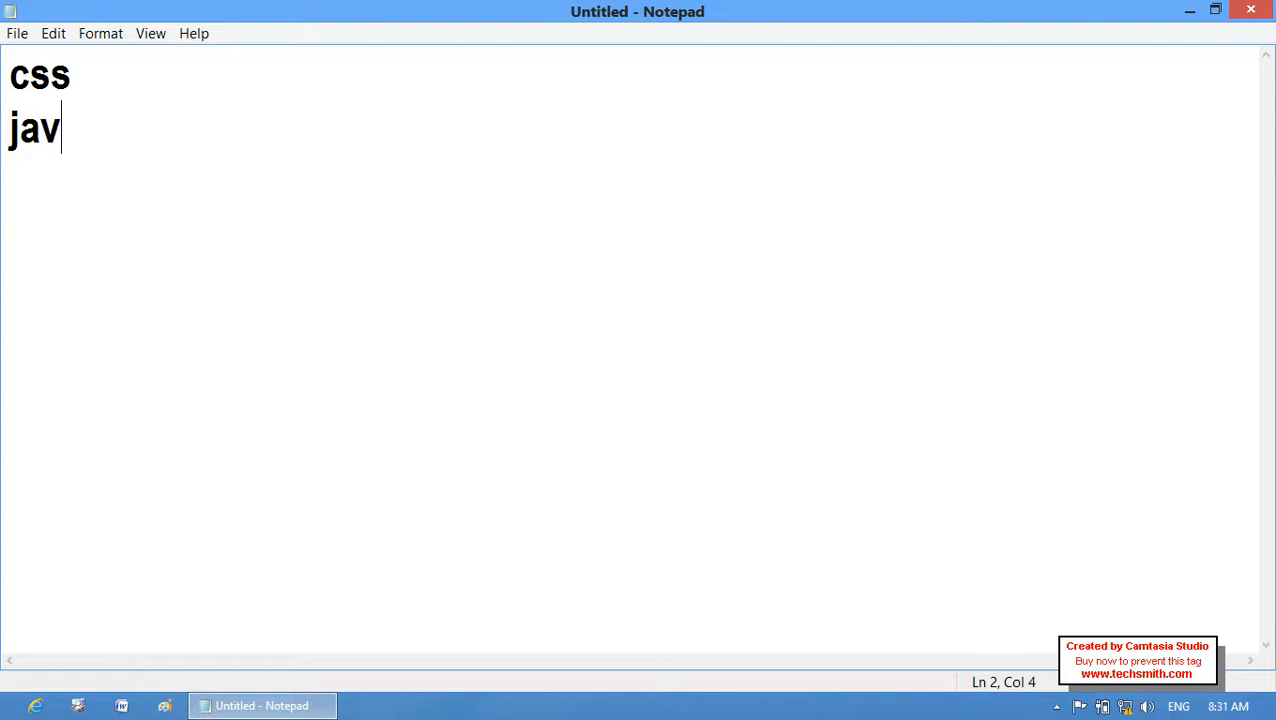
Add the lines "java scrit" and "c++" below "css" in the note
{"action": "key", "text": "BackSpace"}
{"action": "type", "text": "c"}
{"action": "key", "text": "BackSpace"}
{"action": "type", "text": "scrit"}
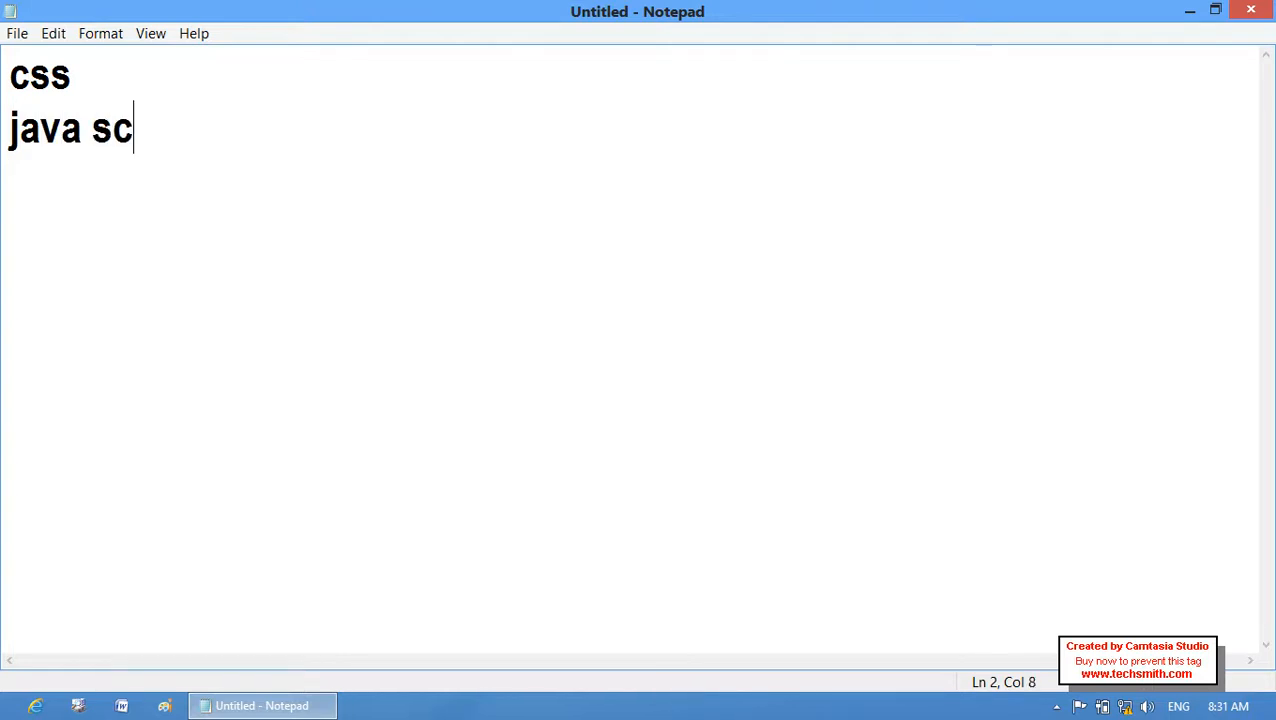
{"action": "key", "text": "Return"}
{"action": "type", "text": "c++"}
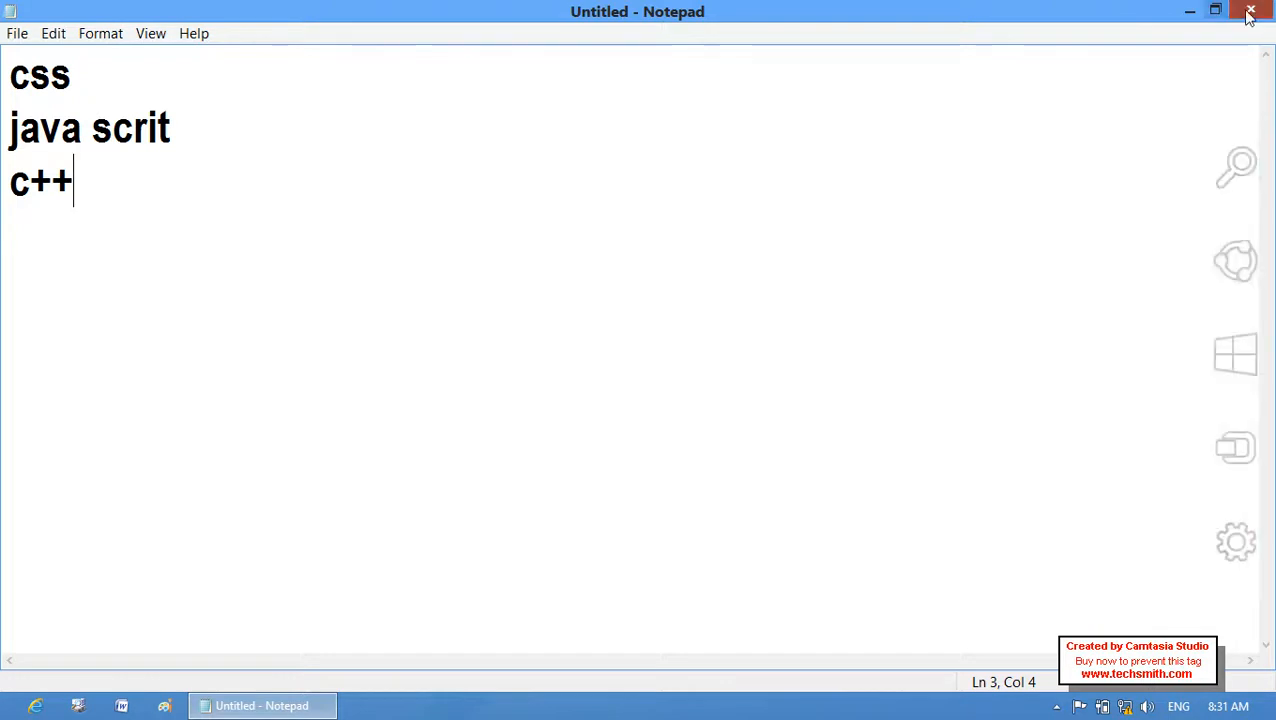
Close the note without saving and launch WordPad through the Run dialog
{"action": "left_click", "coordinate": [1253, 9]}
{"action": "left_click", "coordinate": [677, 362]}
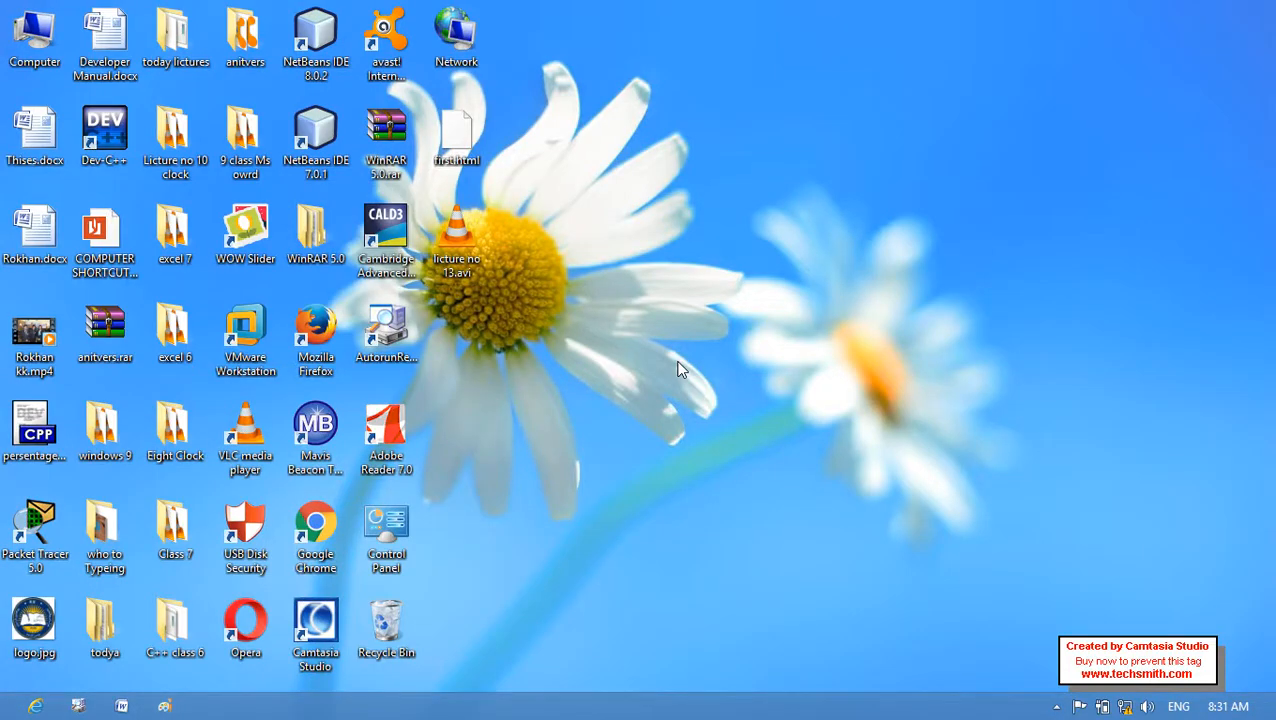
{"action": "key", "text": "super+r"}
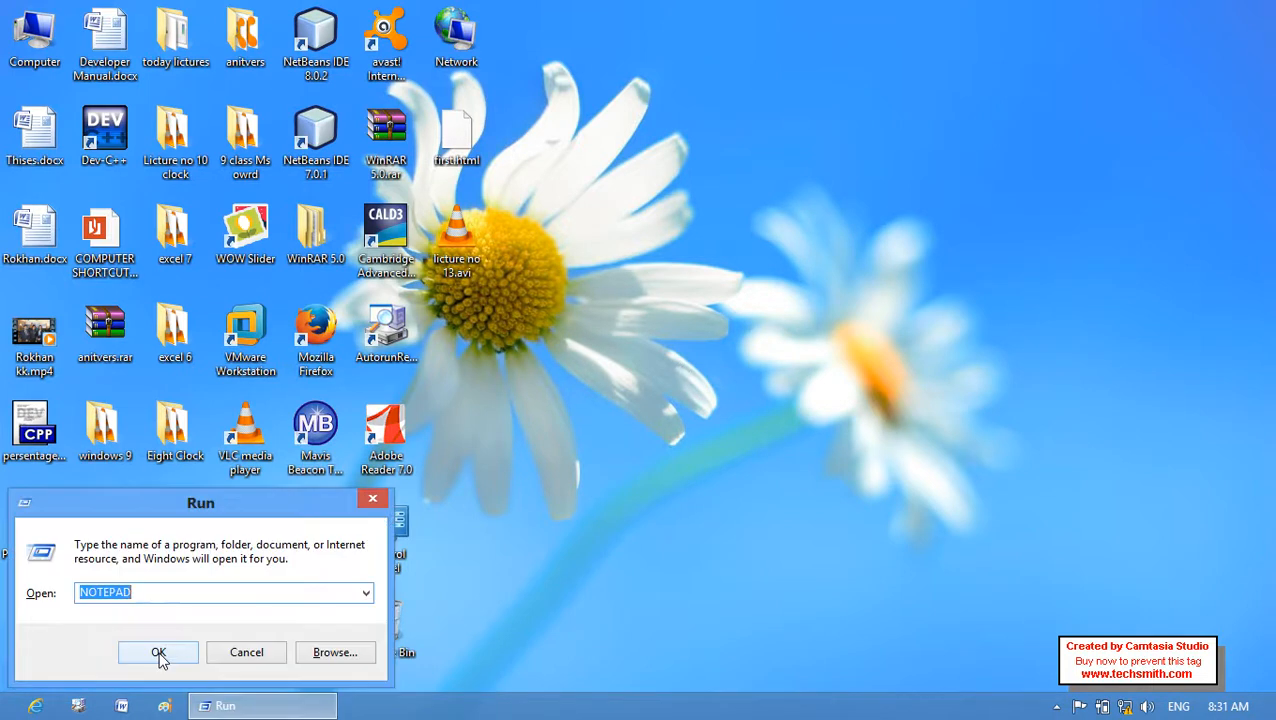
{"action": "type", "text": "wordpad"}
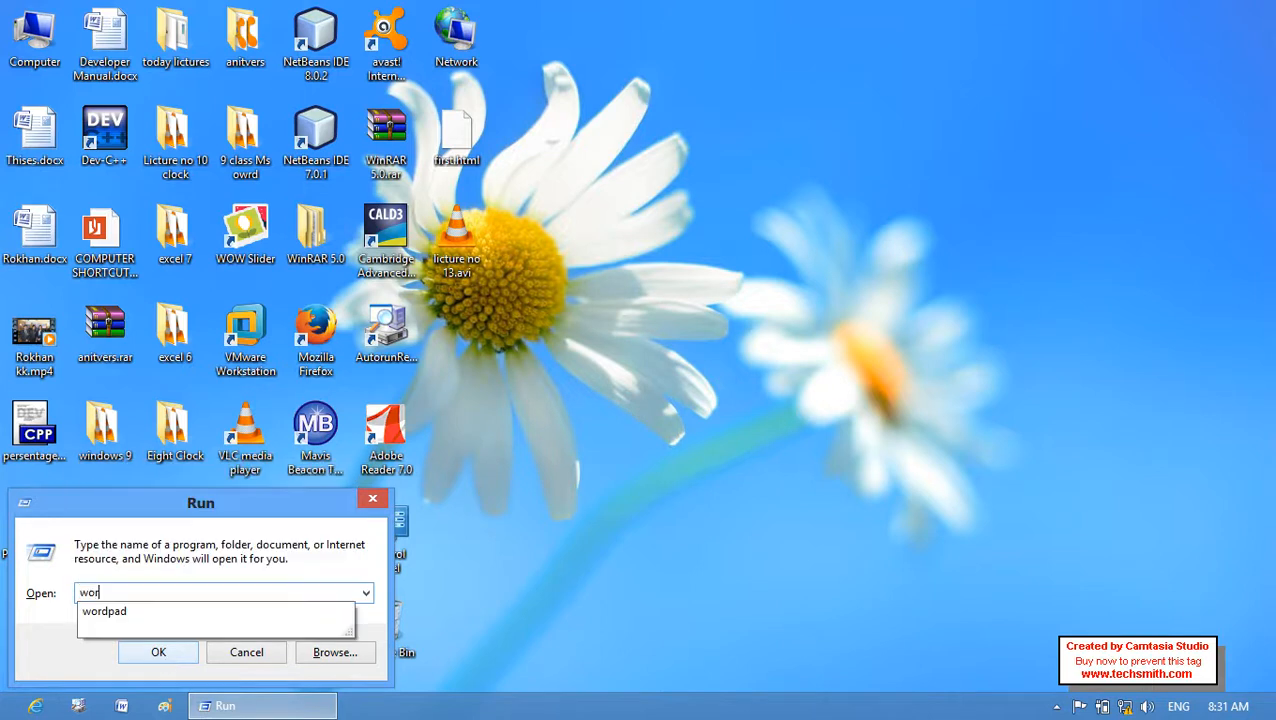
{"action": "left_click", "coordinate": [158, 652]}
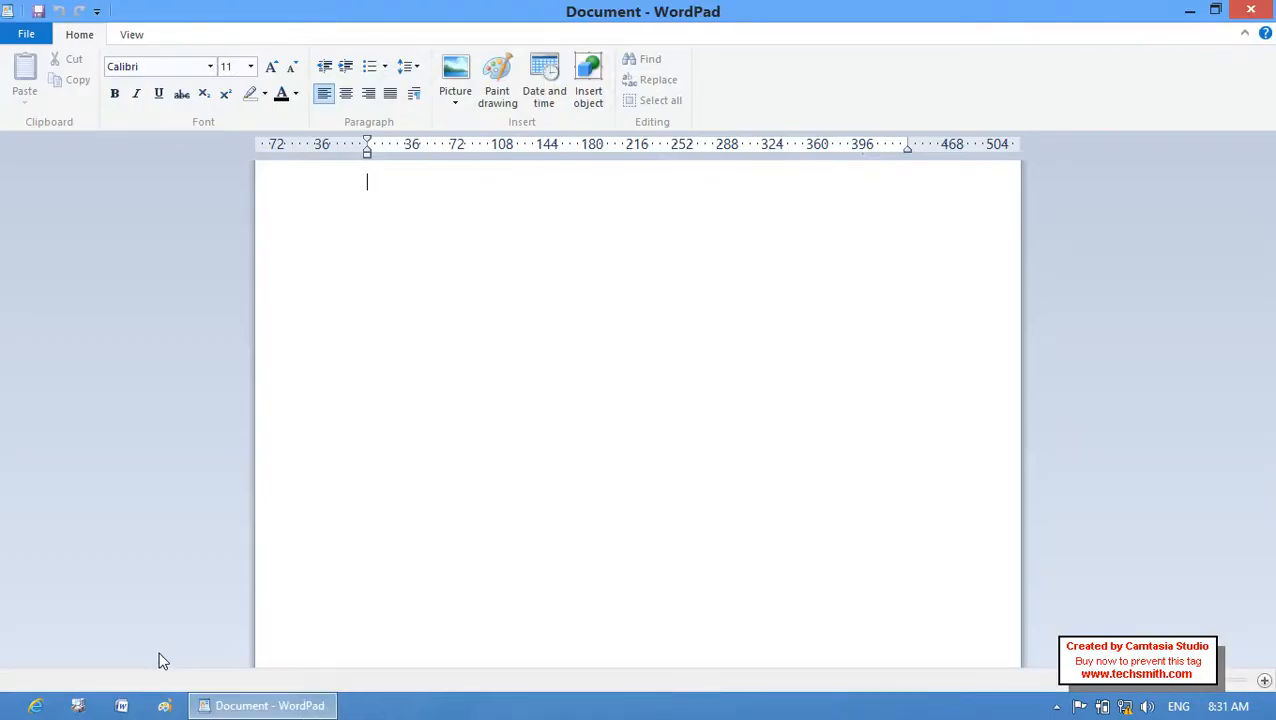
Write "advice" on the fourth line of the blank document at font size 26
{"action": "key", "text": "Return"}
{"action": "key", "text": "Return"}
{"action": "key", "text": "Return"}
{"action": "type", "text": "acv"}
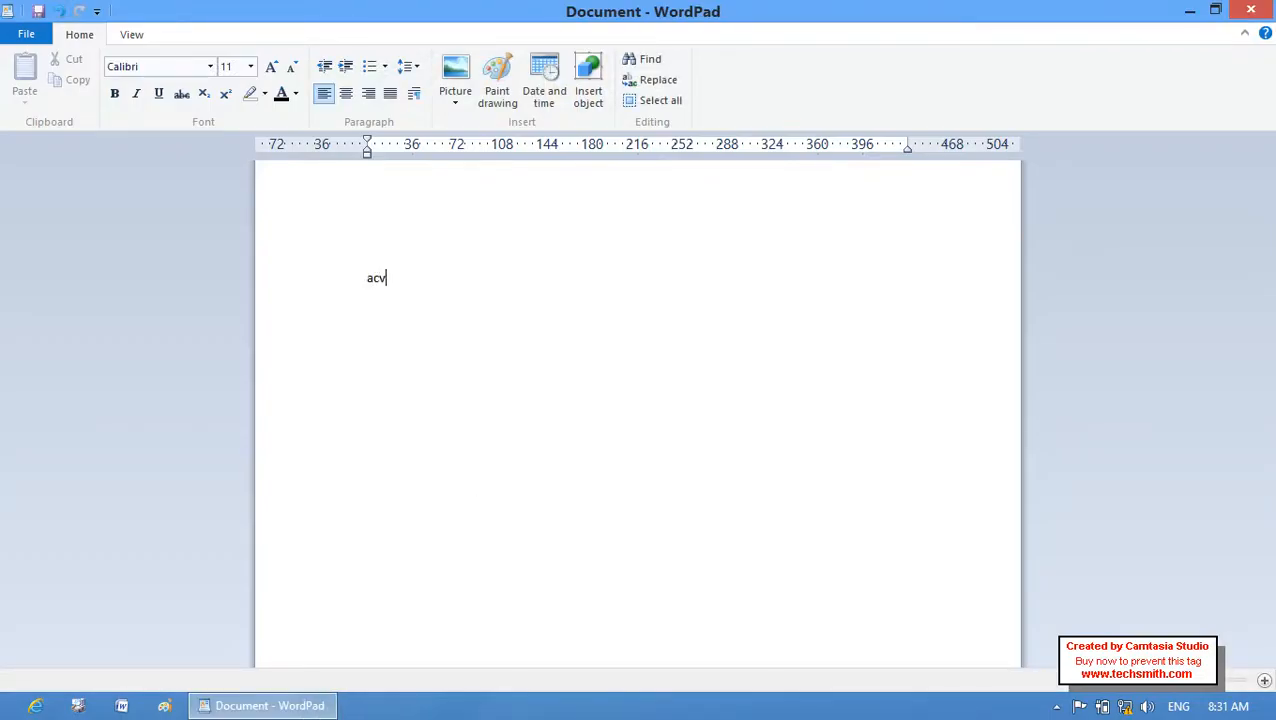
{"action": "key", "text": "BackSpace"}
{"action": "key", "text": "BackSpace"}
{"action": "left_click", "coordinate": [250, 66]}
{"action": "left_click", "coordinate": [236, 265]}
{"action": "type", "text": "advice"}
Format the word "advice" as bold italic and set its font size to 48
{"action": "left_click", "coordinate": [278, 305]}
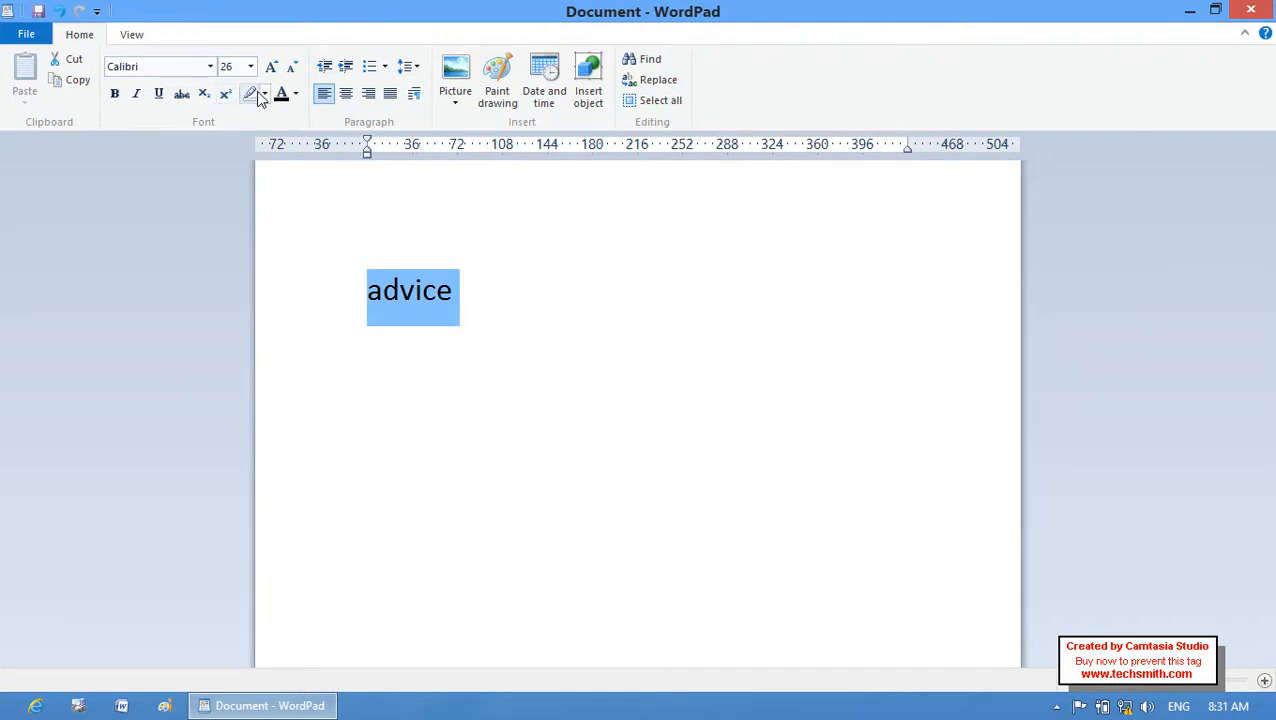
{"action": "left_click", "coordinate": [134, 94]}
{"action": "left_click", "coordinate": [114, 94]}
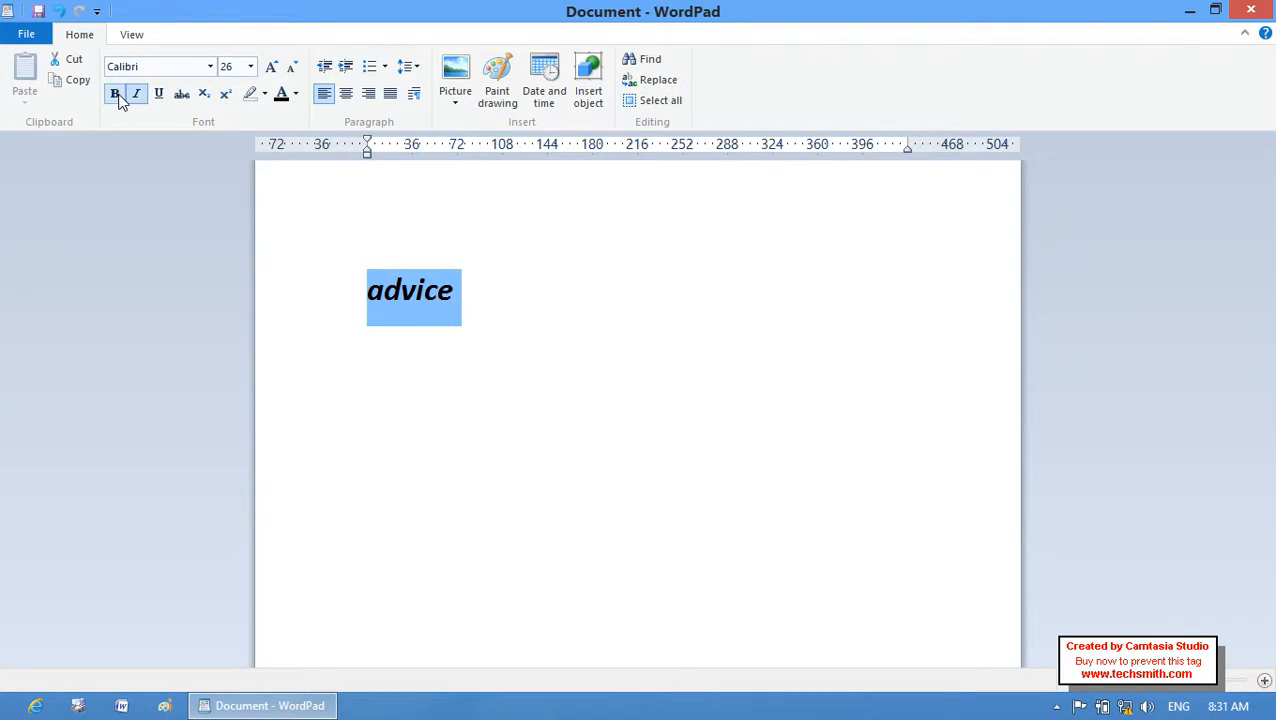
{"action": "left_click", "coordinate": [250, 67]}
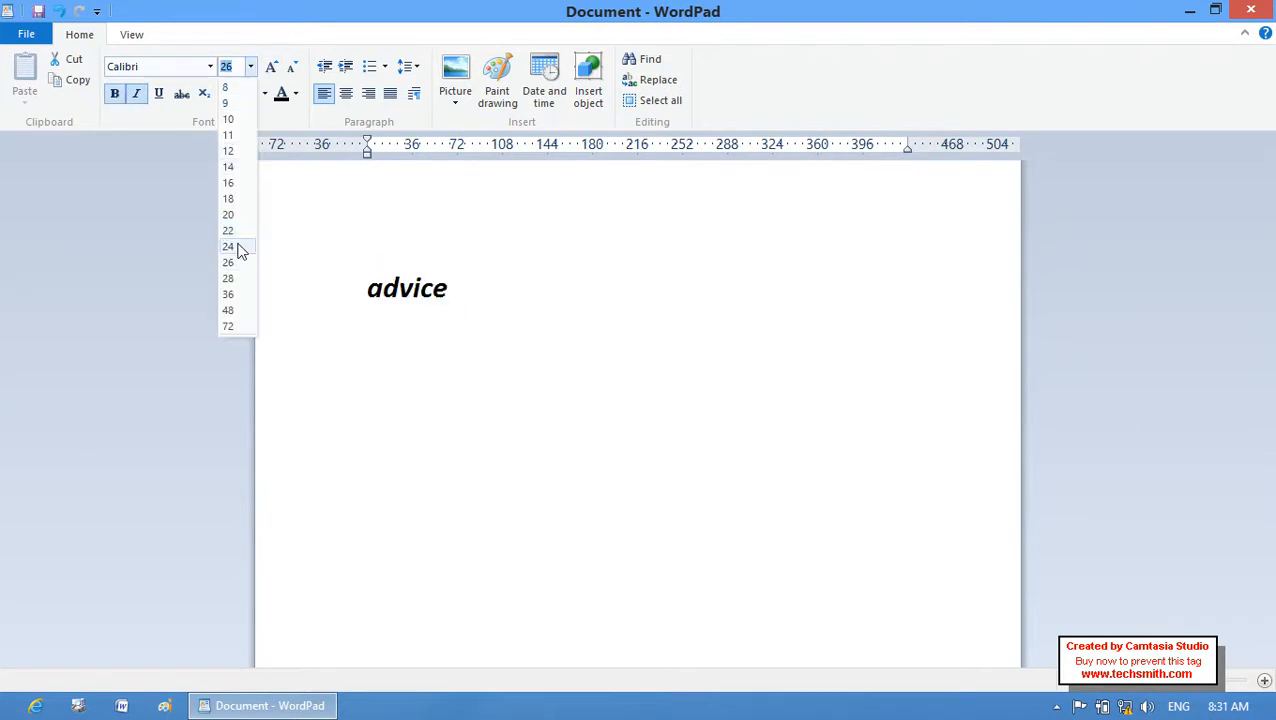
{"action": "left_click", "coordinate": [246, 316]}
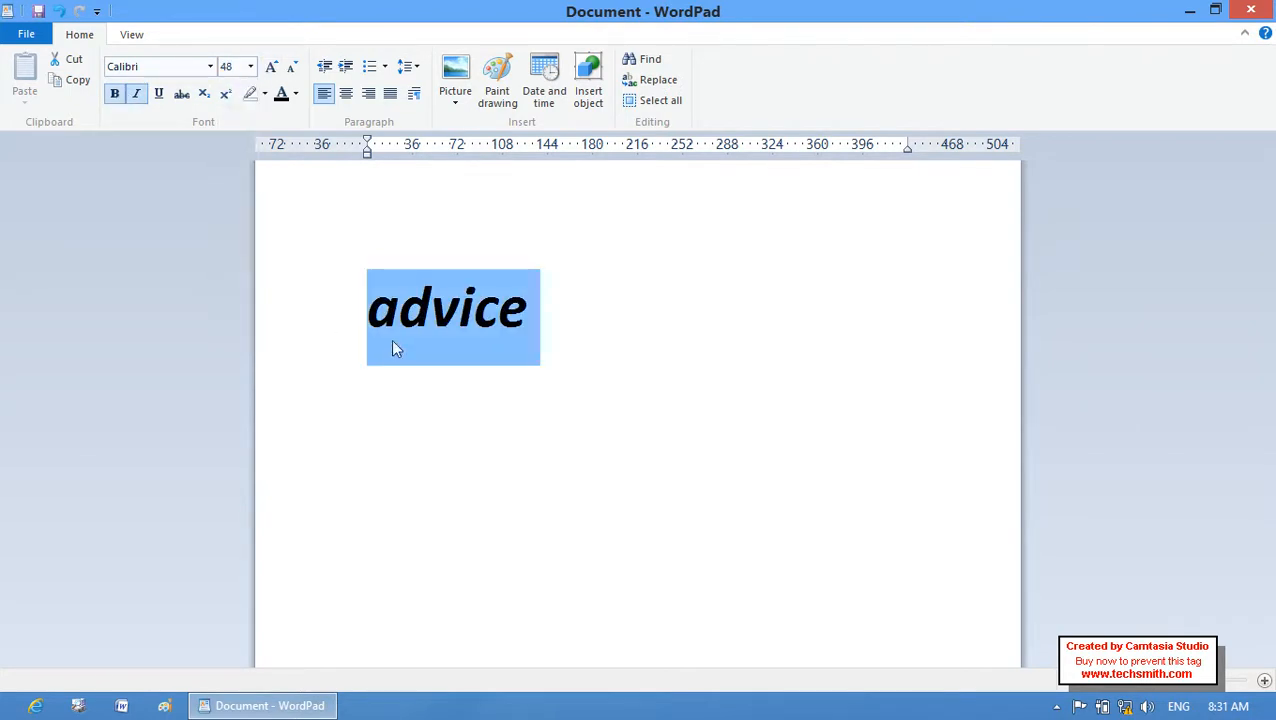
Add the words "picture", "diesing", "pashot" and "link" on separate lines below "advice"
{"action": "left_click", "coordinate": [581, 344]}
{"action": "key", "text": "Return"}
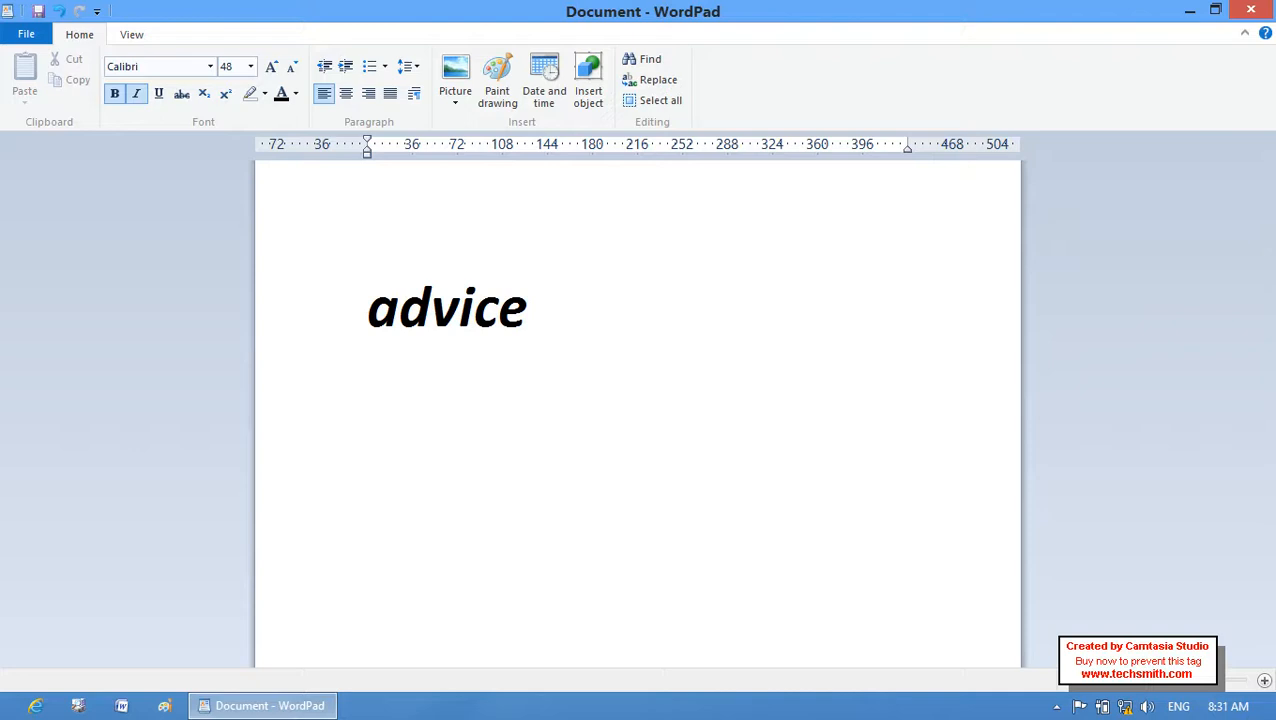
{"action": "type", "text": "picu"}
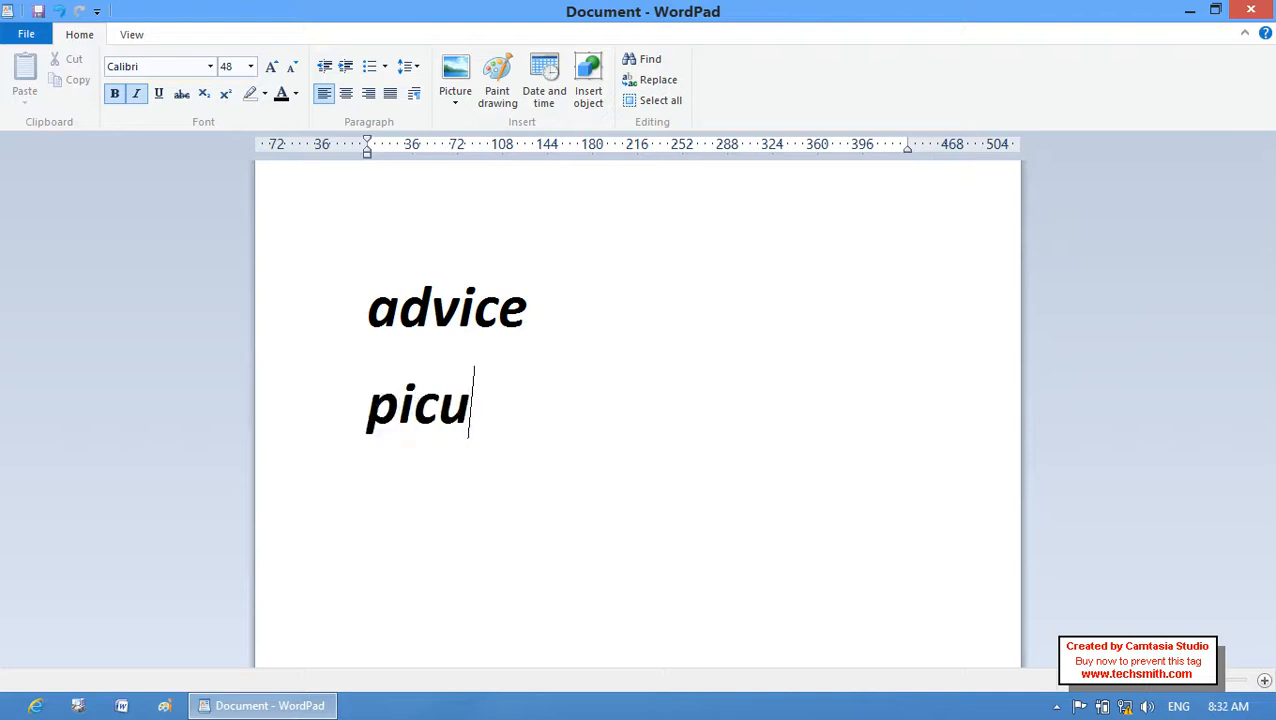
{"action": "key", "text": "BackSpace"}
{"action": "type", "text": "ture"}
{"action": "key", "text": "Return"}
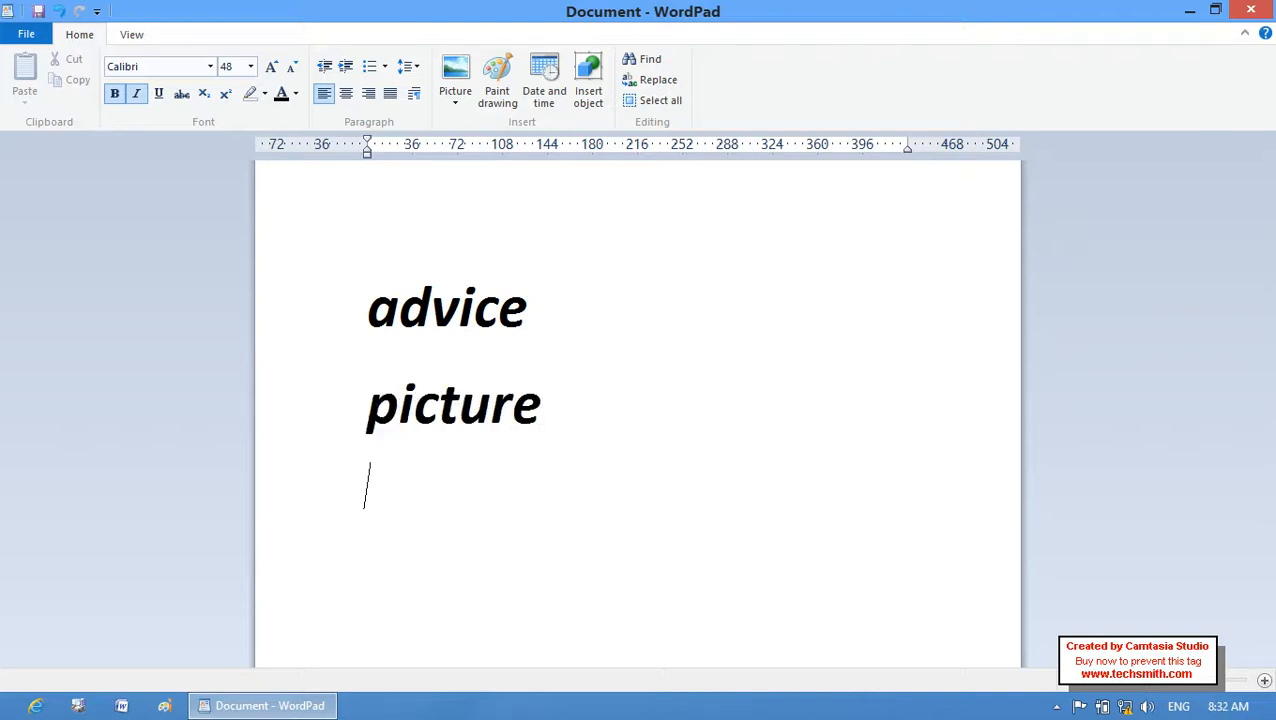
{"action": "type", "text": "diesing"}
{"action": "key", "text": "Return"}
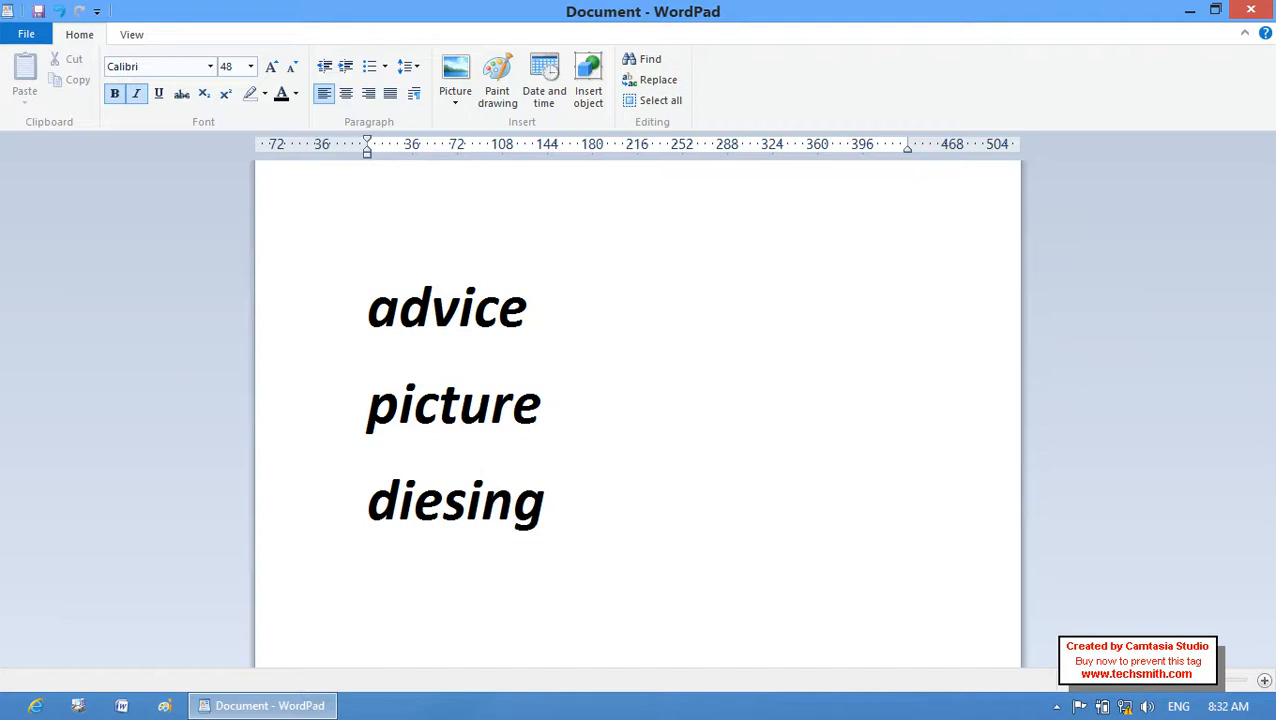
{"action": "type", "text": "pashot"}
{"action": "key", "text": "Return"}
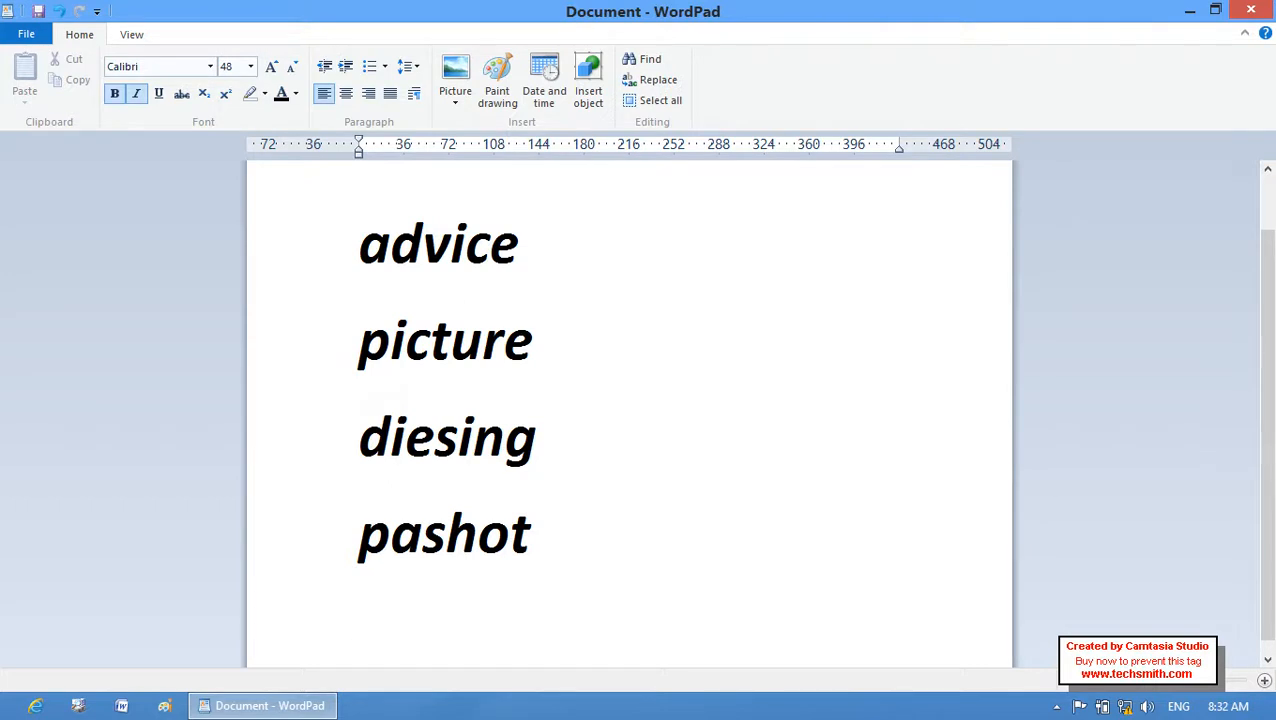
{"action": "type", "text": "link"}
{"action": "key", "text": "Return"}
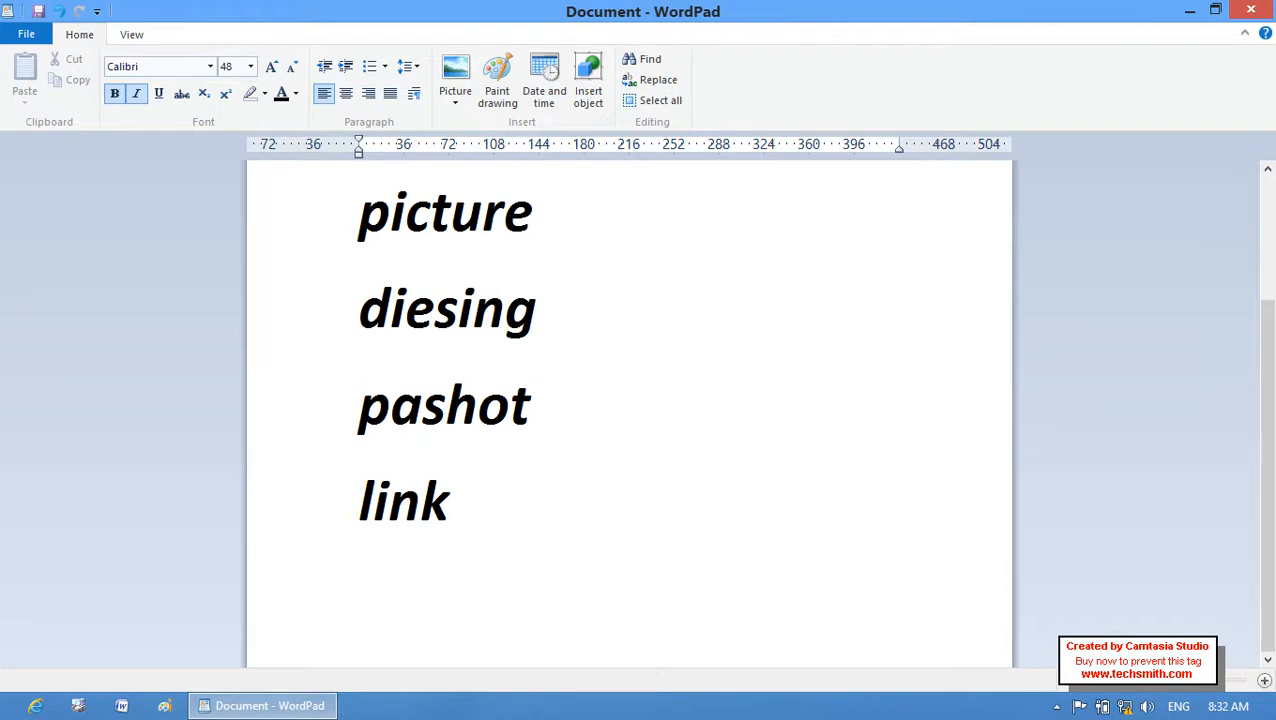
Begin a sentence below "link" with the words "each command have"
{"action": "type", "text": "g"}
{"action": "key", "text": "BackSpace"}
{"action": "type", "text": "i"}
{"action": "key", "text": "BackSpace"}
{"action": "type", "text": "each commap"}
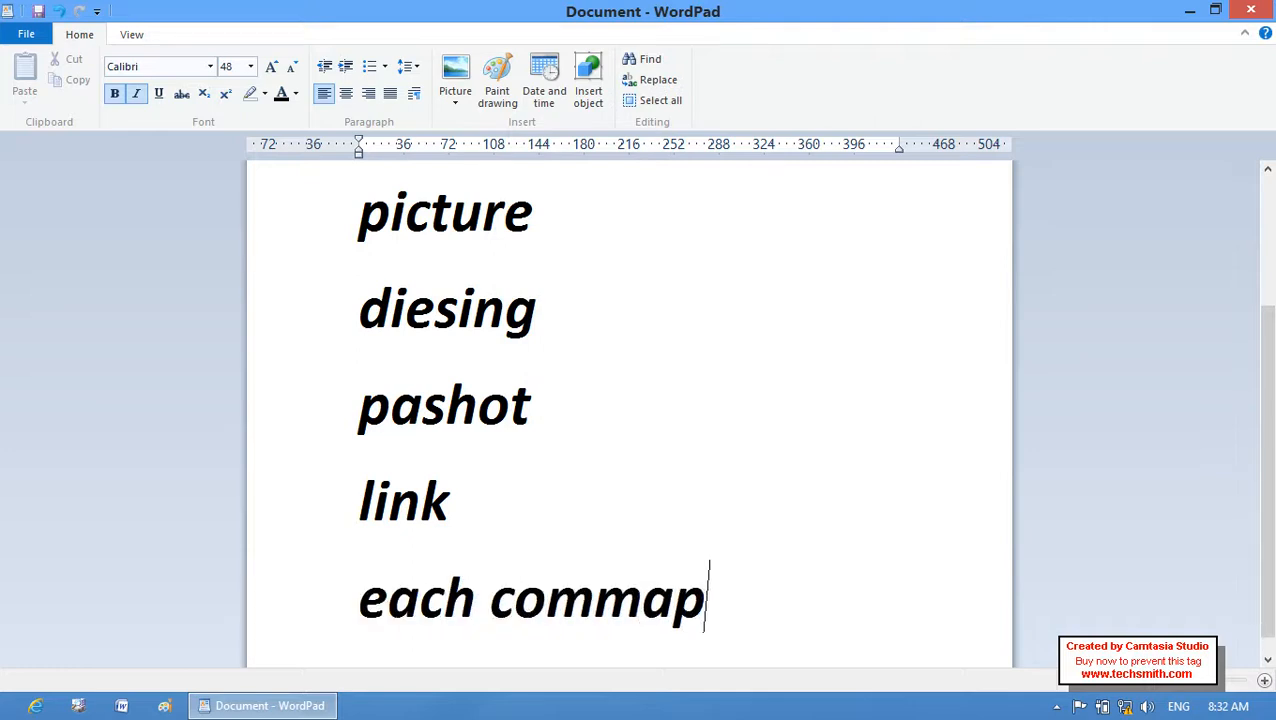
{"action": "key", "text": "BackSpace"}
{"action": "key", "text": "BackSpace"}
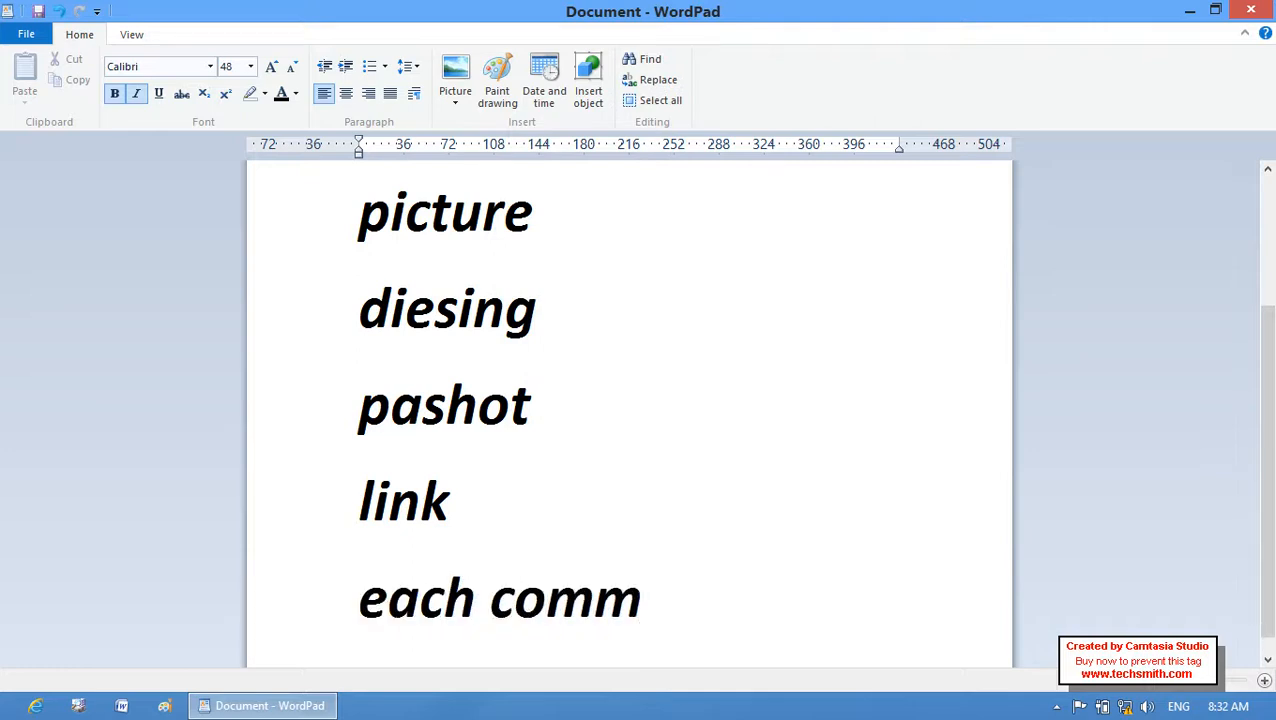
{"action": "type", "text": "and have"}
Finish the sentence after "each command have" with "it's won icons" and start a new line
{"action": "key", "text": "Return"}
{"action": "type", "text": "its o"}
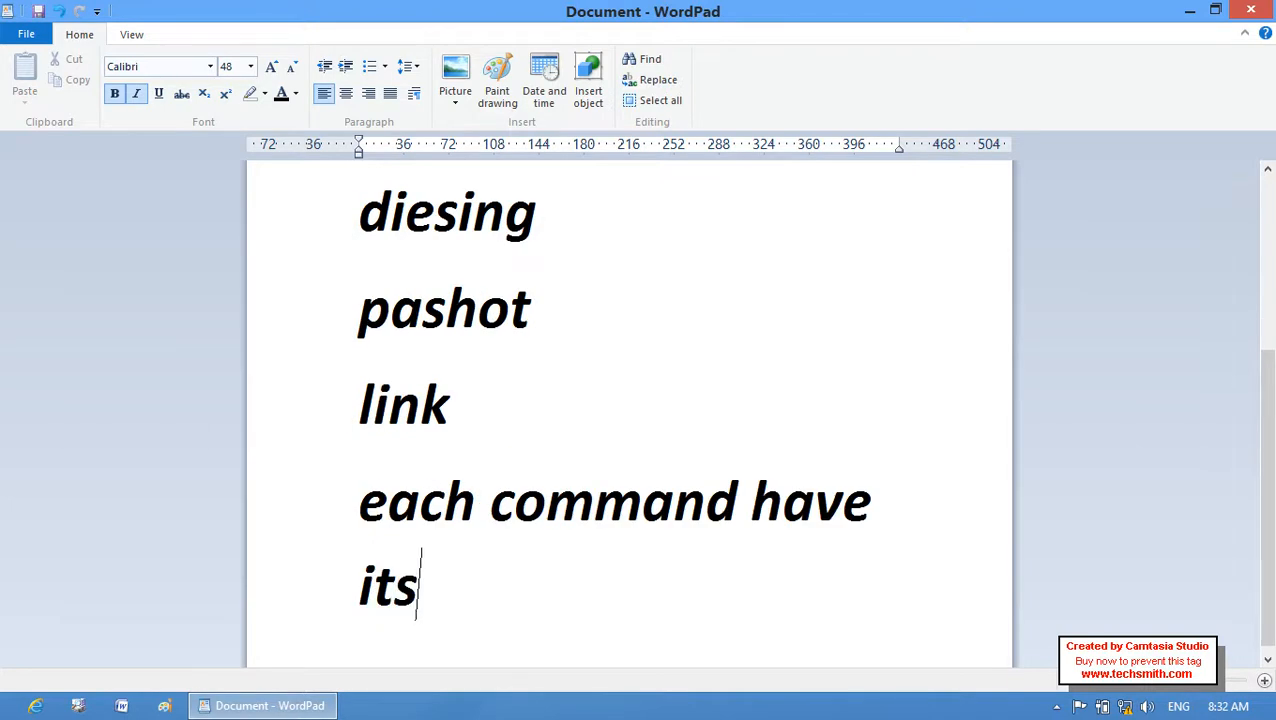
{"action": "key", "text": "BackSpace"}
{"action": "key", "text": "BackSpace"}
{"action": "key", "text": "BackSpace"}
{"action": "type", "text": "'s on"}
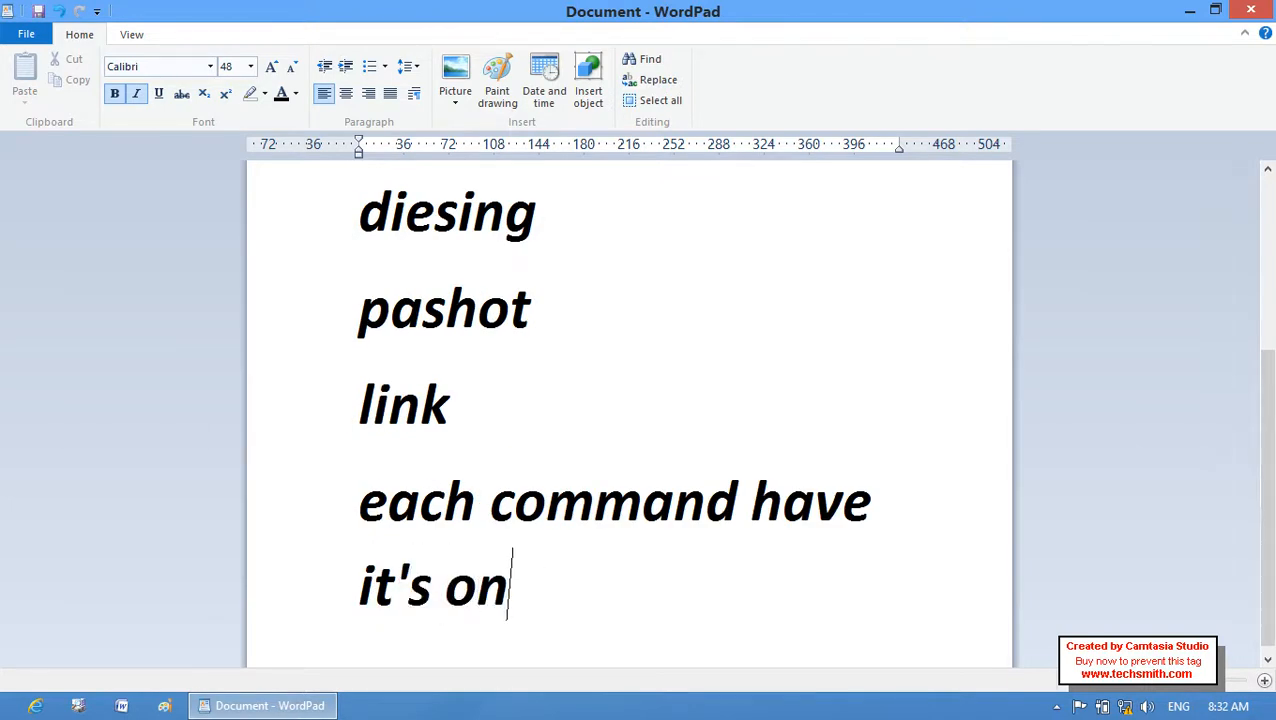
{"action": "key", "text": "BackSpace"}
{"action": "key", "text": "BackSpace"}
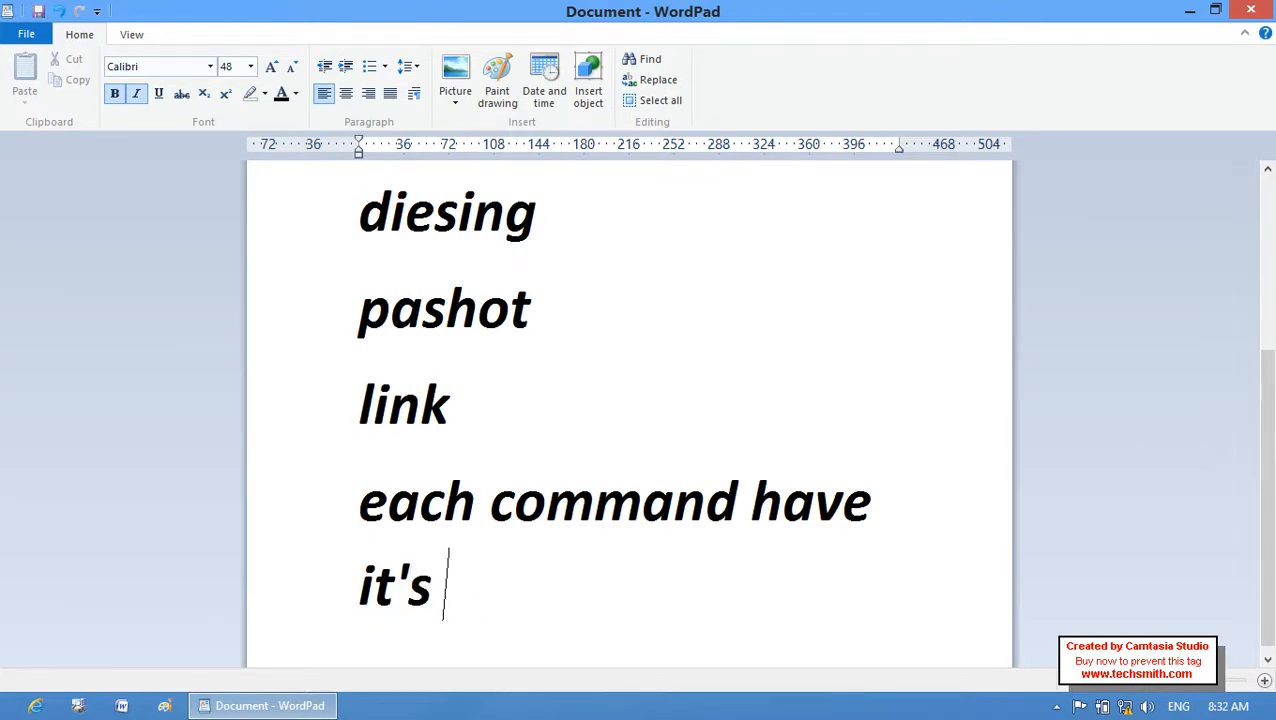
{"action": "type", "text": "won icond"}
{"action": "key", "text": "BackSpace"}
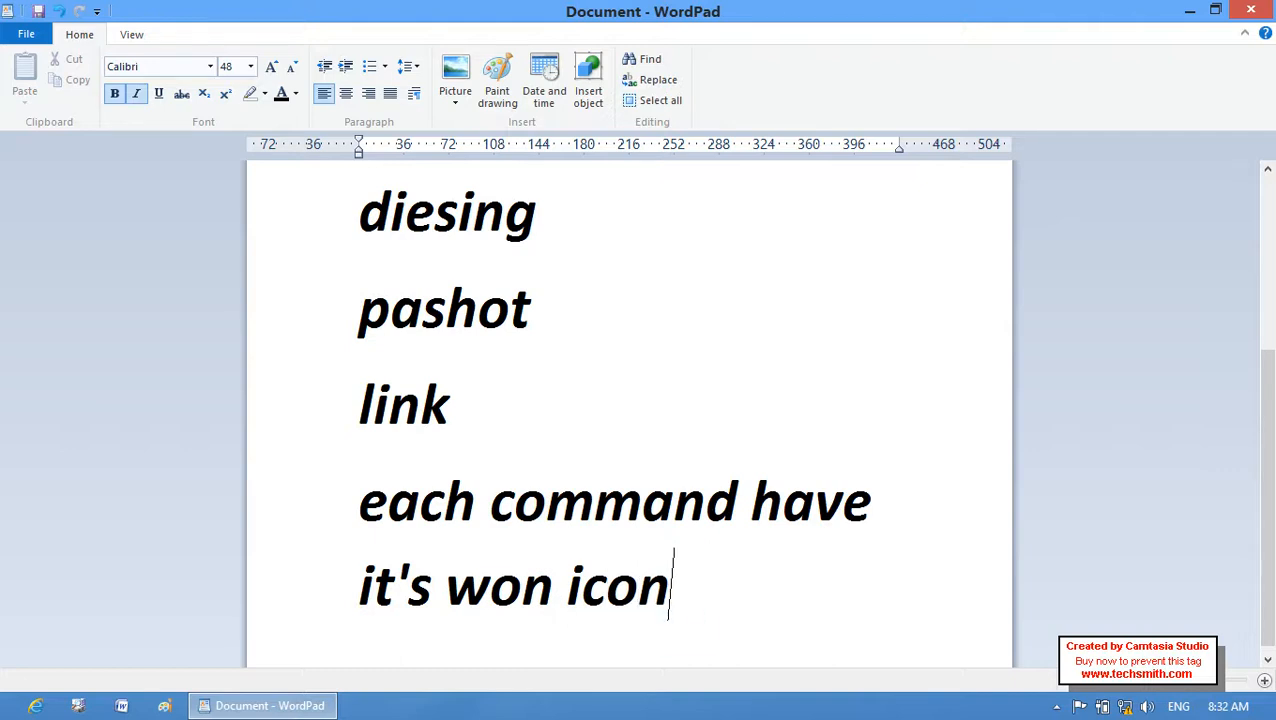
{"action": "type", "text": "s"}
{"action": "key", "text": "Return"}
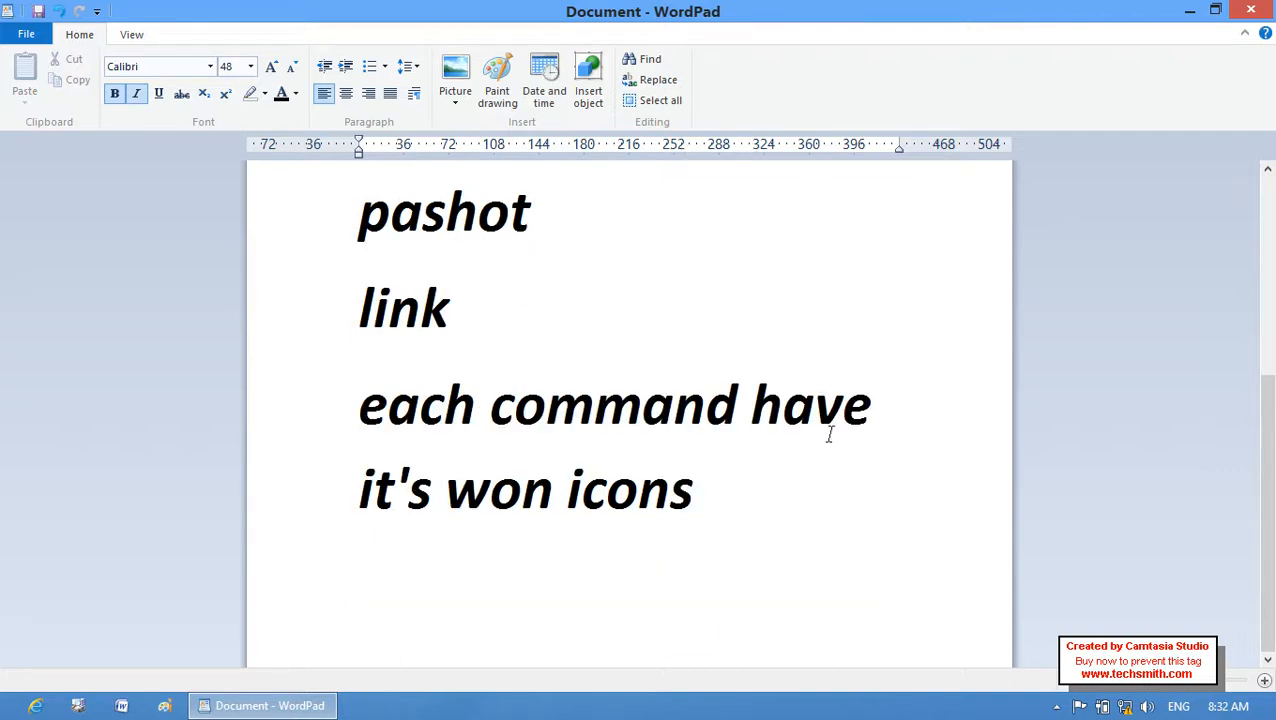
Review the list from its beginning by highlighting "advice", "picture" and "diesing" one line at a time
{"action": "left_click_drag", "start_coordinate": [763, 524], "coordinate": [520, 247]}
{"action": "left_click", "coordinate": [520, 247]}
{"action": "double_click", "coordinate": [534, 300]}
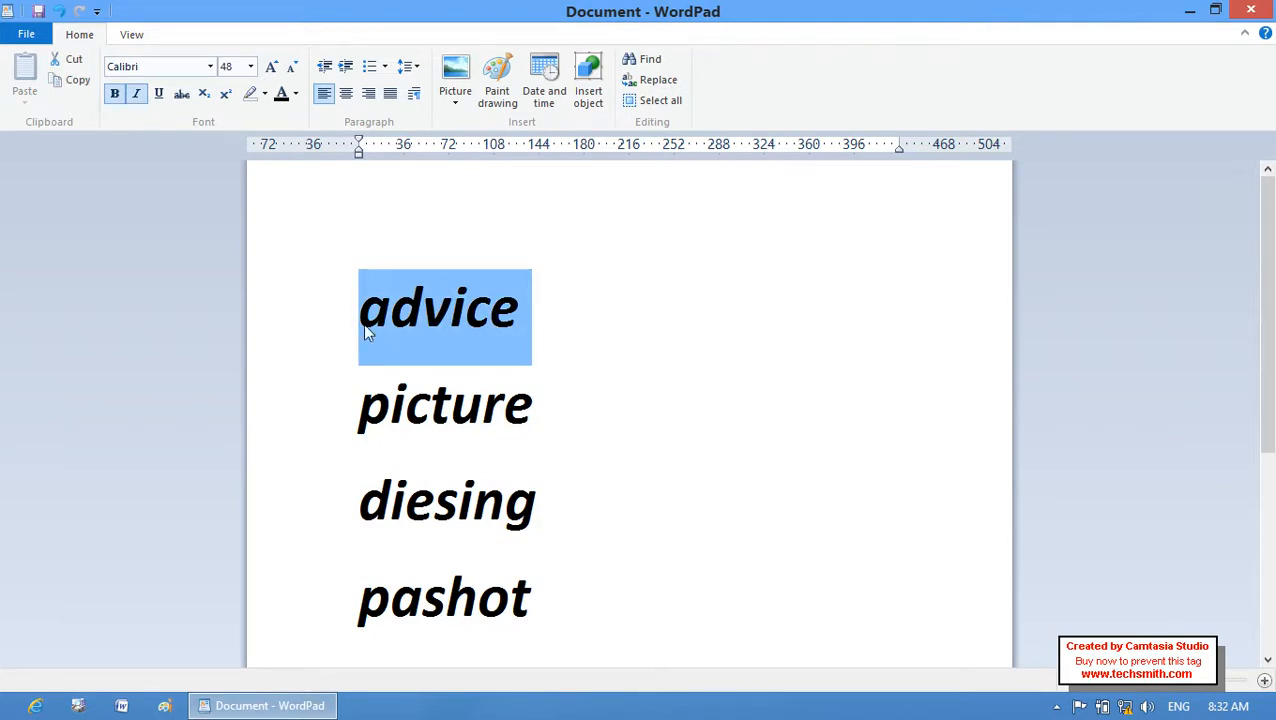
{"action": "left_click", "coordinate": [342, 413]}
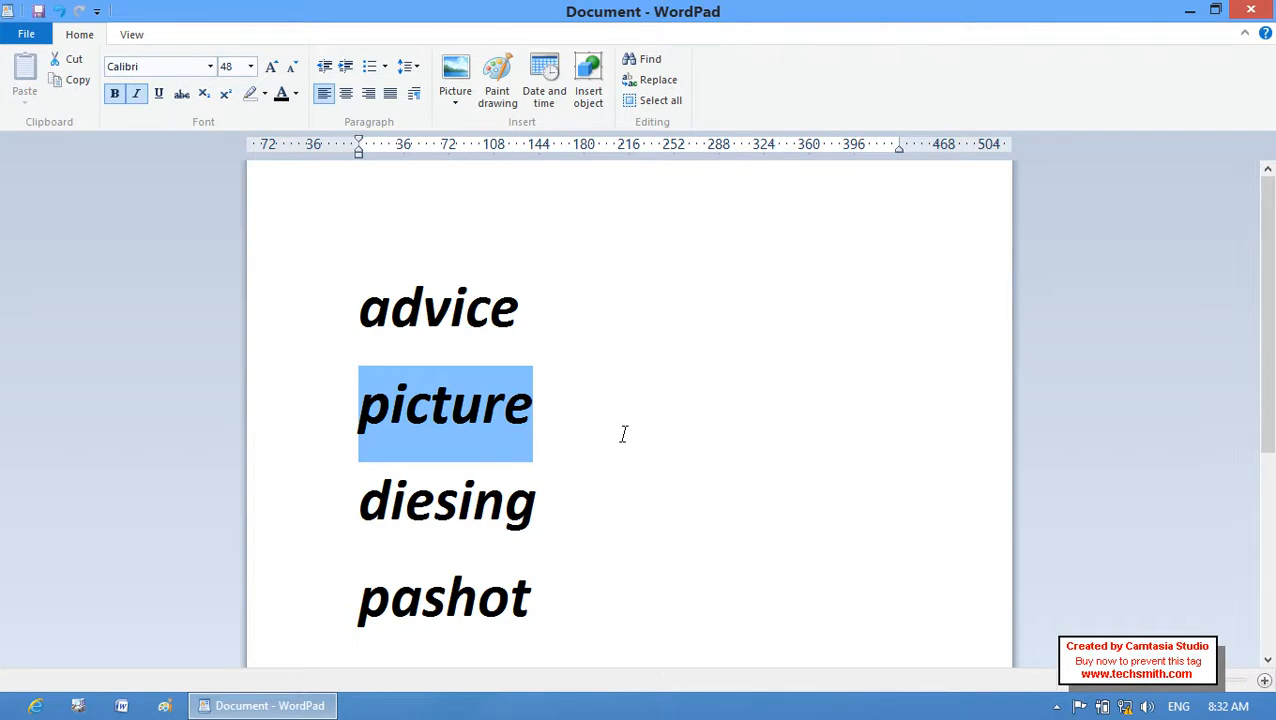
{"action": "double_click", "coordinate": [532, 506]}
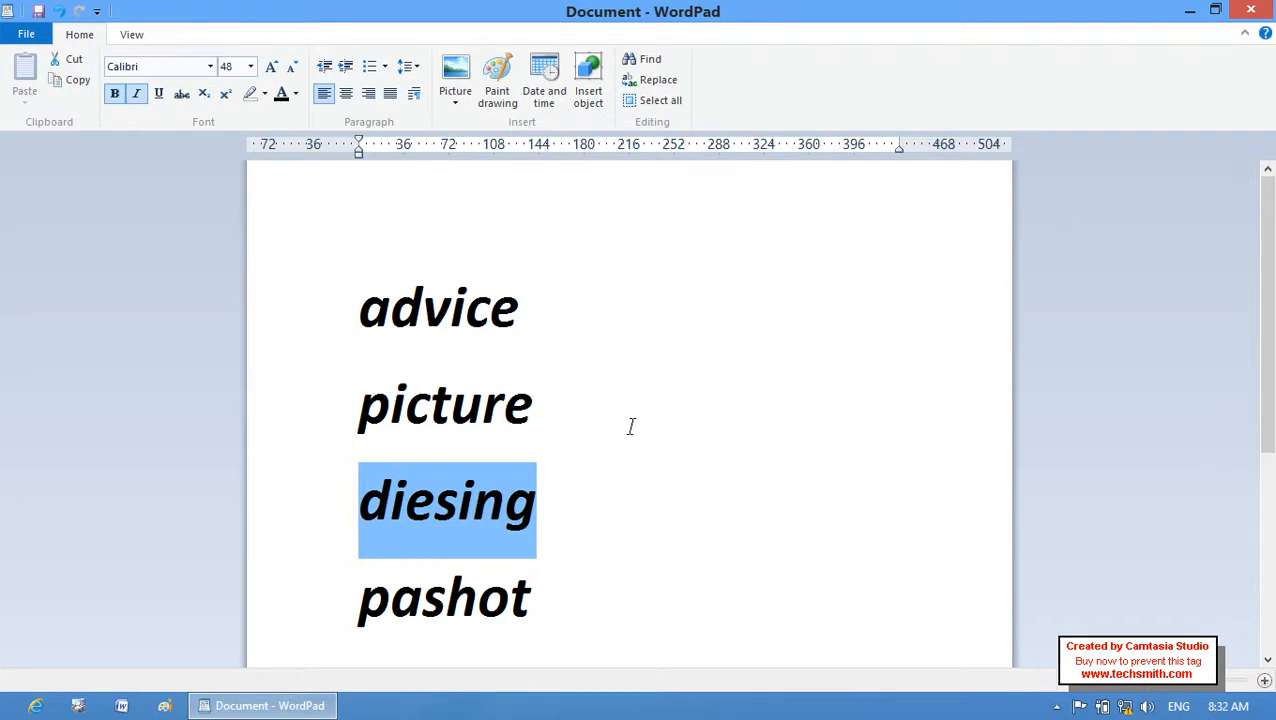
Correct the word "pashot" in the list to "pashto"
{"action": "left_click", "coordinate": [600, 593]}
{"action": "double_click", "coordinate": [577, 597]}
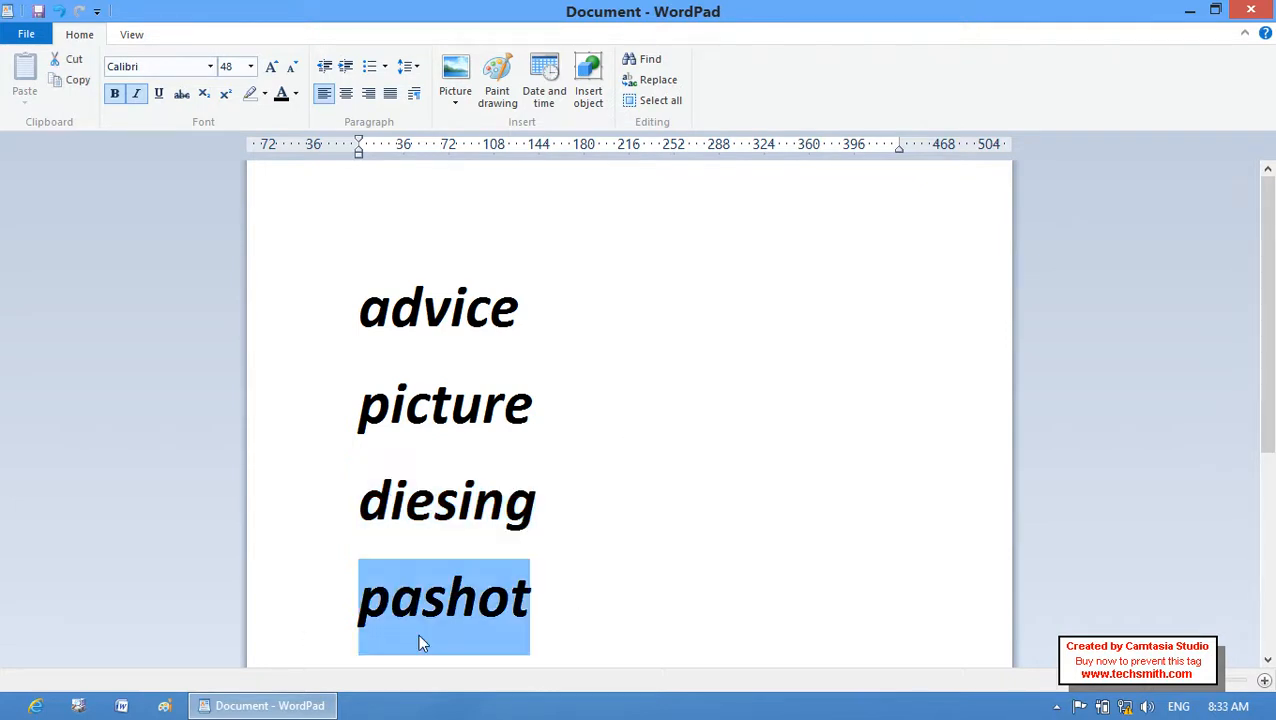
{"action": "left_click", "coordinate": [503, 630]}
{"action": "left_click", "coordinate": [541, 607]}
{"action": "key", "text": "BackSpace"}
{"action": "key", "text": "BackSpace"}
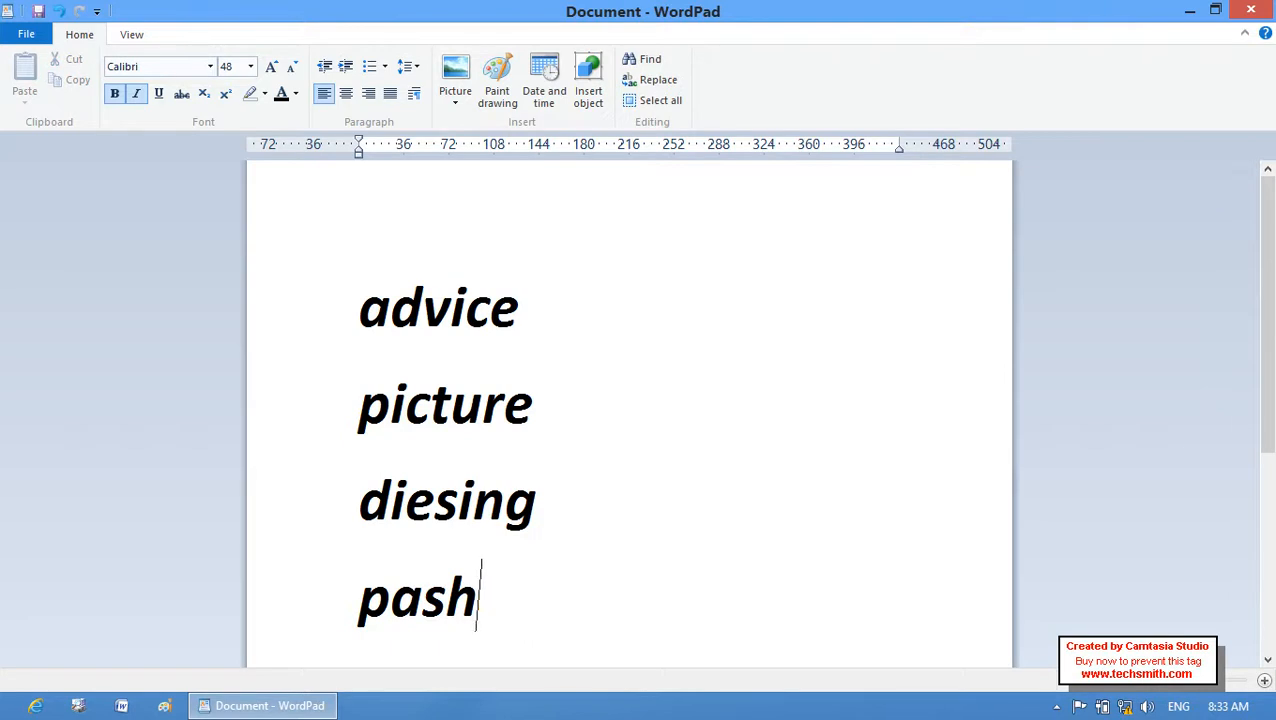
{"action": "type", "text": "to"}
Review the rest of the text from "link" through the closing sentence by highlighting it
{"action": "left_click_drag", "start_coordinate": [560, 659], "coordinate": [555, 353]}
{"action": "left_click", "coordinate": [544, 335]}
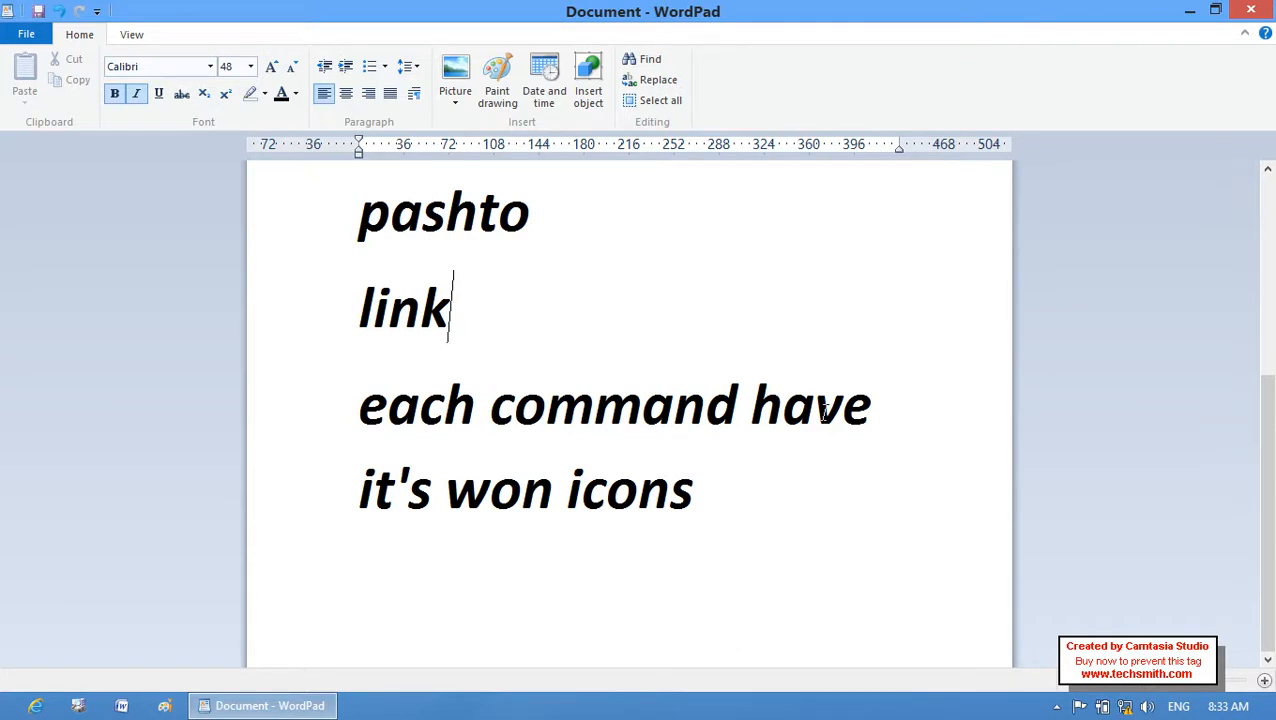
{"action": "left_click_drag", "start_coordinate": [905, 424], "coordinate": [528, 408]}
{"action": "left_click_drag", "start_coordinate": [360, 490], "coordinate": [670, 470]}
Delete all the text in the document and close WordPad without saving
{"action": "left_click", "coordinate": [761, 494]}
{"action": "left_click_drag", "start_coordinate": [761, 494], "coordinate": [335, 322]}
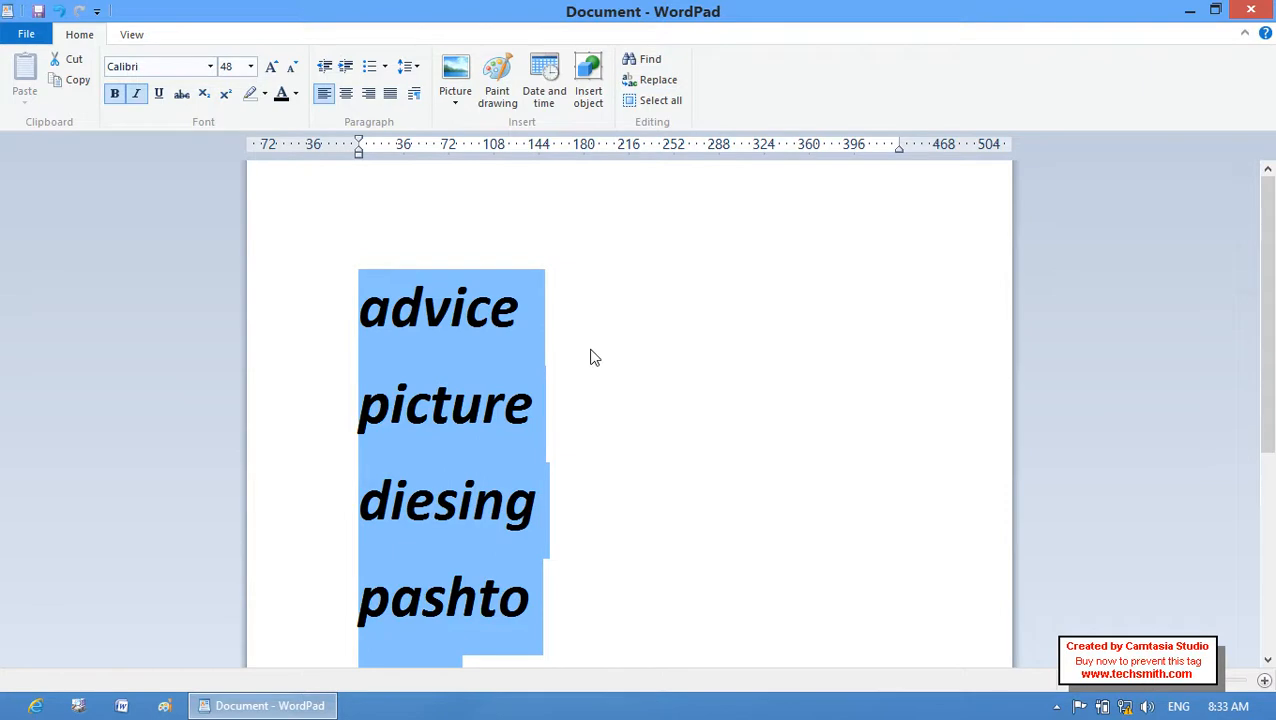
{"action": "key", "text": "Delete"}
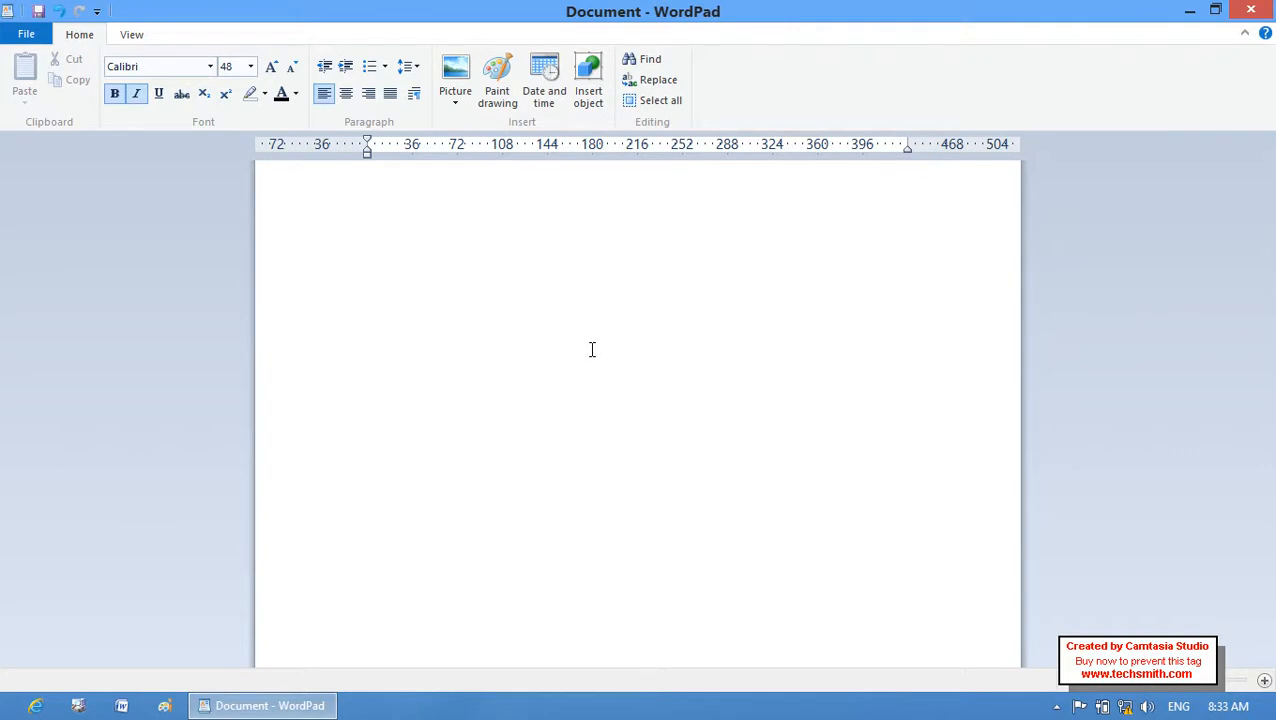
{"action": "left_click", "coordinate": [1251, 10]}
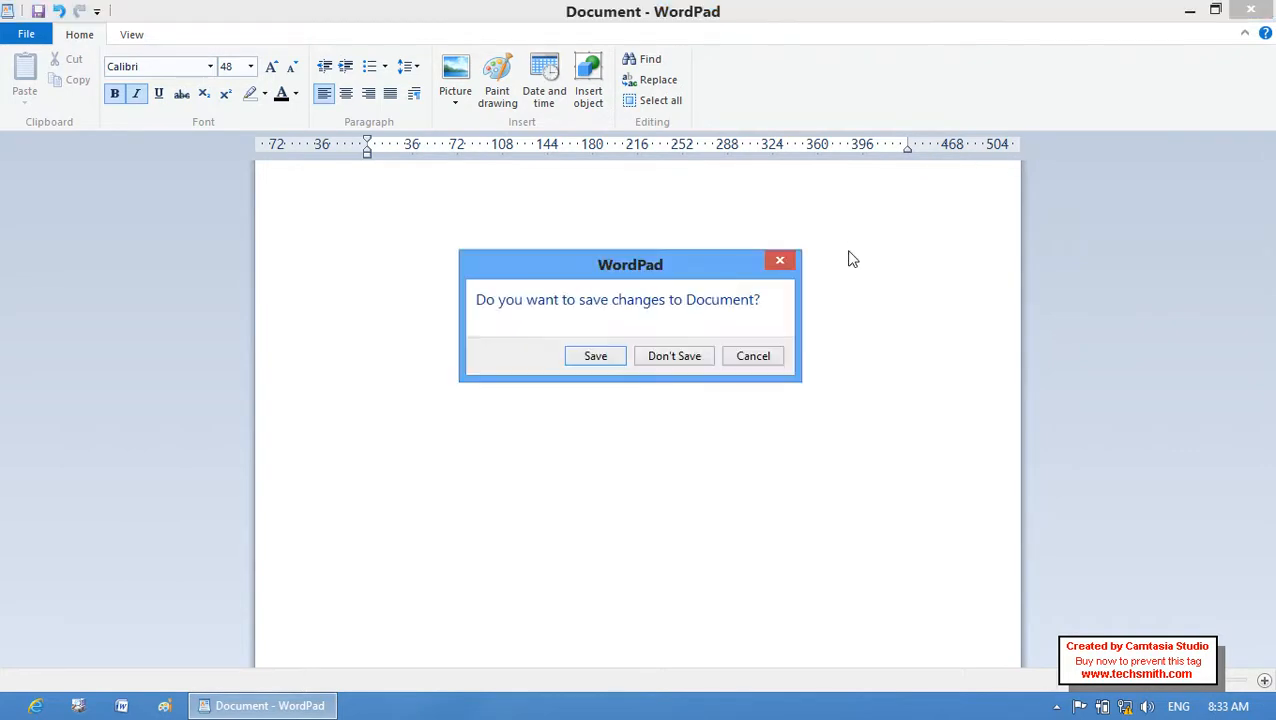
{"action": "left_click", "coordinate": [676, 370]}
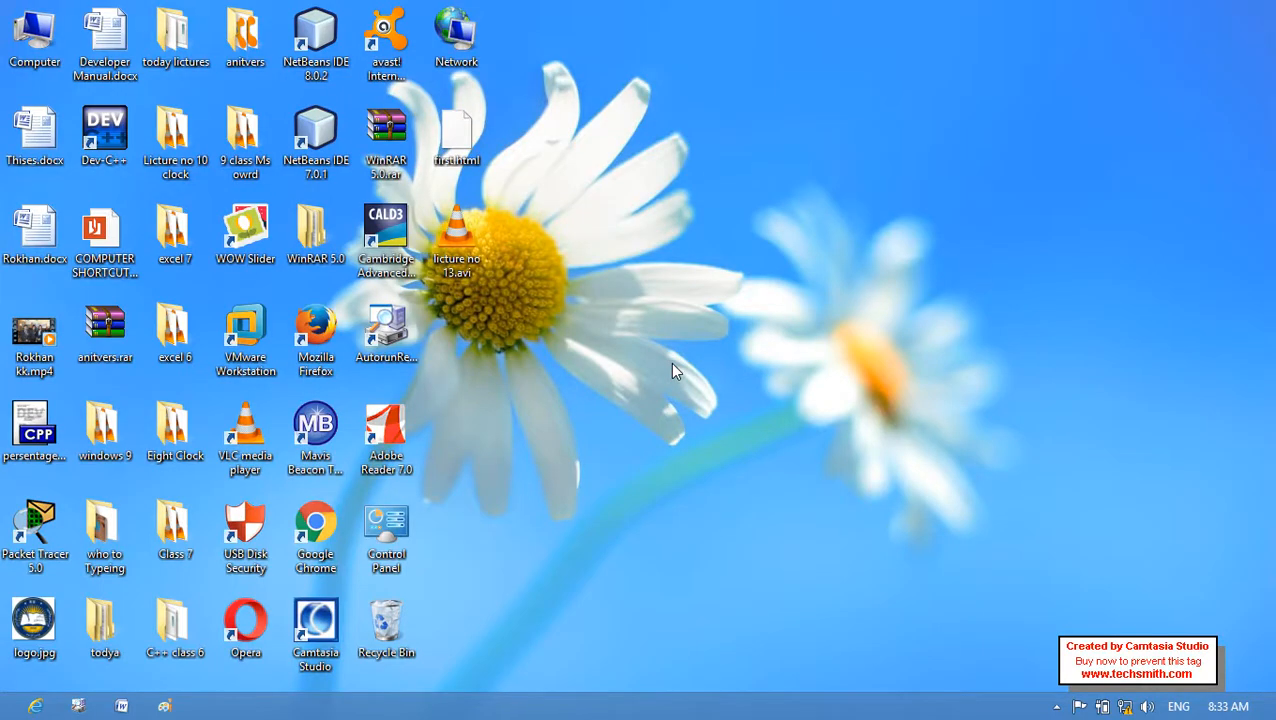
Open a new blank WordPad document through the Run dialog
{"action": "key", "text": "super+r"}
{"action": "type", "text": "wordpad"}
{"action": "left_click", "coordinate": [159, 653]}
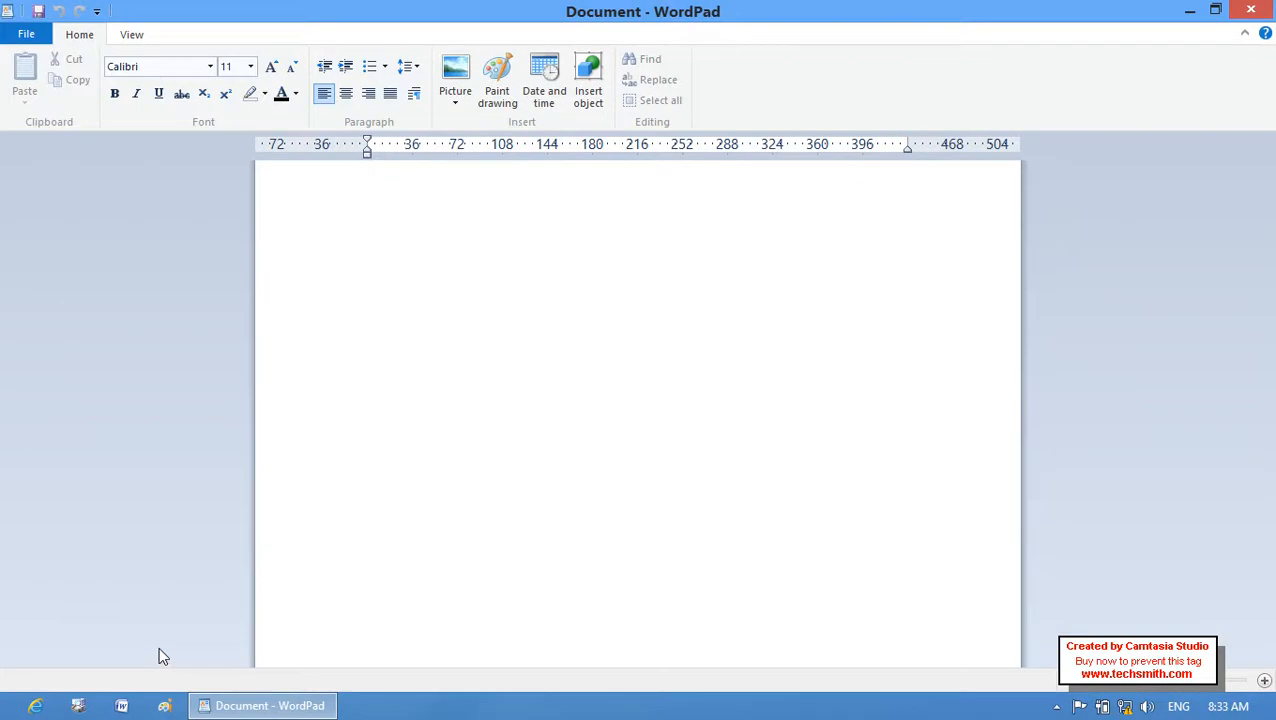
Open a Command Prompt window by running cmd from the Run dialog
{"action": "key", "text": "super+r"}
{"action": "type", "text": "cmd"}
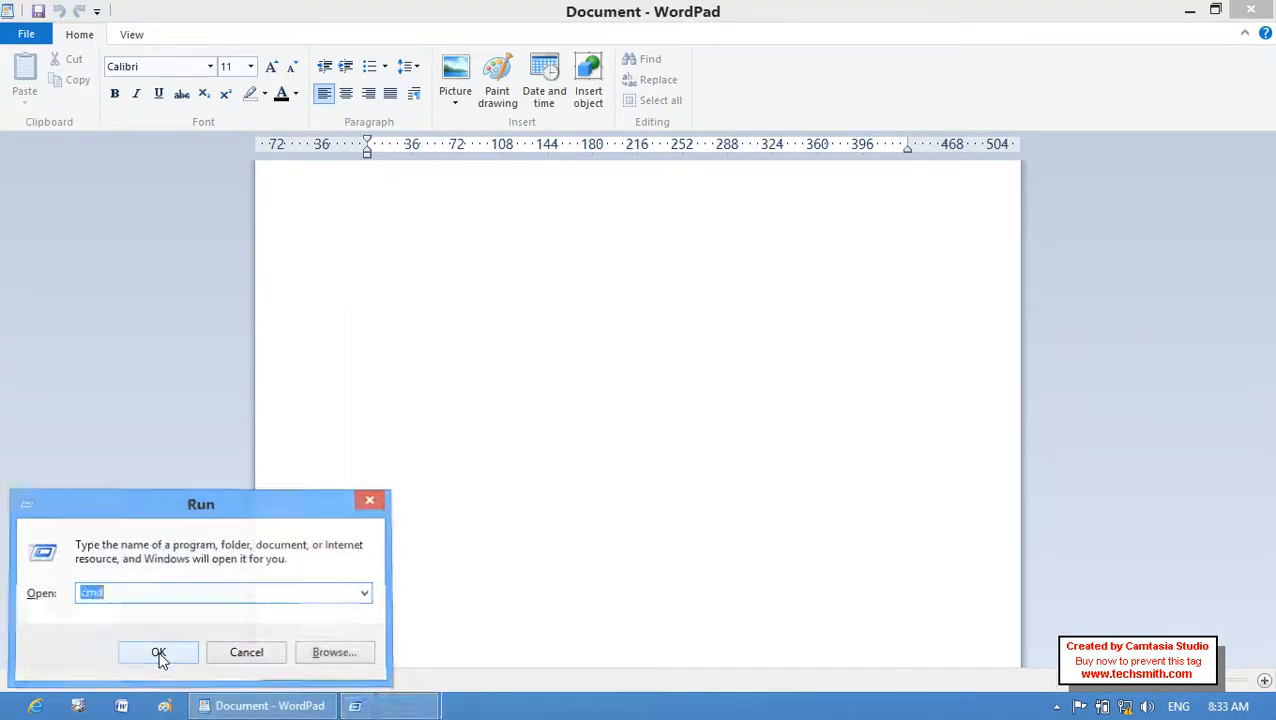
{"action": "left_click", "coordinate": [159, 651]}
Try twice to launch WordPad from the Command Prompt with the command "wordpad"
{"action": "type", "text": "wored"}
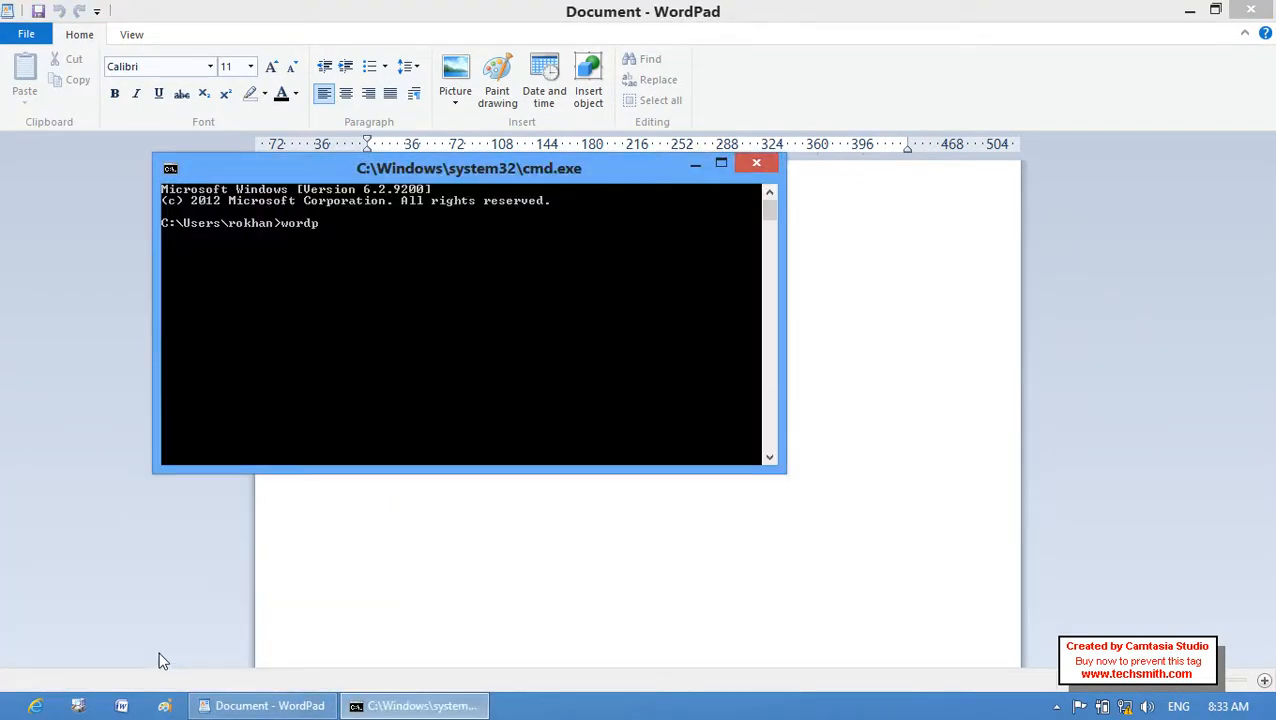
{"action": "type", "text": "ad"}
{"action": "key", "text": "Return"}
{"action": "type", "text": "wordpa"}
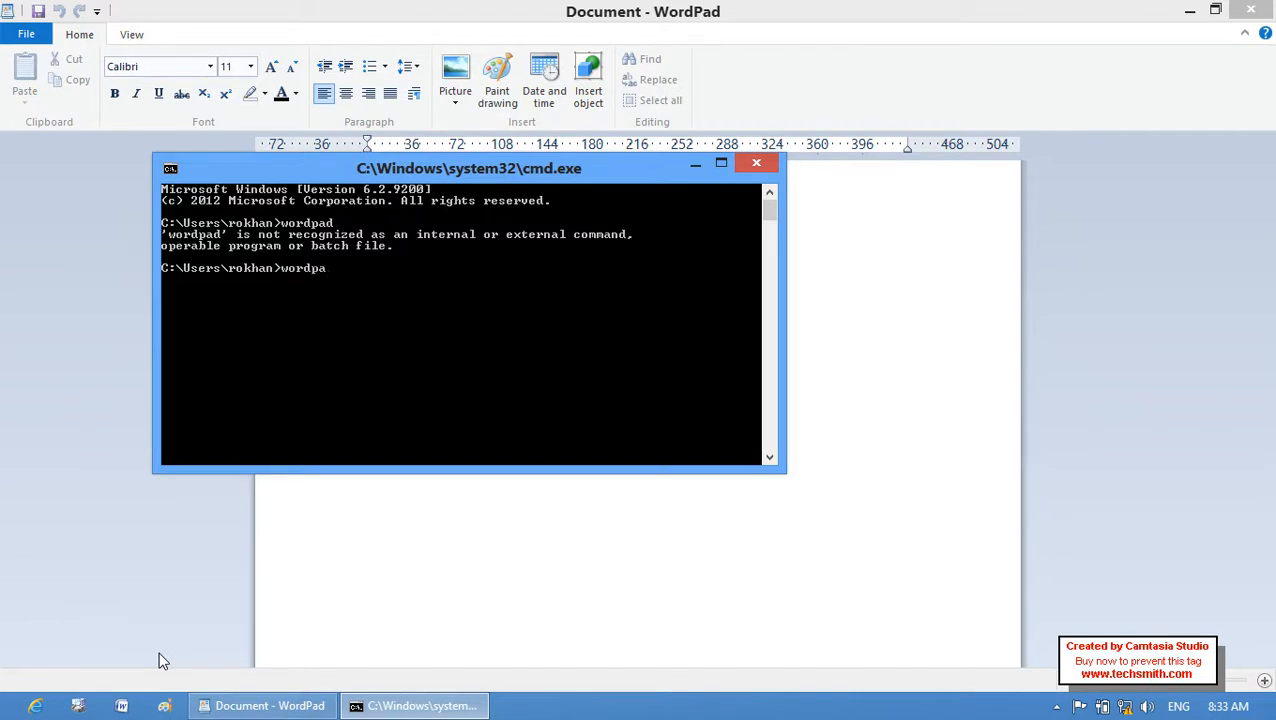
{"action": "type", "text": "d"}
{"action": "key", "text": "Return"}
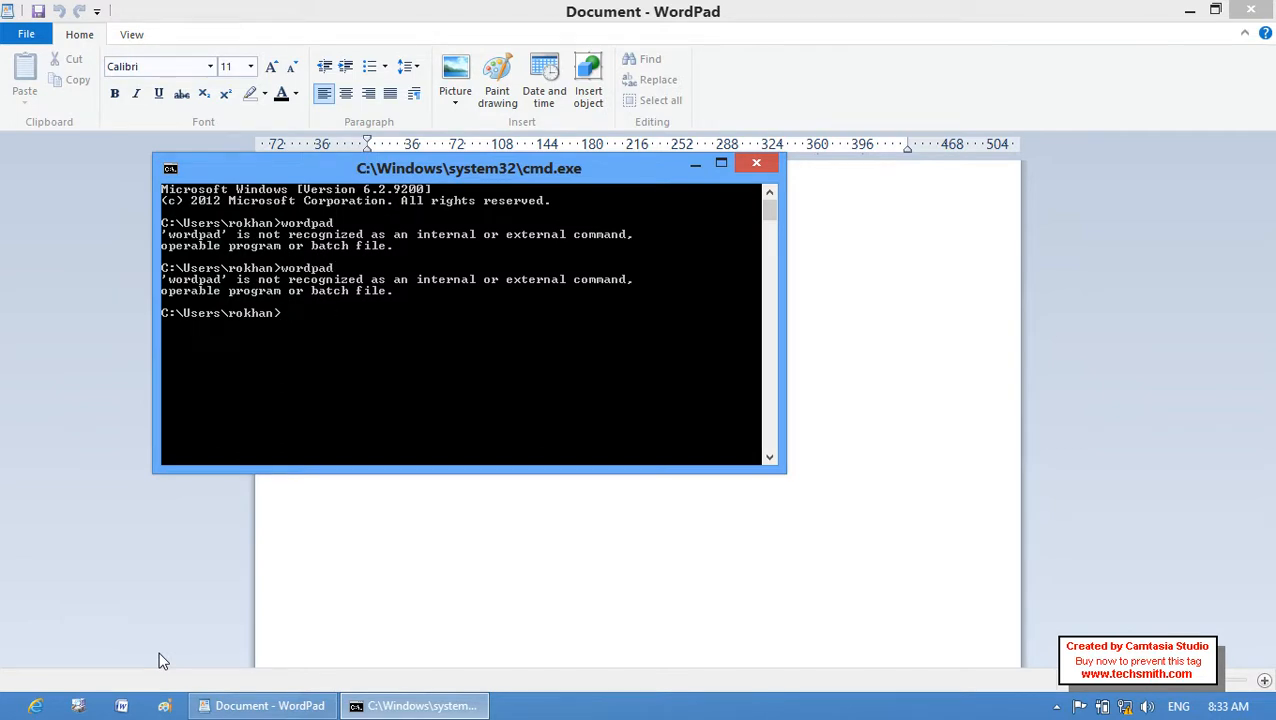
Launch WordPad with the command "start wordpad", and close the WordPad and Command Prompt windows
{"action": "type", "text": "start wordpad"}
{"action": "key", "text": "Return"}
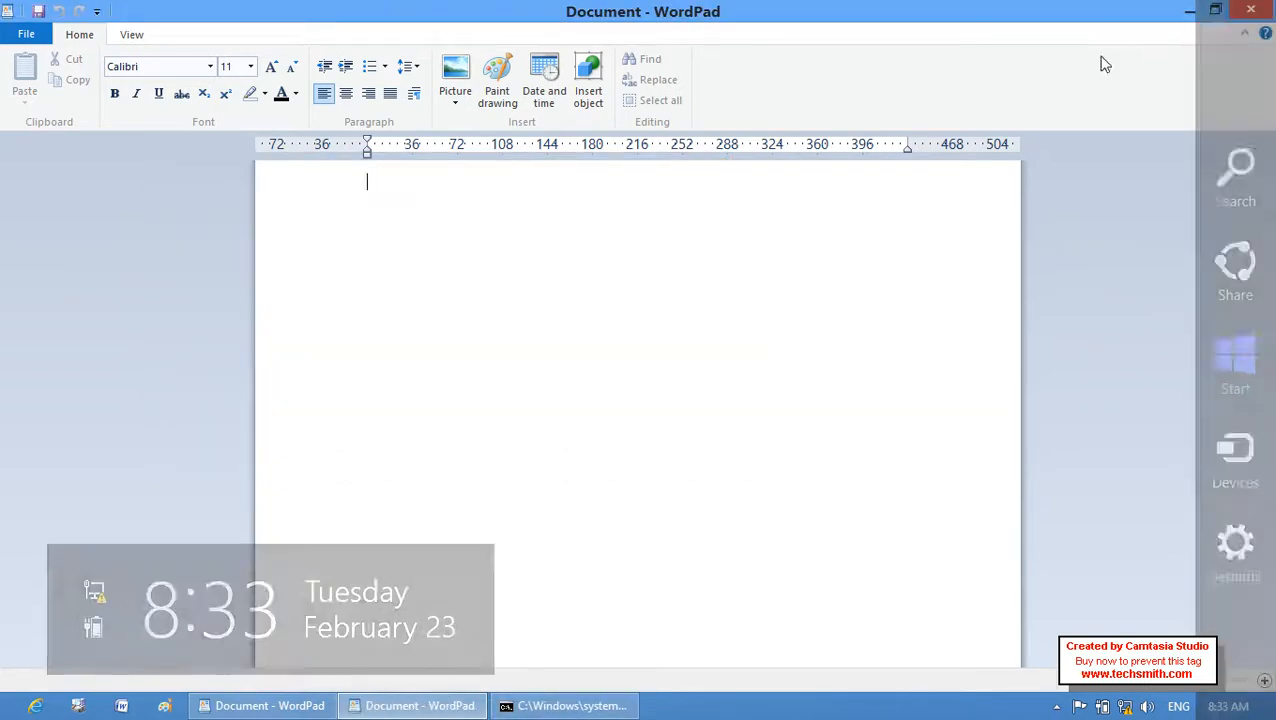
{"action": "left_click", "coordinate": [1251, 11]}
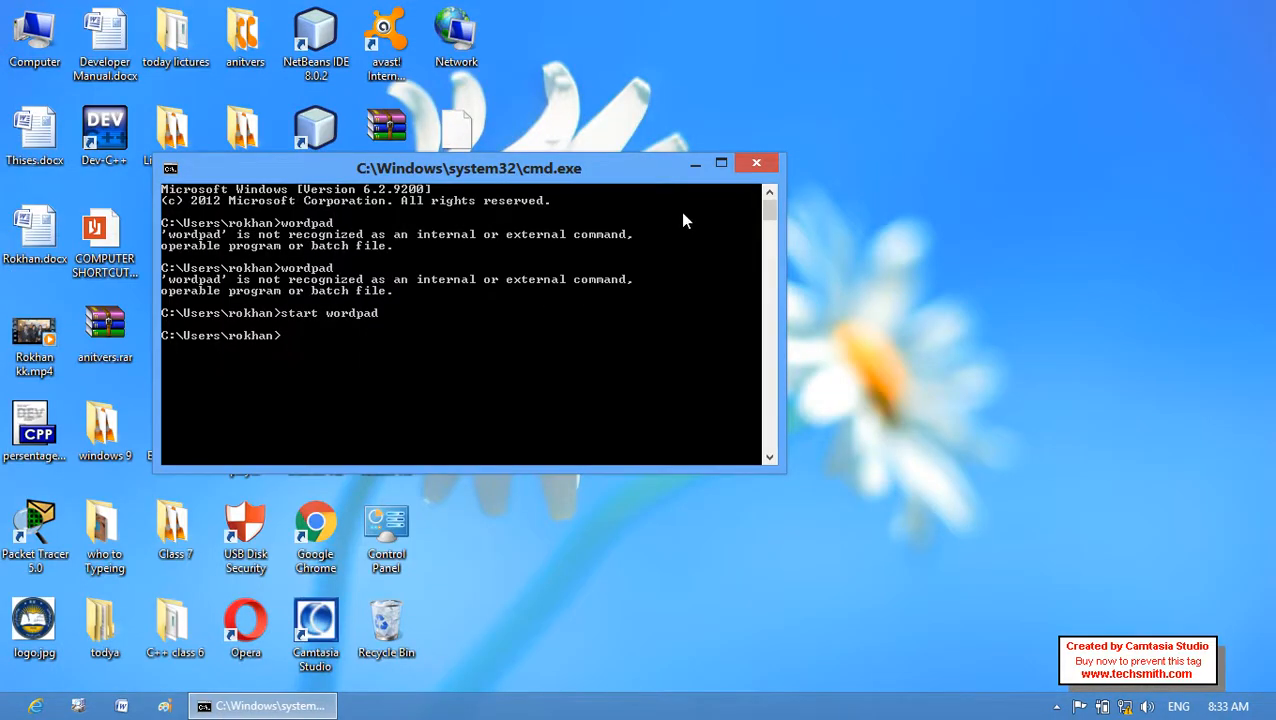
{"action": "left_click", "coordinate": [745, 170]}
Launch WordPad from a Start screen search for "wordpad" and close its window again
{"action": "left_click", "coordinate": [4, 714]}
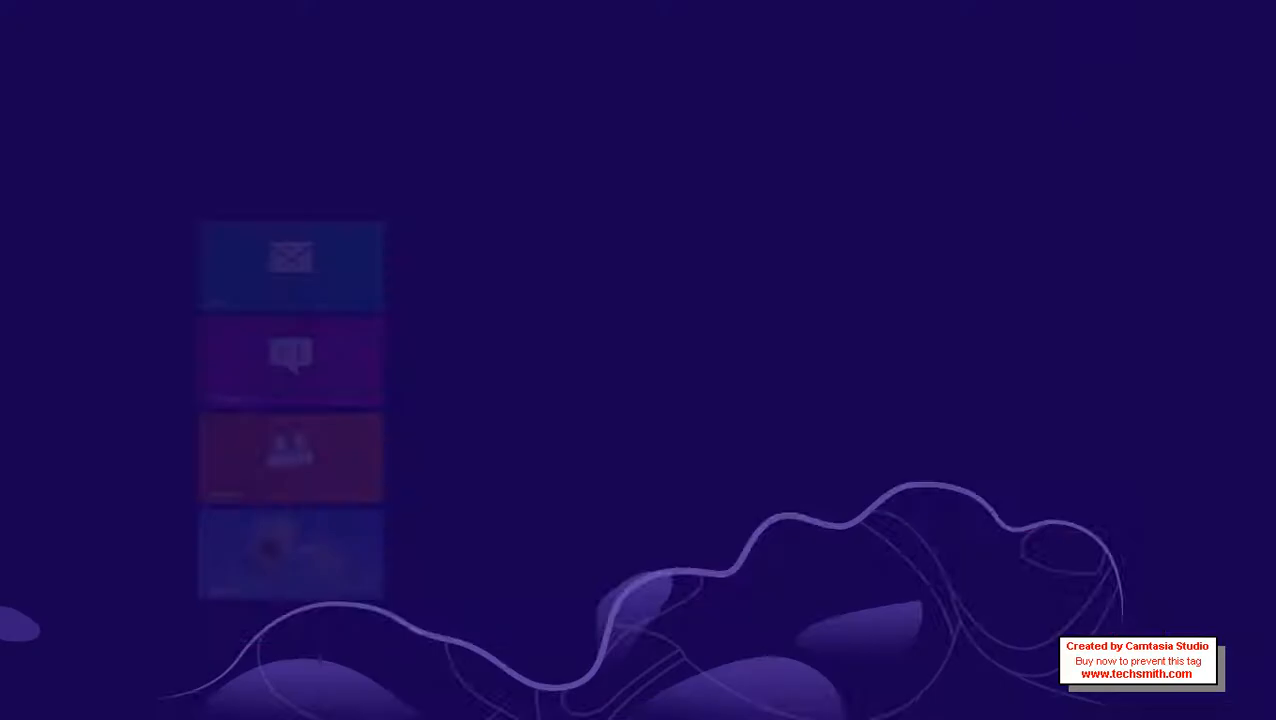
{"action": "type", "text": "s"}
{"action": "key", "text": "BackSpace"}
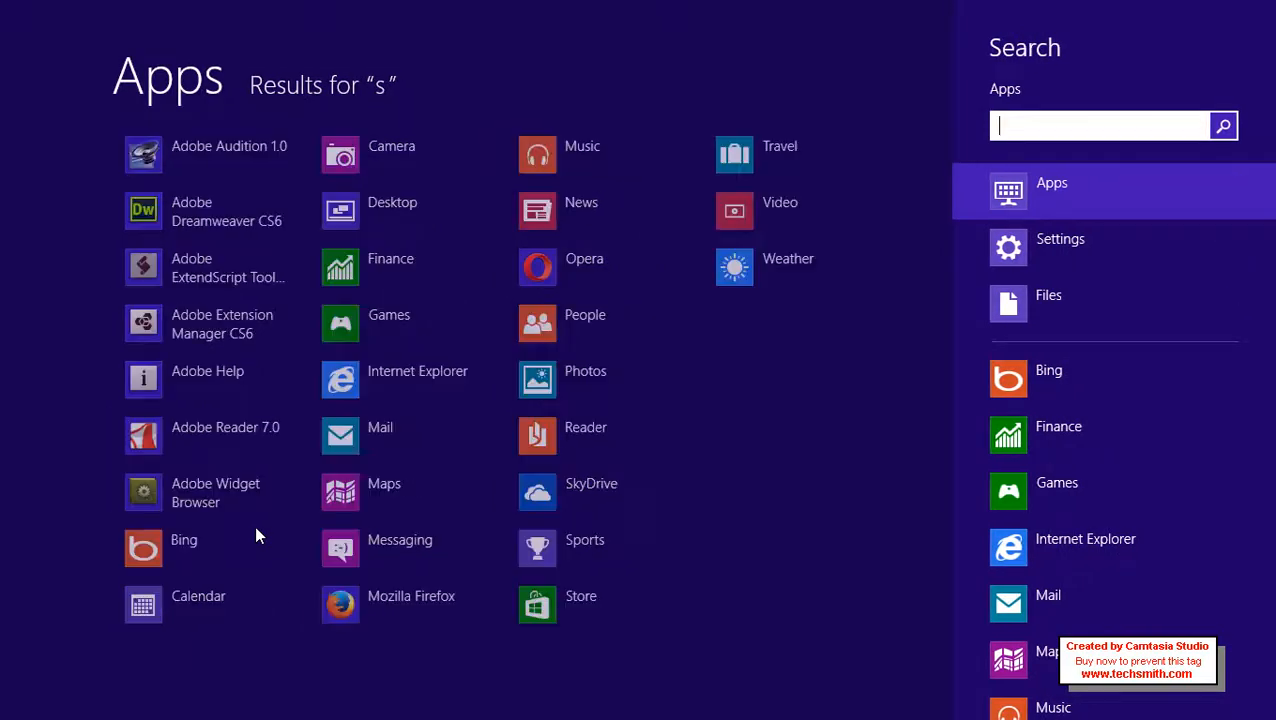
{"action": "type", "text": "wordpad"}
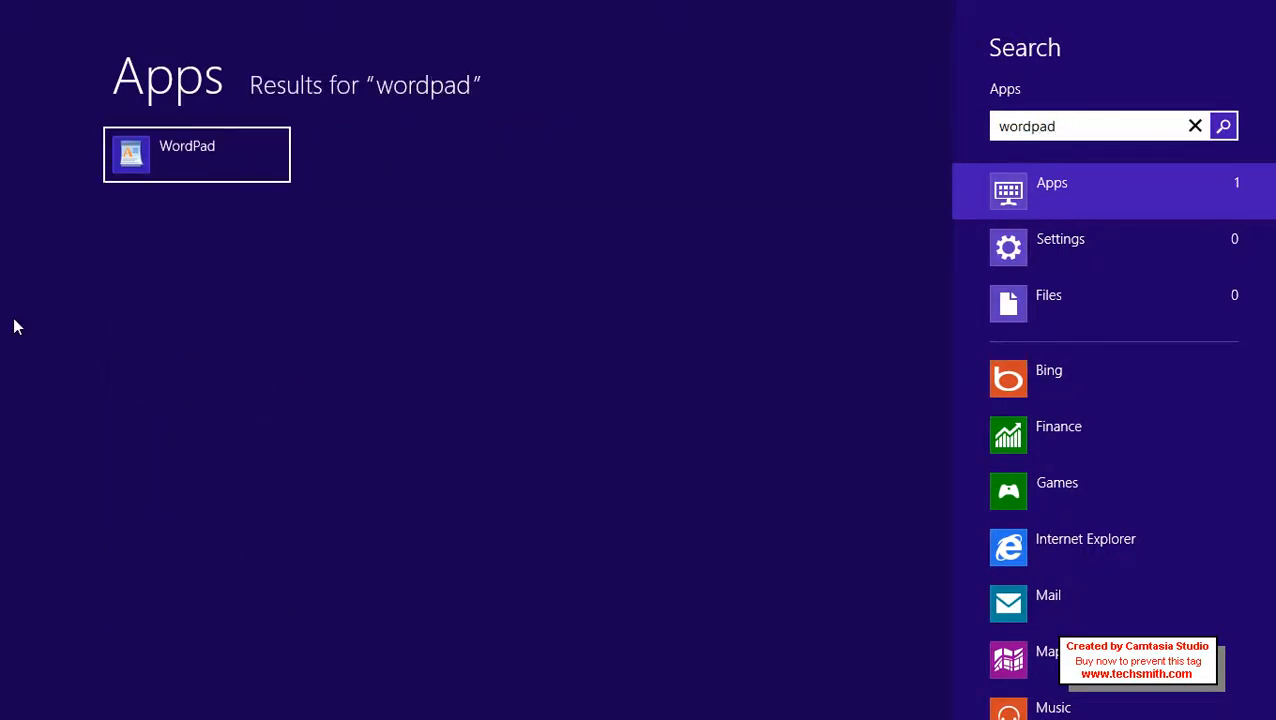
{"action": "right_click", "coordinate": [154, 169]}
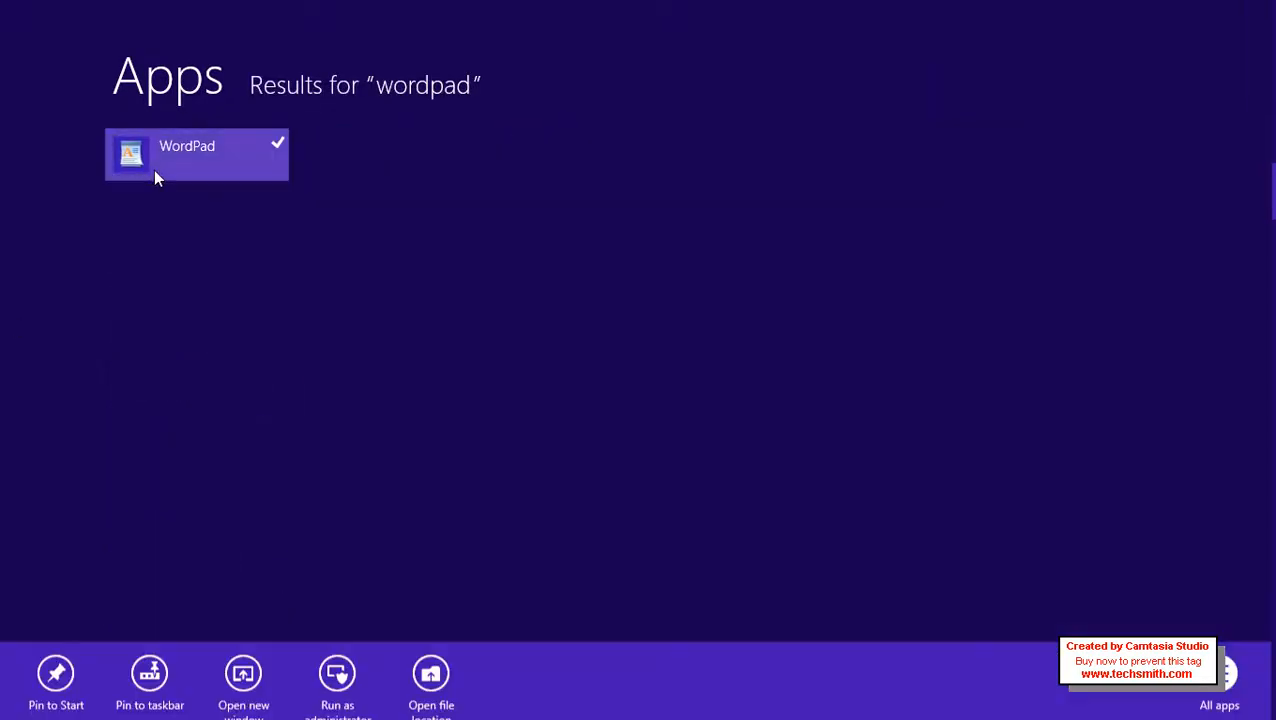
{"action": "left_click", "coordinate": [168, 168]}
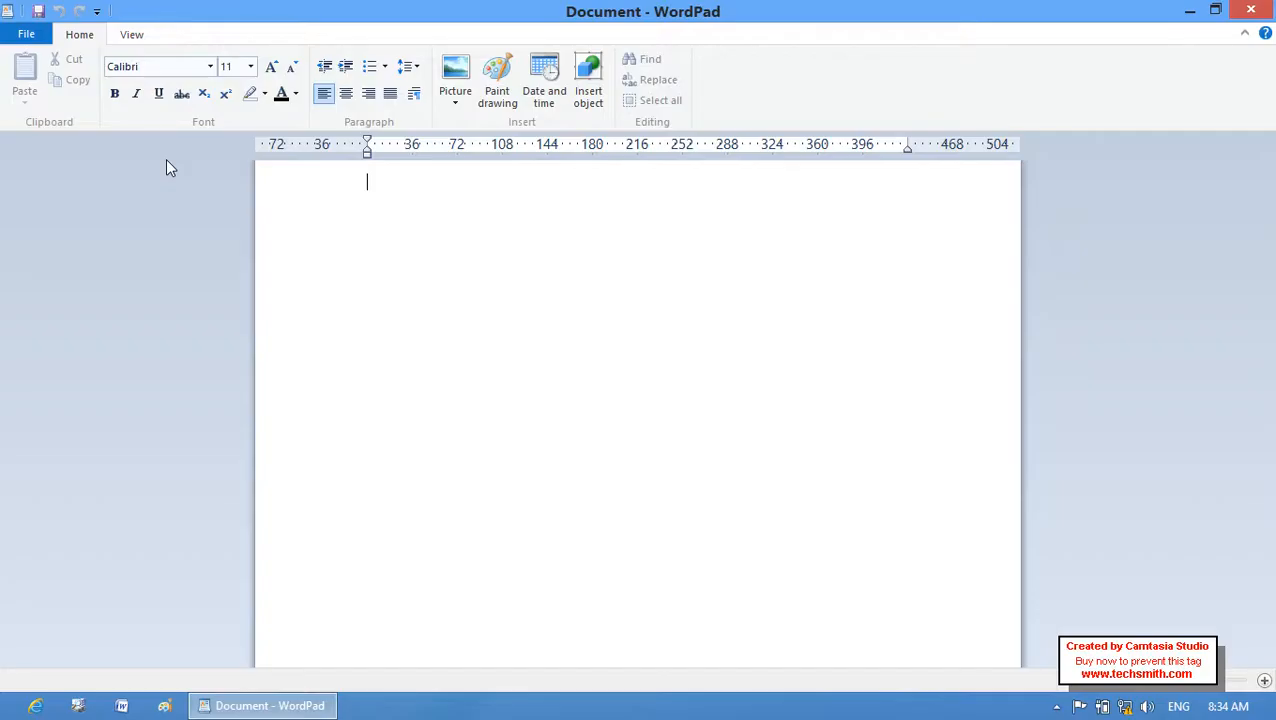
{"action": "left_click", "coordinate": [1270, 10]}
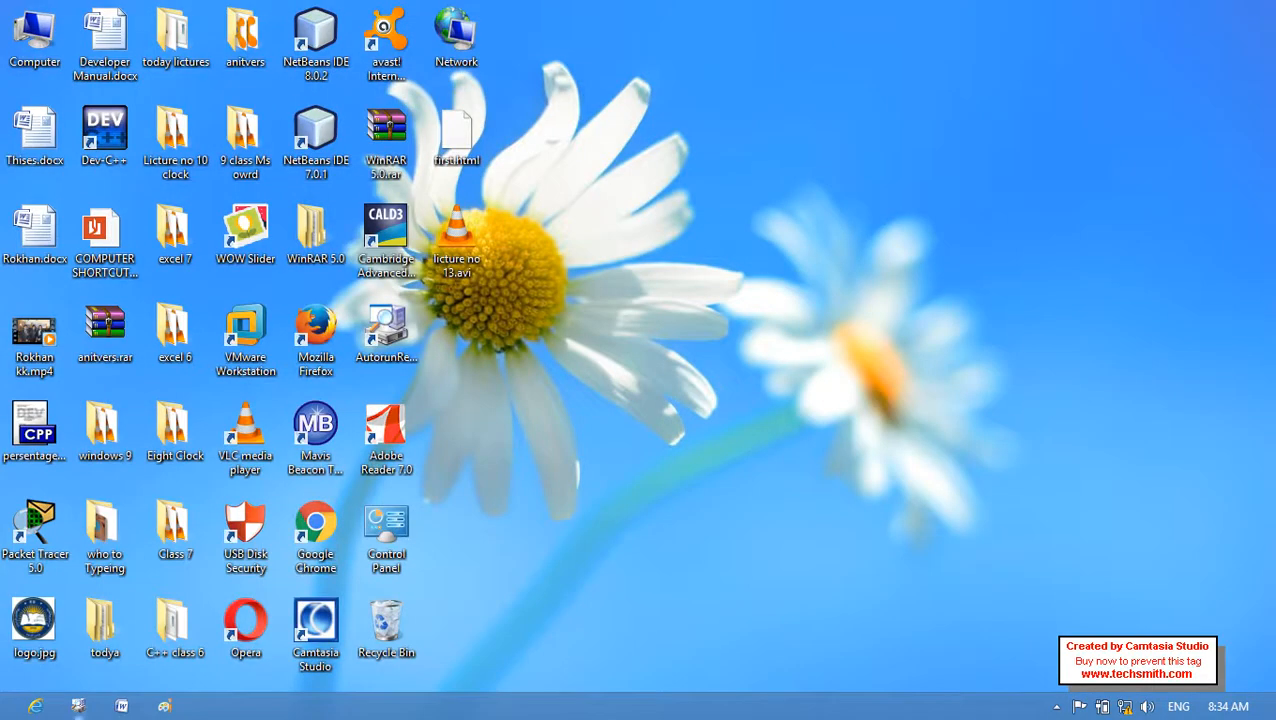
Search the Start screen for "wordpad", pin WordPad to the taskbar and return to the desktop
{"action": "mouse_move", "coordinate": [2, 717]}
{"action": "left_click", "coordinate": [1, 715]}
{"action": "type", "text": "wordpad"}
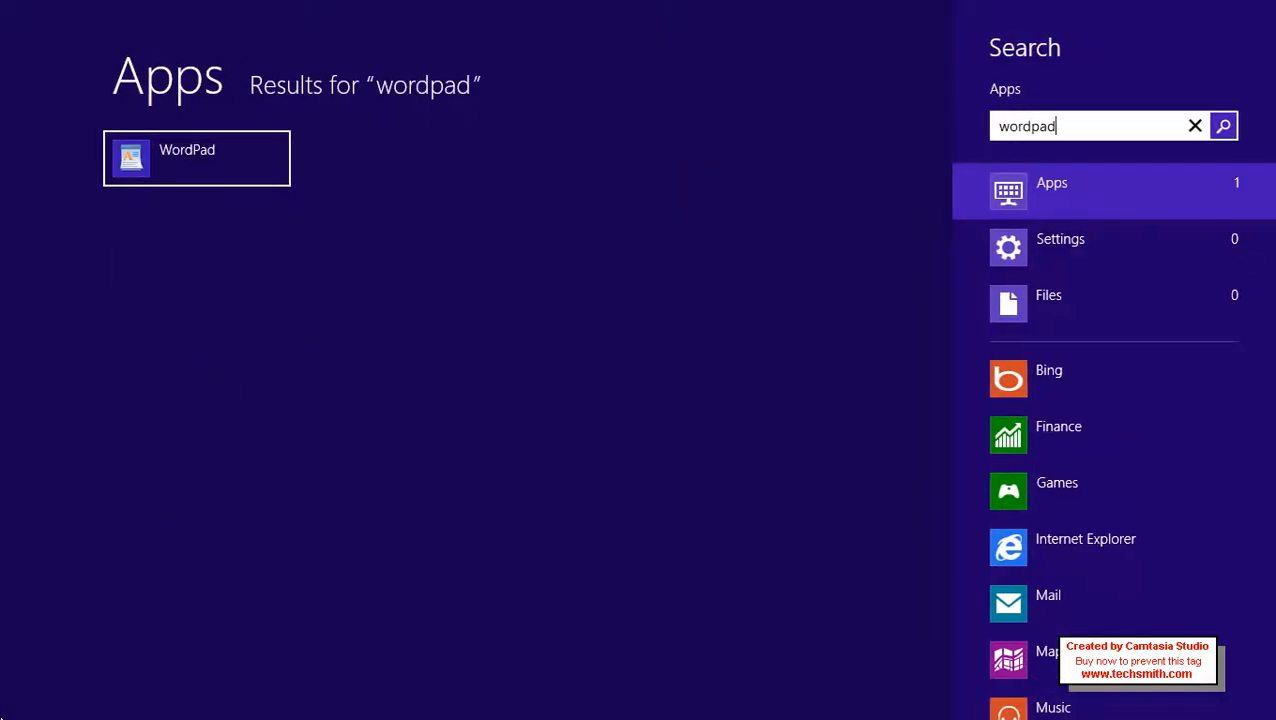
{"action": "right_click", "coordinate": [155, 160]}
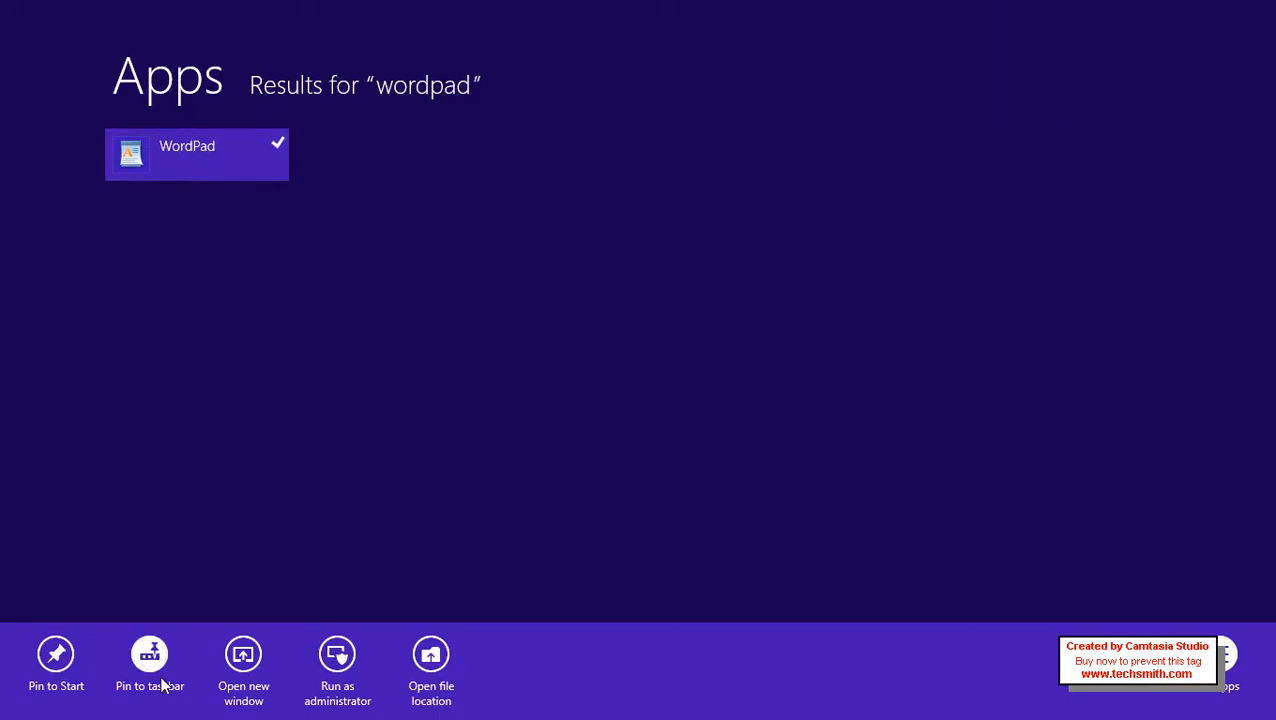
{"action": "left_click", "coordinate": [165, 684]}
{"action": "left_click", "coordinate": [6, 712]}
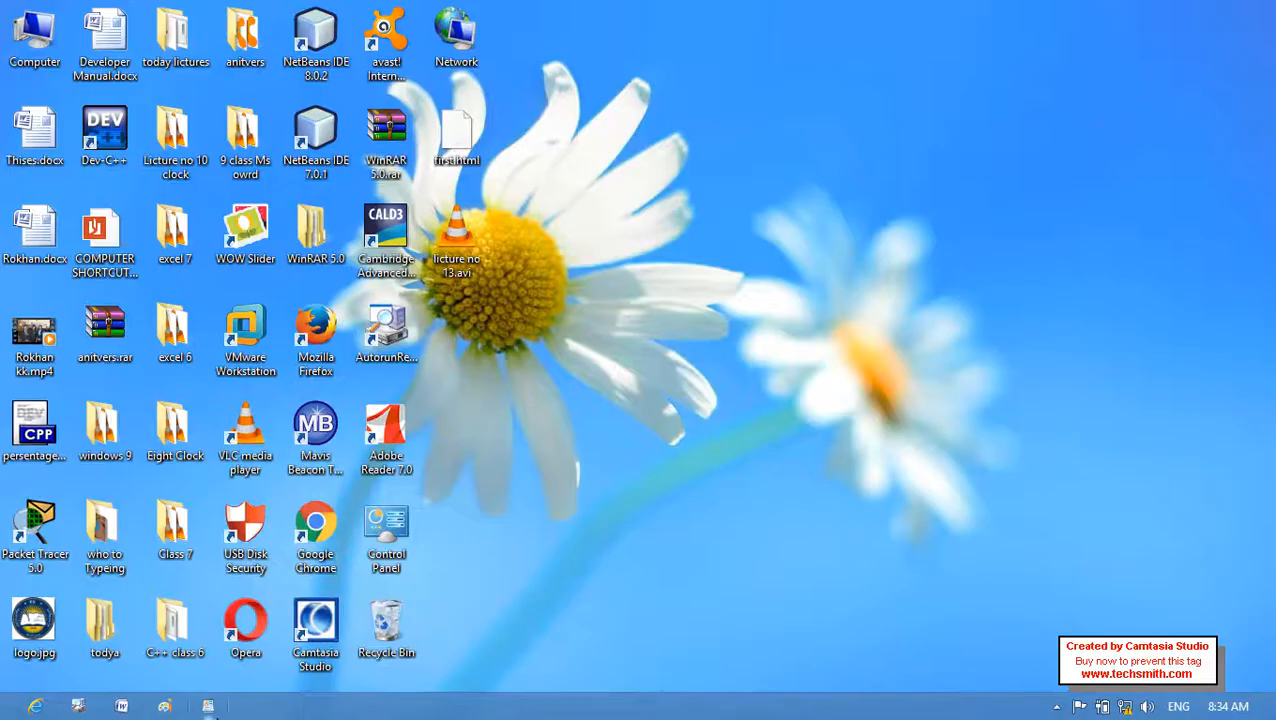
Launch WordPad from its pinned taskbar shortcut and close it without saving the document
{"action": "left_click", "coordinate": [208, 707]}
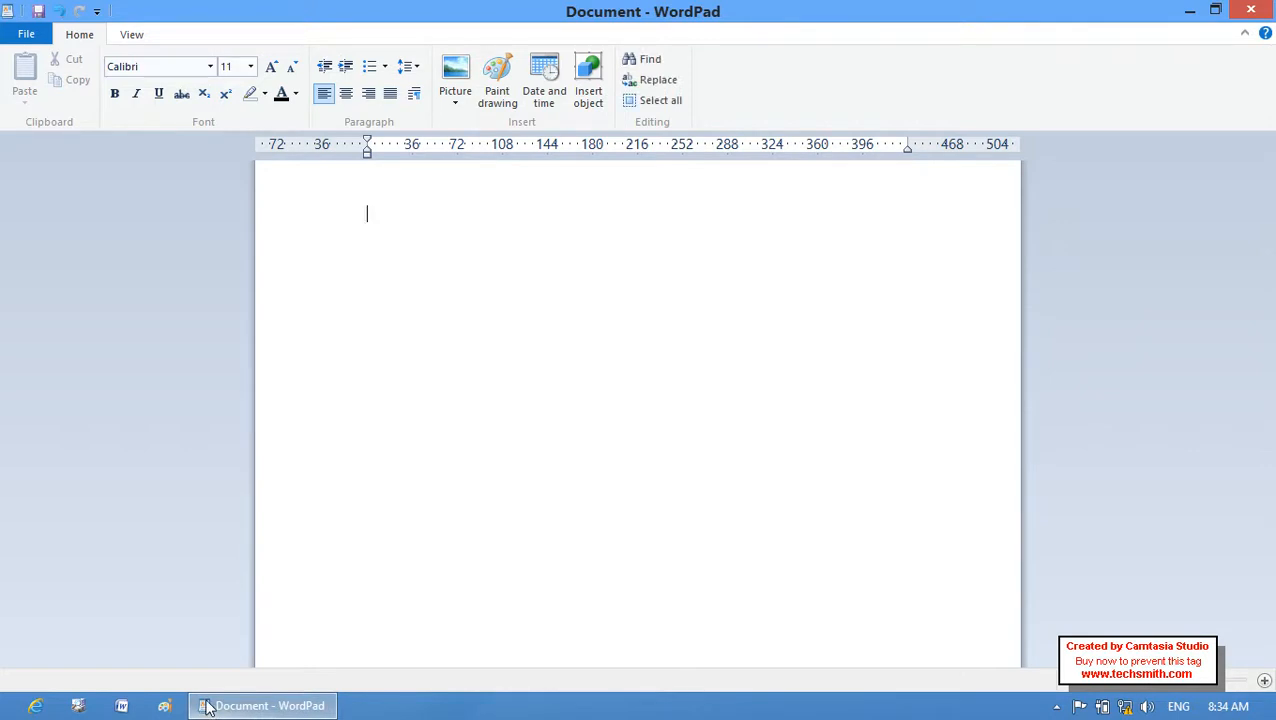
{"action": "left_click", "coordinate": [1250, 10]}
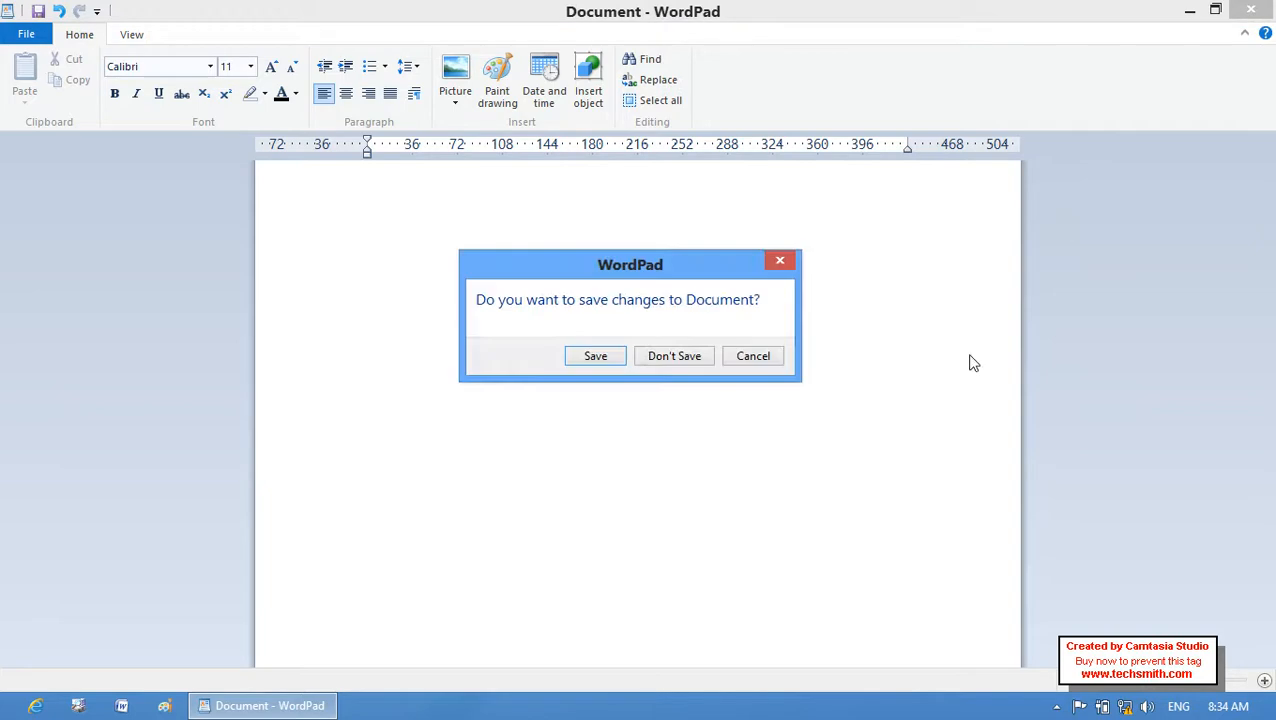
{"action": "left_click", "coordinate": [678, 362]}
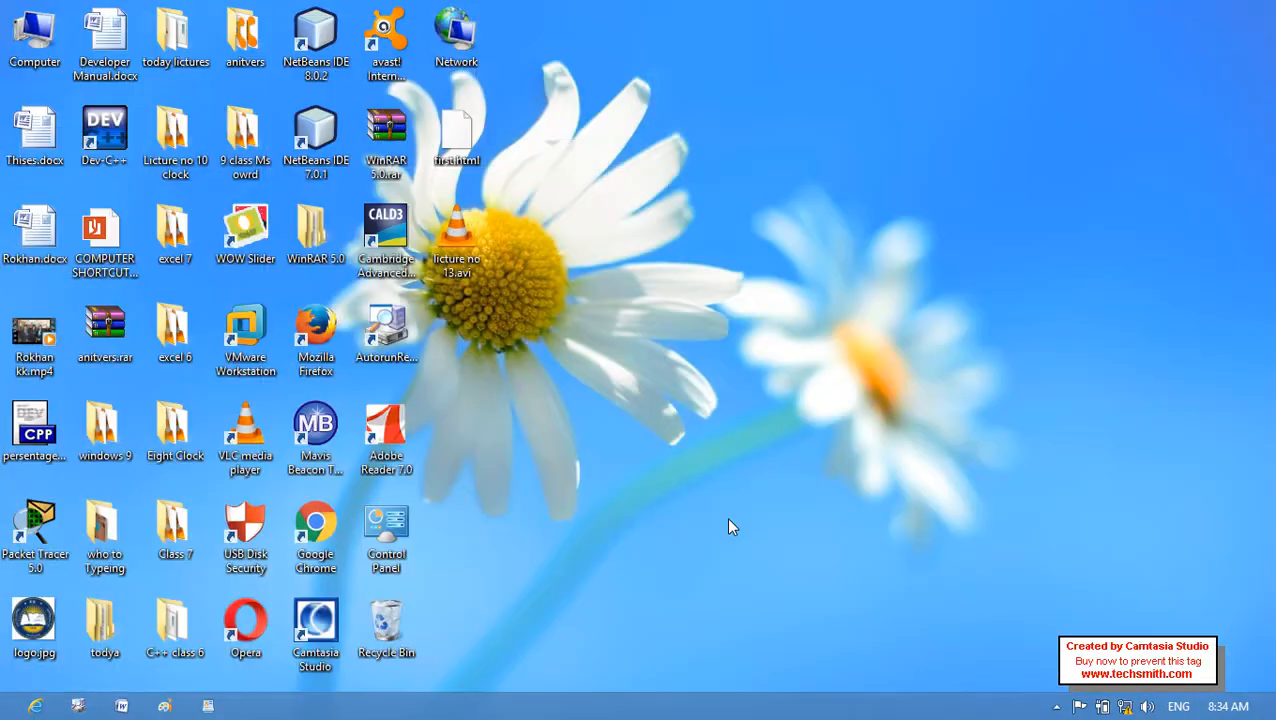
Add the Address toolbar to the taskbar
{"action": "right_click", "coordinate": [738, 706]}
{"action": "mouse_move", "coordinate": [975, 548]}
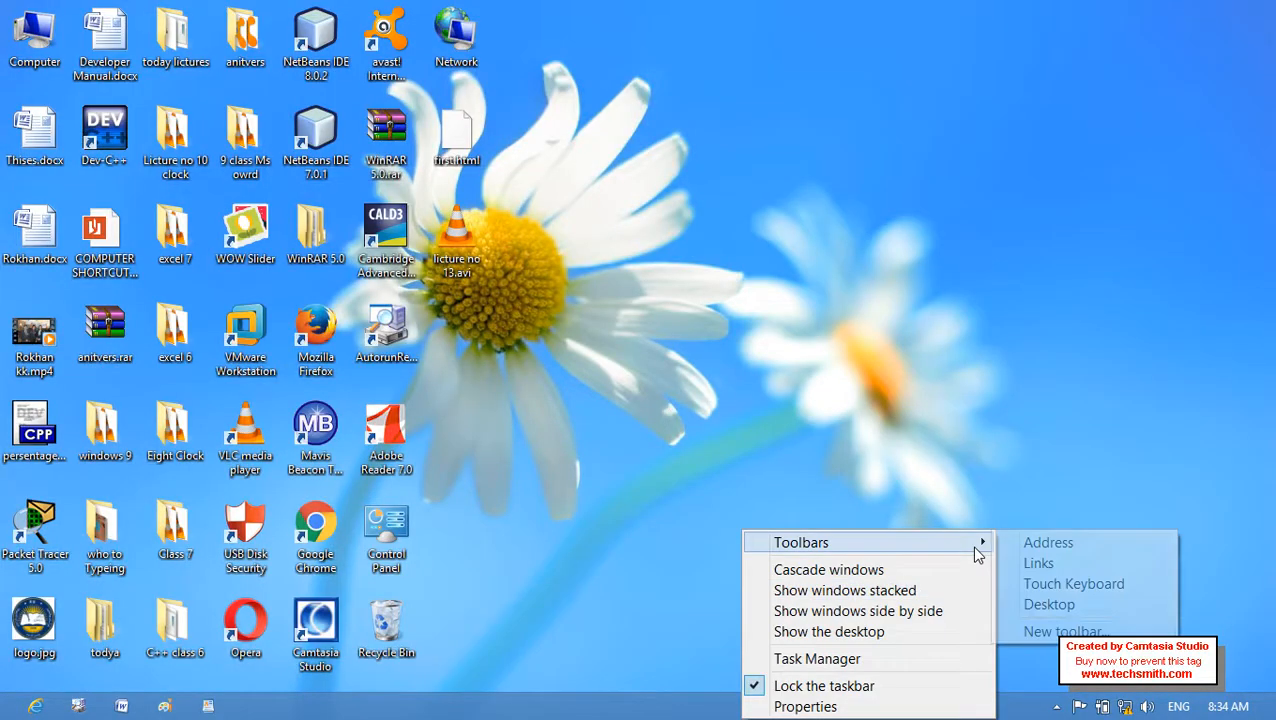
{"action": "left_click", "coordinate": [1058, 543]}
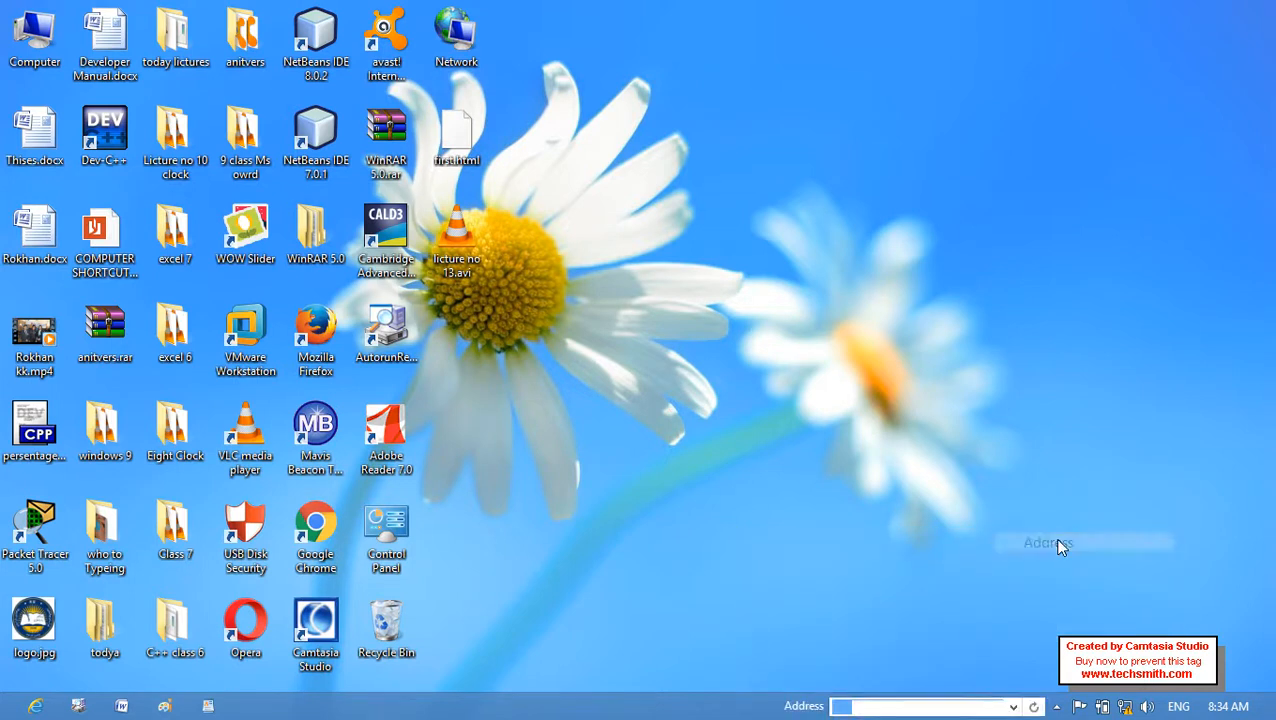
Try to launch WordPad by entering "wordpad" in the taskbar's Address toolbar, and close the browser window
{"action": "left_click", "coordinate": [928, 707]}
{"action": "type", "text": "wordpad"}
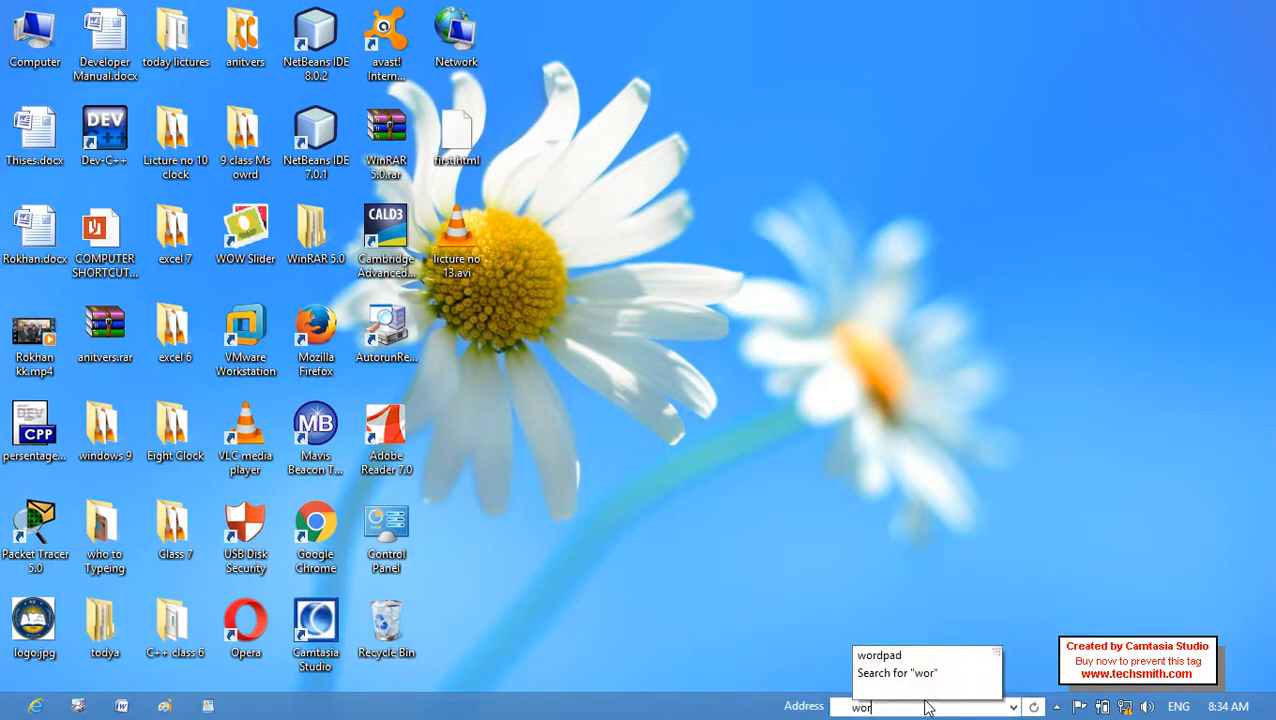
{"action": "key", "text": "Return"}
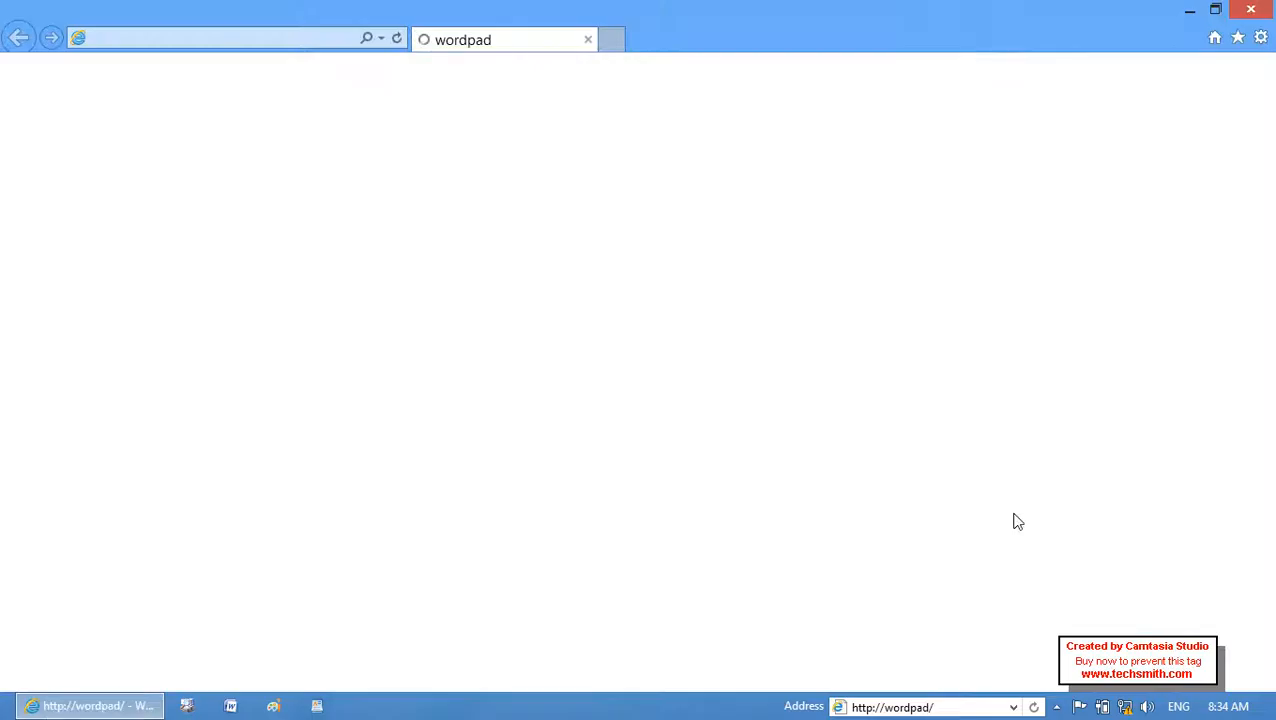
{"action": "left_click", "coordinate": [1252, 12]}
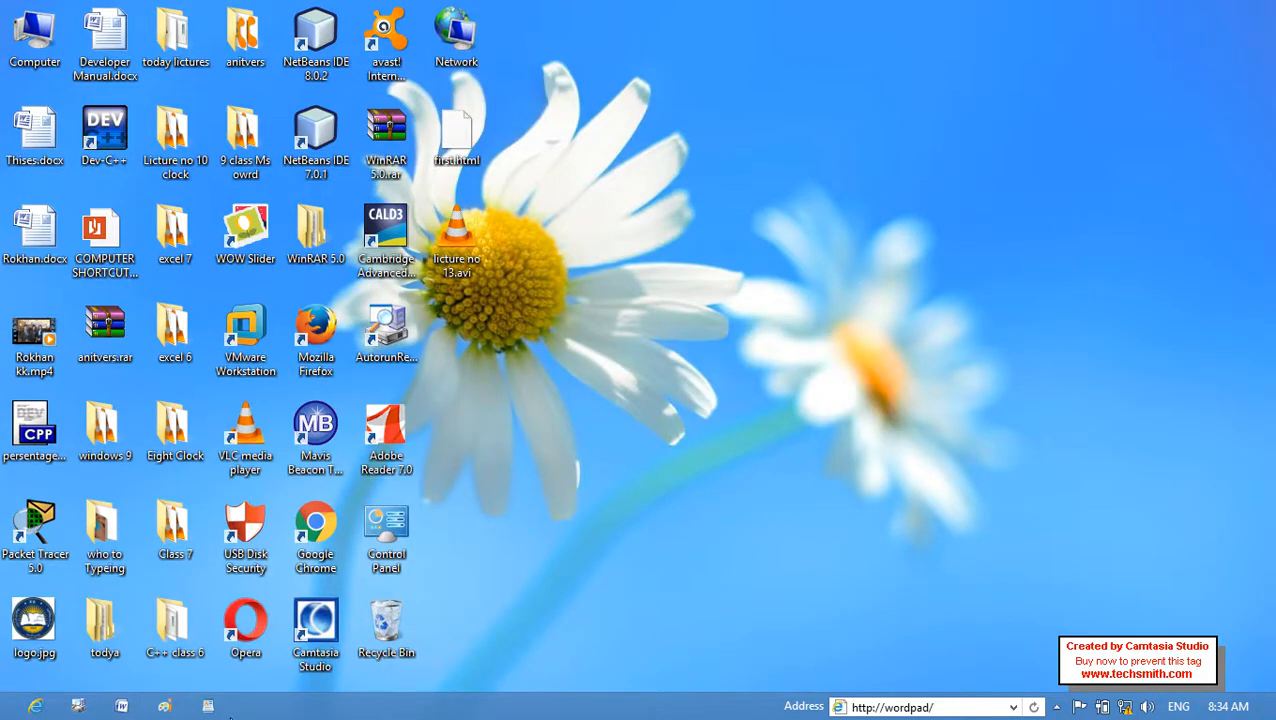
Open WordPad from its pinned taskbar shortcut and set the font size to 26
{"action": "left_click", "coordinate": [208, 706]}
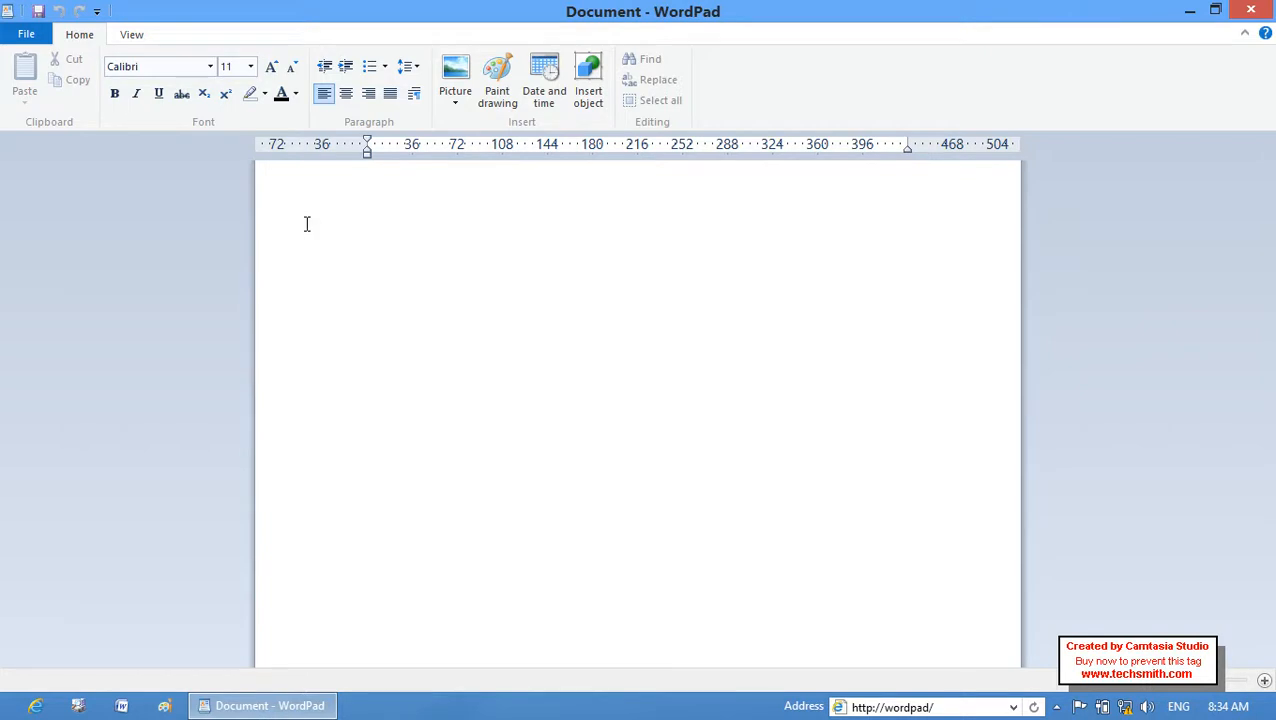
{"action": "left_click", "coordinate": [250, 66]}
{"action": "left_click", "coordinate": [249, 263]}
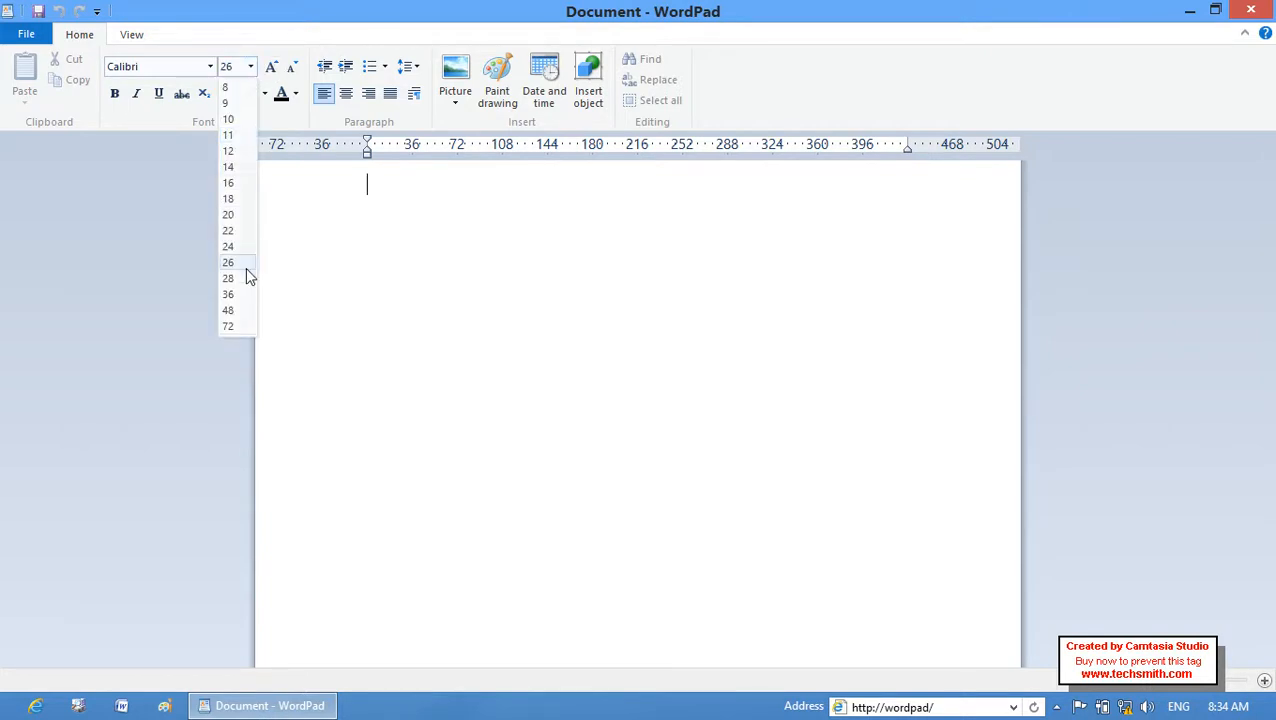
Enter the line "hellow word" followed by a new line, and insert a blank line above the text
{"action": "type", "text": "hellow w"}
{"action": "type", "text": "oar"}
{"action": "key", "text": "BackSpace"}
{"action": "key", "text": "BackSpace"}
{"action": "type", "text": "rd"}
{"action": "key", "text": "Return"}
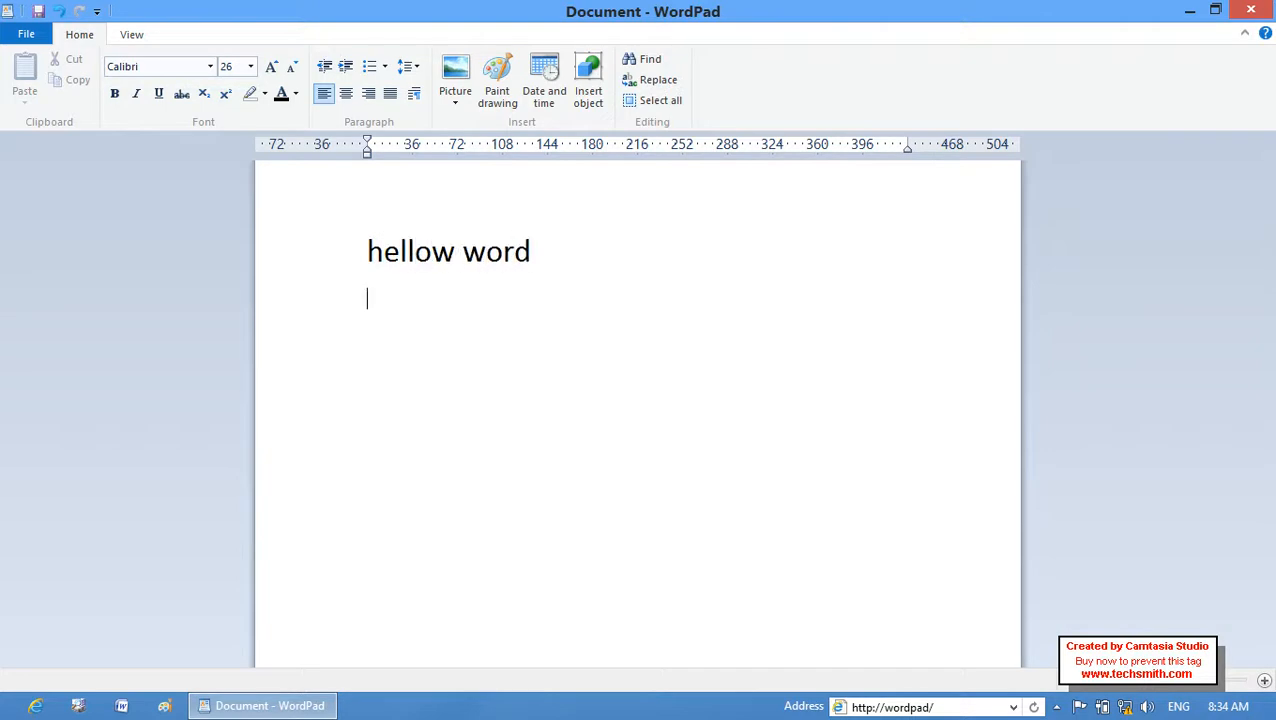
{"action": "left_click", "coordinate": [367, 252]}
{"action": "key", "text": "Return"}
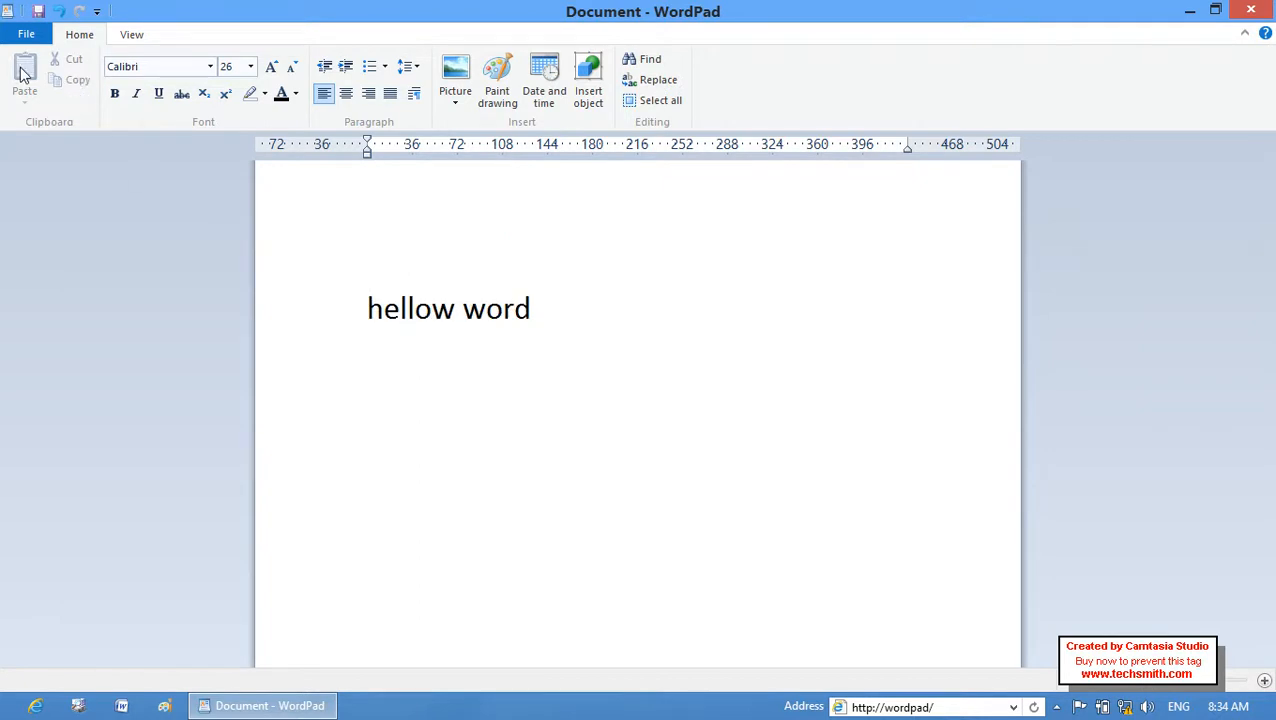
Select the line "hellow word" and copy it to the clipboard
{"action": "left_click_drag", "start_coordinate": [535, 316], "coordinate": [393, 305]}
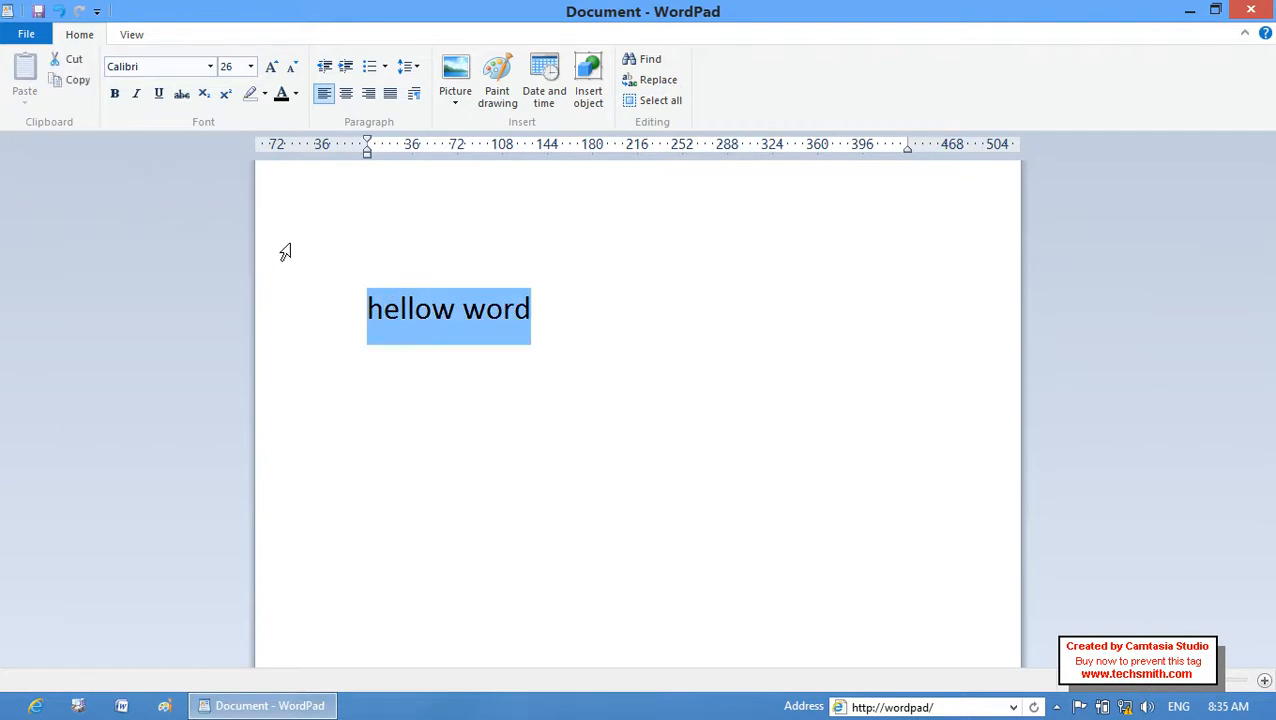
{"action": "left_click", "coordinate": [583, 367]}
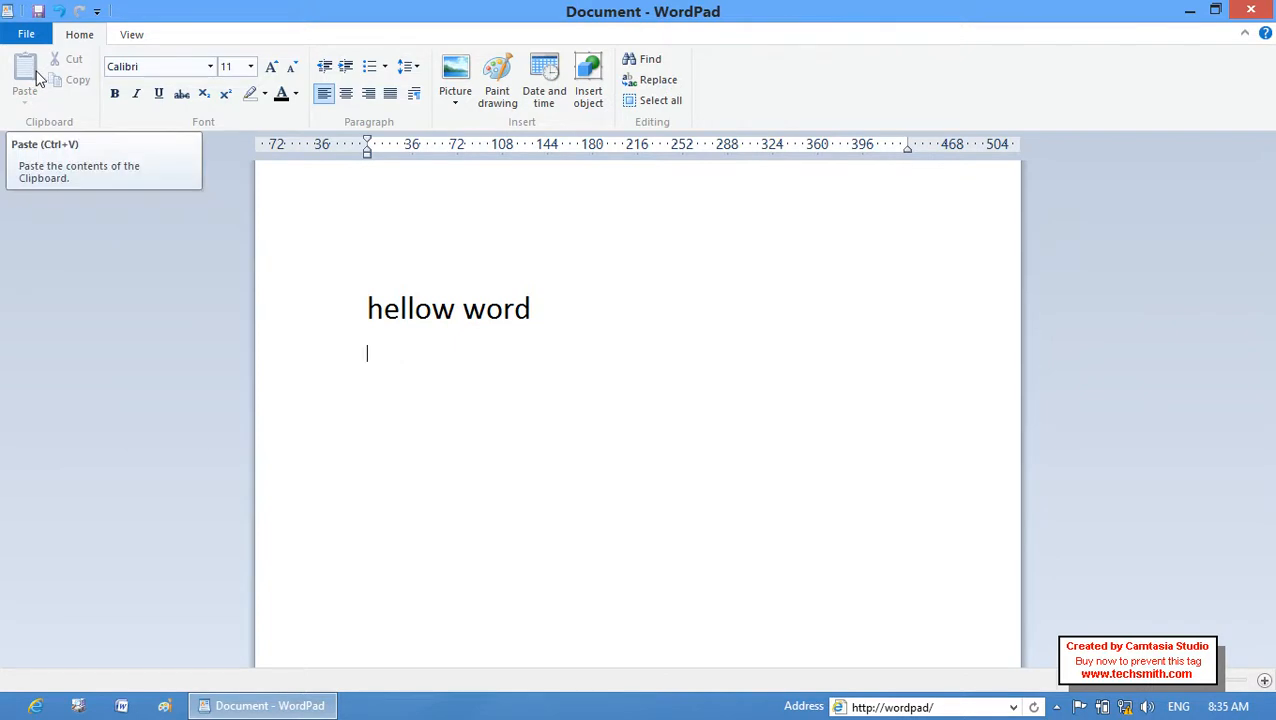
{"action": "left_click_drag", "start_coordinate": [510, 300], "coordinate": [367, 306]}
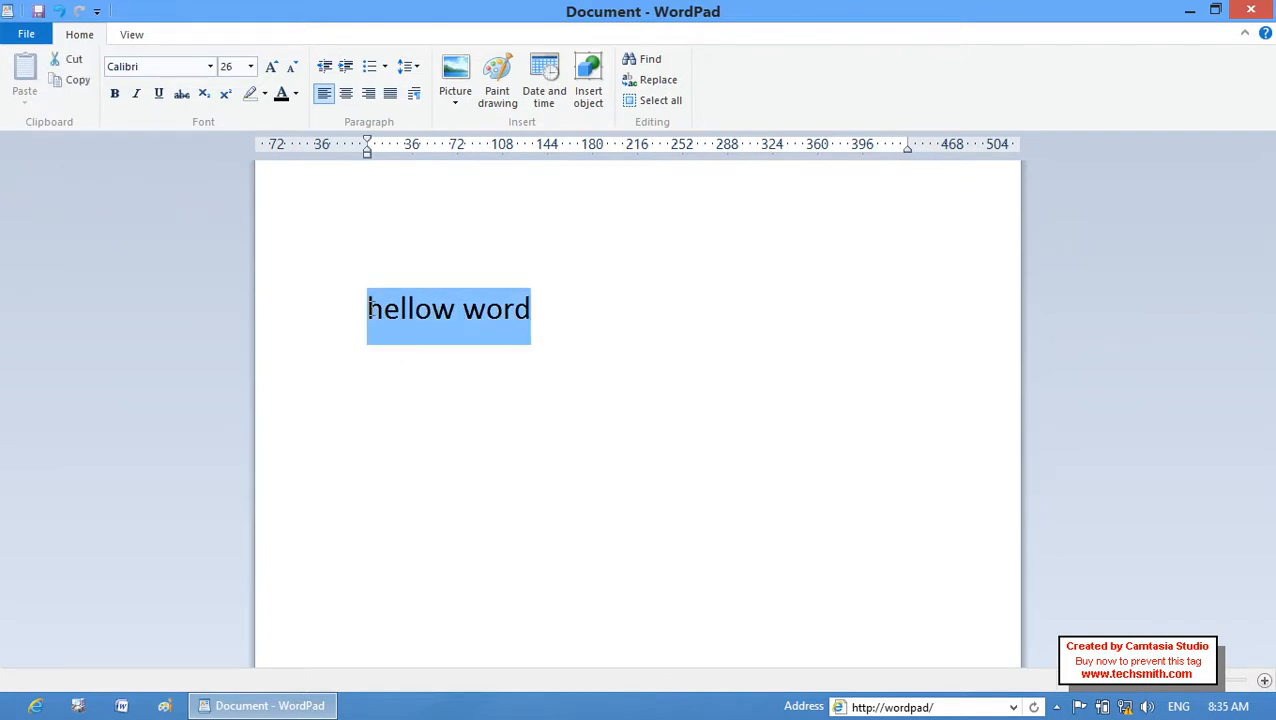
{"action": "left_click", "coordinate": [60, 84]}
Add two new lines after "hellow word" and paste the copied text there four times
{"action": "left_click", "coordinate": [593, 328]}
{"action": "key", "text": "Return"}
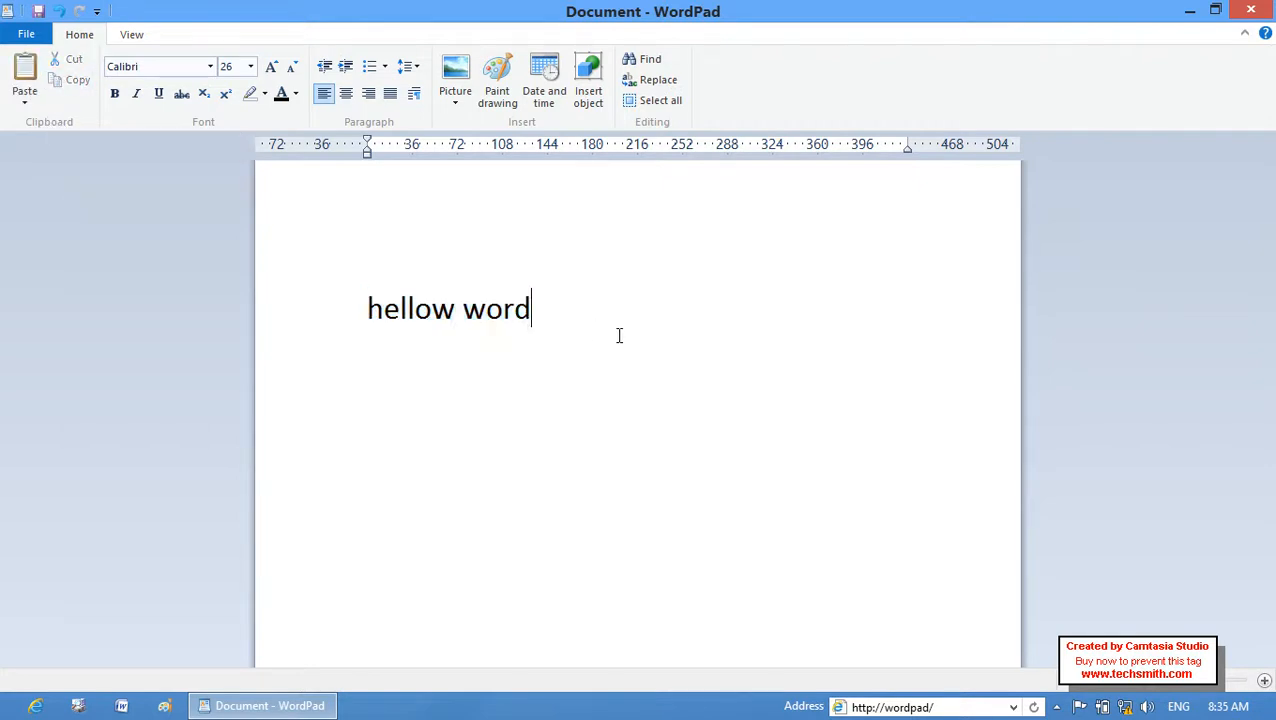
{"action": "key", "text": "Return"}
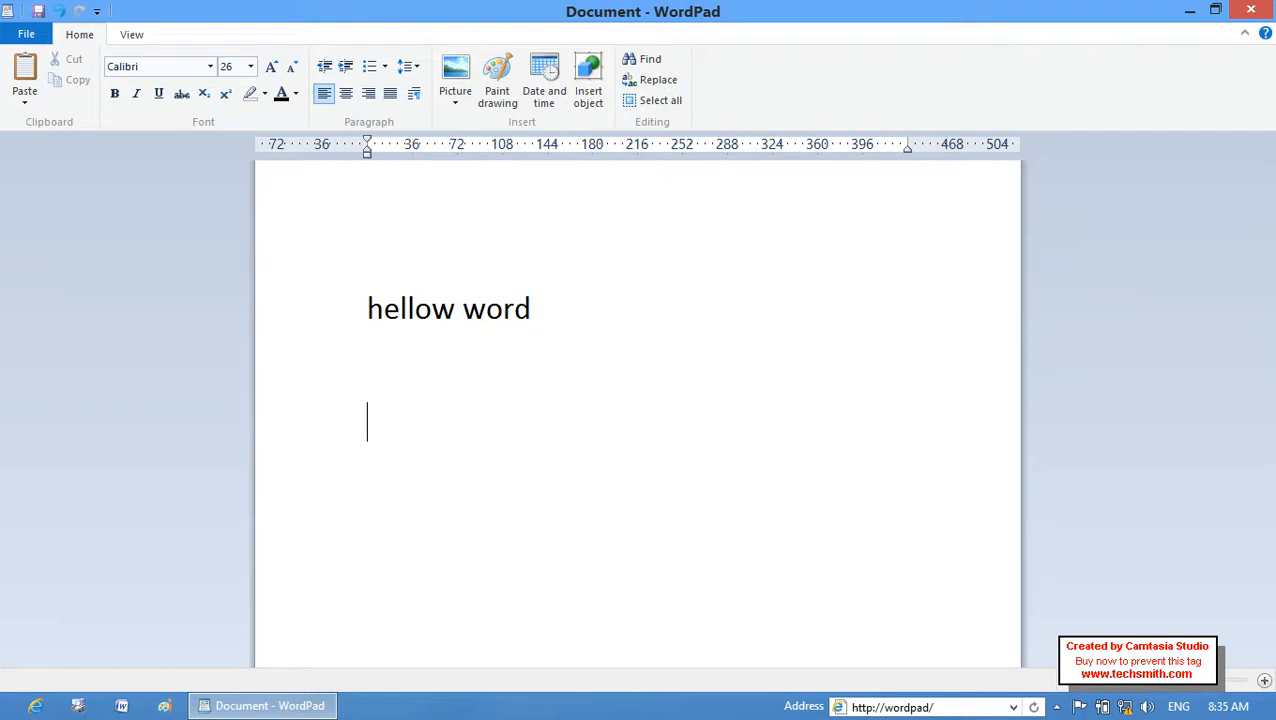
{"action": "left_click", "coordinate": [20, 76]}
{"action": "left_click", "coordinate": [22, 76]}
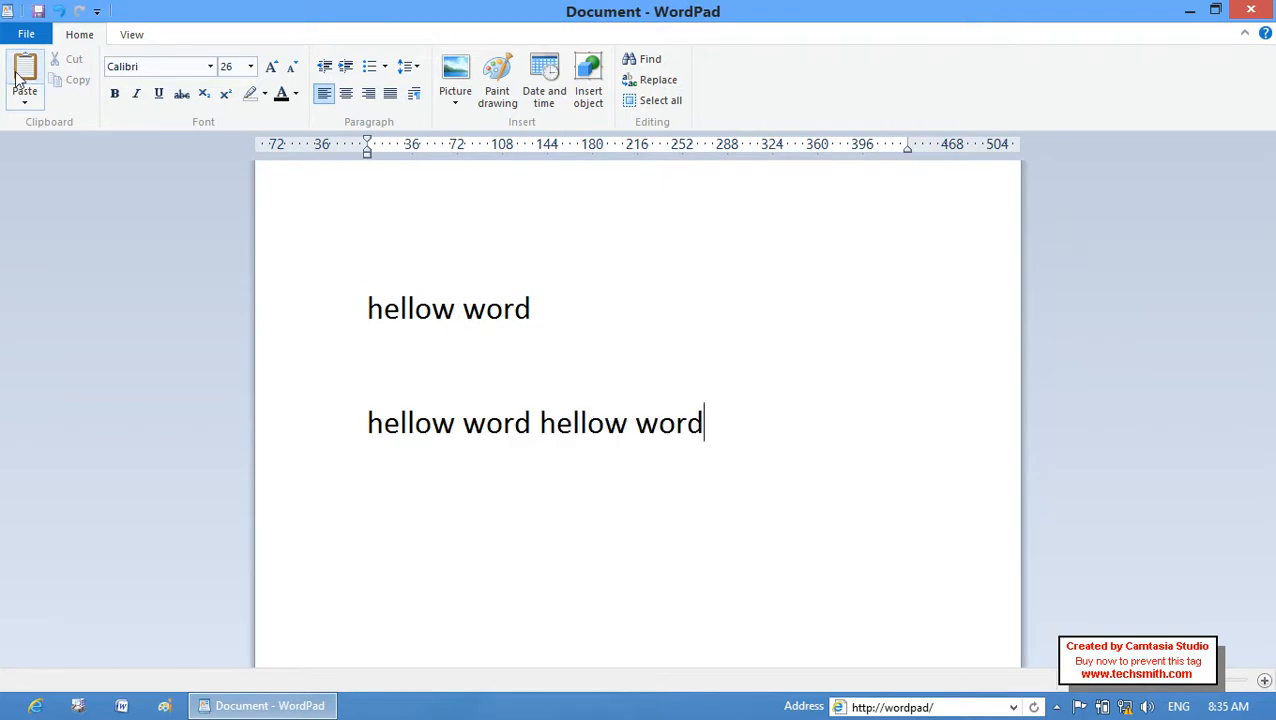
{"action": "left_click", "coordinate": [22, 76]}
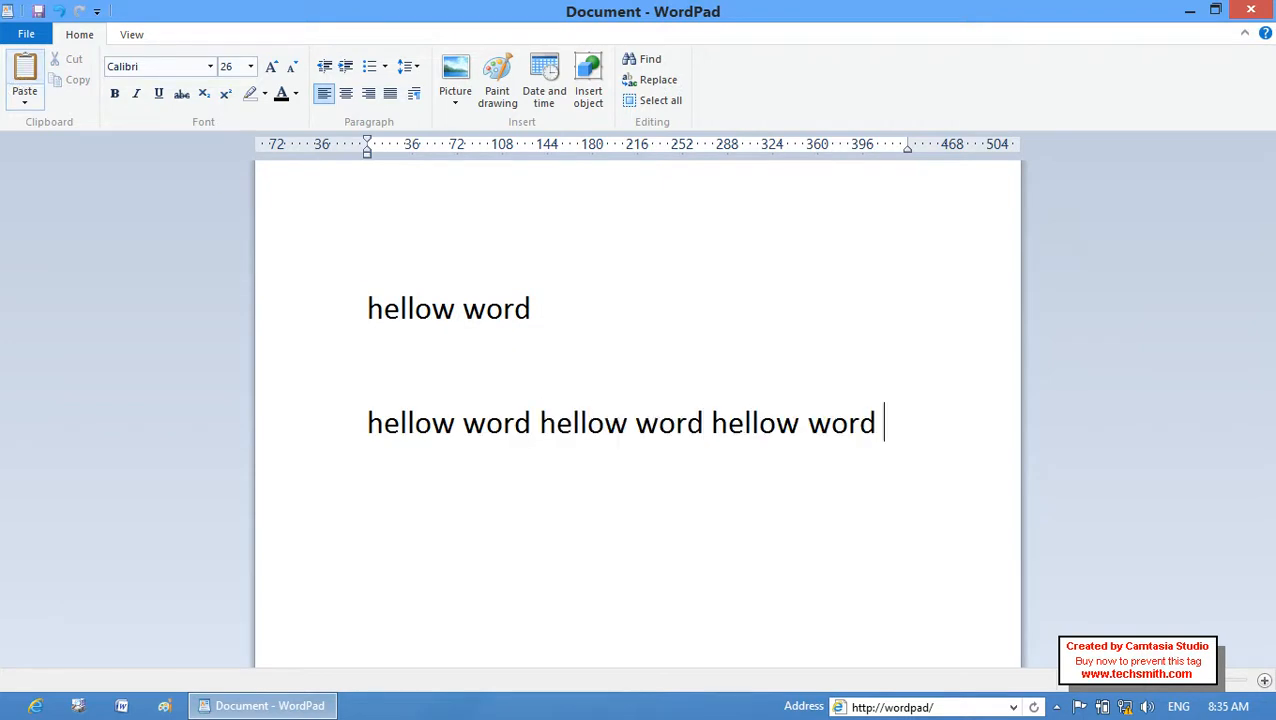
{"action": "left_click", "coordinate": [17, 78]}
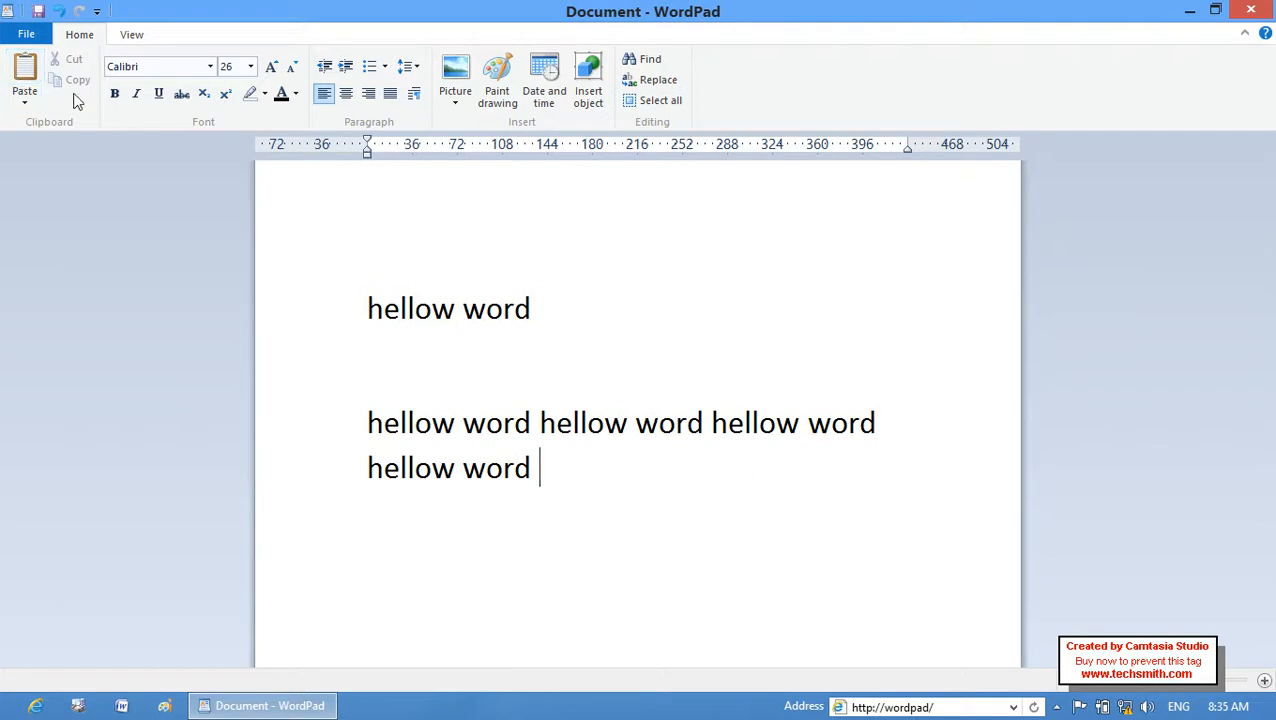
Cut the four repeated "hellow word" entries and paste them five times as separate paragraphs above the remaining line
{"action": "left_click_drag", "start_coordinate": [597, 523], "coordinate": [345, 413]}
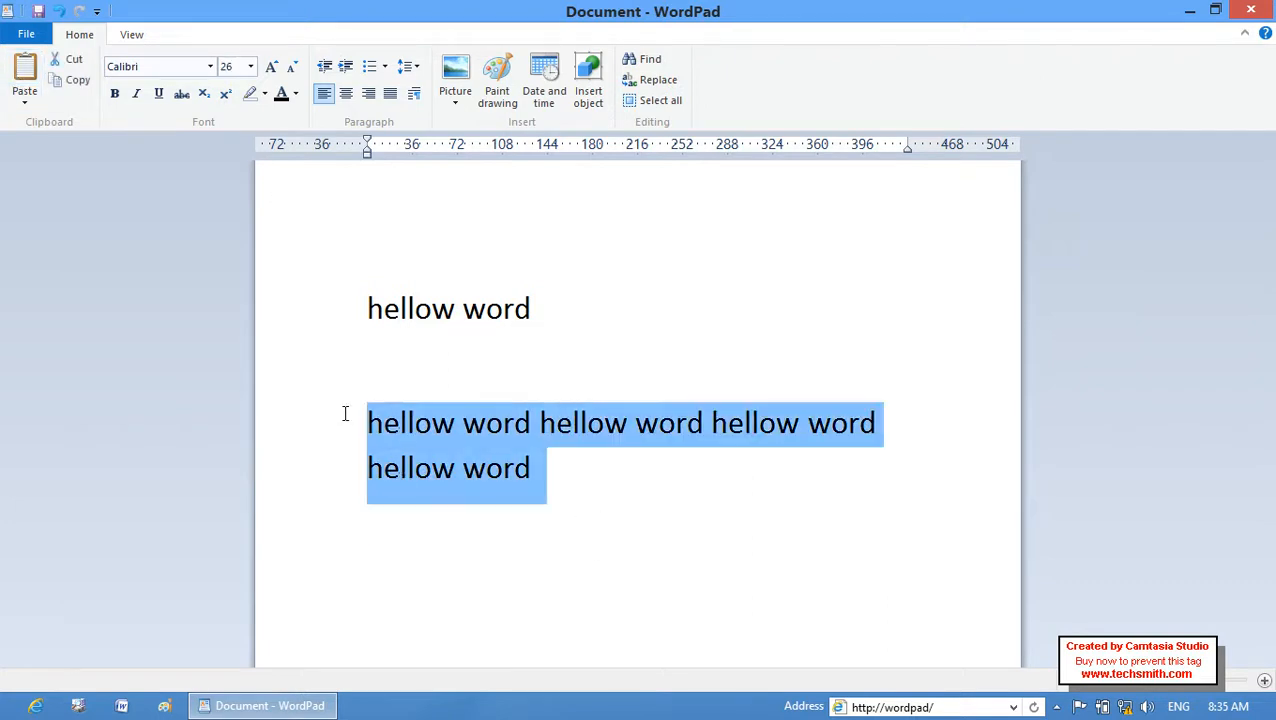
{"action": "left_click", "coordinate": [63, 72]}
{"action": "left_click", "coordinate": [369, 282]}
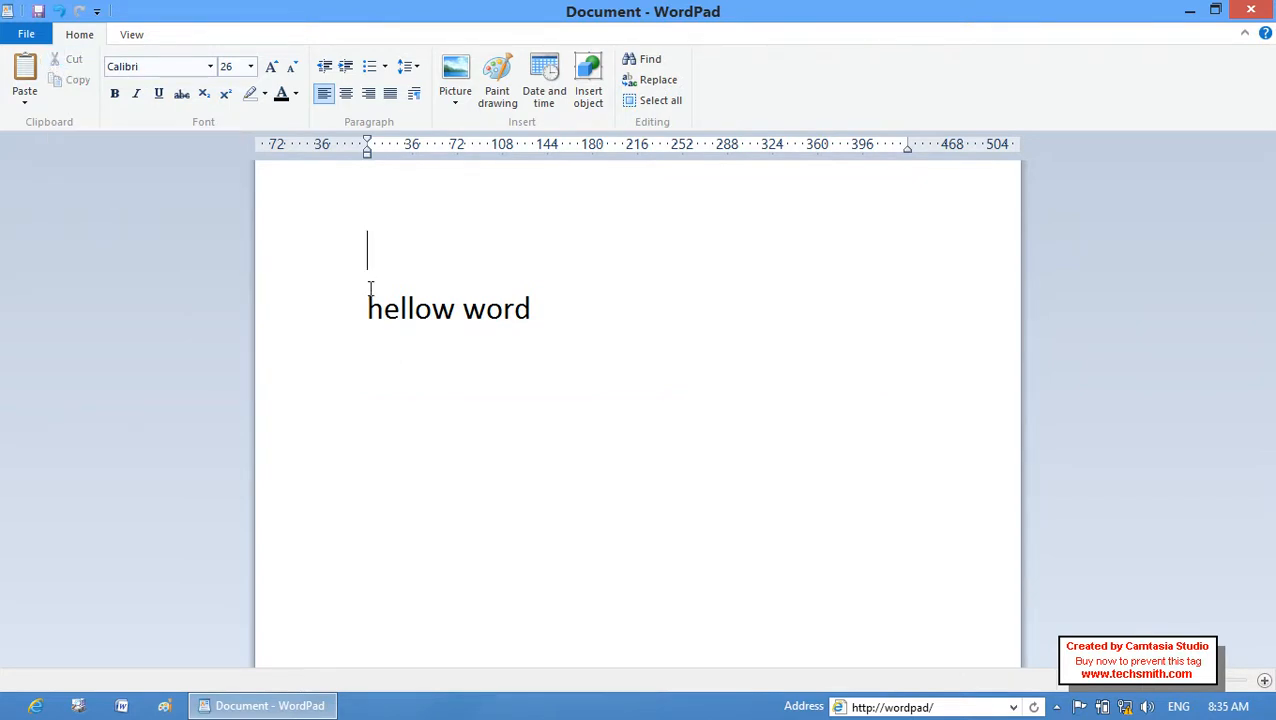
{"action": "left_click", "coordinate": [27, 66]}
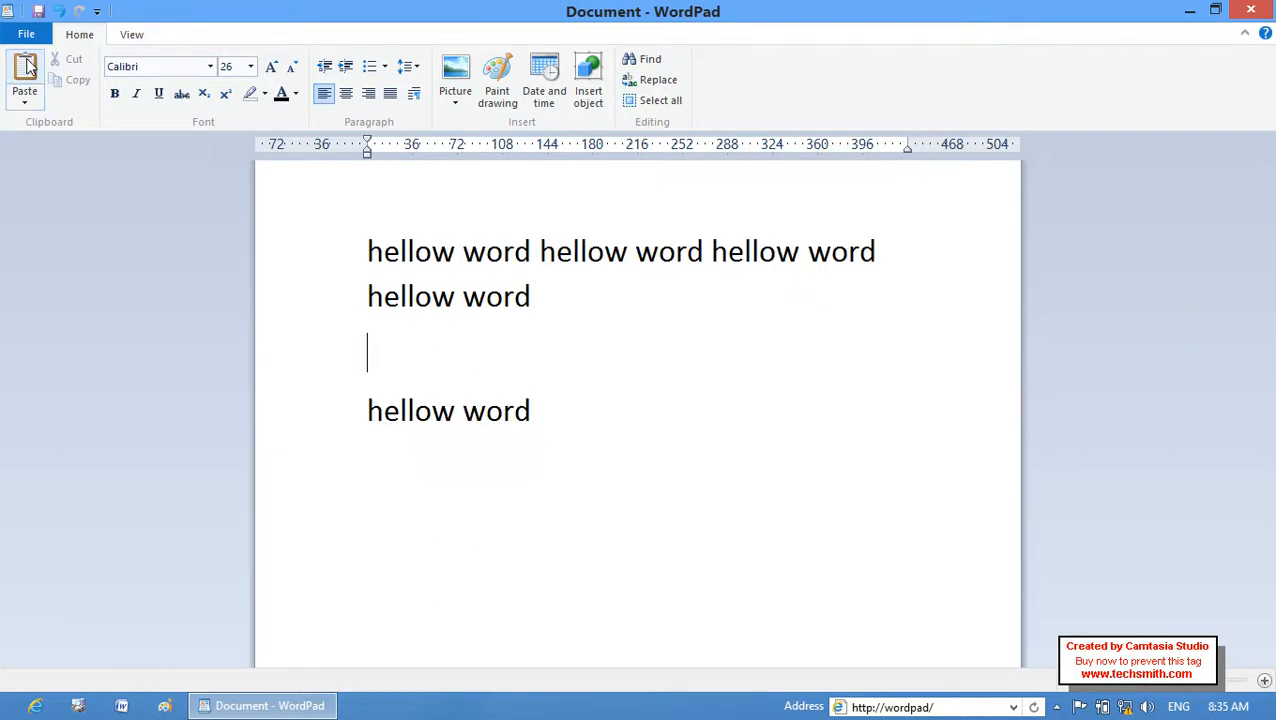
{"action": "left_click", "coordinate": [27, 66]}
{"action": "left_click", "coordinate": [27, 66]}
{"action": "left_click", "coordinate": [27, 66]}
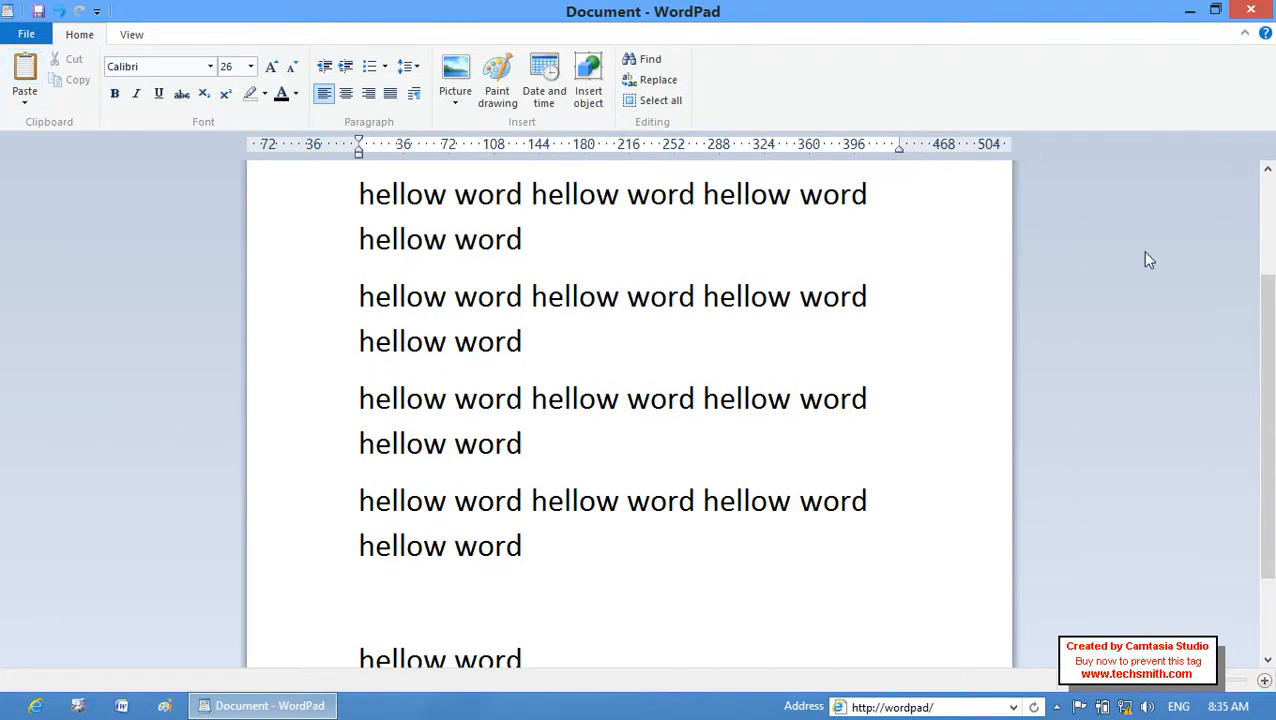
Change the font of the first paragraph to Bernard MT Condensed
{"action": "left_click_drag", "start_coordinate": [1265, 350], "coordinate": [1270, 228]}
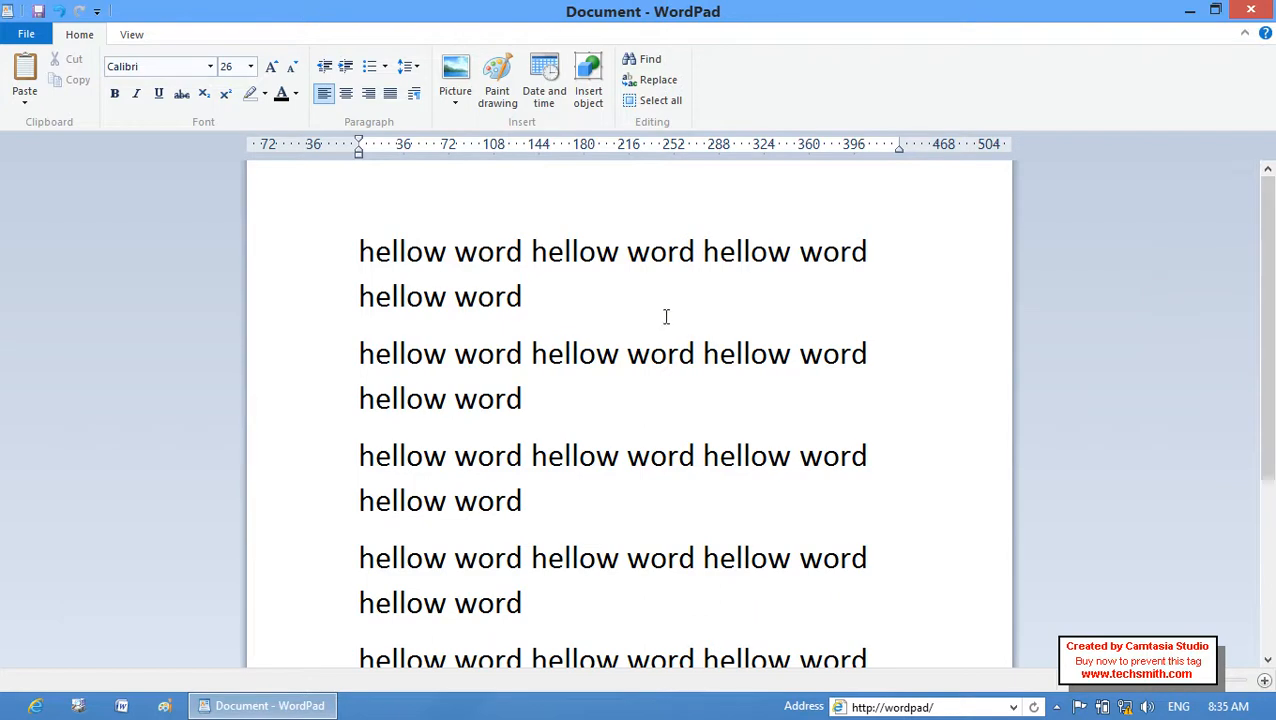
{"action": "left_click_drag", "start_coordinate": [566, 318], "coordinate": [294, 269]}
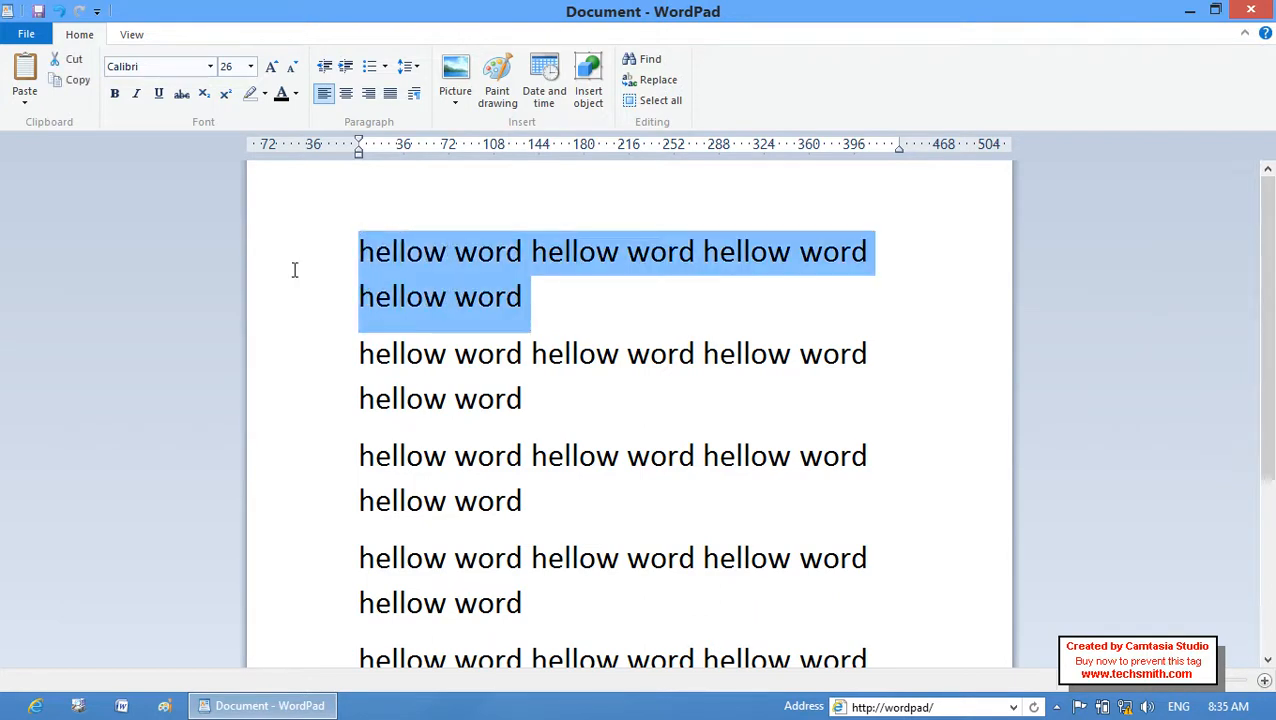
{"action": "left_click", "coordinate": [210, 70]}
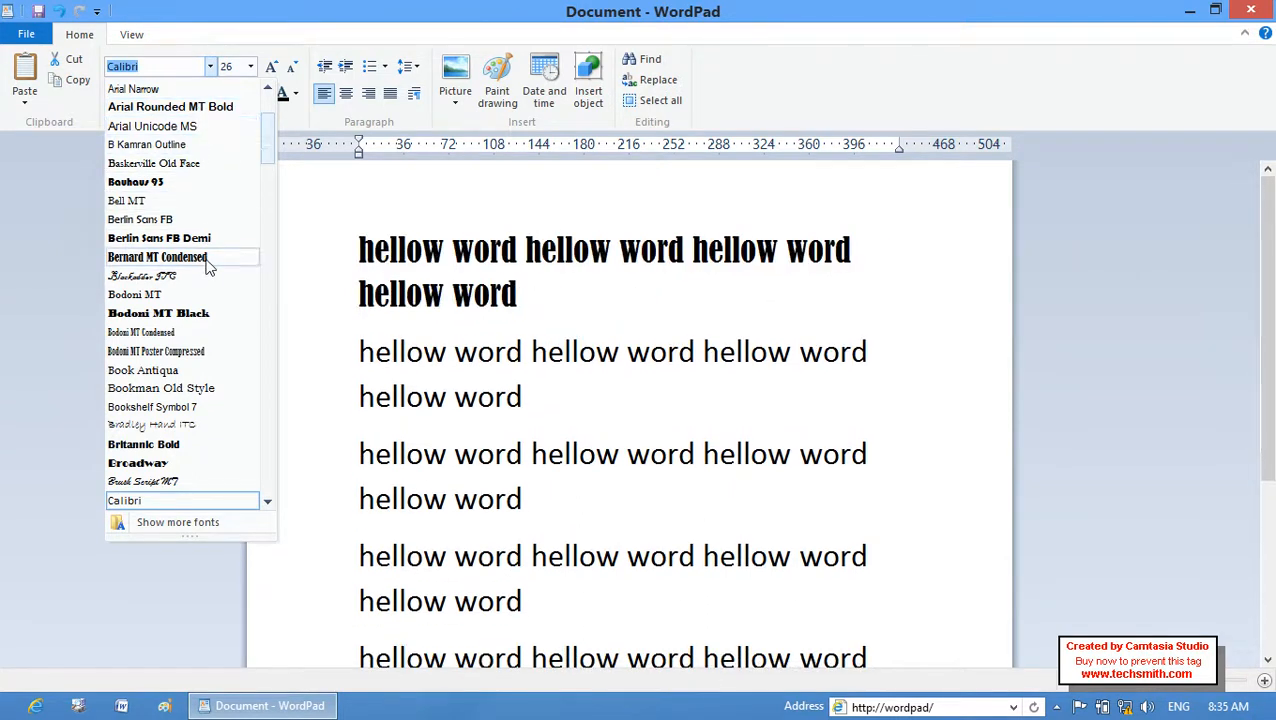
{"action": "left_click", "coordinate": [160, 257]}
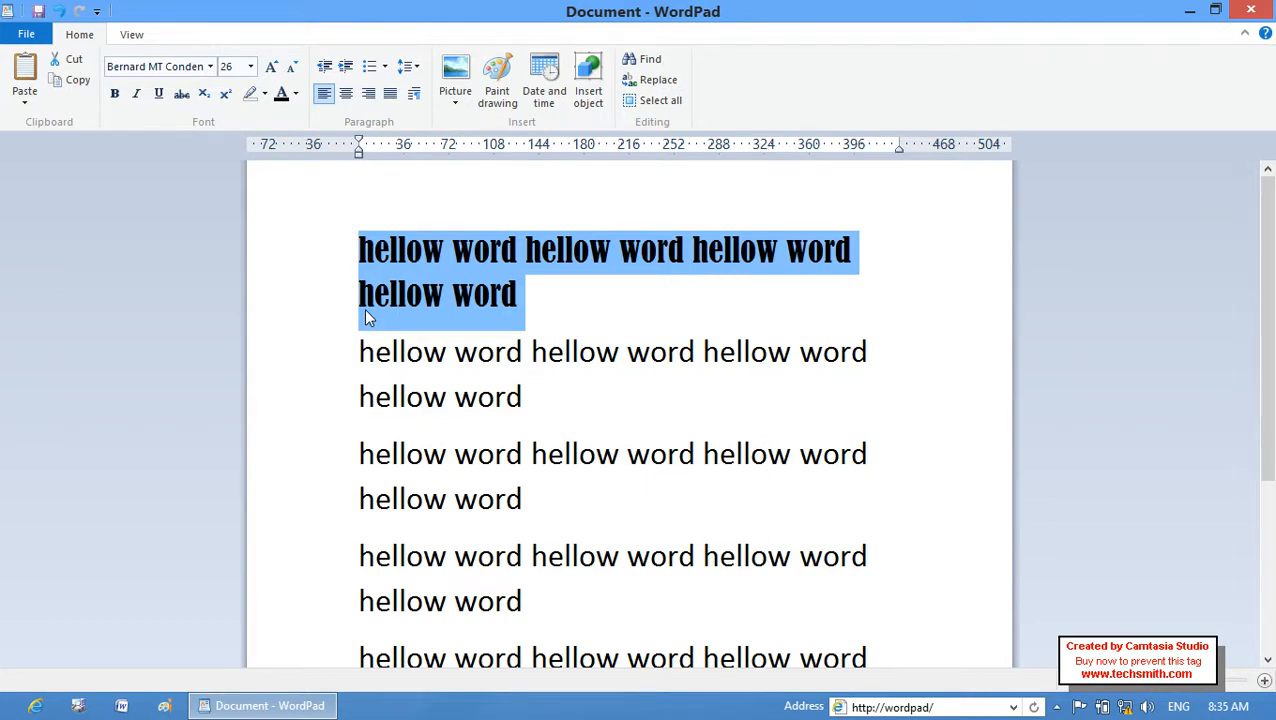
Change the font of the second paragraph's last line to Broadway
{"action": "left_click_drag", "start_coordinate": [533, 400], "coordinate": [347, 396]}
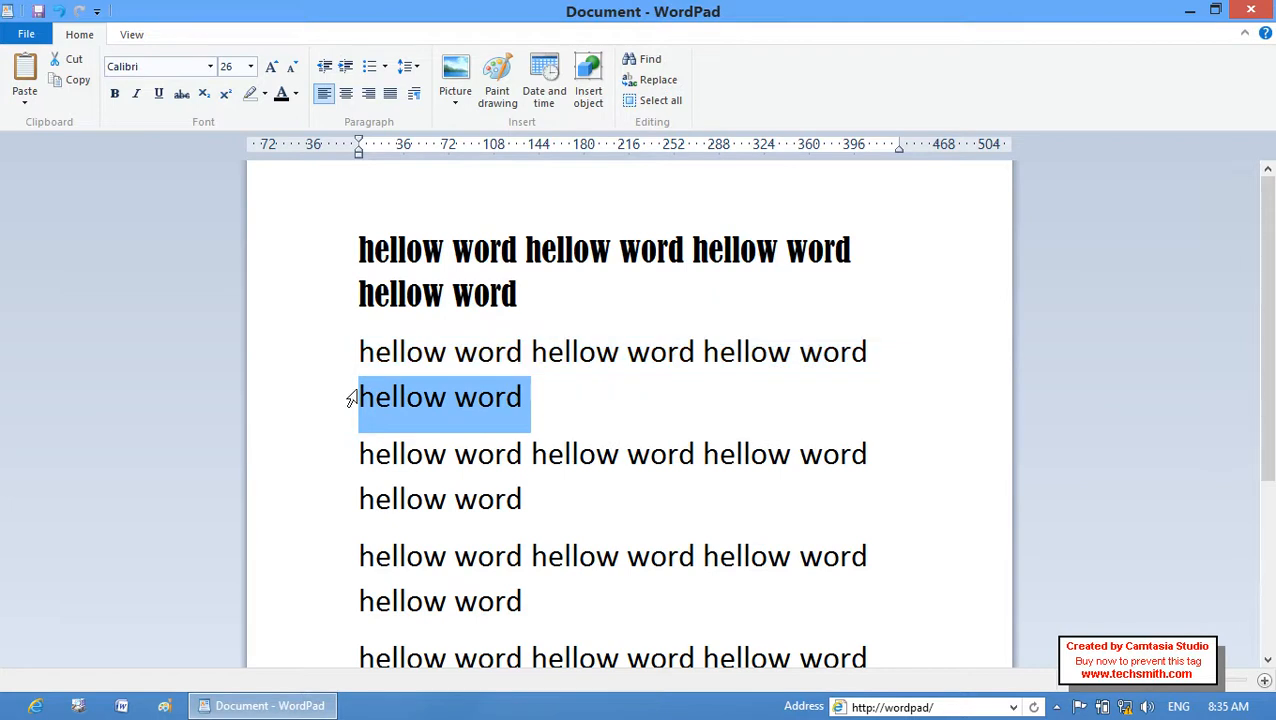
{"action": "left_click", "coordinate": [210, 66]}
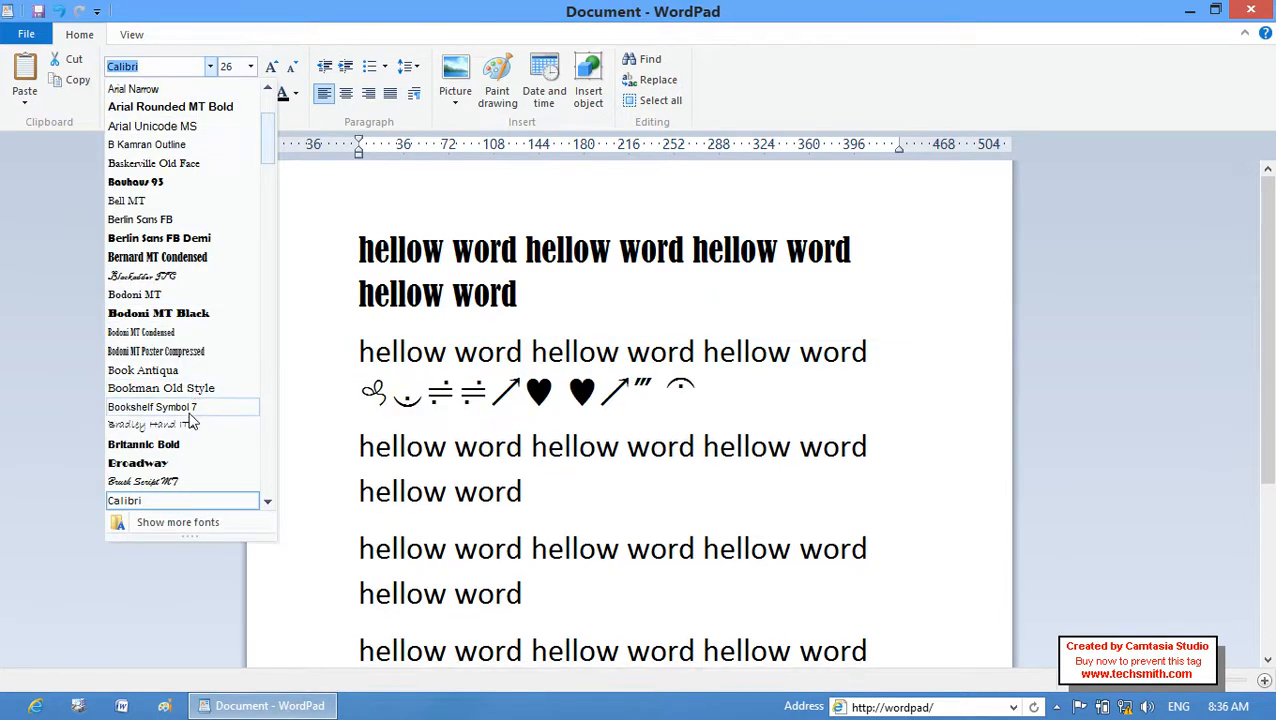
{"action": "left_click", "coordinate": [197, 464]}
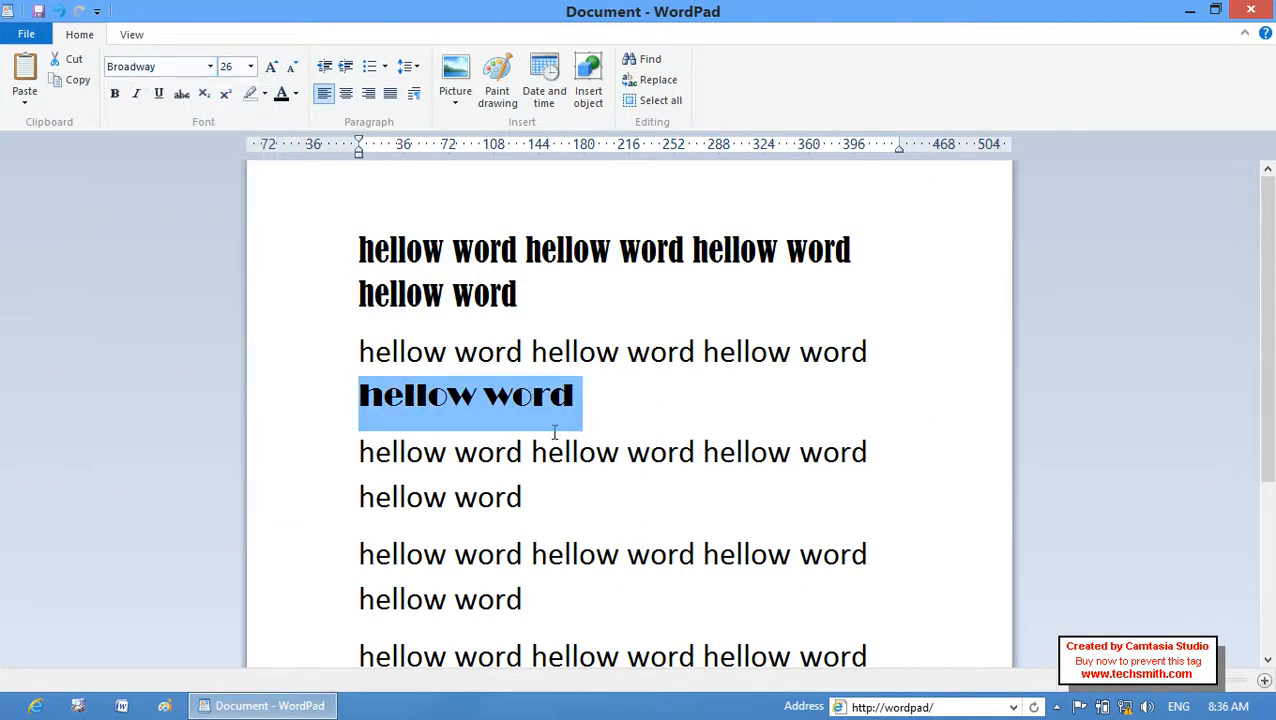
Change the font of the third paragraph's last line to Bradley Hand ITC
{"action": "left_click_drag", "start_coordinate": [530, 498], "coordinate": [423, 522]}
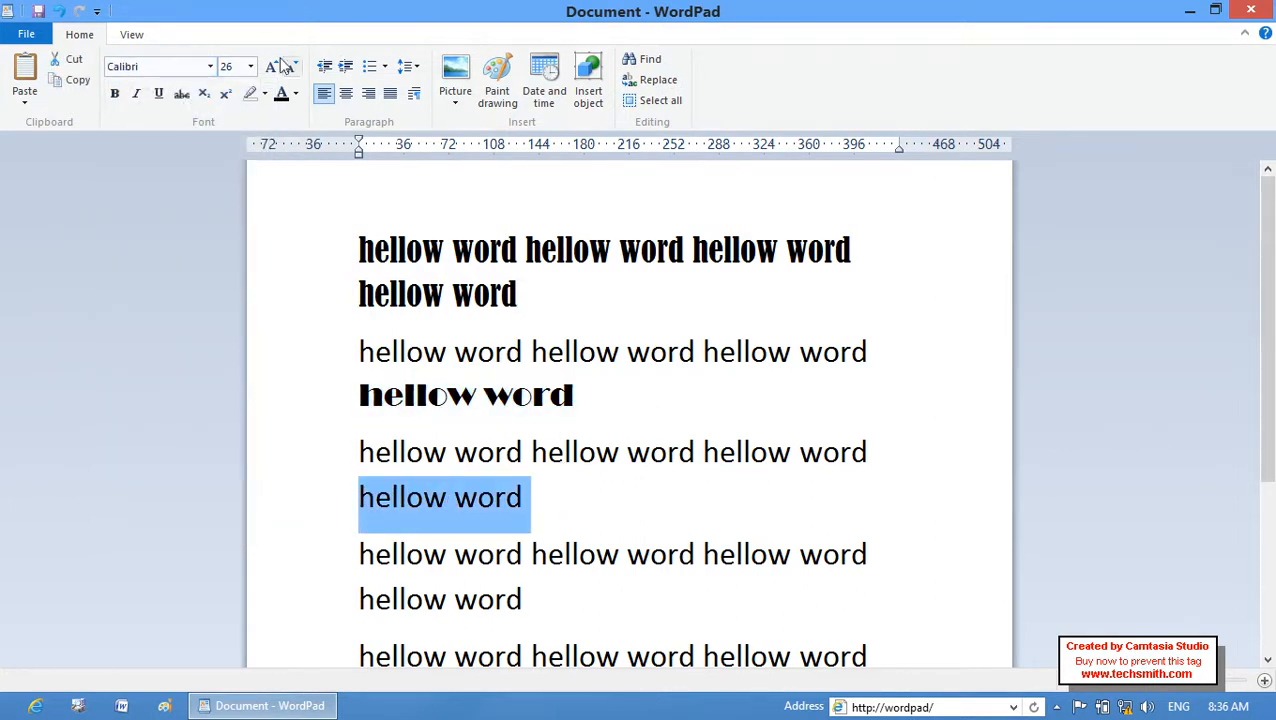
{"action": "left_click", "coordinate": [211, 66]}
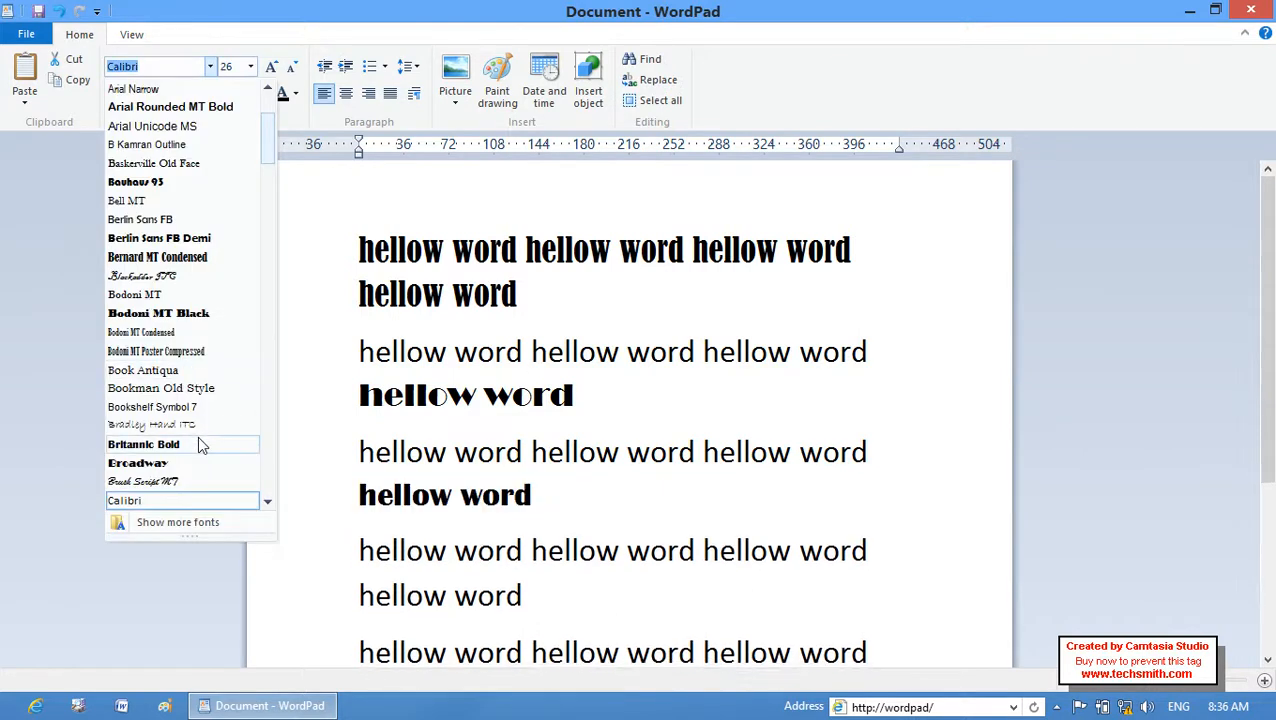
{"action": "left_click", "coordinate": [199, 430]}
{"action": "left_click", "coordinate": [625, 489]}
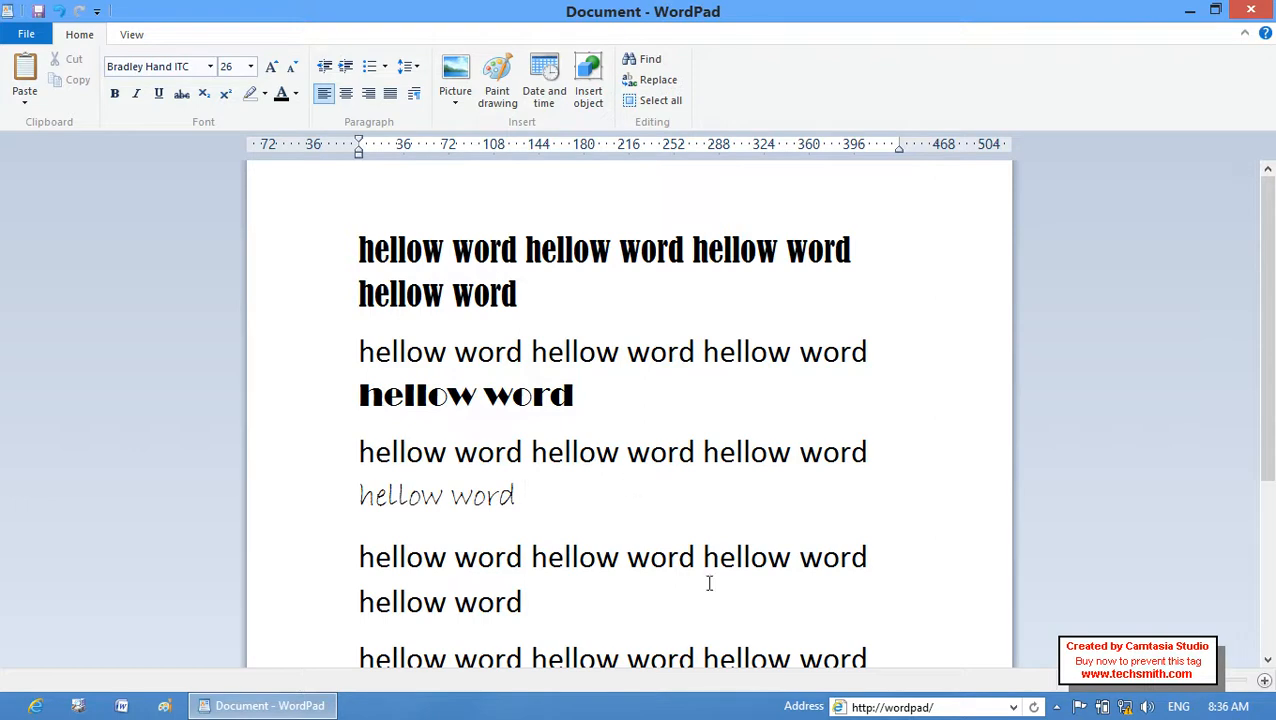
Set the font size of the whole fourth paragraph to 18
{"action": "left_click_drag", "start_coordinate": [564, 598], "coordinate": [352, 560]}
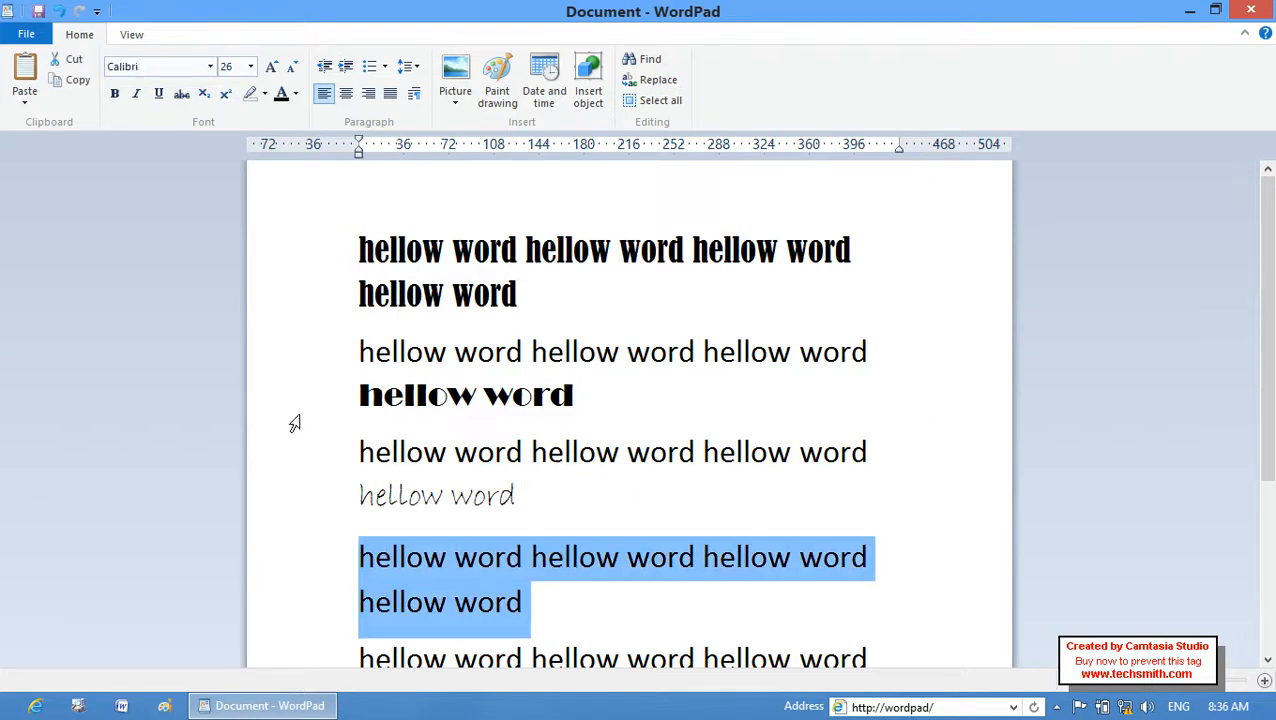
{"action": "left_click", "coordinate": [250, 66]}
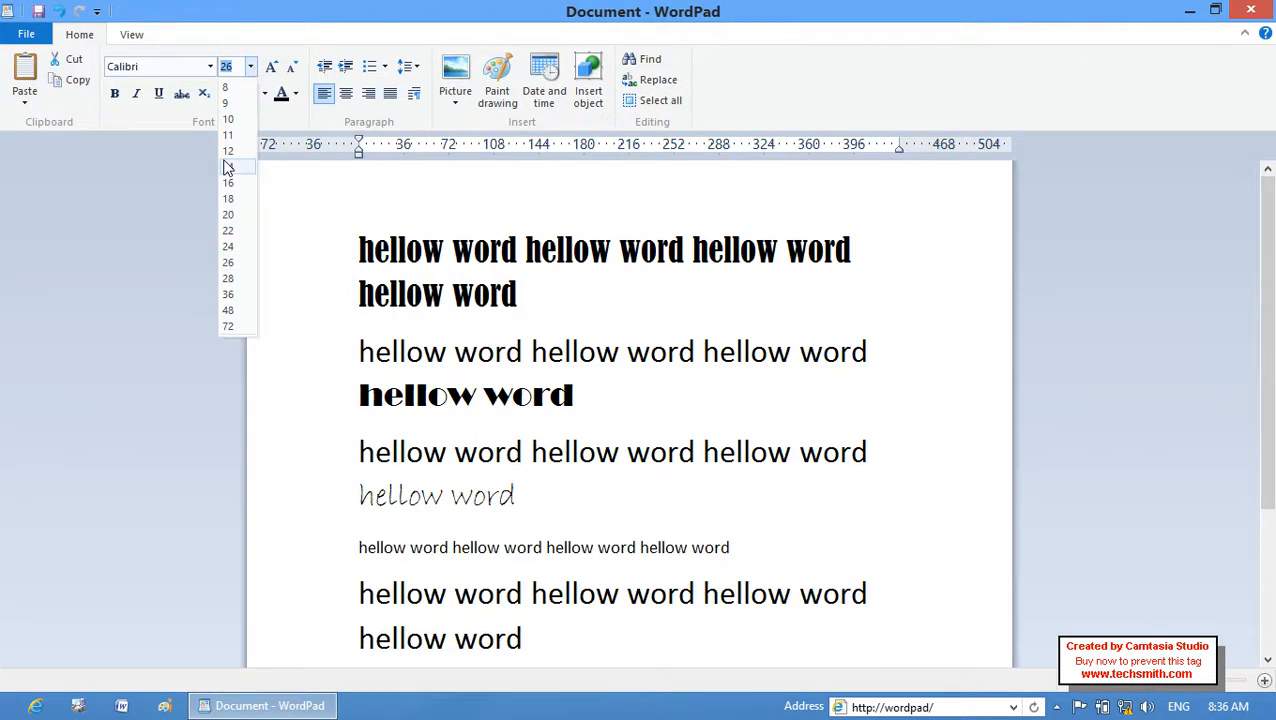
{"action": "left_click", "coordinate": [231, 203]}
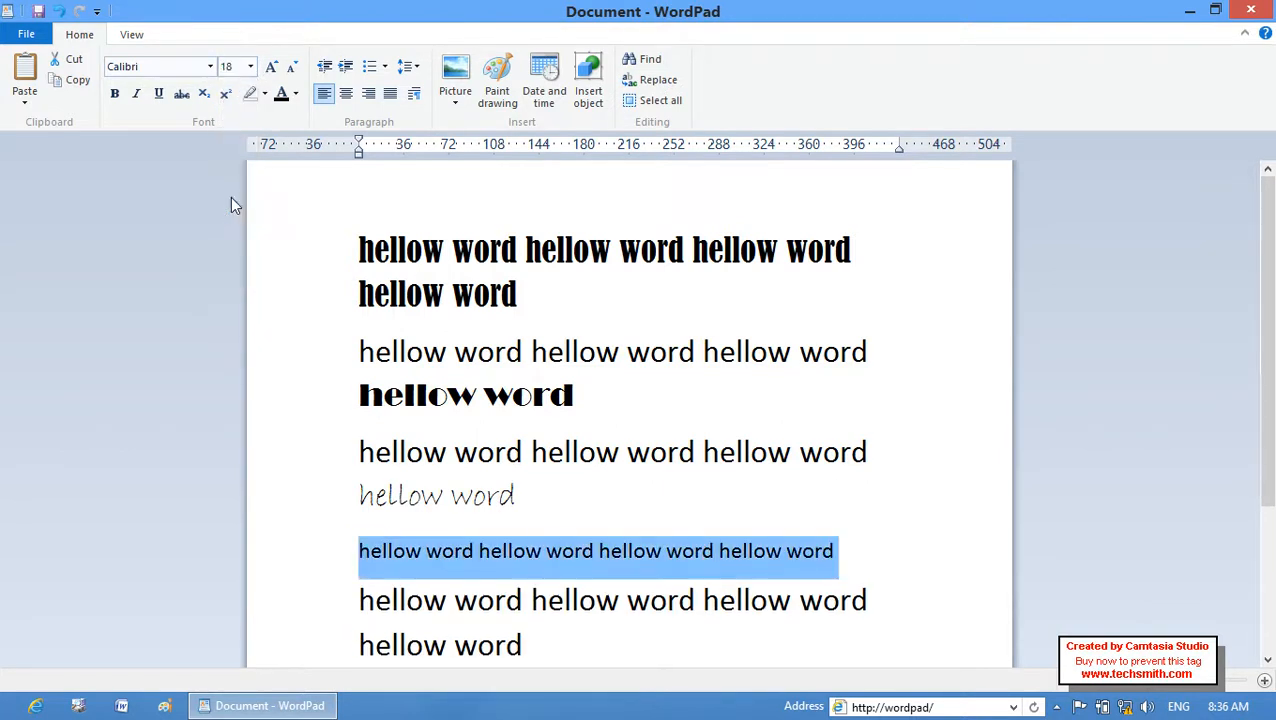
Place the cursor in each formatted line in turn to check its font name and size
{"action": "left_click", "coordinate": [576, 600]}
{"action": "left_click", "coordinate": [515, 275]}
{"action": "left_click", "coordinate": [528, 355]}
{"action": "left_click", "coordinate": [533, 396]}
{"action": "left_click", "coordinate": [531, 452]}
{"action": "left_click", "coordinate": [469, 498]}
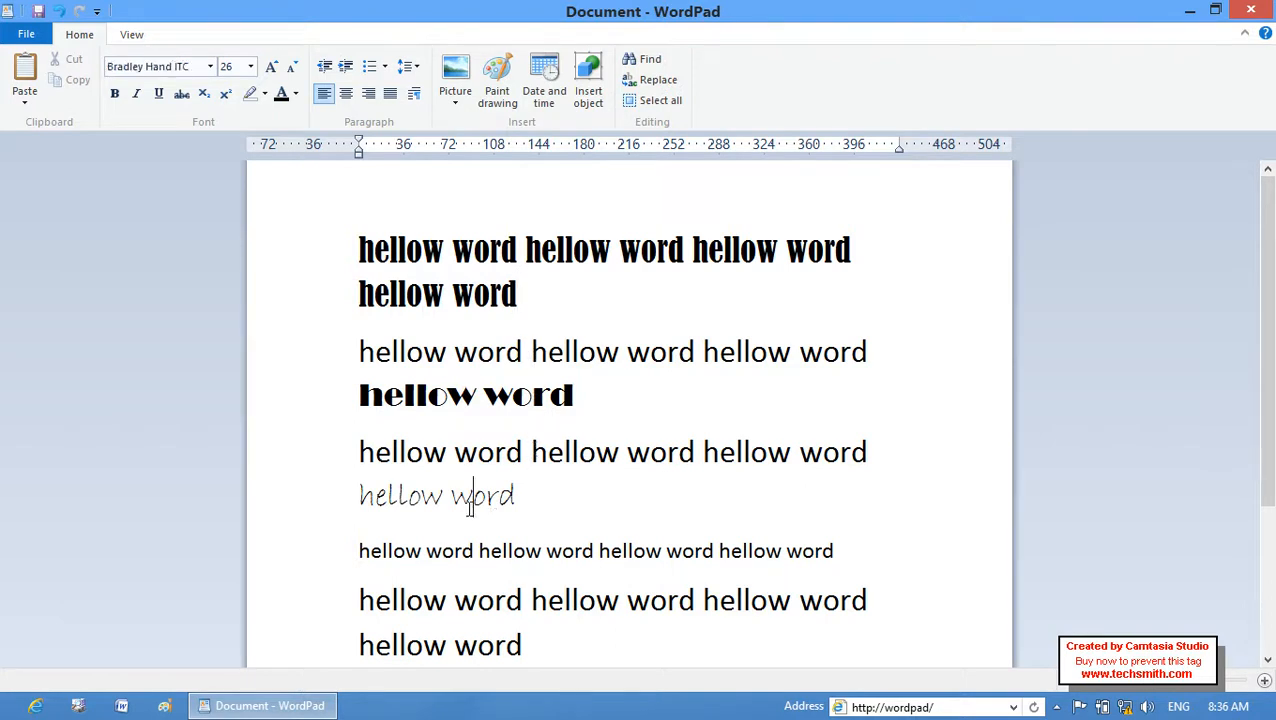
{"action": "left_click", "coordinate": [502, 550]}
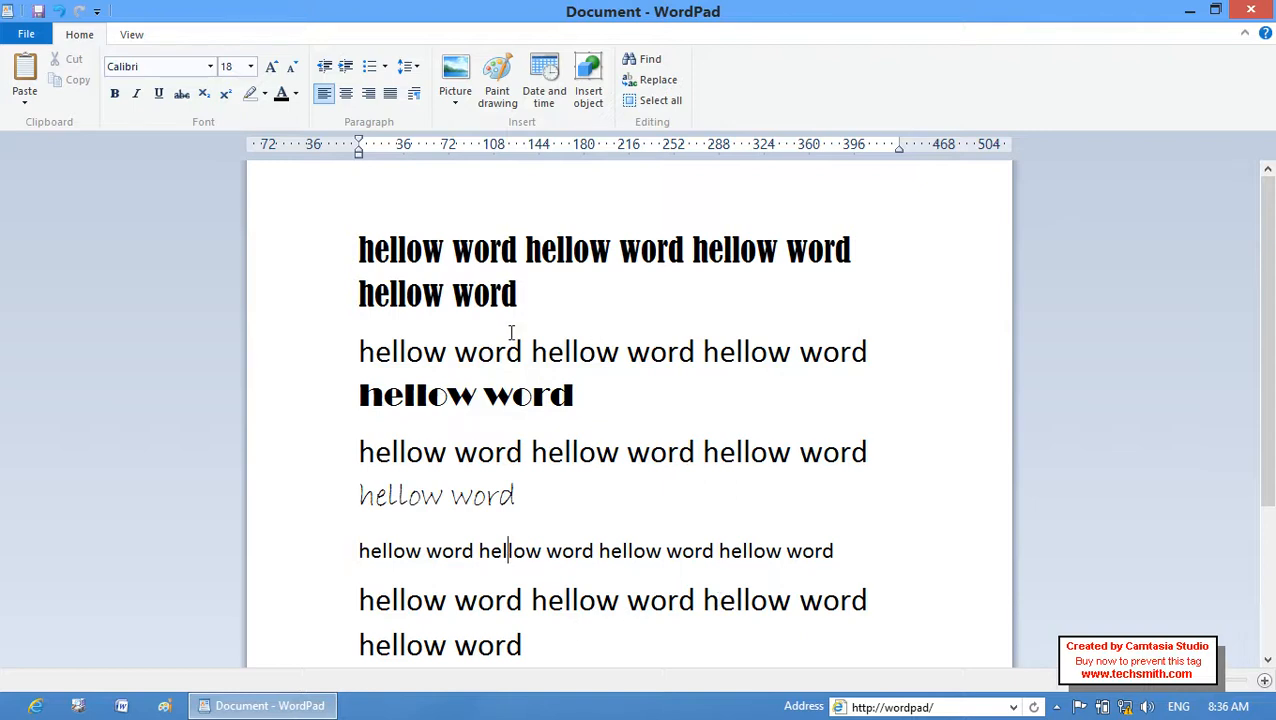
Make the first word "hellow" of the fifth paragraph bold and compare it with the Broadway and Bernard MT Condensed text
{"action": "left_click_drag", "start_coordinate": [446, 600], "coordinate": [322, 608]}
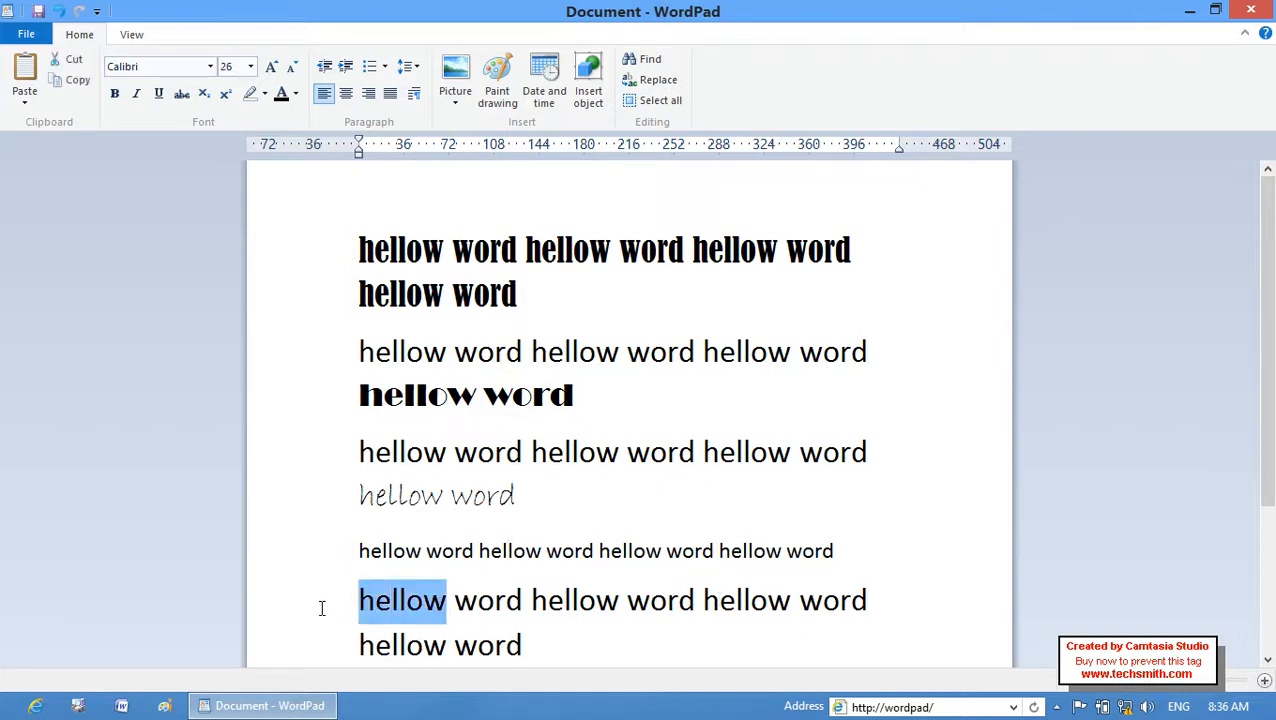
{"action": "left_click", "coordinate": [114, 94]}
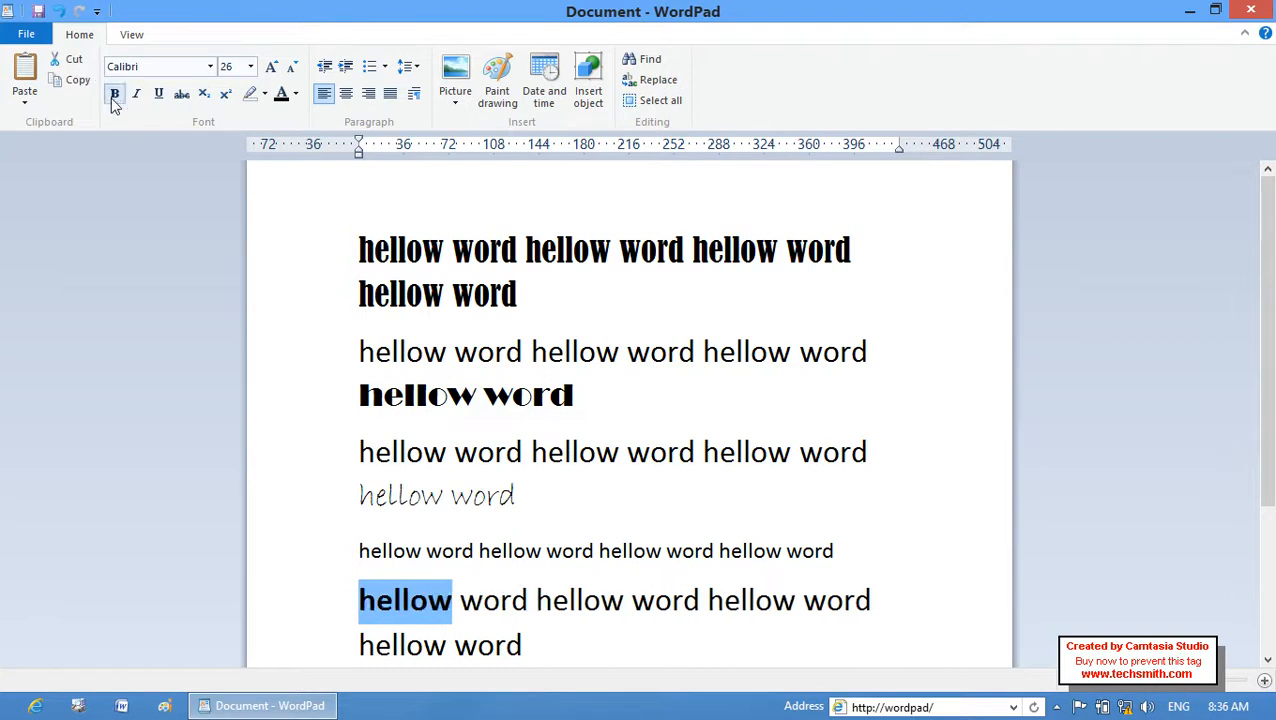
{"action": "left_click", "coordinate": [548, 395]}
{"action": "left_click", "coordinate": [406, 395]}
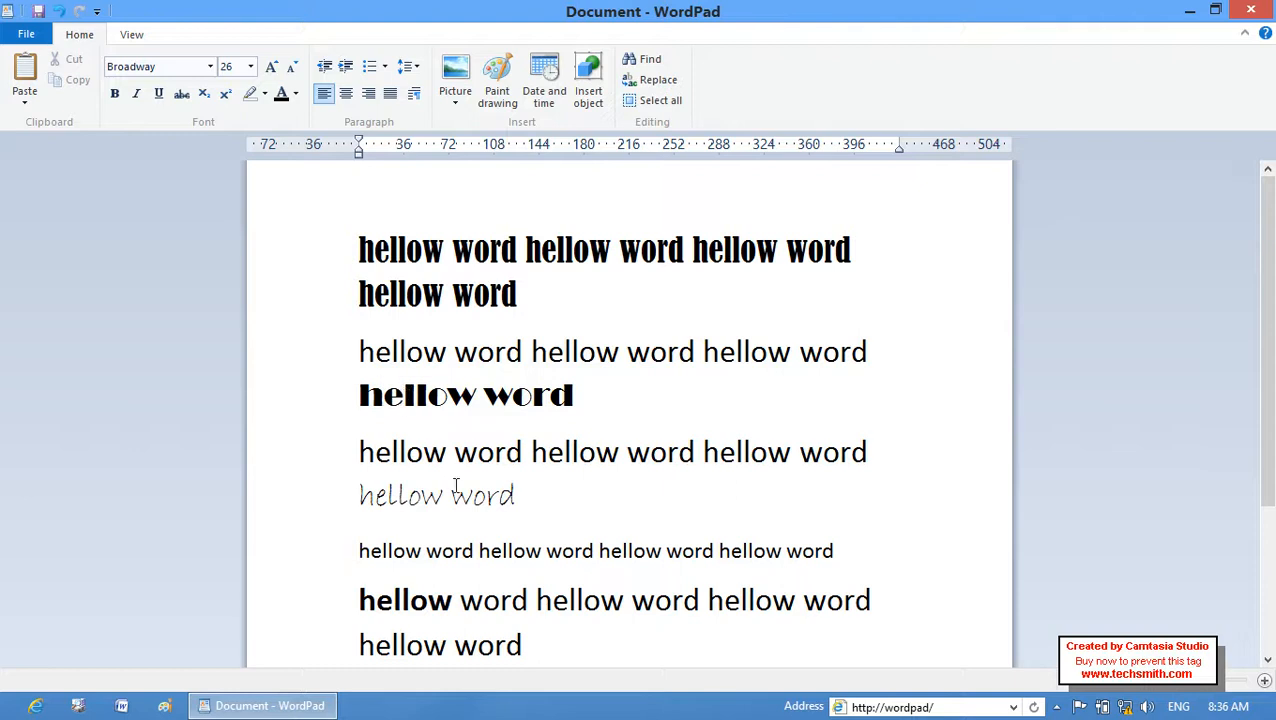
{"action": "left_click", "coordinate": [427, 270]}
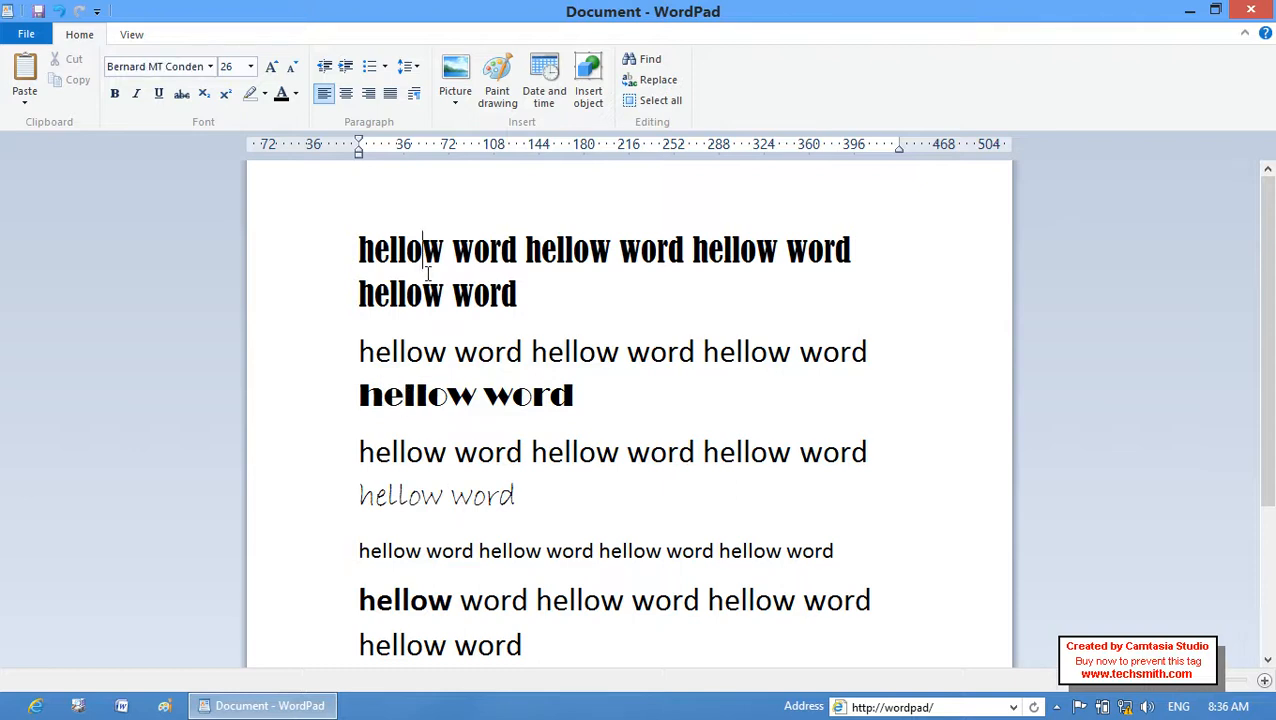
{"action": "left_click", "coordinate": [415, 600]}
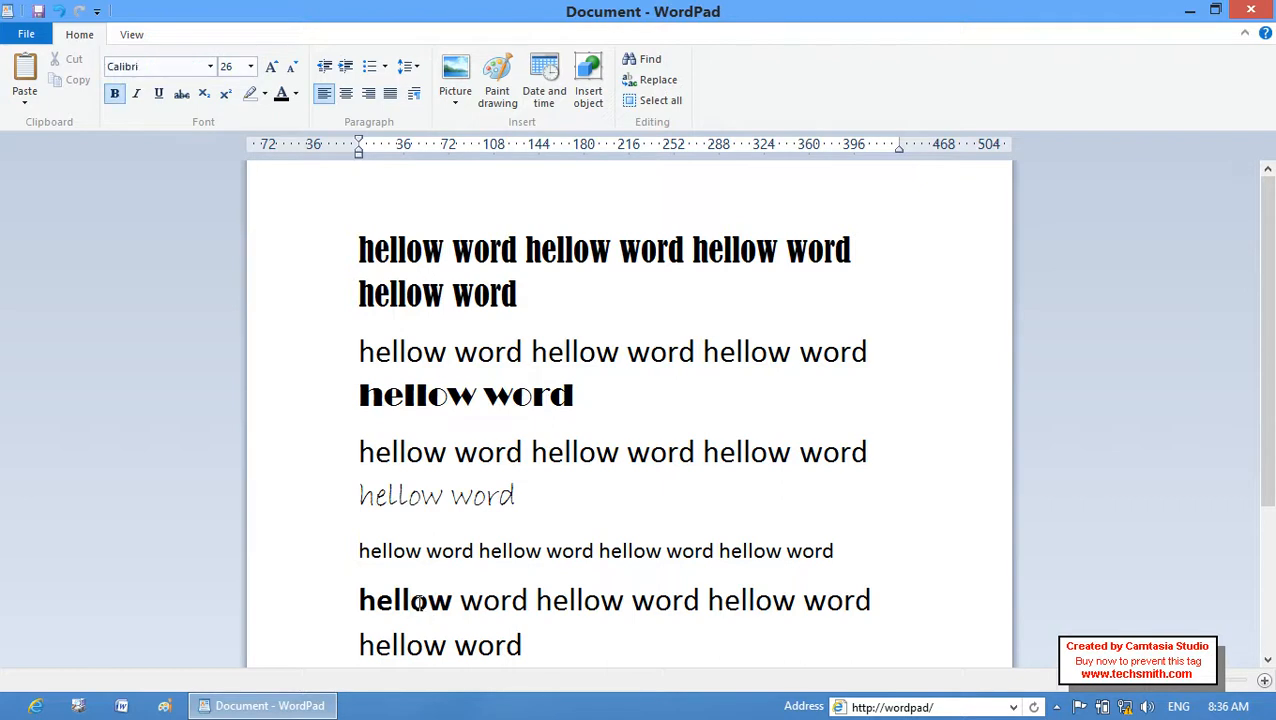
{"action": "left_click_drag", "start_coordinate": [682, 600], "coordinate": [597, 600]}
{"action": "left_click", "coordinate": [710, 604]}
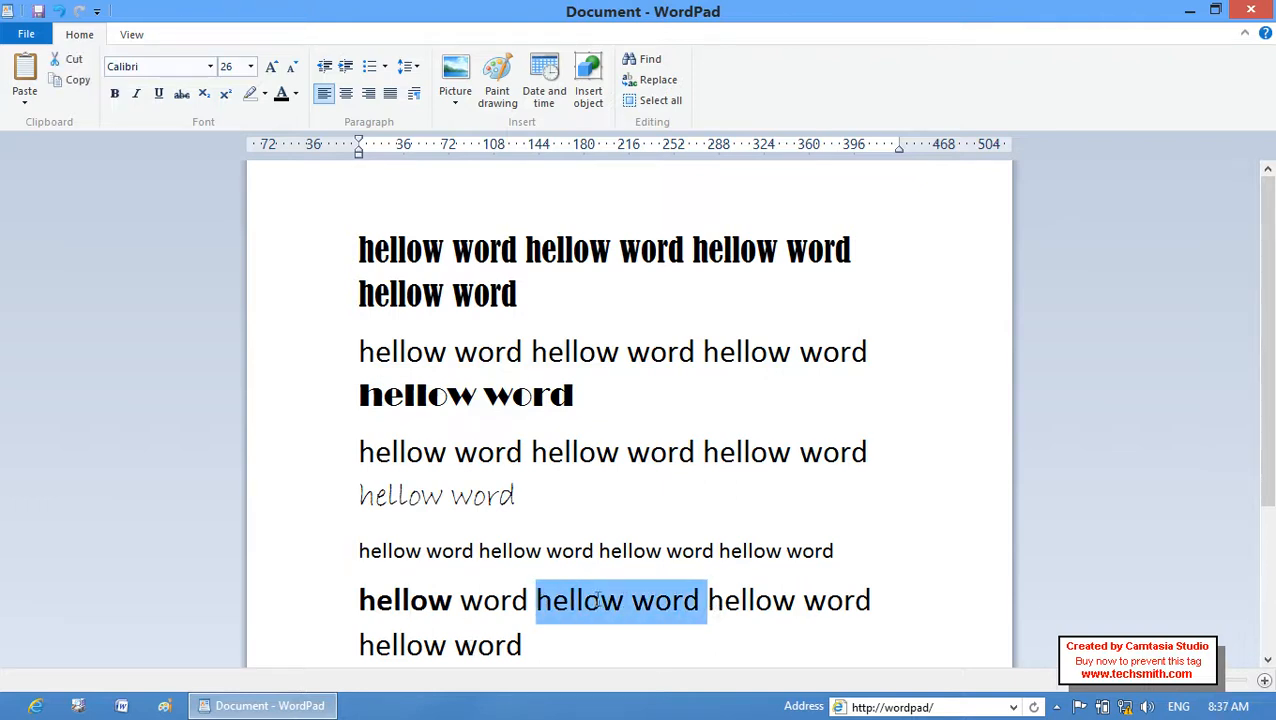
Italicize the whole fourth paragraph, toggling the italic style off and on to show its effect
{"action": "left_click_drag", "start_coordinate": [846, 556], "coordinate": [299, 553]}
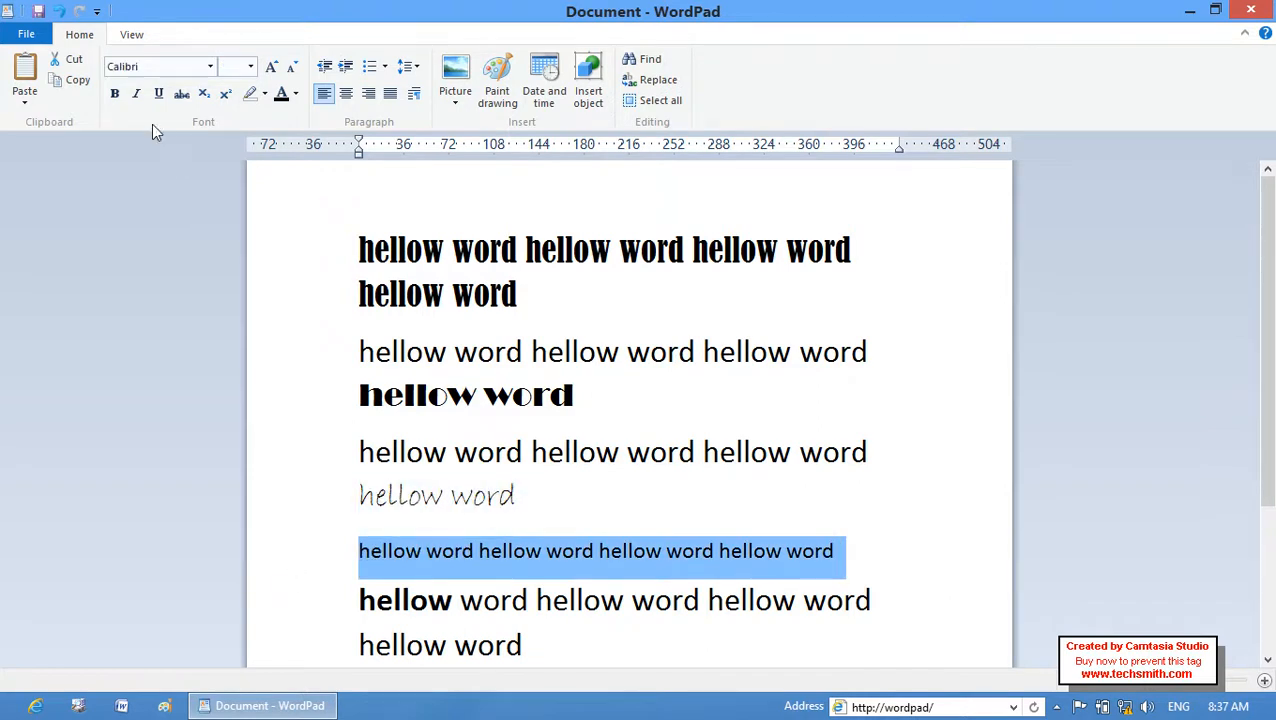
{"action": "left_click", "coordinate": [137, 94]}
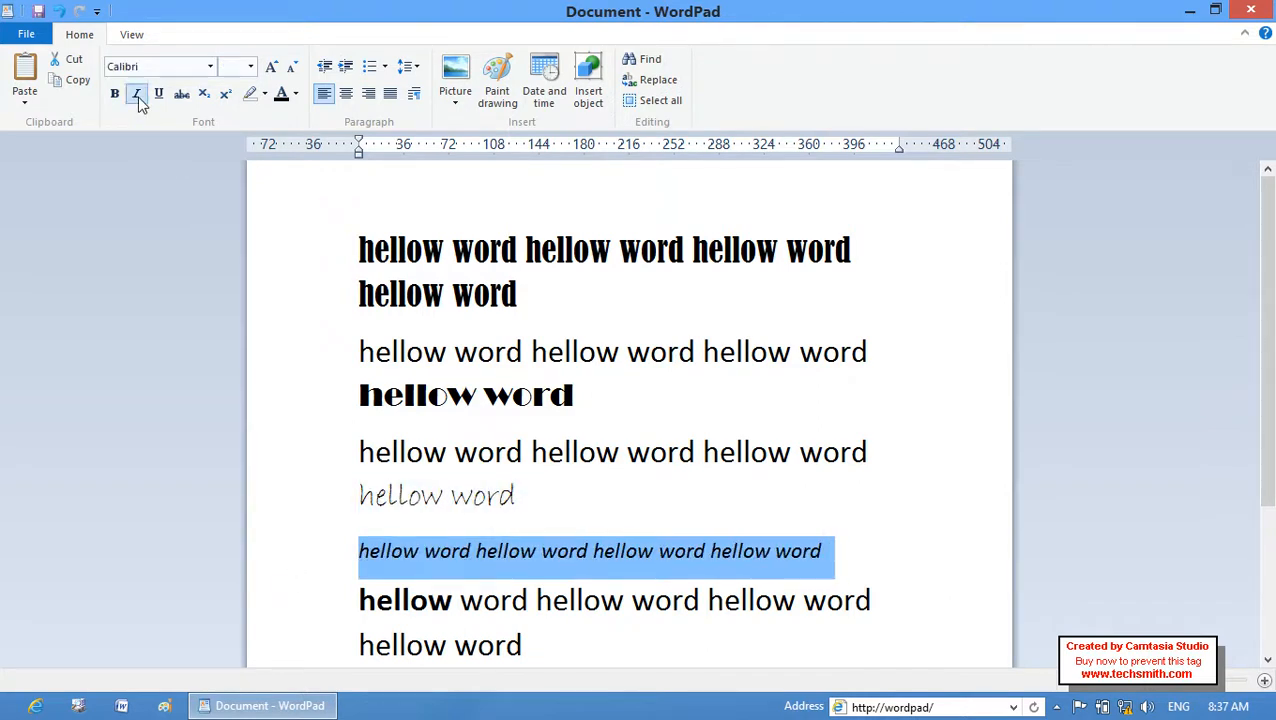
{"action": "left_click", "coordinate": [138, 97]}
{"action": "left_click", "coordinate": [138, 97]}
{"action": "left_click", "coordinate": [138, 97]}
{"action": "left_click", "coordinate": [138, 97]}
{"action": "left_click", "coordinate": [548, 452]}
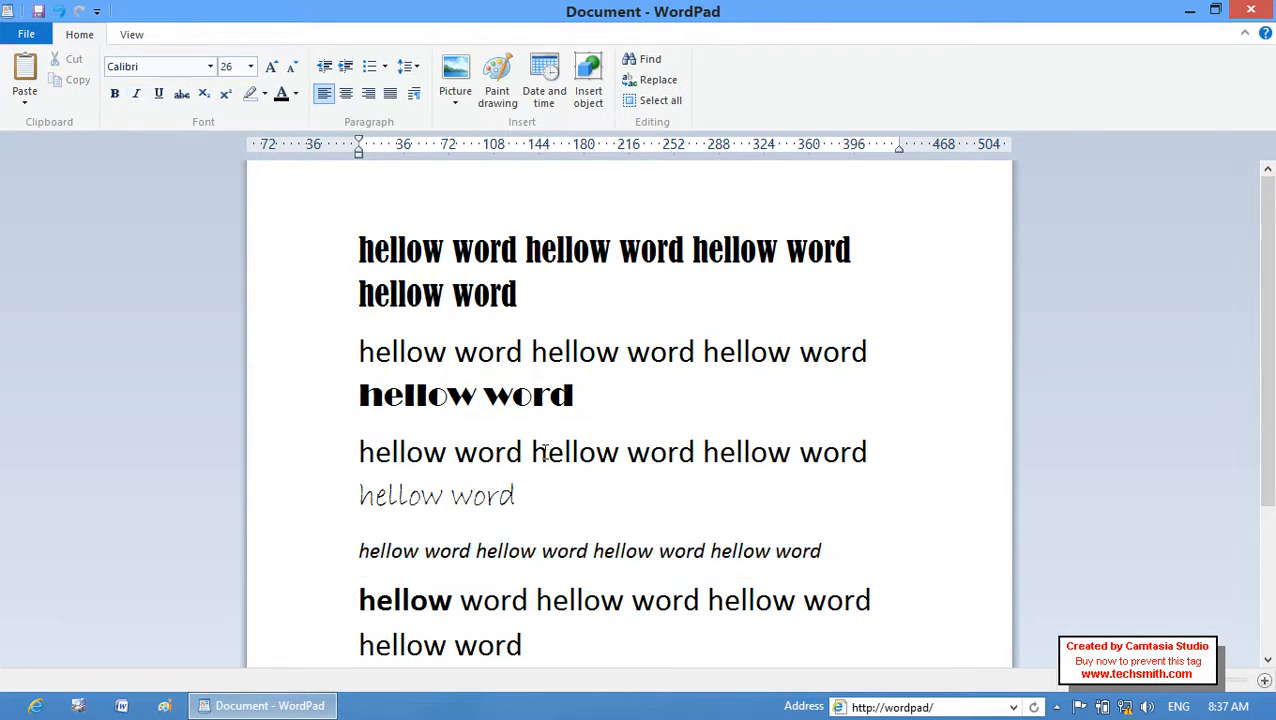
{"action": "left_click", "coordinate": [453, 490]}
{"action": "left_click", "coordinate": [509, 553]}
Underline the first line of the second paragraph
{"action": "left_click", "coordinate": [875, 351]}
{"action": "left_click_drag", "start_coordinate": [875, 351], "coordinate": [334, 347]}
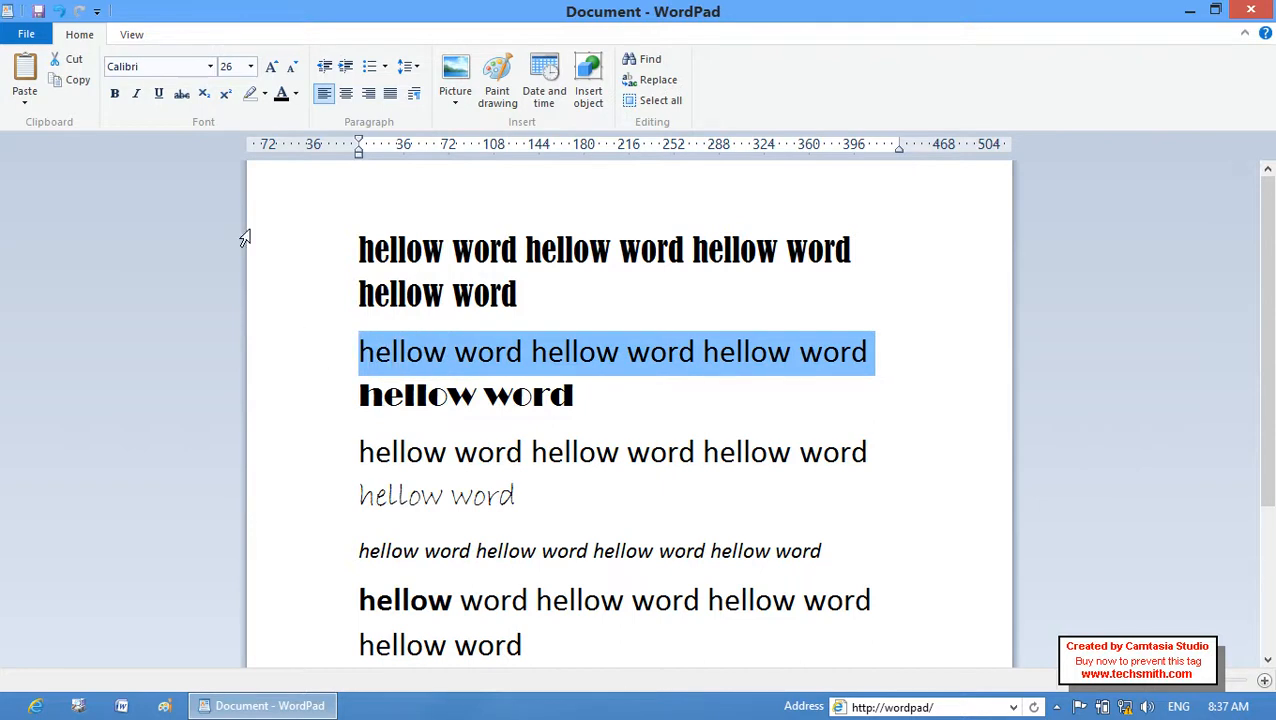
{"action": "left_click", "coordinate": [158, 95]}
{"action": "left_click", "coordinate": [594, 440]}
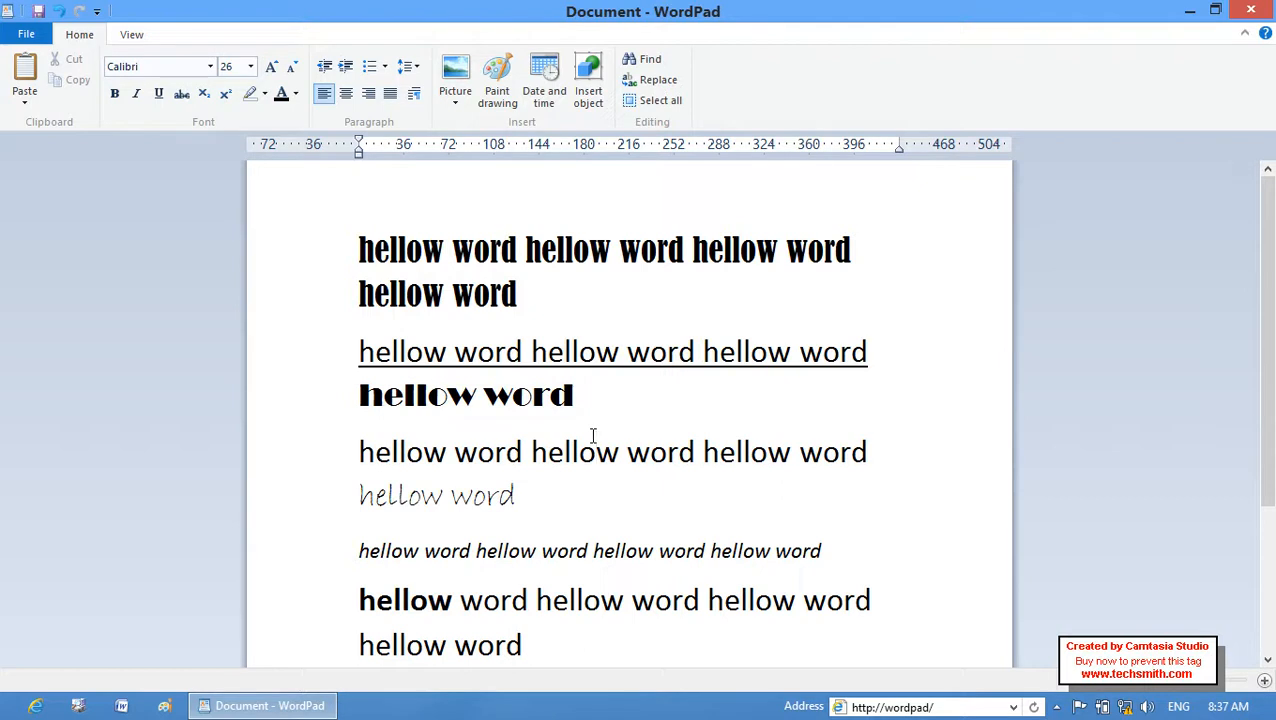
{"action": "left_click", "coordinate": [548, 251]}
{"action": "left_click", "coordinate": [531, 360]}
{"action": "left_click", "coordinate": [535, 390]}
{"action": "left_click", "coordinate": [336, 403]}
{"action": "left_click", "coordinate": [158, 93]}
Make the last line of the fifth paragraph bold
{"action": "left_click_drag", "start_coordinate": [527, 482], "coordinate": [584, 561]}
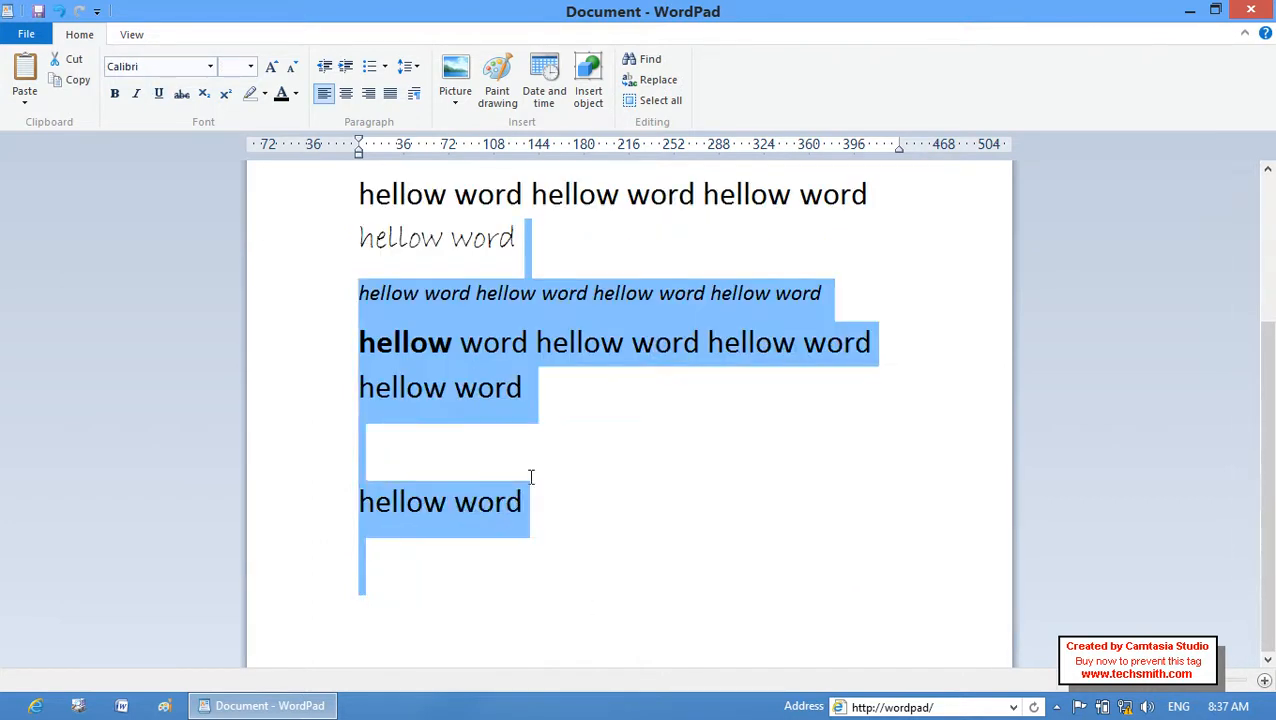
{"action": "left_click", "coordinate": [521, 447]}
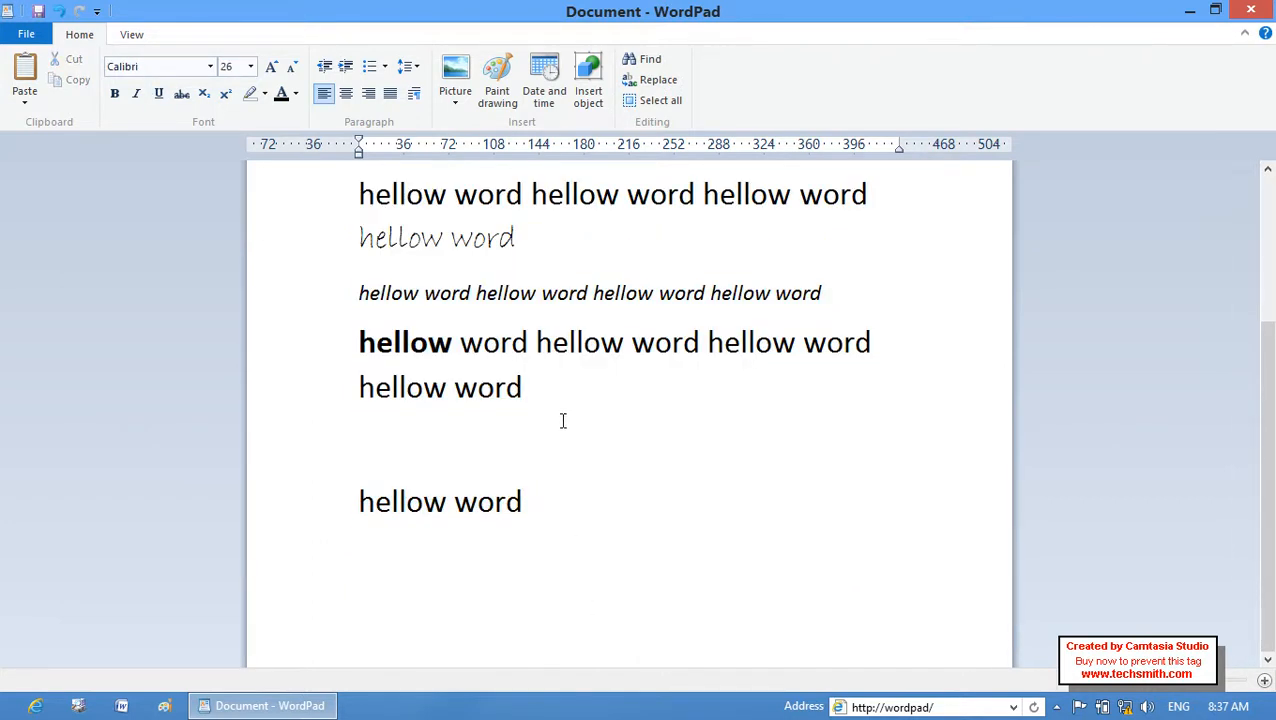
{"action": "left_click_drag", "start_coordinate": [550, 410], "coordinate": [374, 400]}
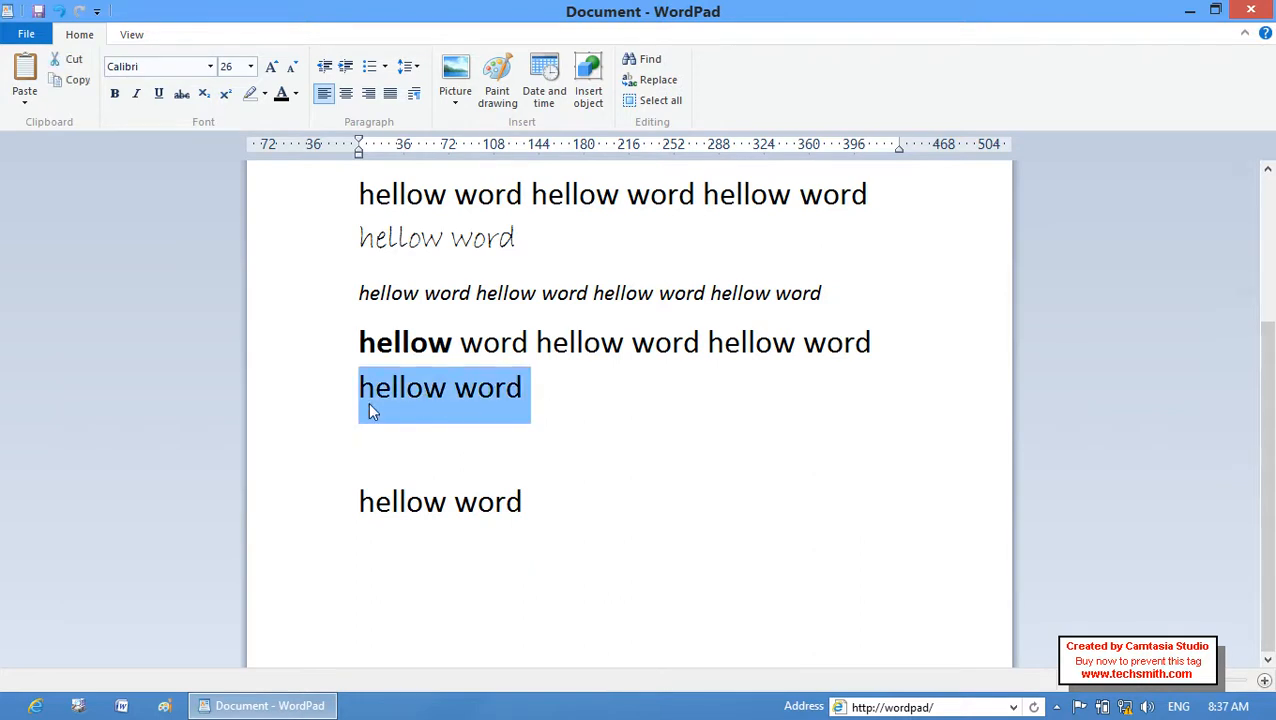
{"action": "key", "text": "ctrl+b"}
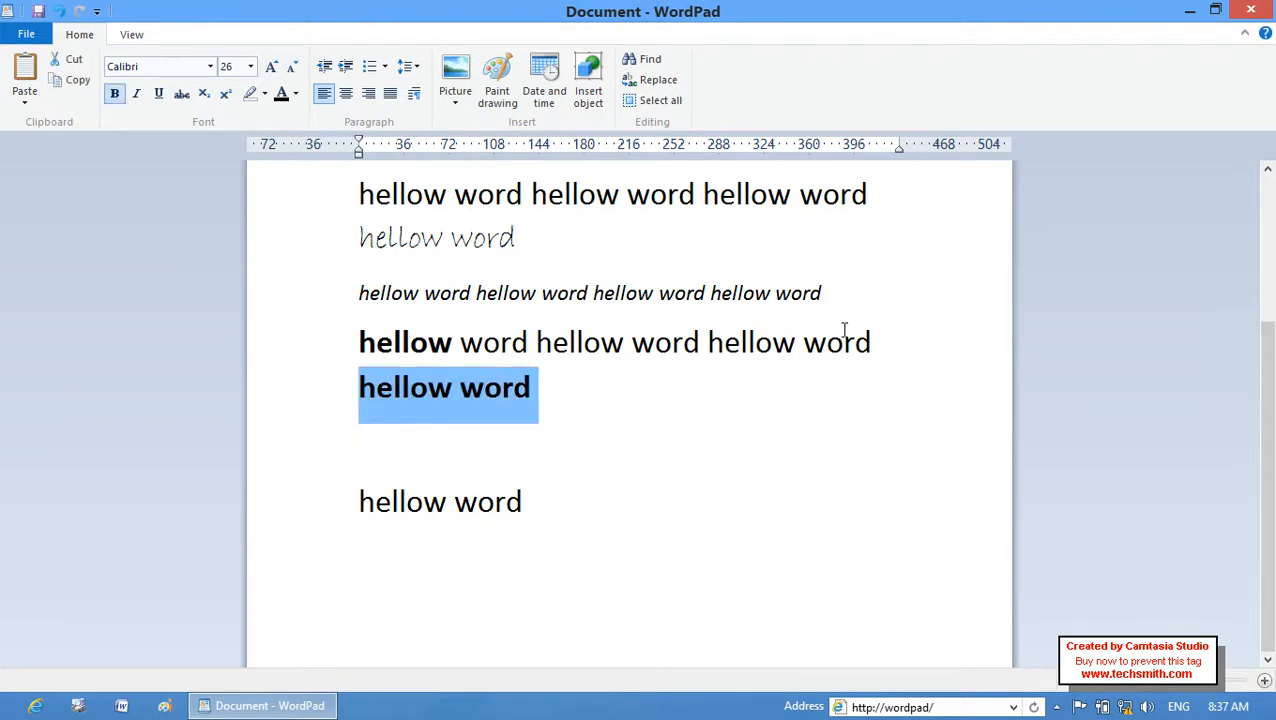
Italicize the first line of the fifth paragraph
{"action": "left_click_drag", "start_coordinate": [858, 300], "coordinate": [620, 318]}
{"action": "left_click_drag", "start_coordinate": [896, 354], "coordinate": [329, 351]}
{"action": "key", "text": "ctrl+i"}
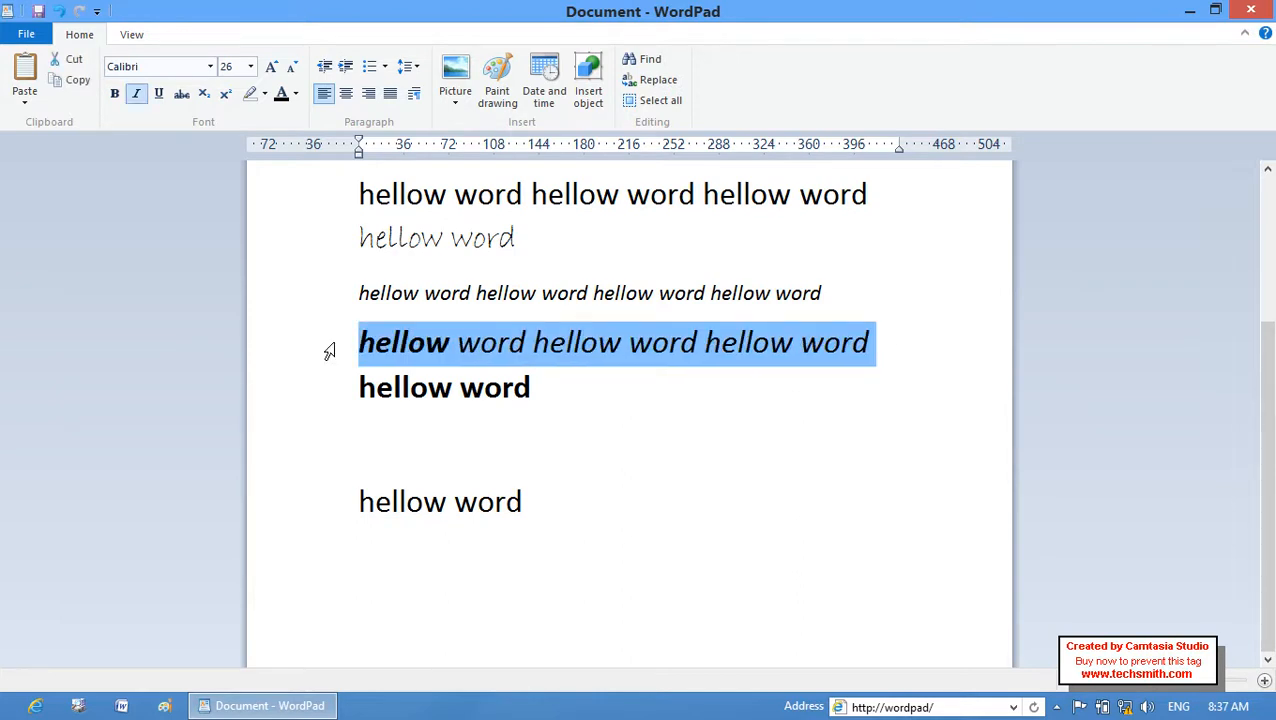
Underline the separate "hellow word" line at the end of the document and delete that line
{"action": "left_click_drag", "start_coordinate": [578, 493], "coordinate": [388, 524]}
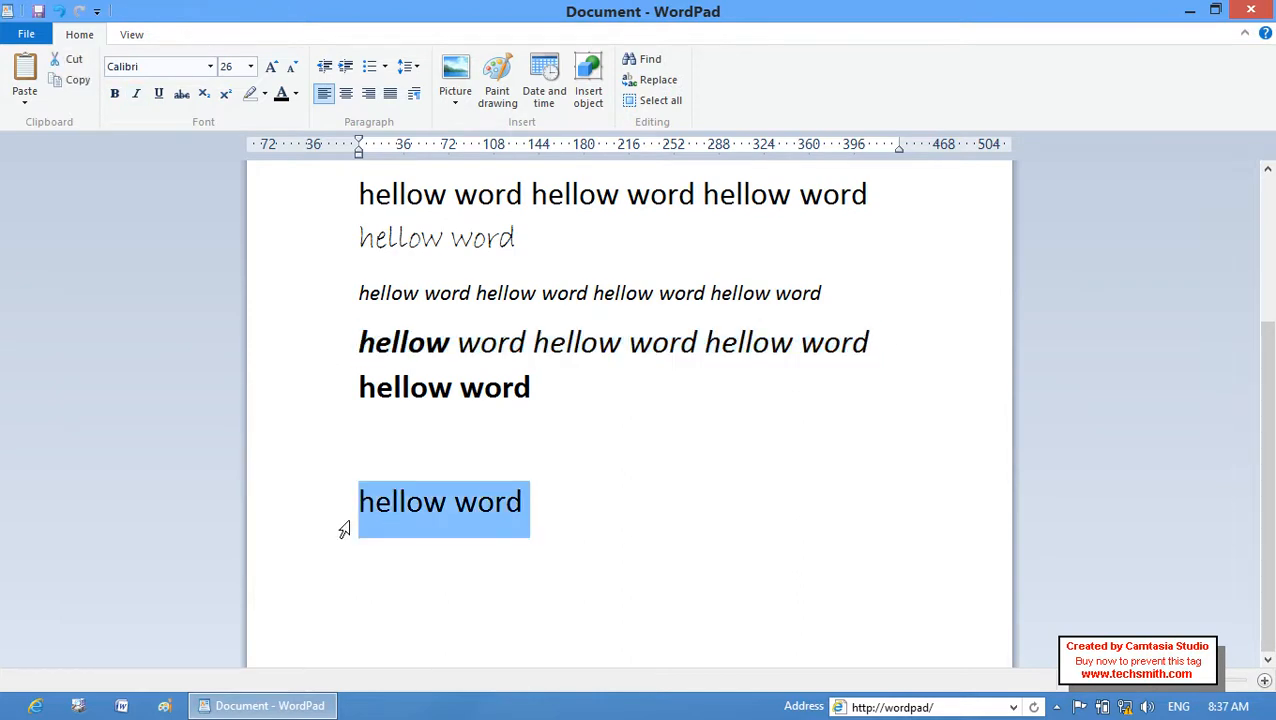
{"action": "key", "text": "ctrl+u"}
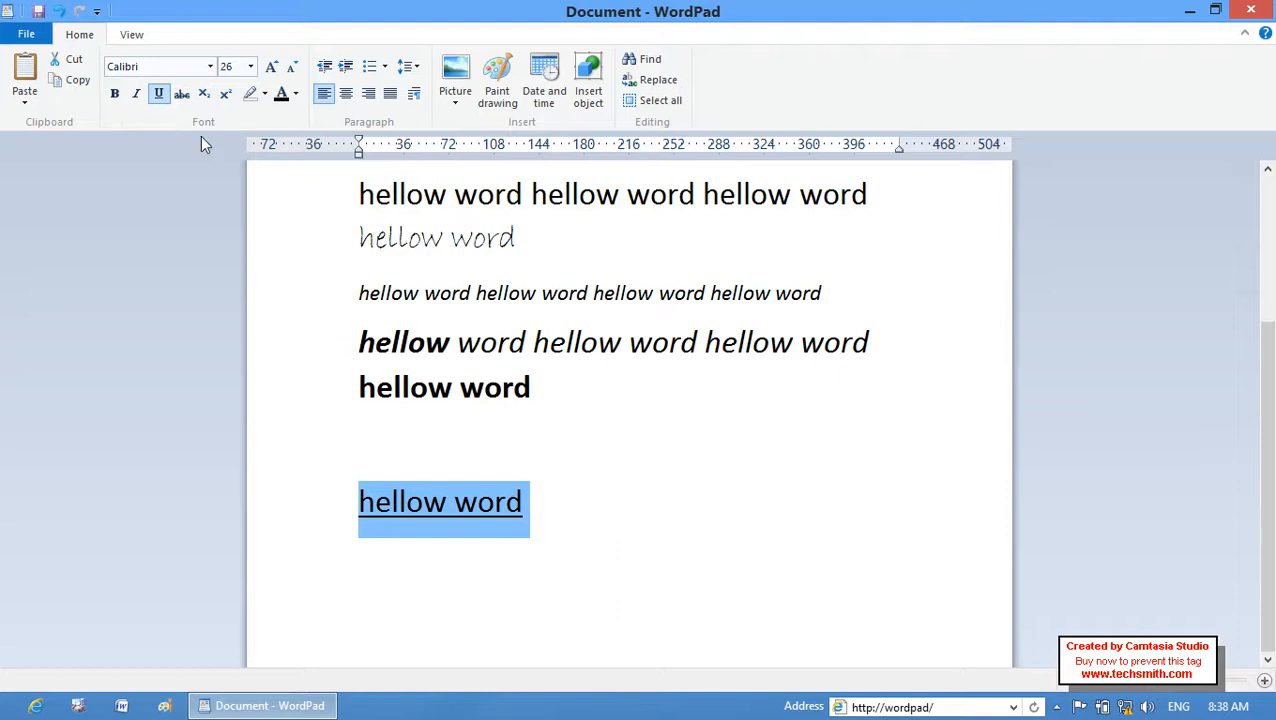
{"action": "left_click", "coordinate": [587, 564]}
{"action": "left_click_drag", "start_coordinate": [587, 564], "coordinate": [357, 445]}
{"action": "key", "text": "Delete"}
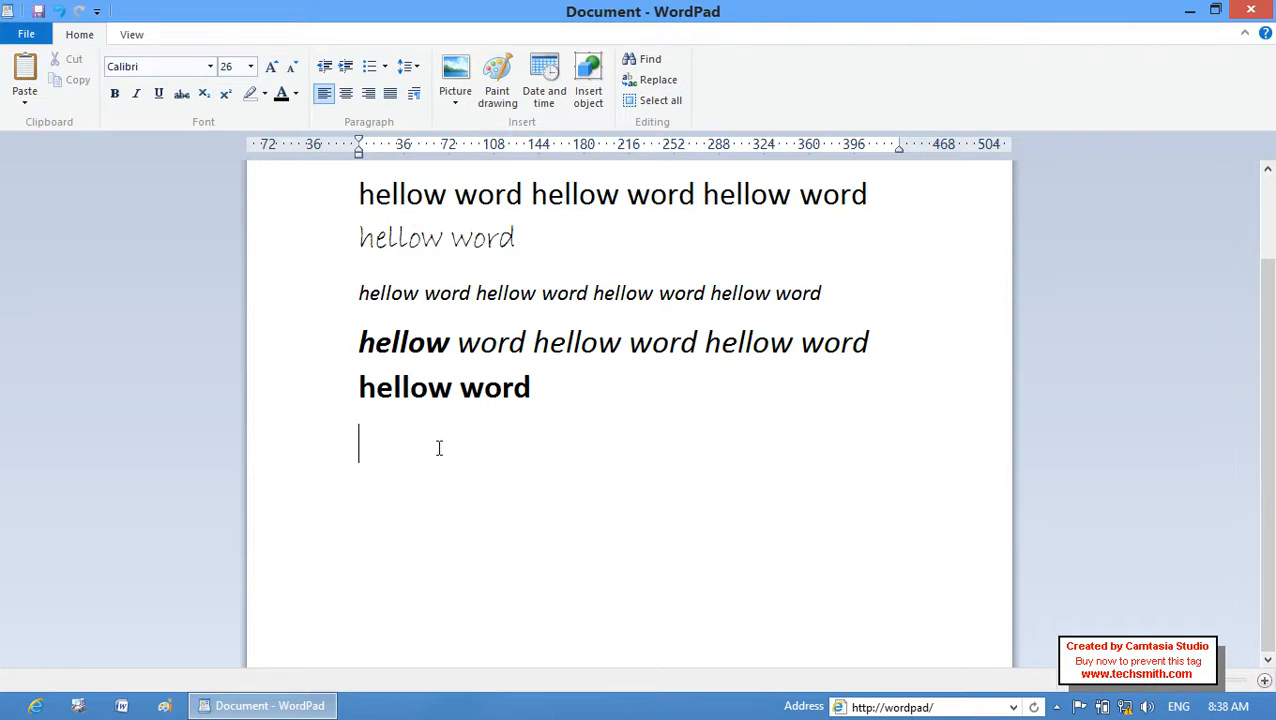
Apply strikethrough to the whole fourth paragraph, the small italic line
{"action": "left_click_drag", "start_coordinate": [541, 427], "coordinate": [320, 358]}
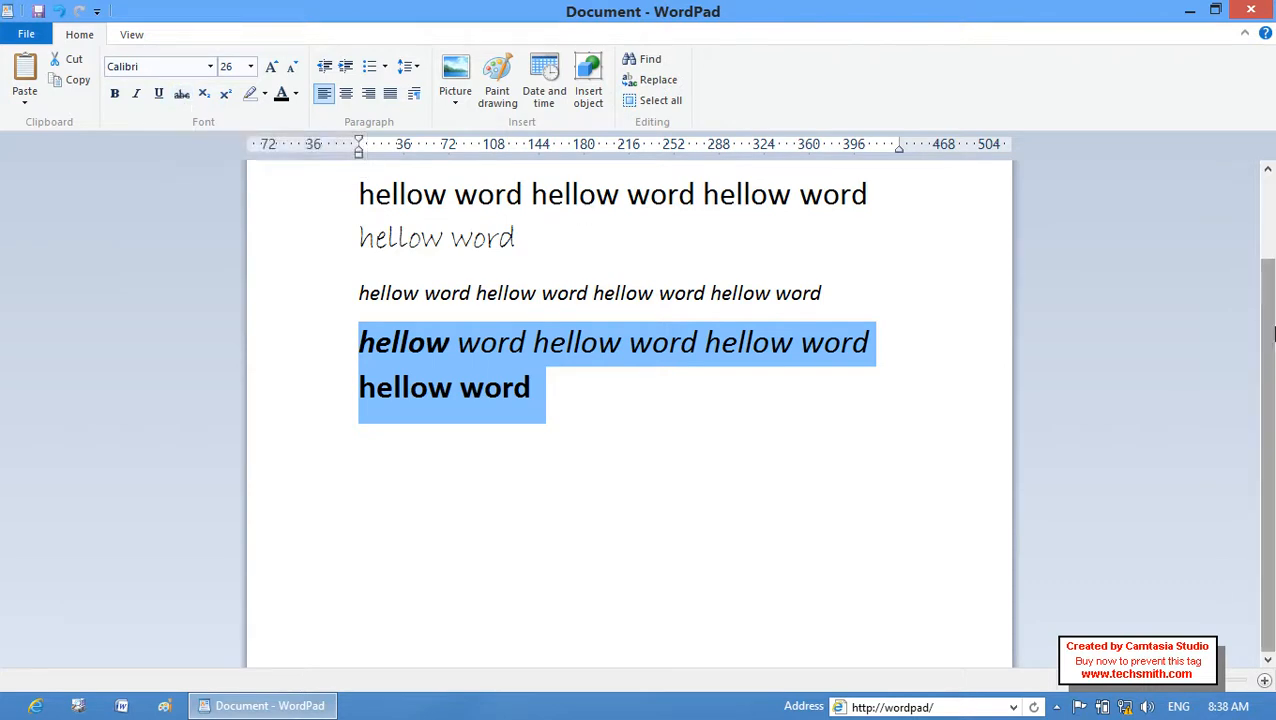
{"action": "scroll", "coordinate": [1272, 340], "scroll_direction": "up", "scroll_amount": 1}
{"action": "scroll", "coordinate": [1272, 333], "scroll_direction": "up", "scroll_amount": 1}
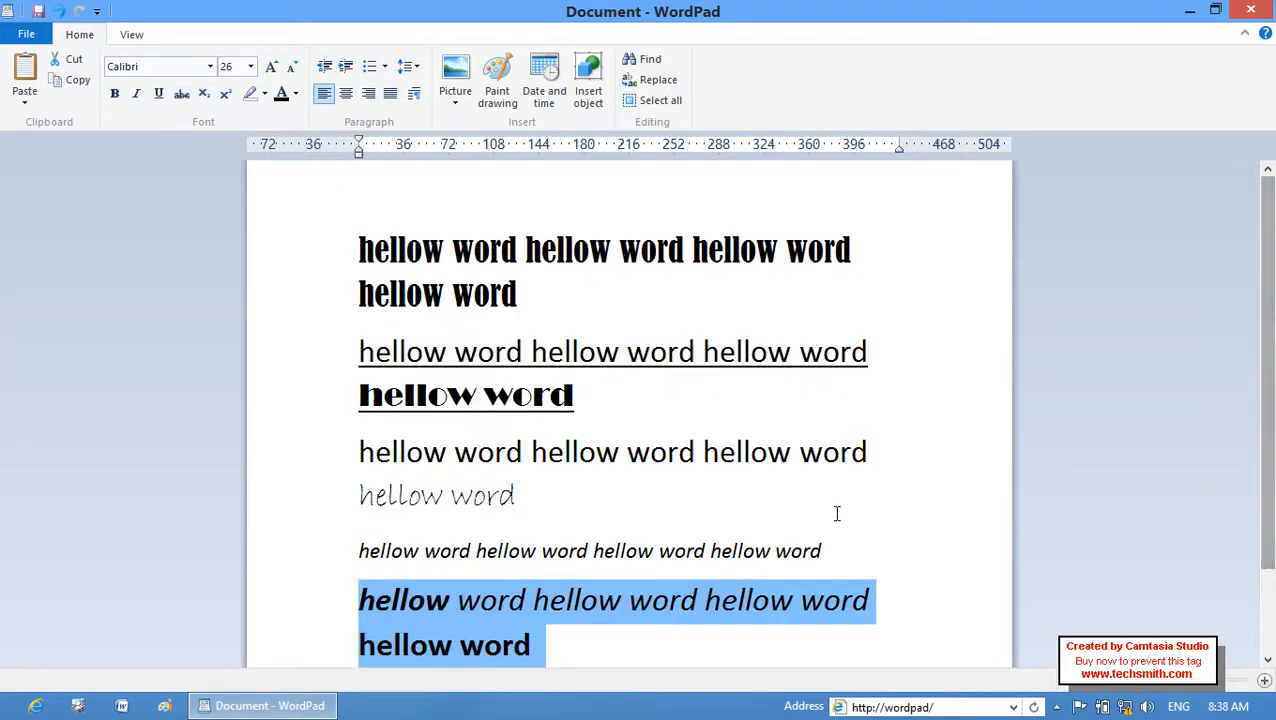
{"action": "left_click", "coordinate": [855, 551]}
{"action": "left_click_drag", "start_coordinate": [855, 551], "coordinate": [376, 578]}
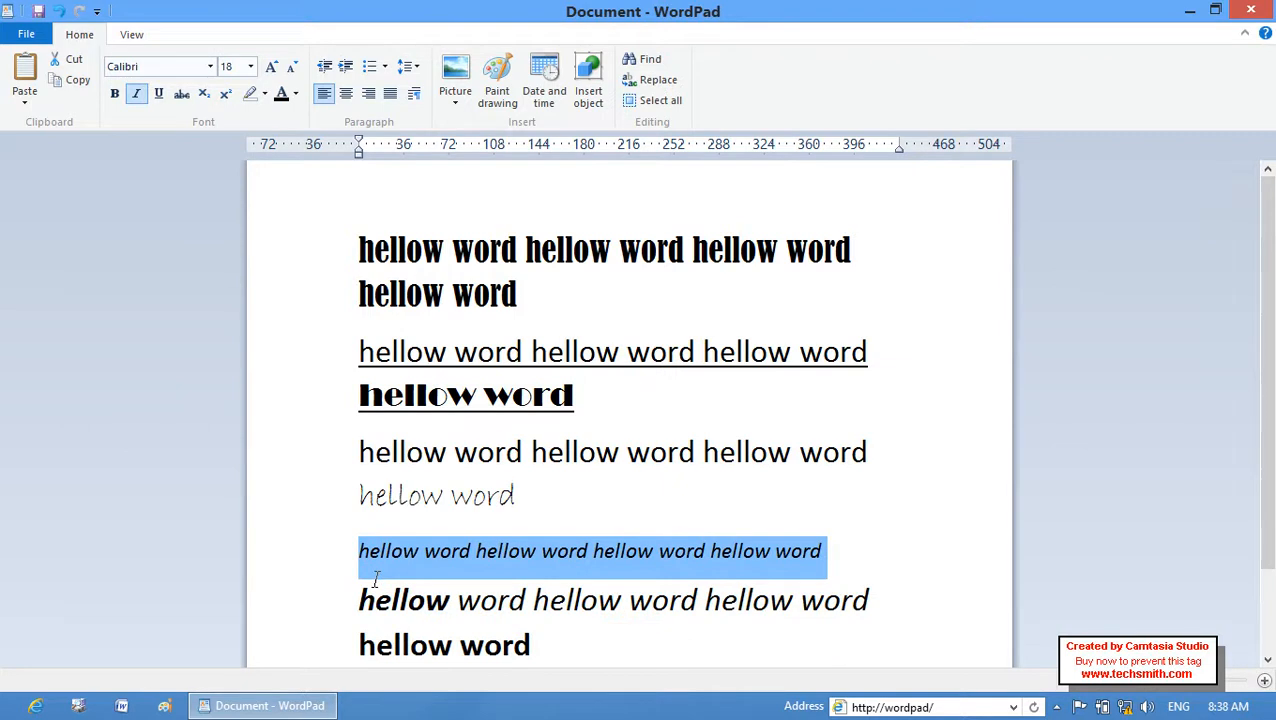
{"action": "left_click", "coordinate": [181, 93]}
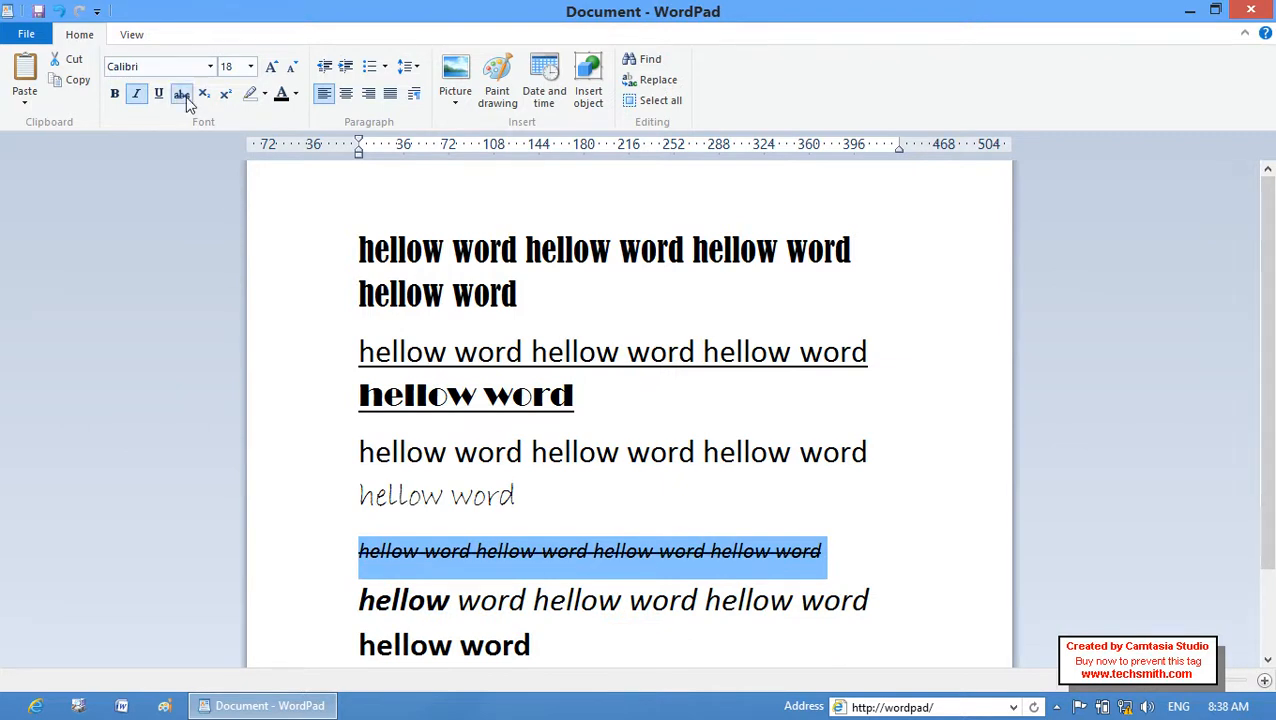
{"action": "left_click", "coordinate": [638, 419]}
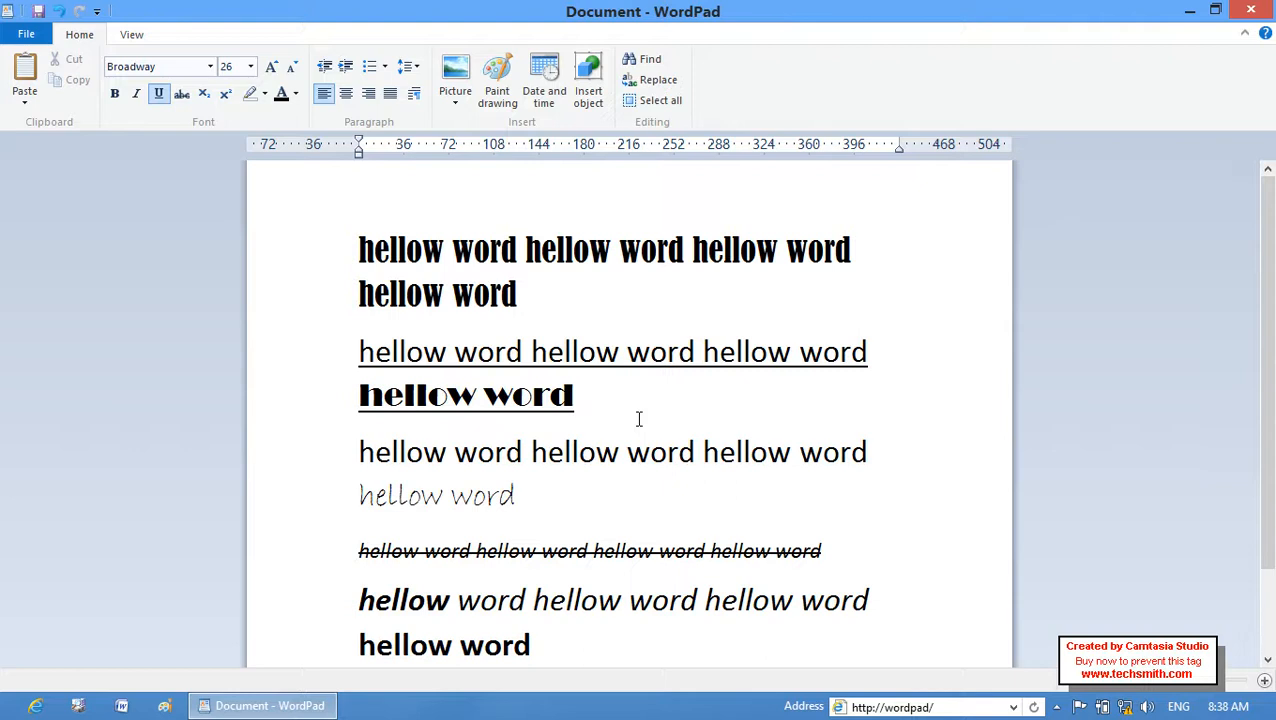
{"action": "left_click", "coordinate": [846, 558]}
{"action": "left_click_drag", "start_coordinate": [846, 558], "coordinate": [333, 570]}
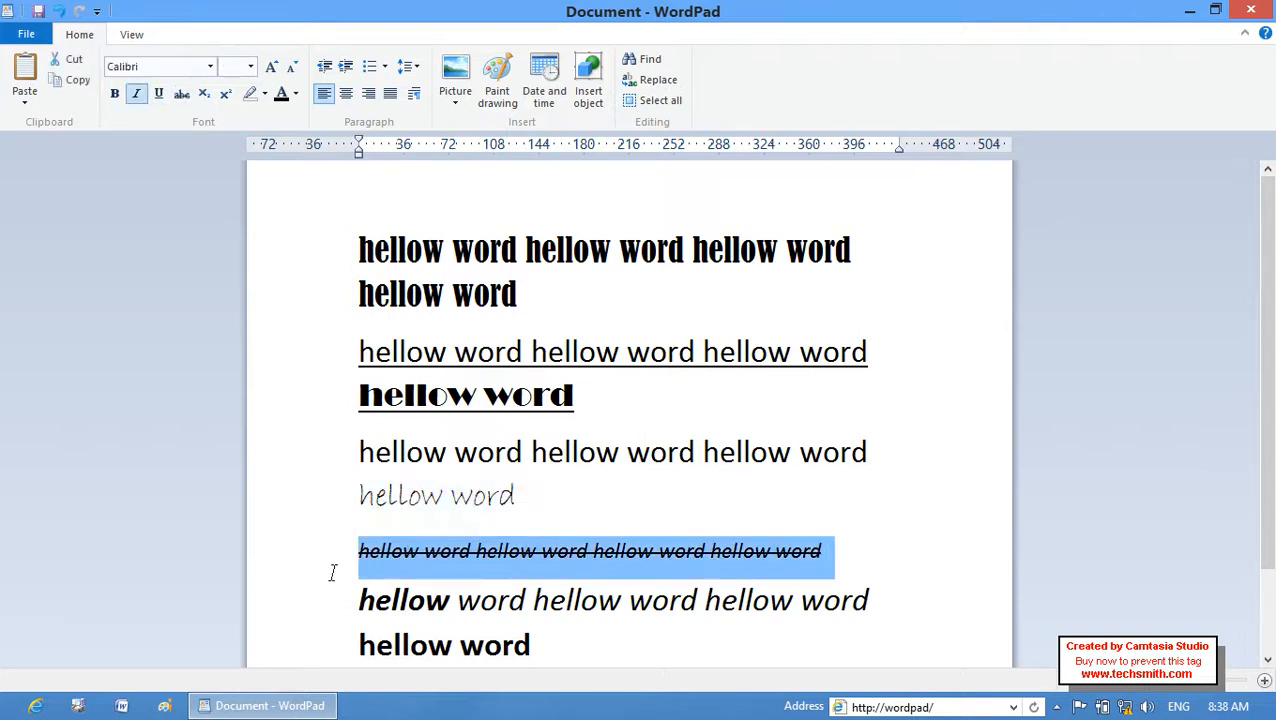
{"action": "left_click", "coordinate": [457, 600]}
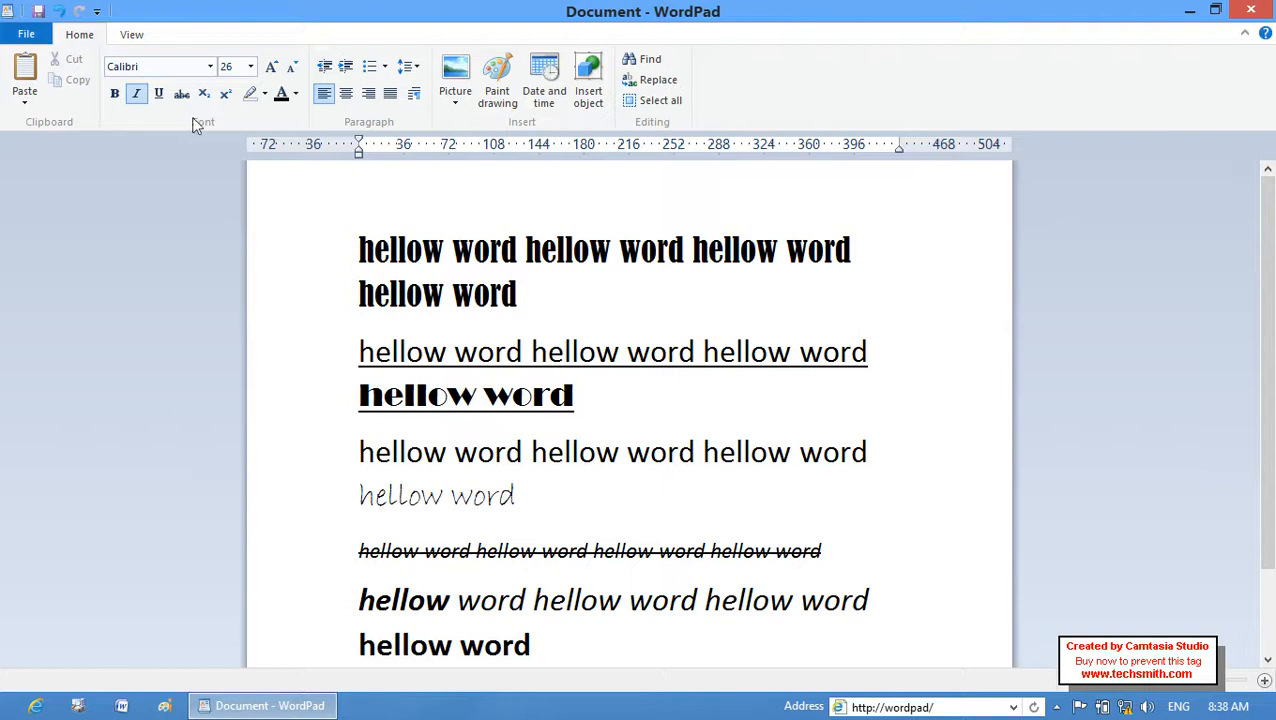
Clear the whole document and write "X2" at font size 72
{"action": "key", "text": "ctrl+a"}
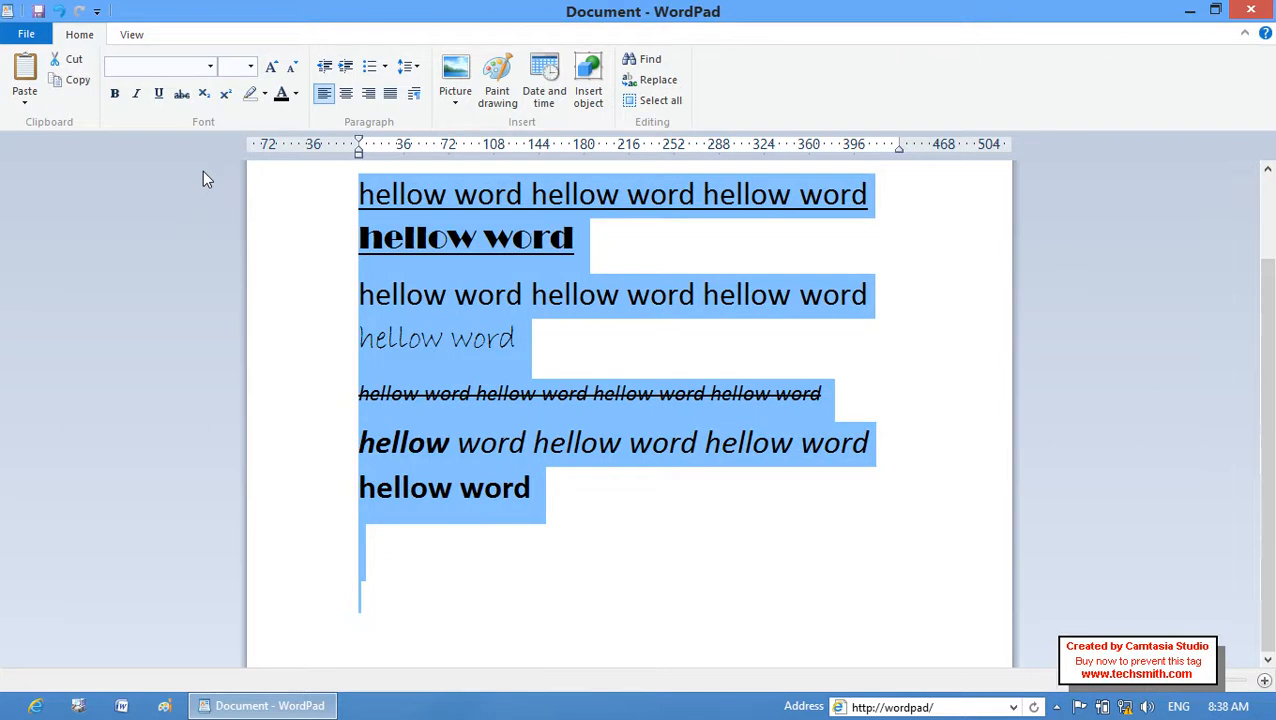
{"action": "key", "text": "Delete"}
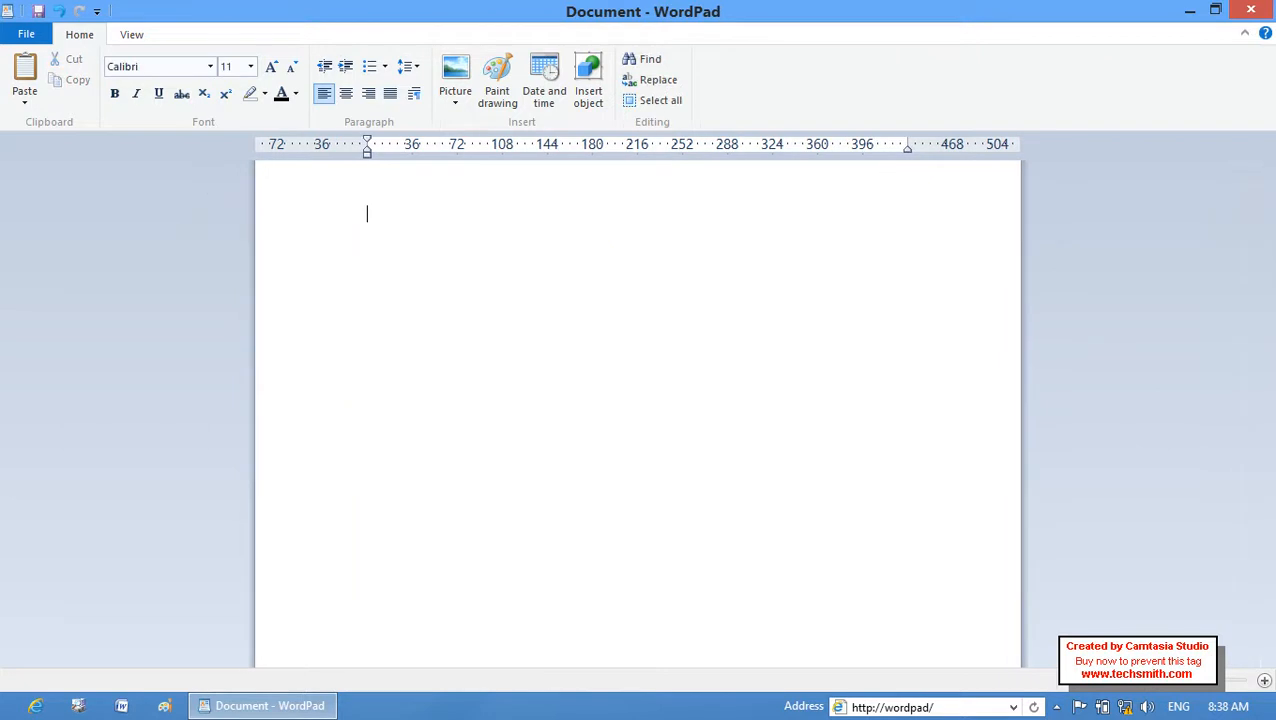
{"action": "left_click", "coordinate": [250, 66]}
{"action": "left_click", "coordinate": [231, 327]}
{"action": "type", "text": "X2"}
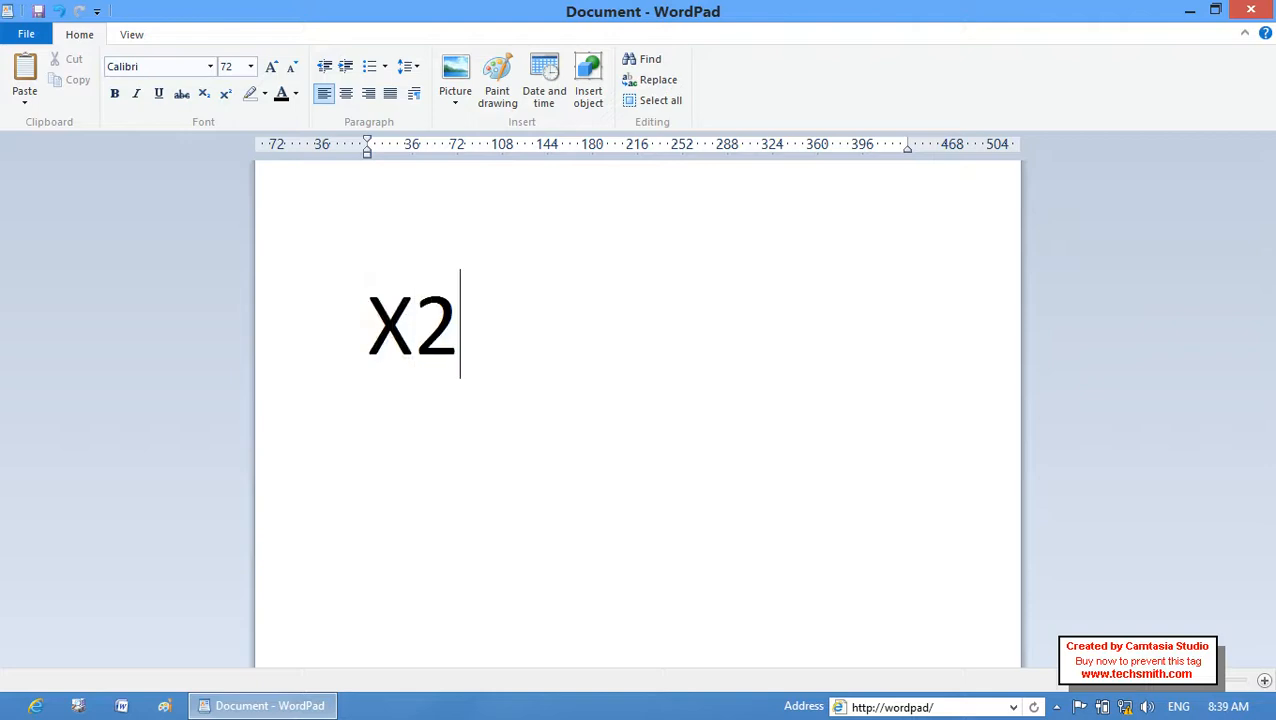
Make only the 2 in "X2" a superscript
{"action": "left_click", "coordinate": [410, 493]}
{"action": "left_click", "coordinate": [464, 433]}
{"action": "double_click", "coordinate": [493, 337]}
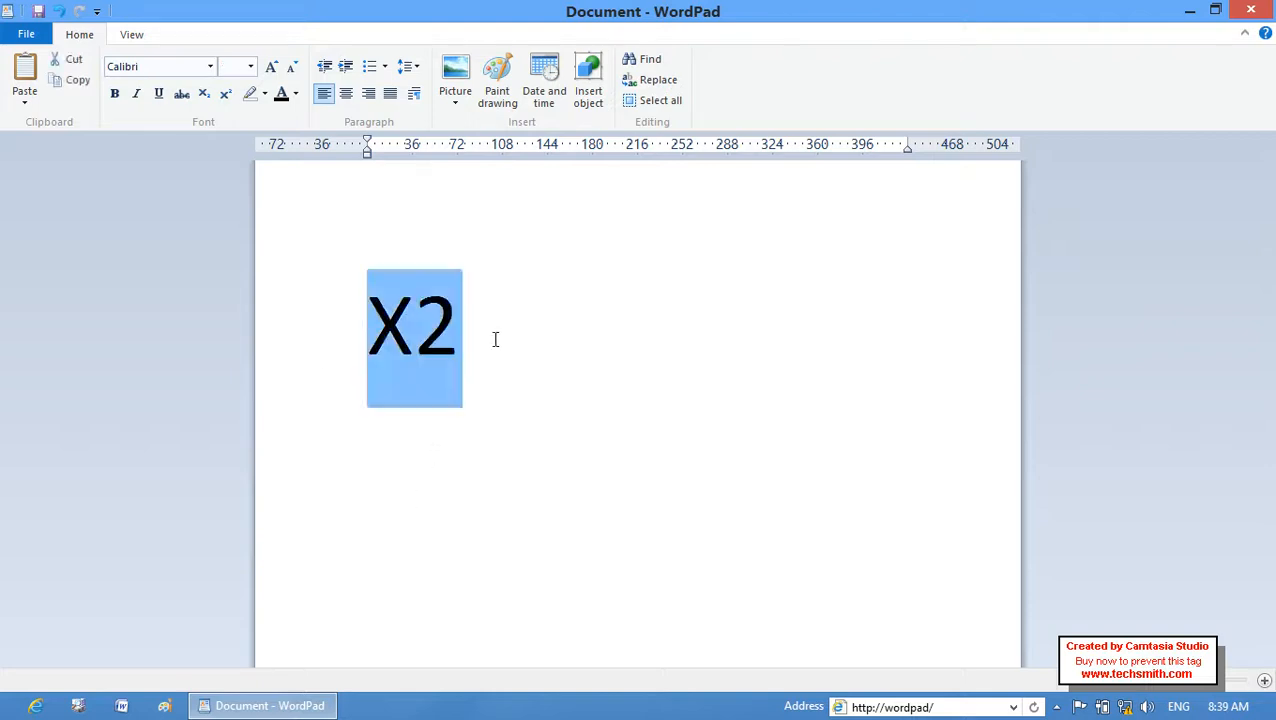
{"action": "left_click", "coordinate": [437, 318]}
{"action": "left_click", "coordinate": [437, 318]}
{"action": "double_click", "coordinate": [437, 320]}
{"action": "left_click", "coordinate": [435, 330]}
{"action": "left_click_drag", "start_coordinate": [430, 328], "coordinate": [452, 330]}
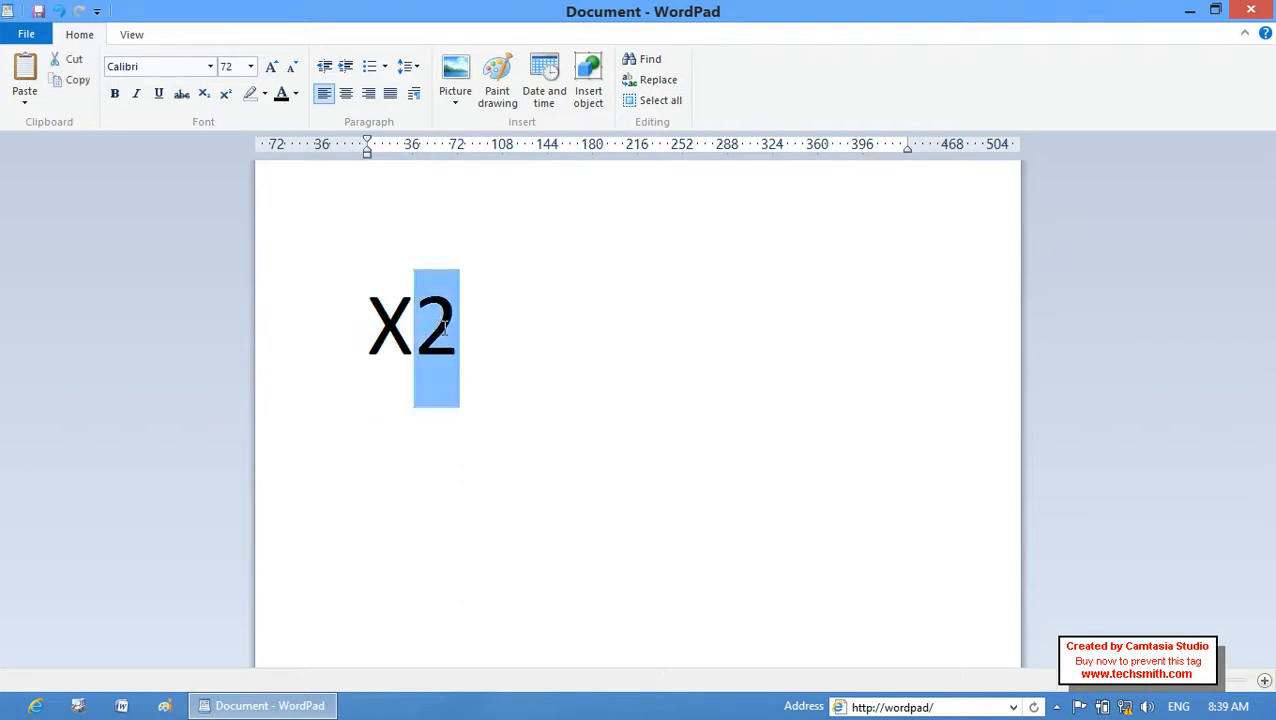
{"action": "left_click", "coordinate": [226, 96]}
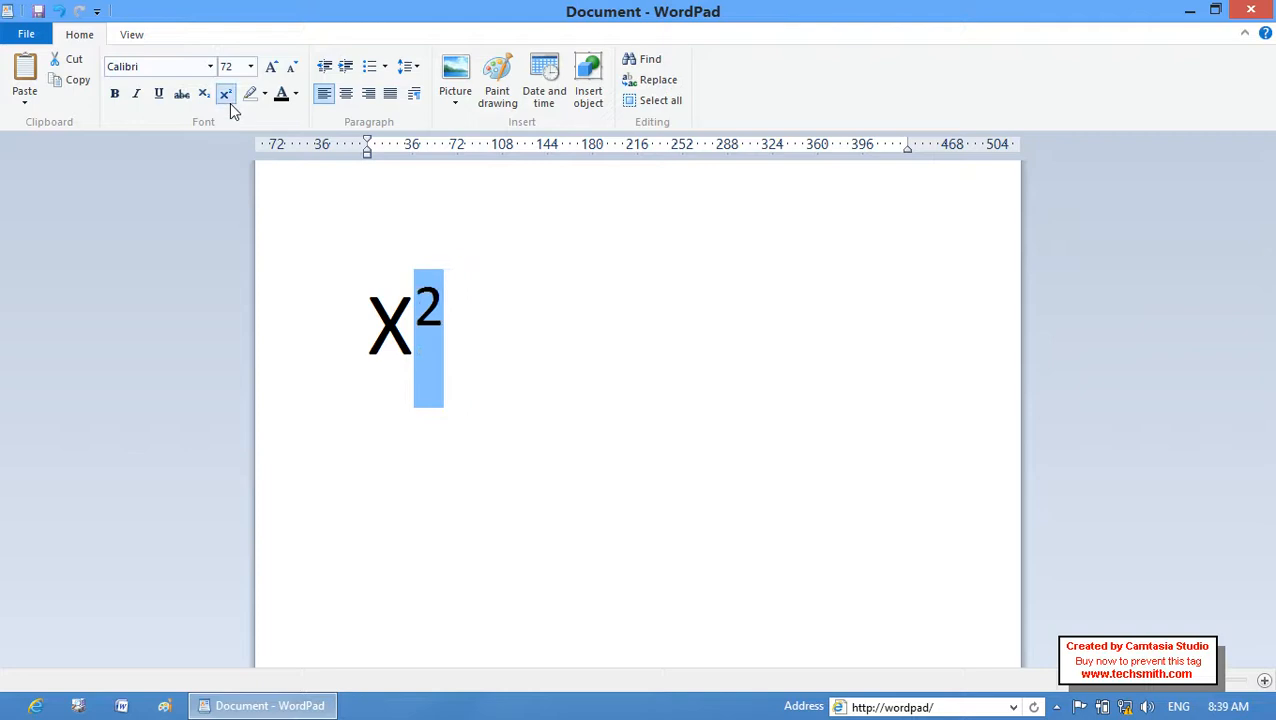
Add "H20" after the X2 expression and make its 2 a subscript
{"action": "left_click", "coordinate": [484, 386]}
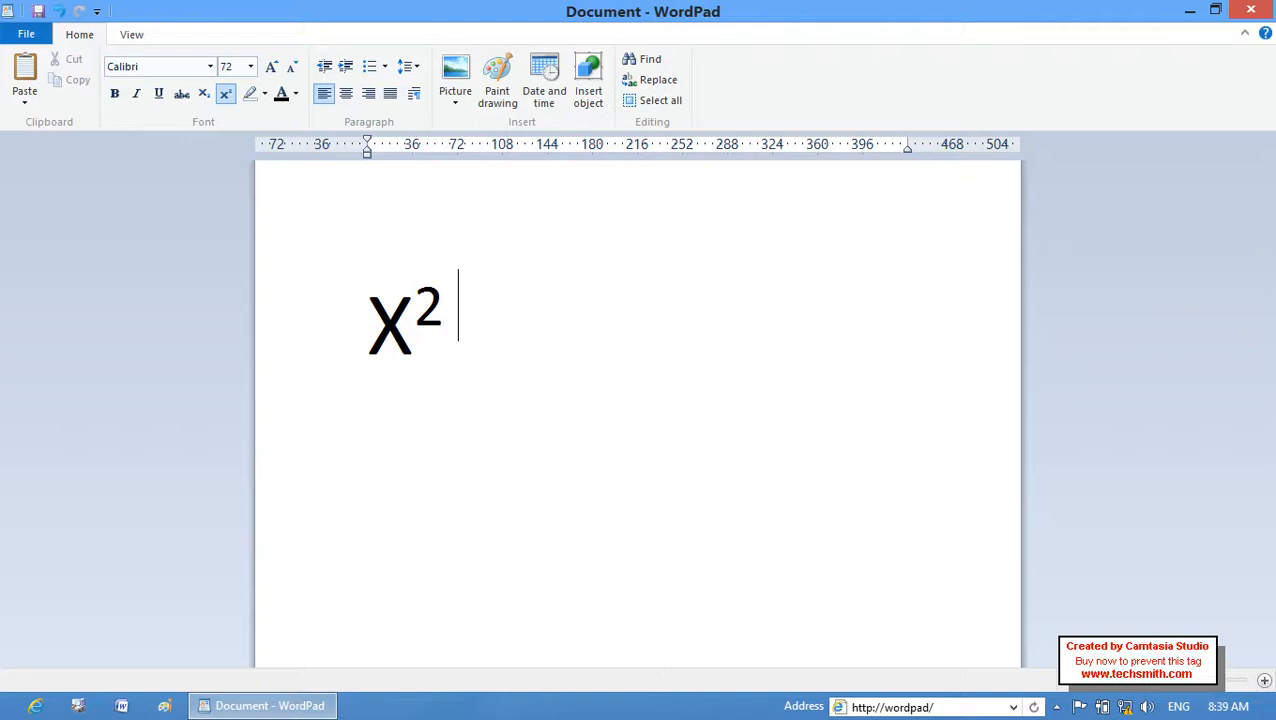
{"action": "type", "text": "H20"}
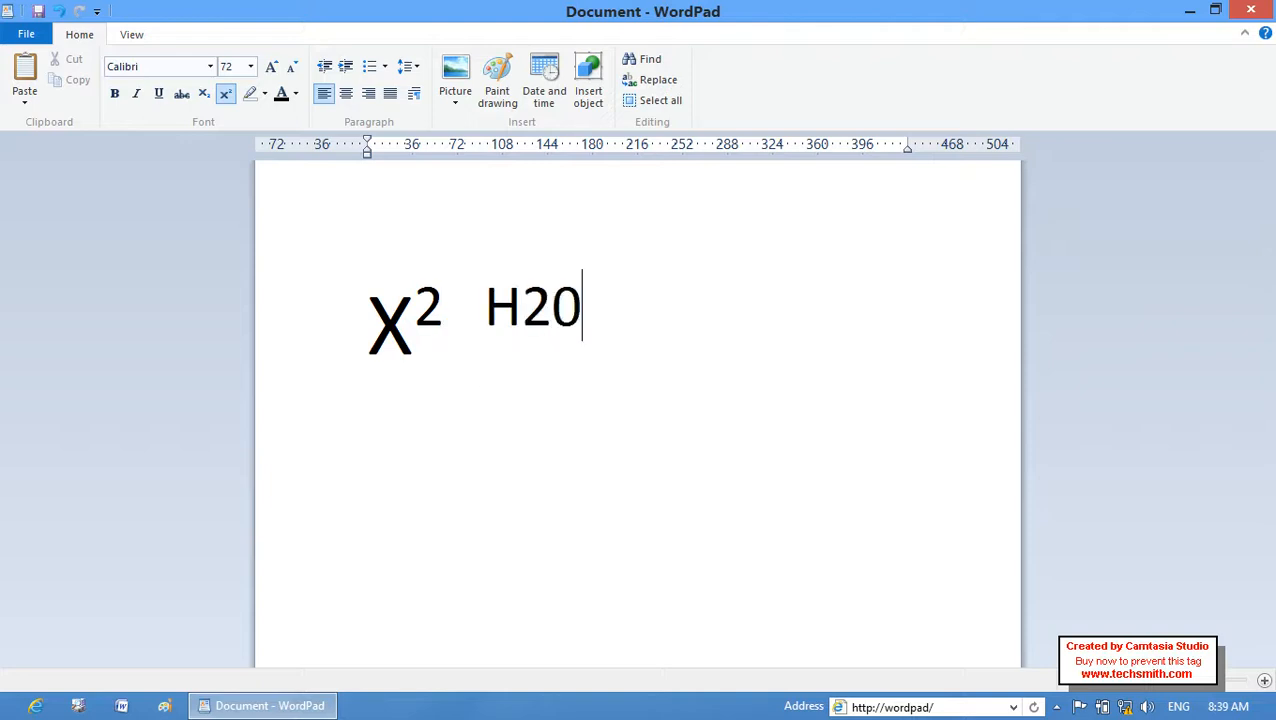
{"action": "left_click", "coordinate": [522, 318]}
{"action": "left_click_drag", "start_coordinate": [522, 318], "coordinate": [541, 320]}
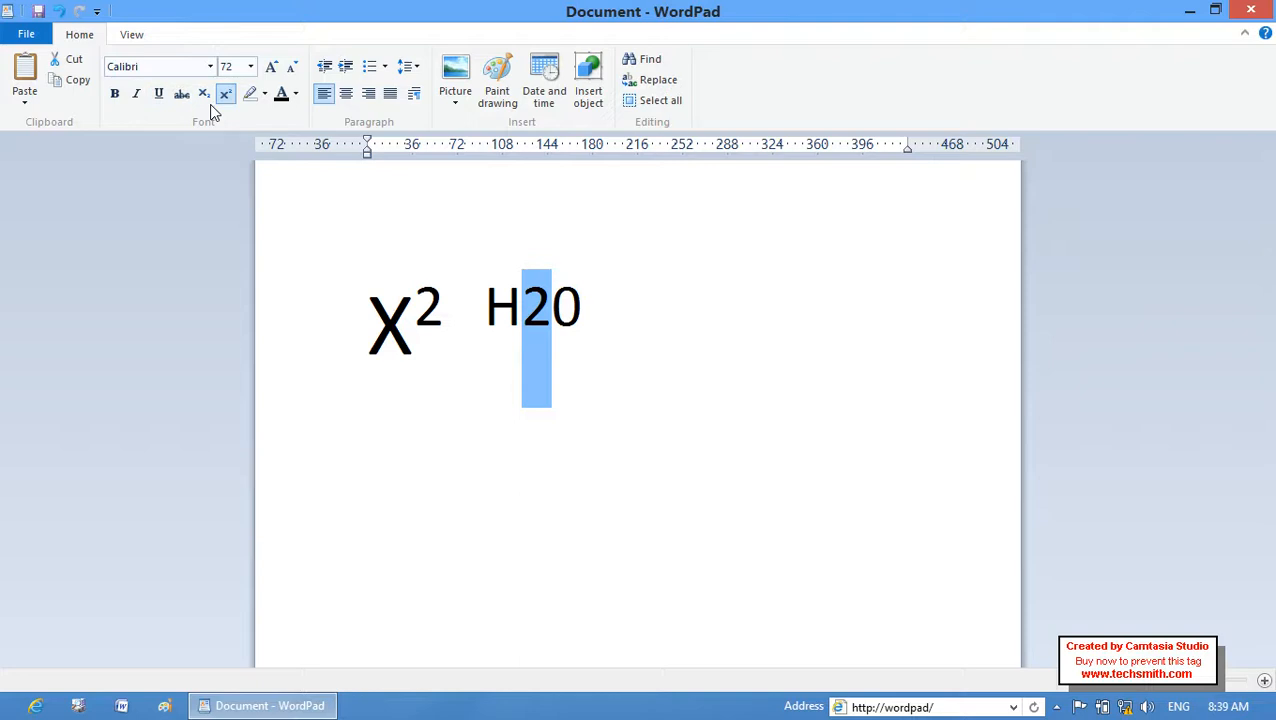
{"action": "left_click", "coordinate": [207, 98]}
{"action": "left_click", "coordinate": [576, 277]}
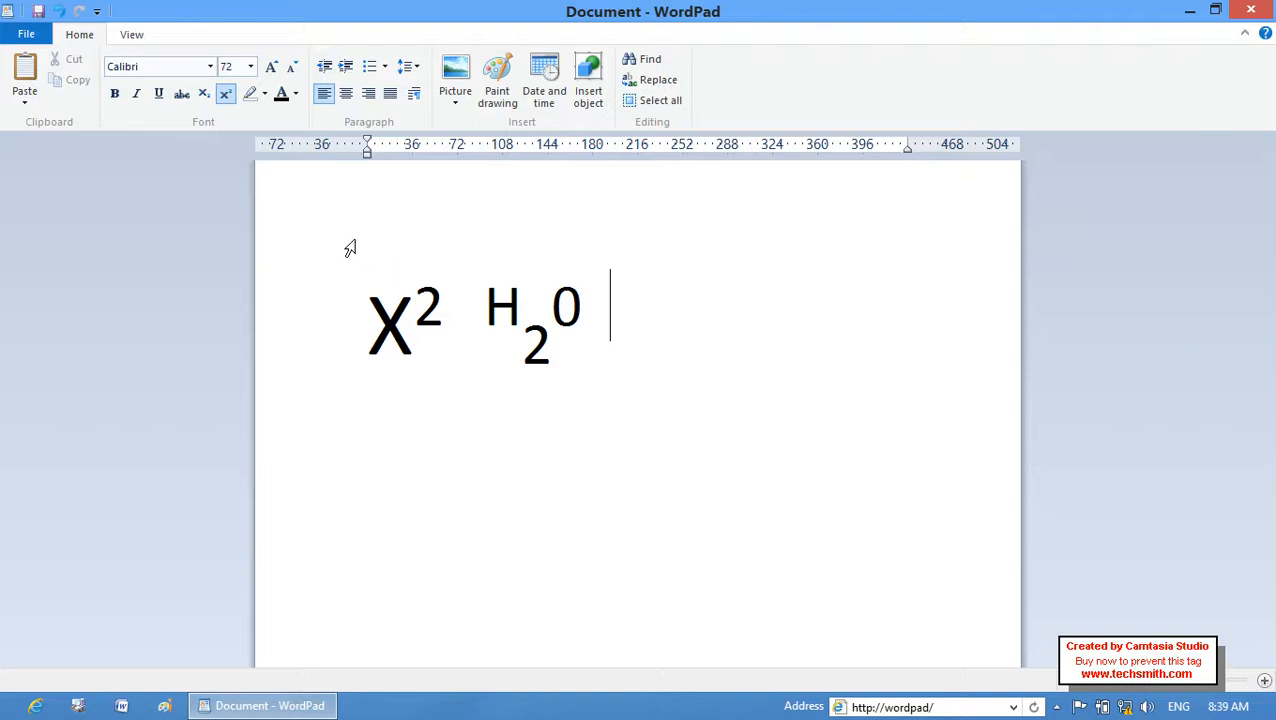
{"action": "double_click", "coordinate": [597, 354]}
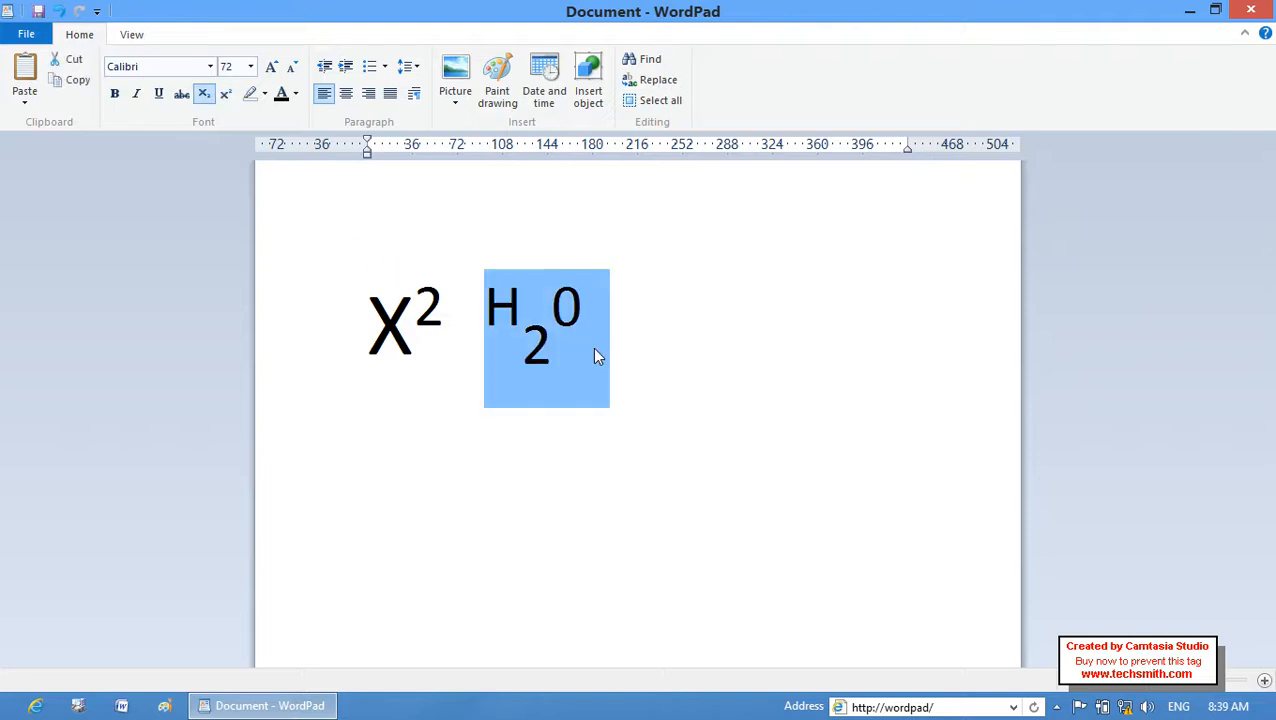
{"action": "left_click", "coordinate": [588, 80]}
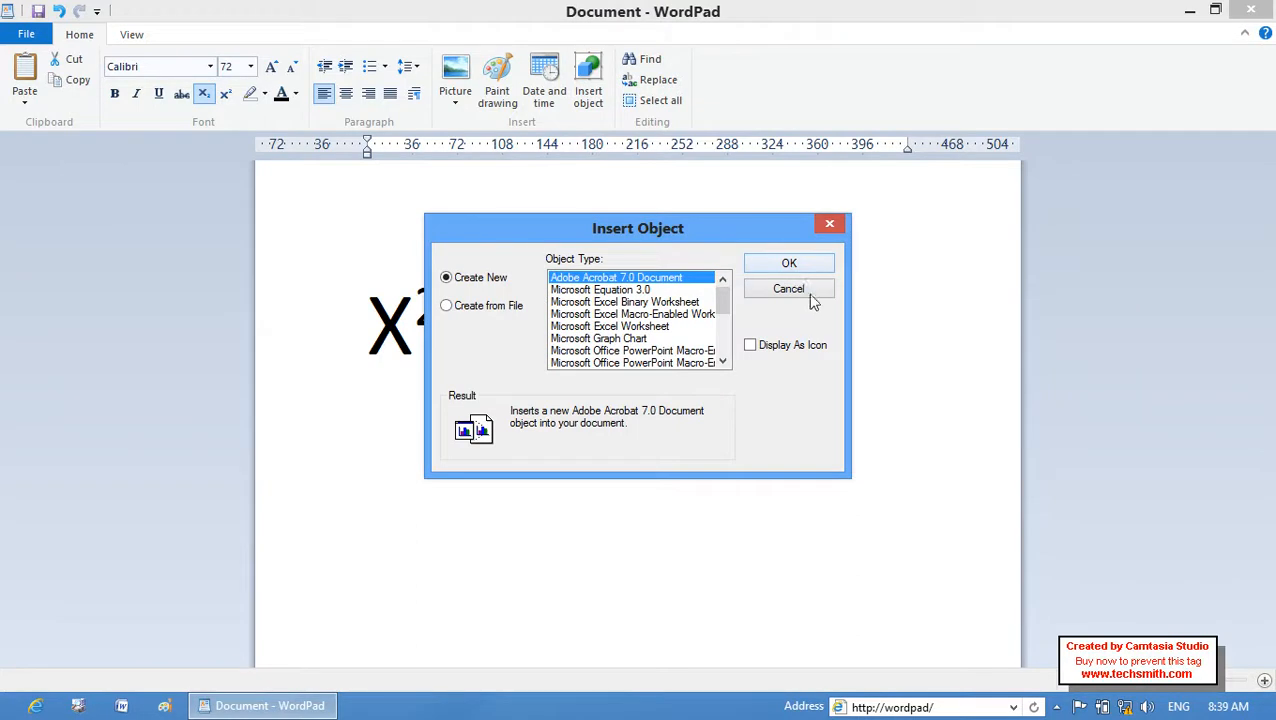
{"action": "left_click", "coordinate": [805, 289]}
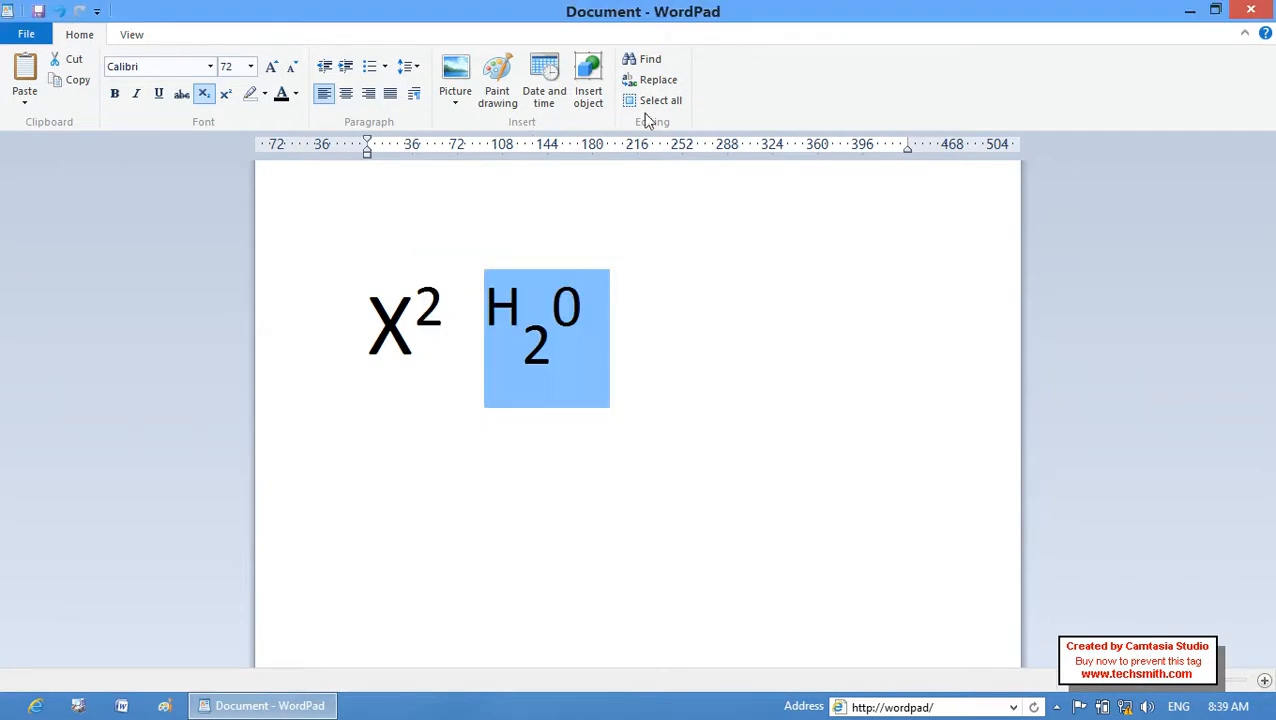
Replace all the text in the document with "Welcome to compter compter calss"
{"action": "left_click_drag", "start_coordinate": [649, 427], "coordinate": [255, 336]}
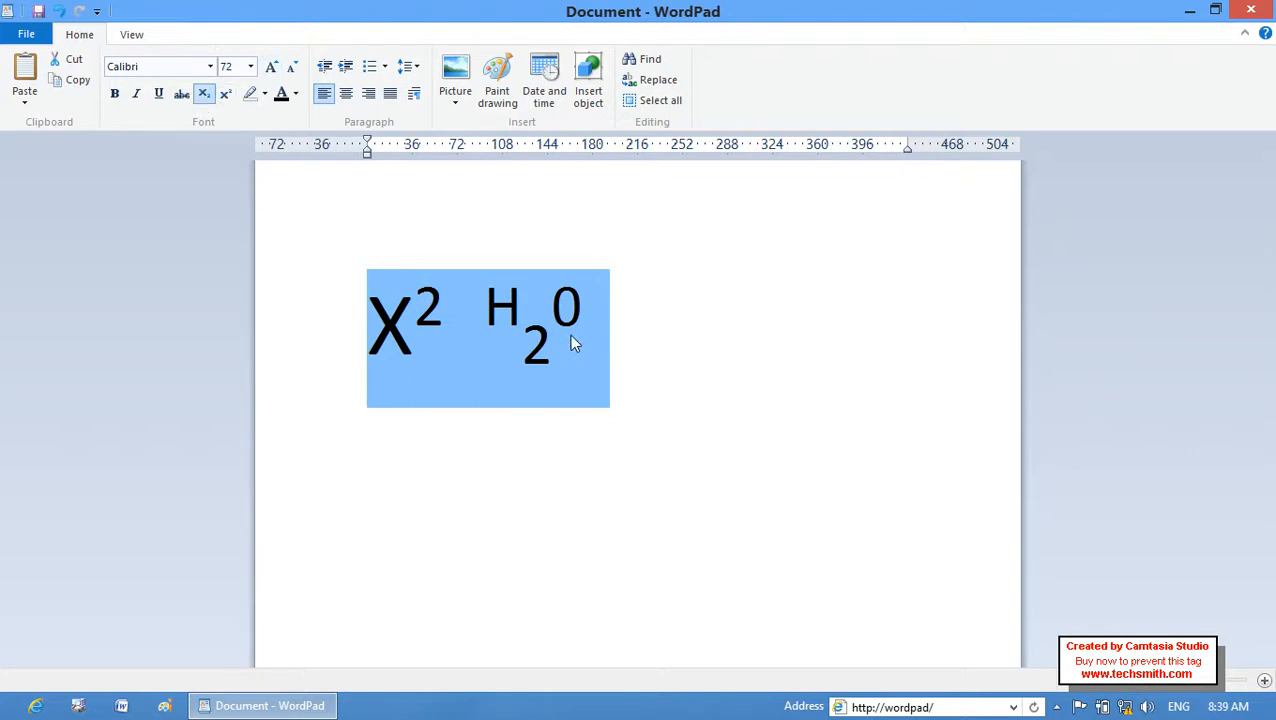
{"action": "key", "text": "Delete"}
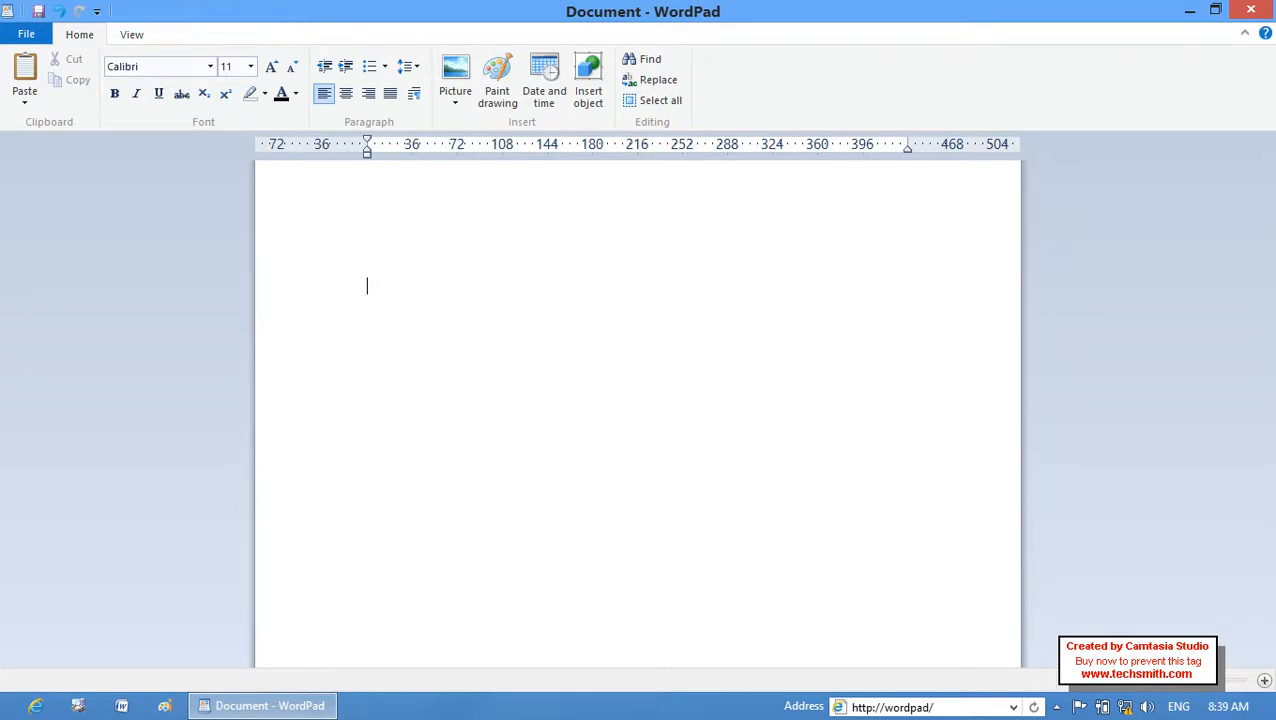
{"action": "type", "text": "s"}
{"action": "key", "text": "BackSpace"}
{"action": "type", "text": "Welcome to comptuer c"}
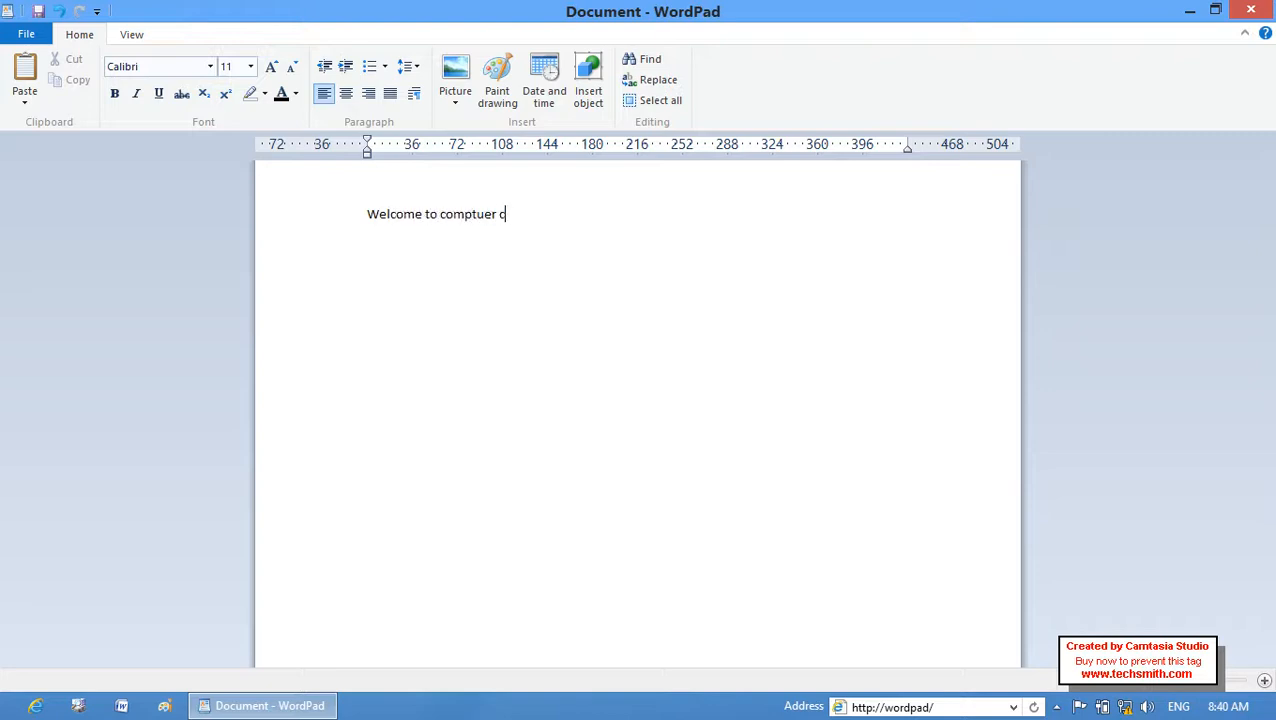
{"action": "key", "text": "BackSpace"}
{"action": "key", "text": "BackSpace"}
{"action": "type", "text": "ercompt"}
{"action": "key", "text": "BackSpace"}
{"action": "key", "text": "BackSpace"}
{"action": "type", "text": "pute"}
{"action": "key", "text": "BackSpace"}
{"action": "key", "text": "BackSpace"}
{"action": "key", "text": "BackSpace"}
{"action": "type", "text": "ter cal"}
Set the font size of the whole welcome sentence to 48
{"action": "left_click_drag", "start_coordinate": [572, 214], "coordinate": [356, 205]}
{"action": "left_click", "coordinate": [251, 67]}
{"action": "left_click", "coordinate": [238, 325]}
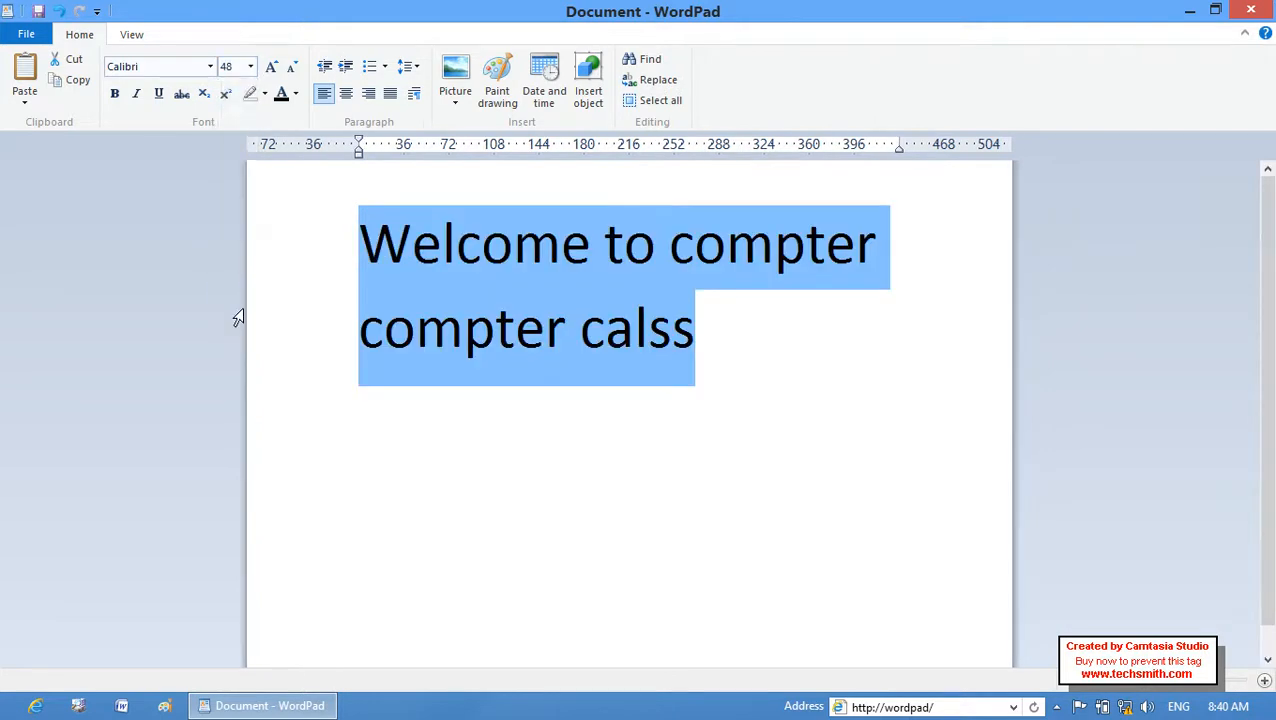
Write "welcome computer class" as a new paragraph below the first sentence and start another line
{"action": "left_click", "coordinate": [789, 387]}
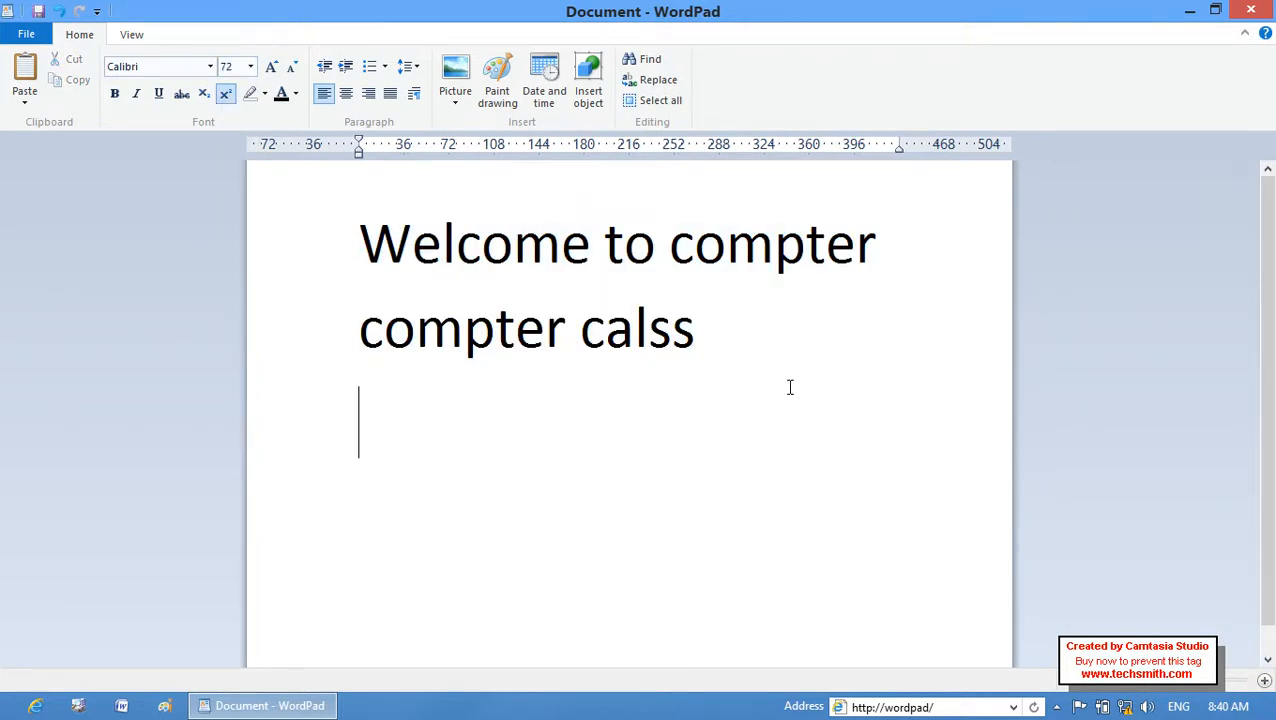
{"action": "type", "text": "welocme"}
{"action": "key", "text": "BackSpace"}
{"action": "key", "text": "BackSpace"}
{"action": "key", "text": "BackSpace"}
{"action": "key", "text": "BackSpace"}
{"action": "type", "text": "come "}
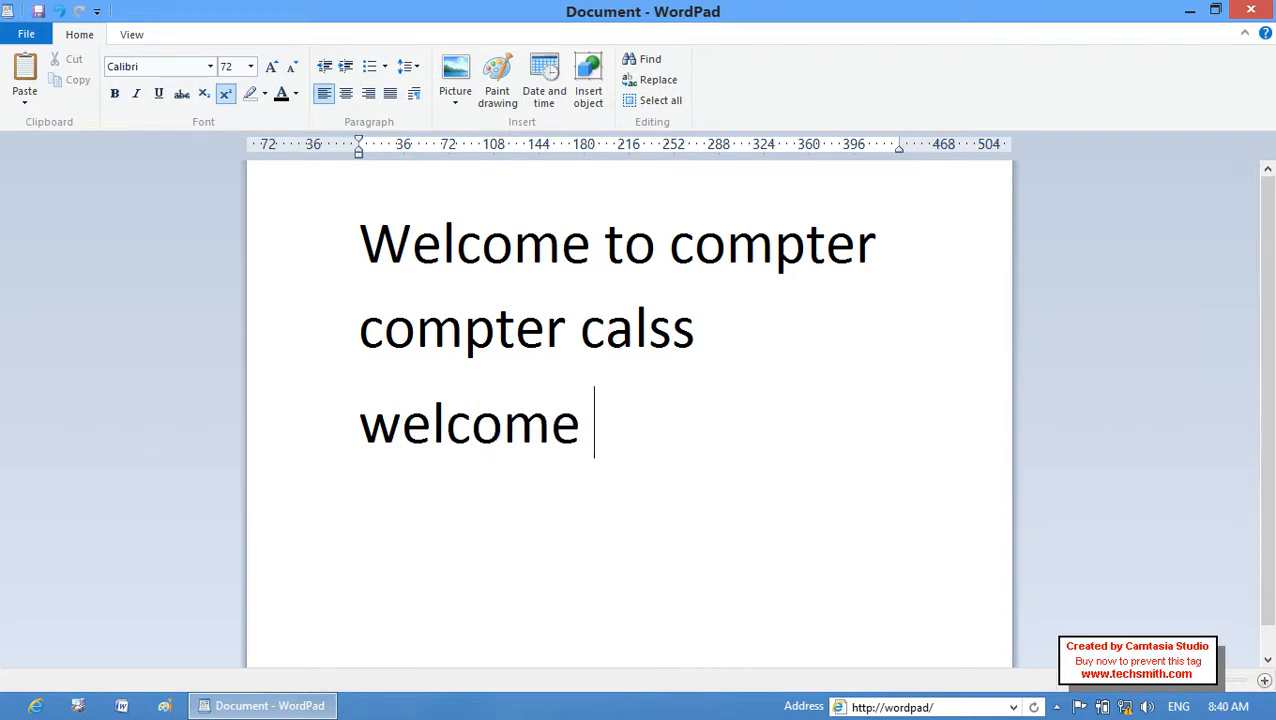
{"action": "type", "text": "computer "}
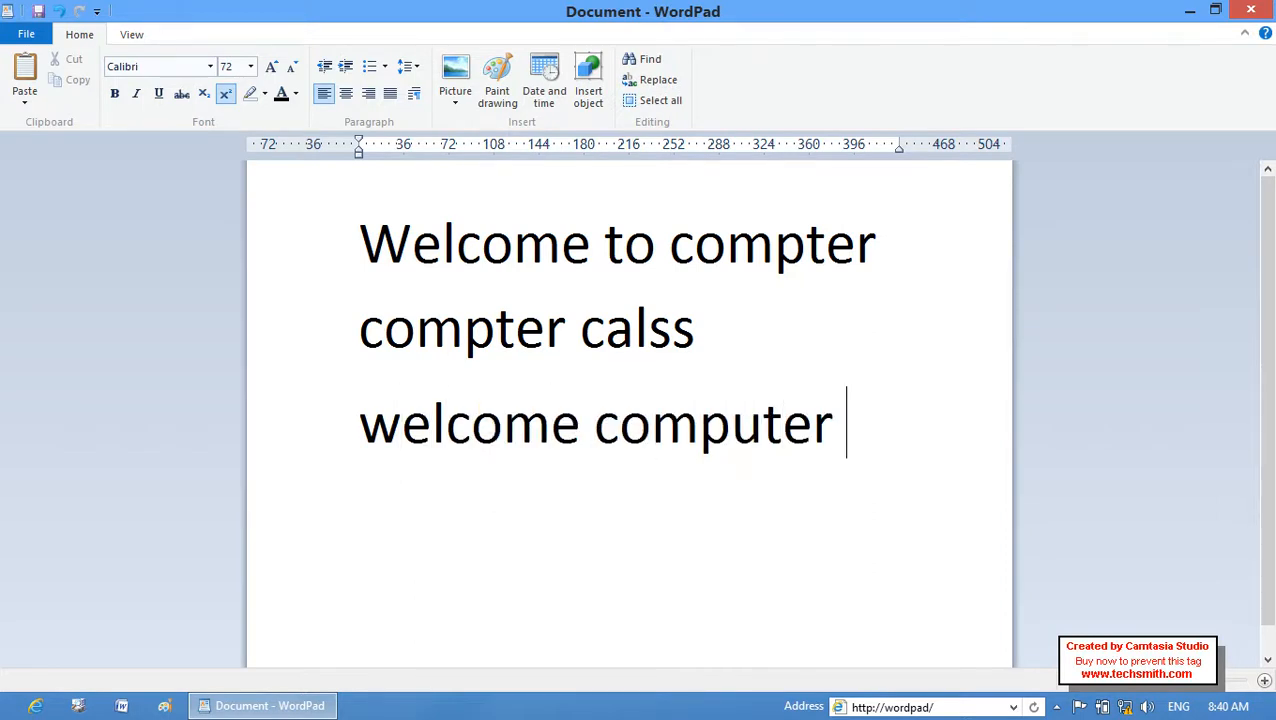
{"action": "type", "text": "calass"}
{"action": "key", "text": "BackSpace"}
{"action": "key", "text": "BackSpace"}
{"action": "key", "text": "BackSpace"}
{"action": "key", "text": "BackSpace"}
{"action": "key", "text": "BackSpace"}
{"action": "type", "text": "lass"}
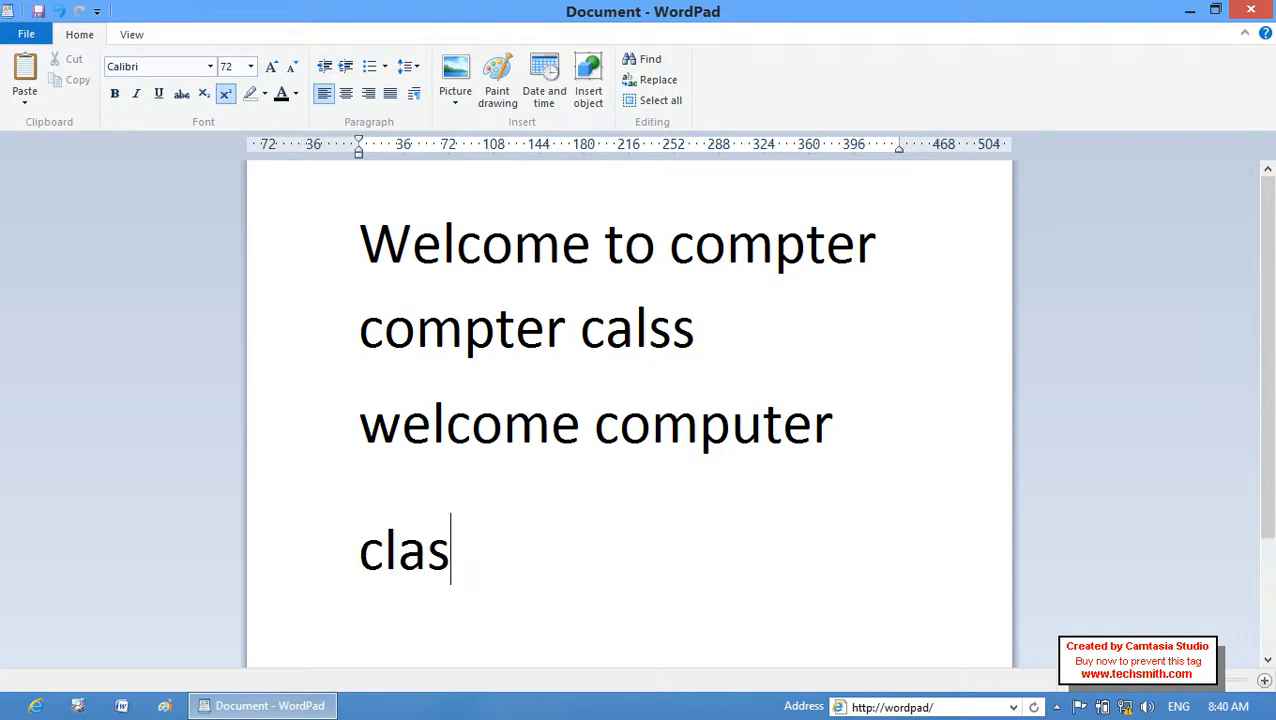
{"action": "key", "text": "Return"}
Delete the first of the two repeated words "compter" in the opening sentence
{"action": "left_click_drag", "start_coordinate": [1265, 356], "coordinate": [1271, 226]}
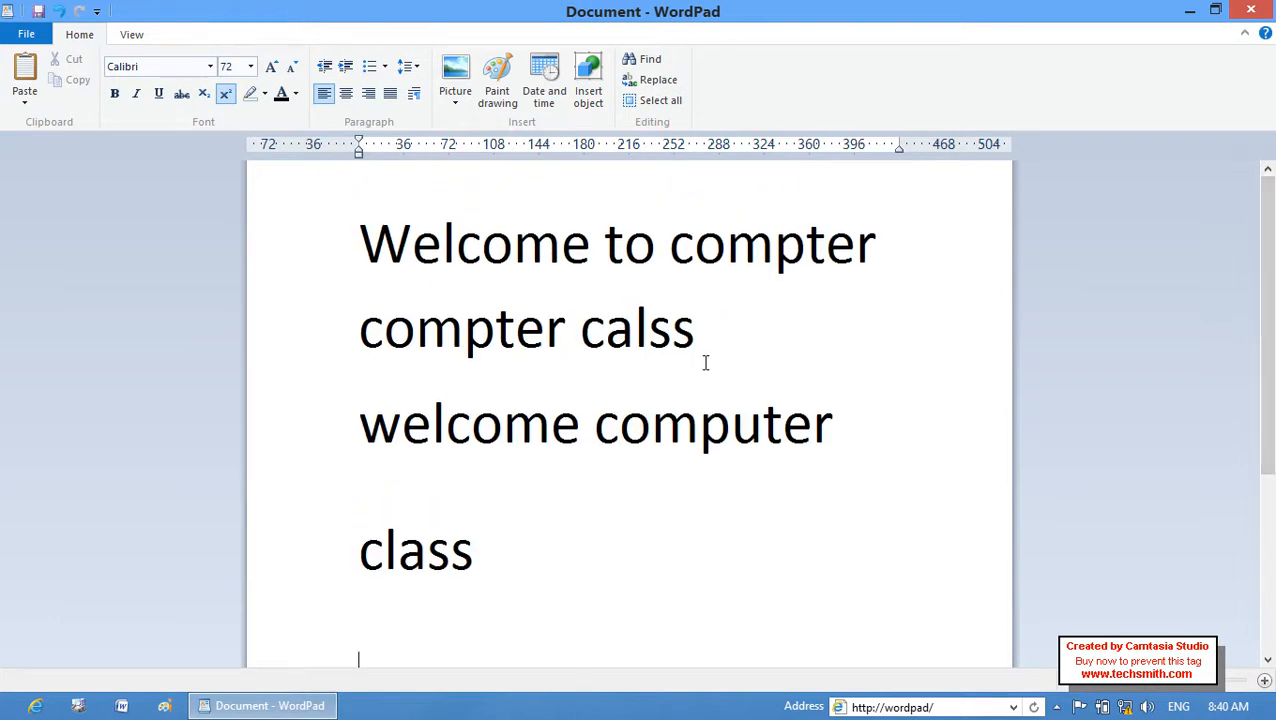
{"action": "left_click_drag", "start_coordinate": [876, 258], "coordinate": [672, 258]}
{"action": "key", "text": "BackSpace"}
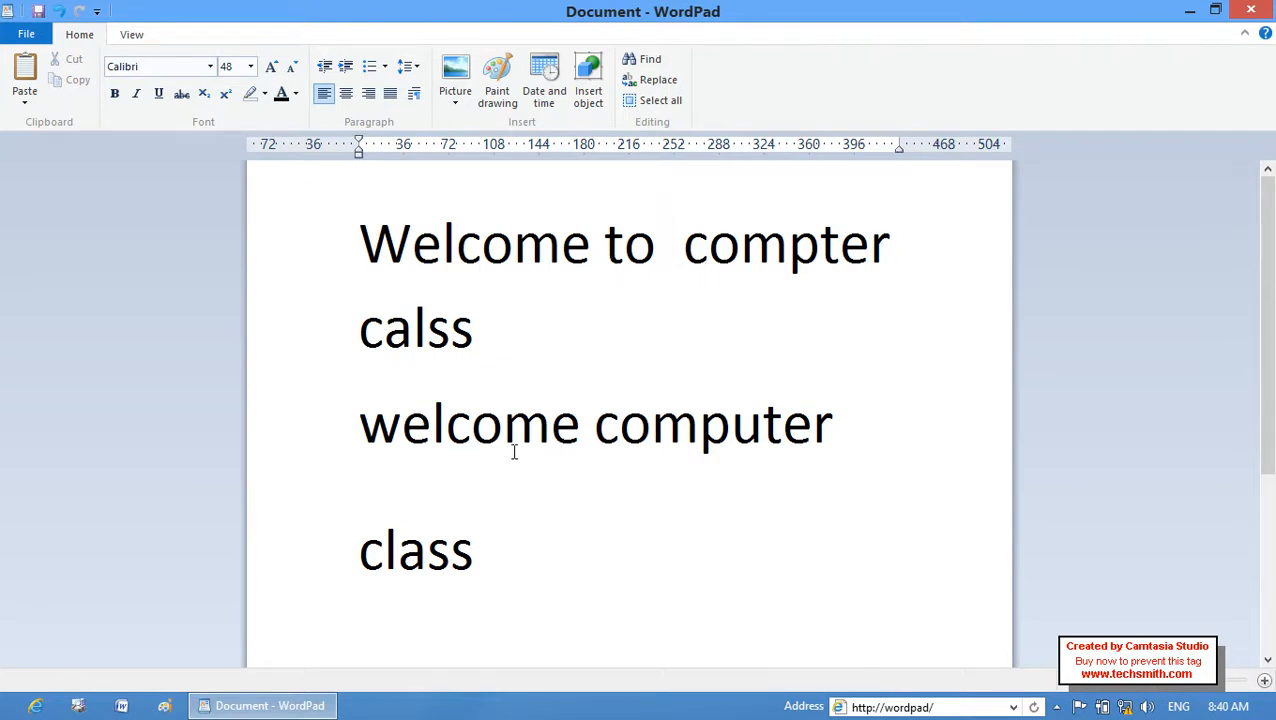
{"action": "left_click", "coordinate": [446, 492]}
{"action": "left_click", "coordinate": [434, 512]}
{"action": "left_click", "coordinate": [363, 533]}
{"action": "key", "text": "BackSpace"}
{"action": "left_click", "coordinate": [364, 533]}
{"action": "left_click", "coordinate": [598, 537]}
Correct the spelling of "compter" to "computer" in the opening sentence
{"action": "left_click_drag", "start_coordinate": [527, 347], "coordinate": [403, 253]}
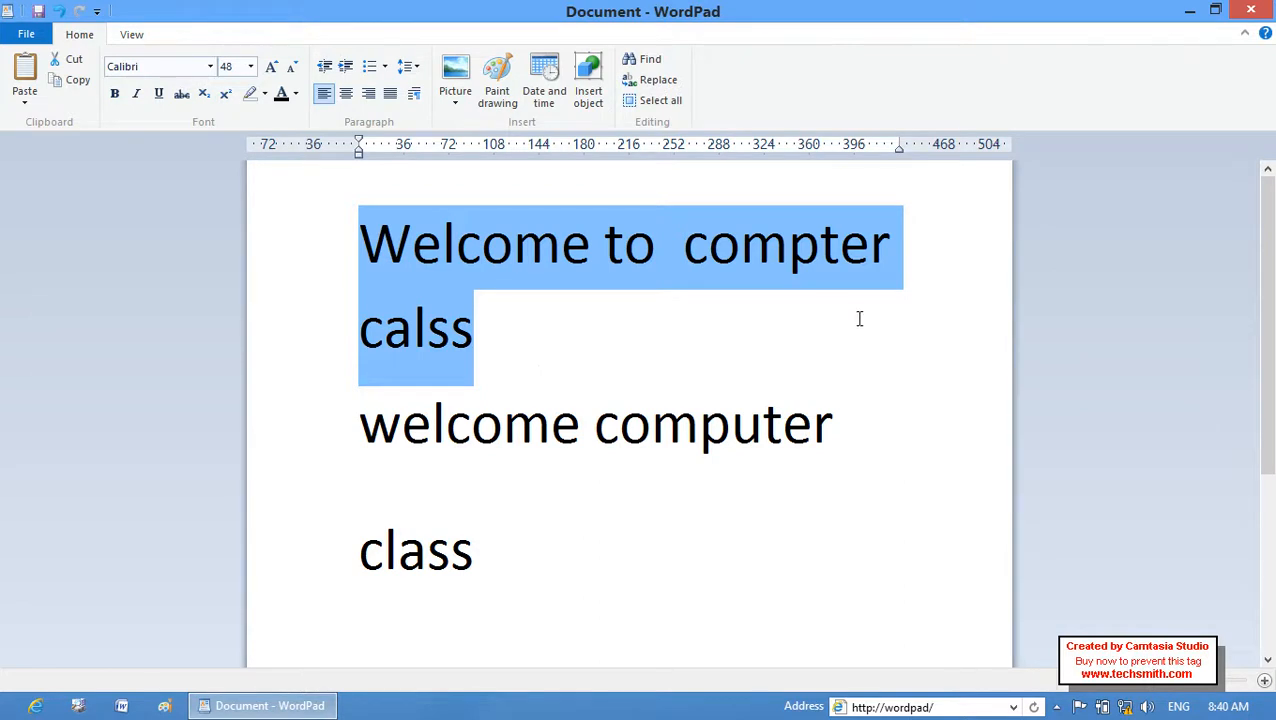
{"action": "left_click", "coordinate": [814, 250]}
{"action": "key", "text": "Right"}
{"action": "type", "text": "u"}
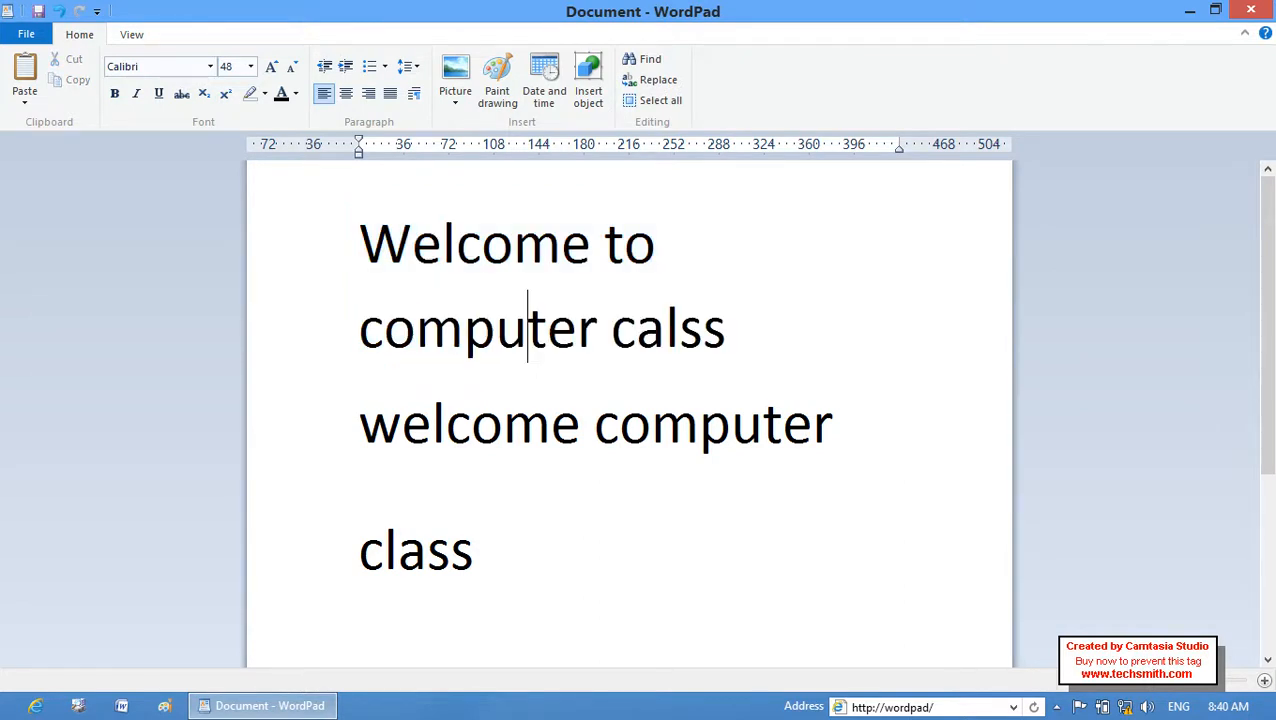
Select the opening sentence and the "welcome computer class" paragraph in turn to compare their font settings
{"action": "left_click_drag", "start_coordinate": [749, 327], "coordinate": [488, 272]}
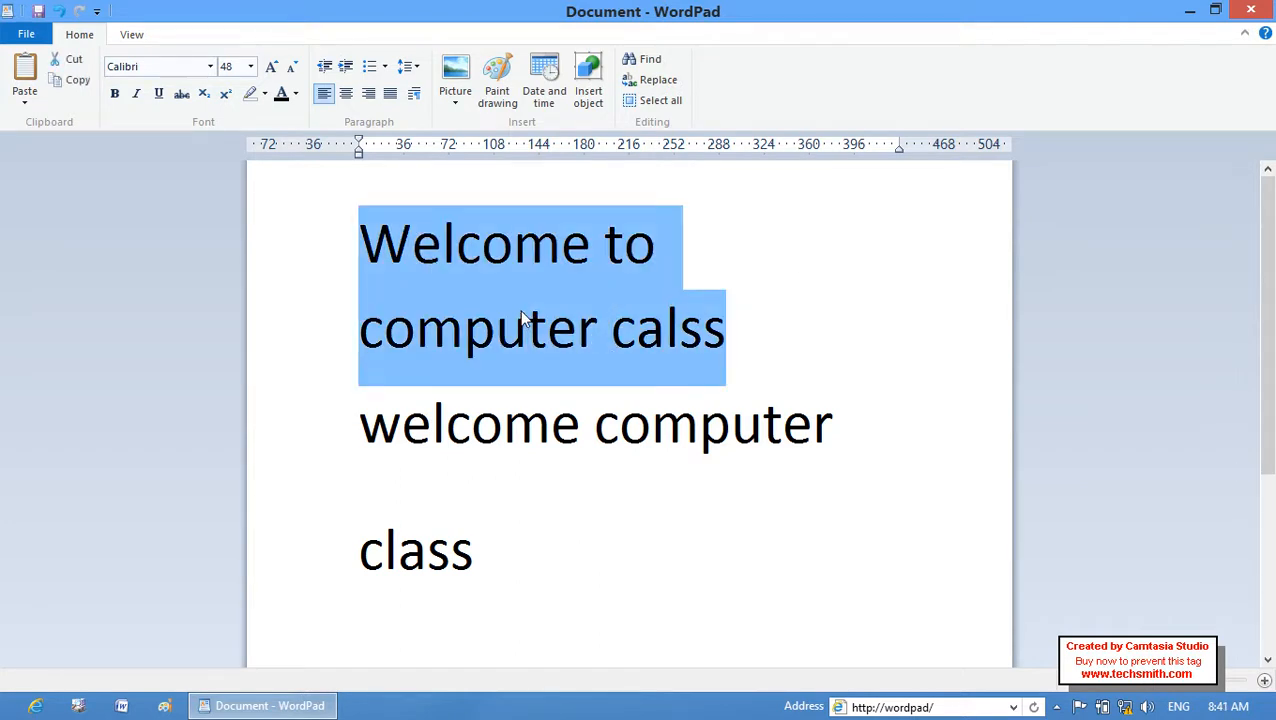
{"action": "left_click_drag", "start_coordinate": [476, 555], "coordinate": [345, 447]}
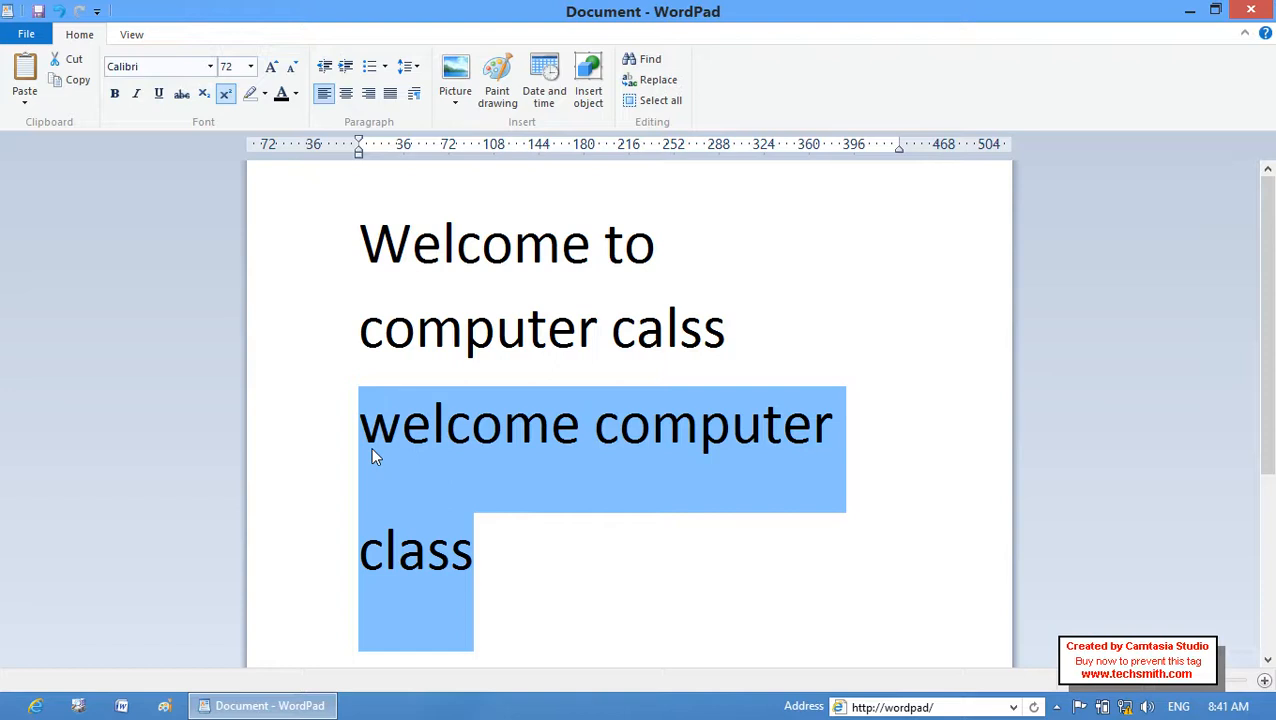
{"action": "left_click_drag", "start_coordinate": [744, 337], "coordinate": [432, 263]}
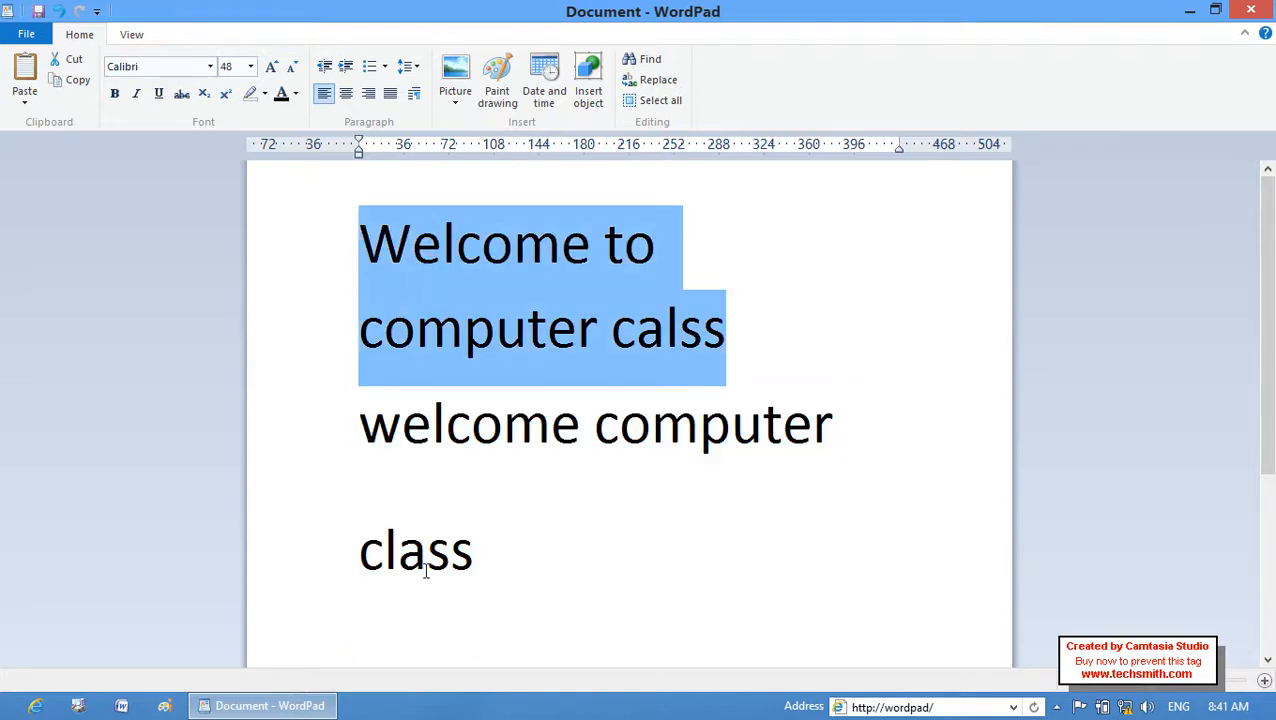
{"action": "left_click_drag", "start_coordinate": [524, 549], "coordinate": [376, 451]}
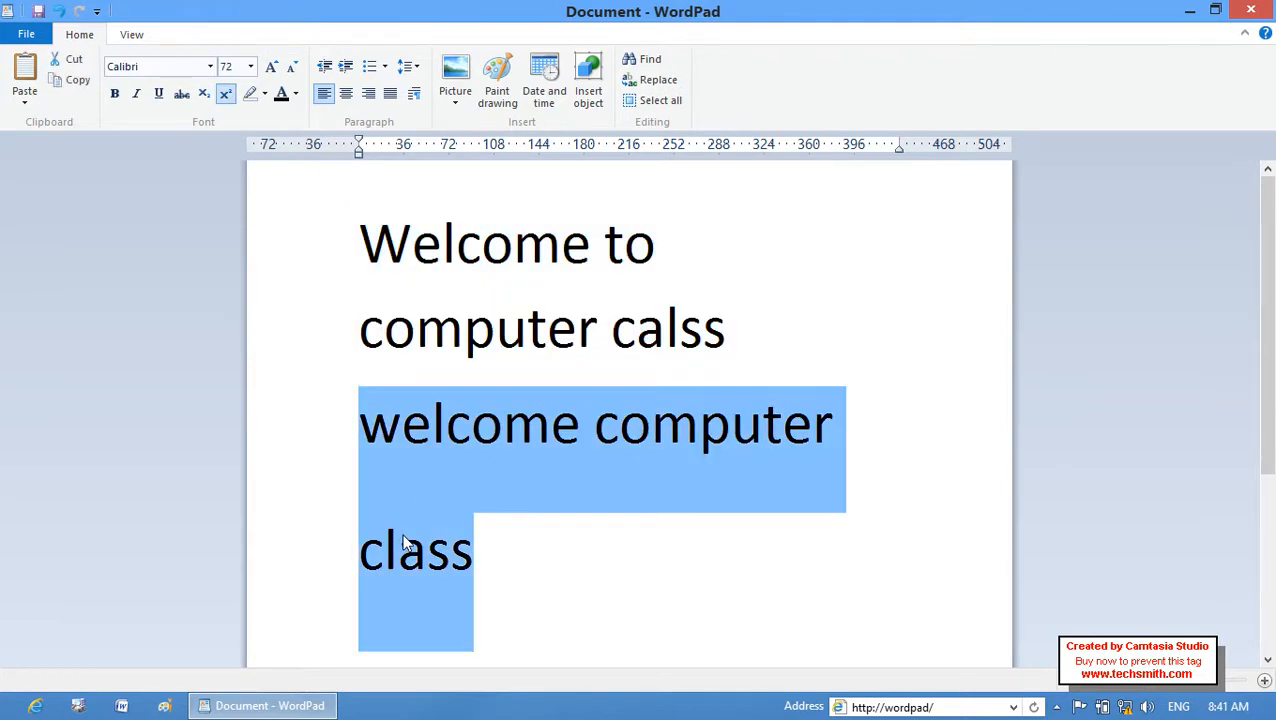
{"action": "left_click", "coordinate": [376, 507]}
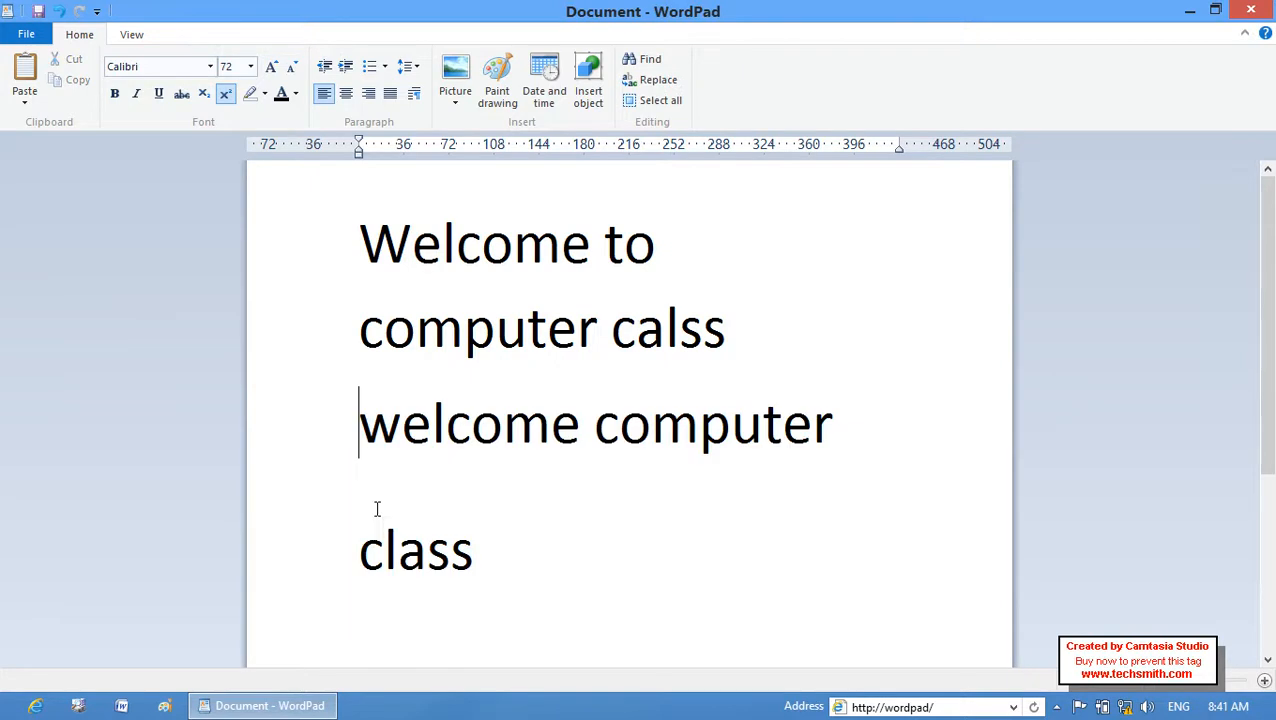
{"action": "double_click", "coordinate": [374, 540]}
{"action": "left_click", "coordinate": [368, 550]}
{"action": "mouse_move", "coordinate": [352, 558]}
{"action": "left_mouse_down"}
{"action": "mouse_move", "coordinate": [376, 390]}
{"action": "mouse_move", "coordinate": [356, 265]}
{"action": "mouse_move", "coordinate": [389, 498]}
{"action": "mouse_move", "coordinate": [359, 513]}
{"action": "mouse_move", "coordinate": [367, 541]}
{"action": "left_mouse_up"}
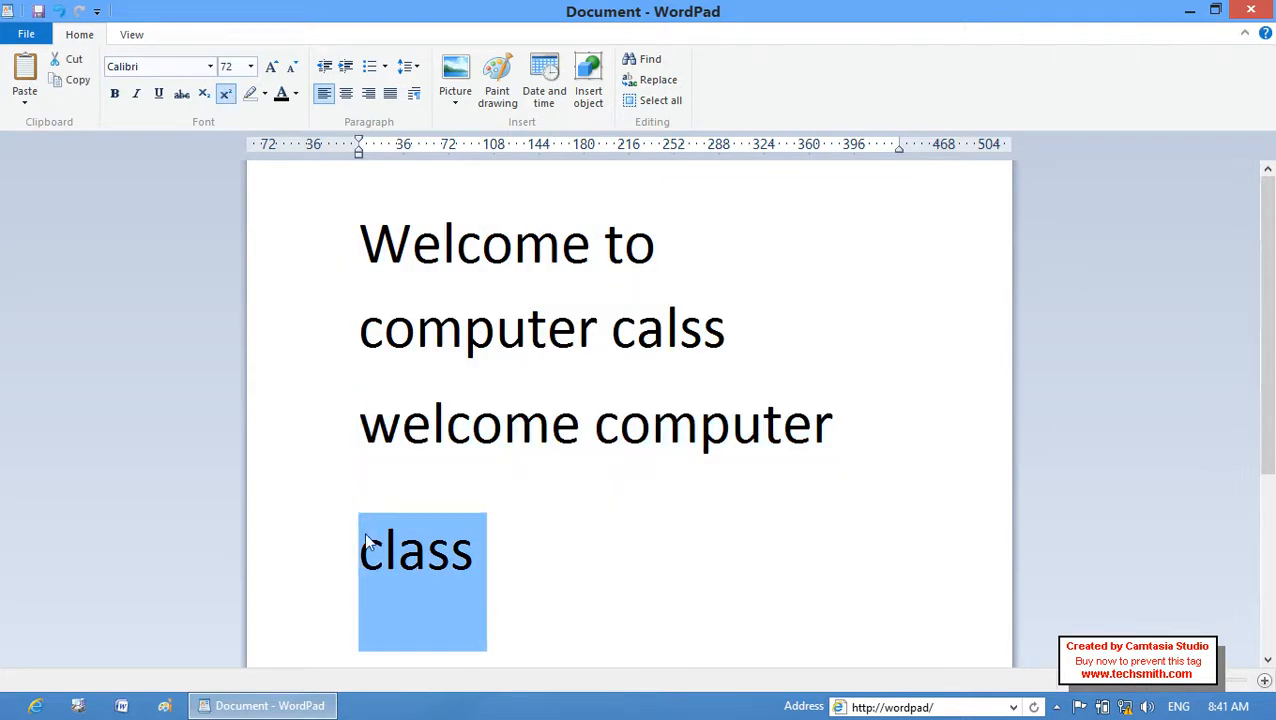
{"action": "left_click", "coordinate": [365, 548]}
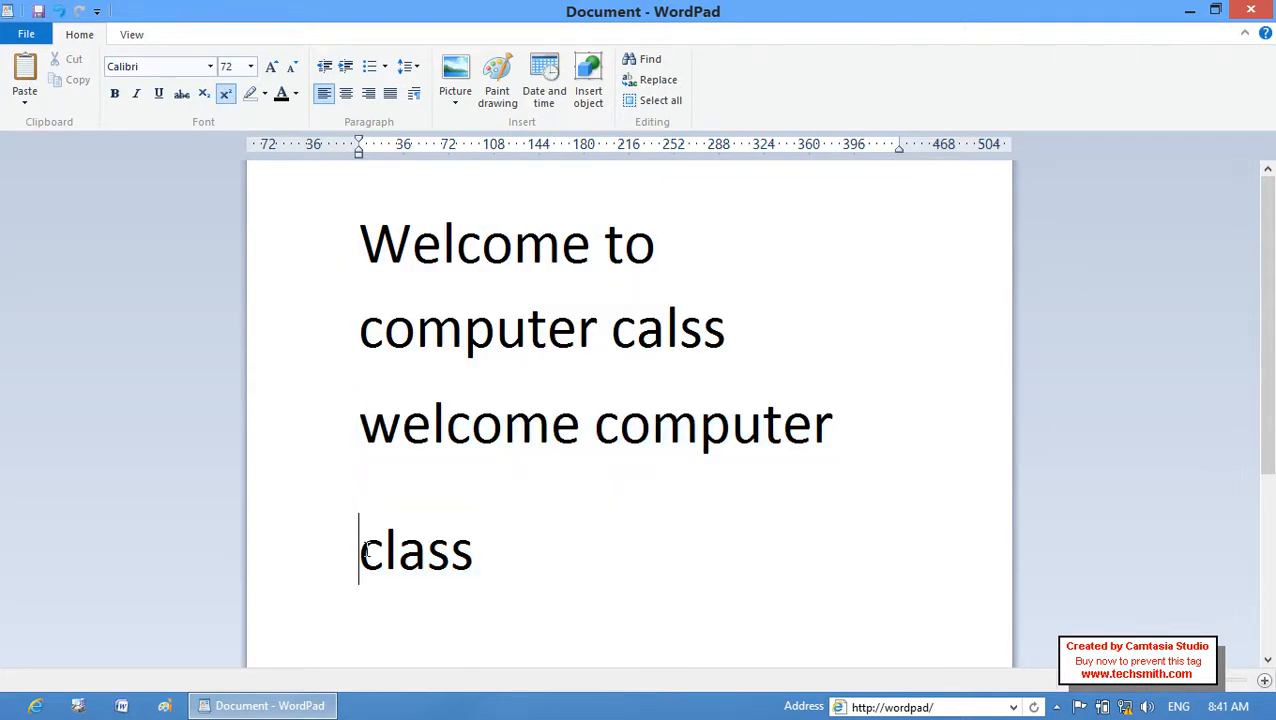
{"action": "triple_click", "coordinate": [606, 263]}
{"action": "double_click", "coordinate": [605, 262]}
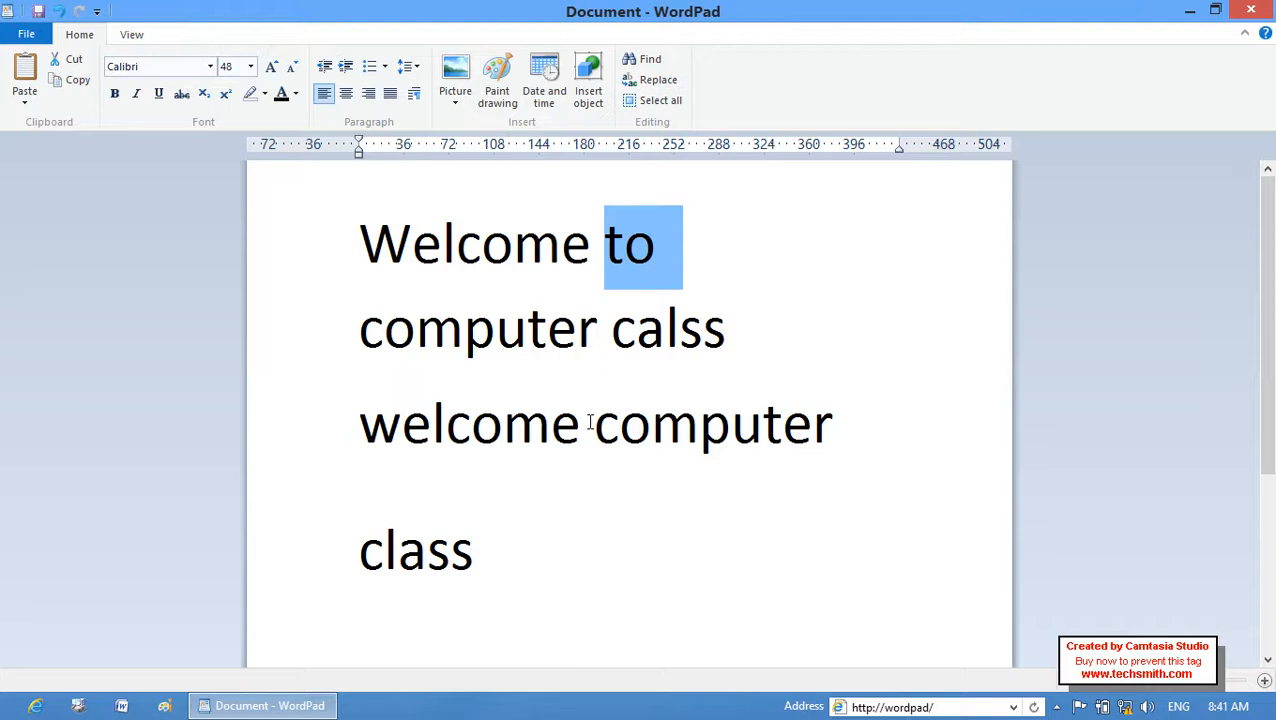
Delete all the text in the document and undo the deletion
{"action": "left_click_drag", "start_coordinate": [484, 530], "coordinate": [291, 172]}
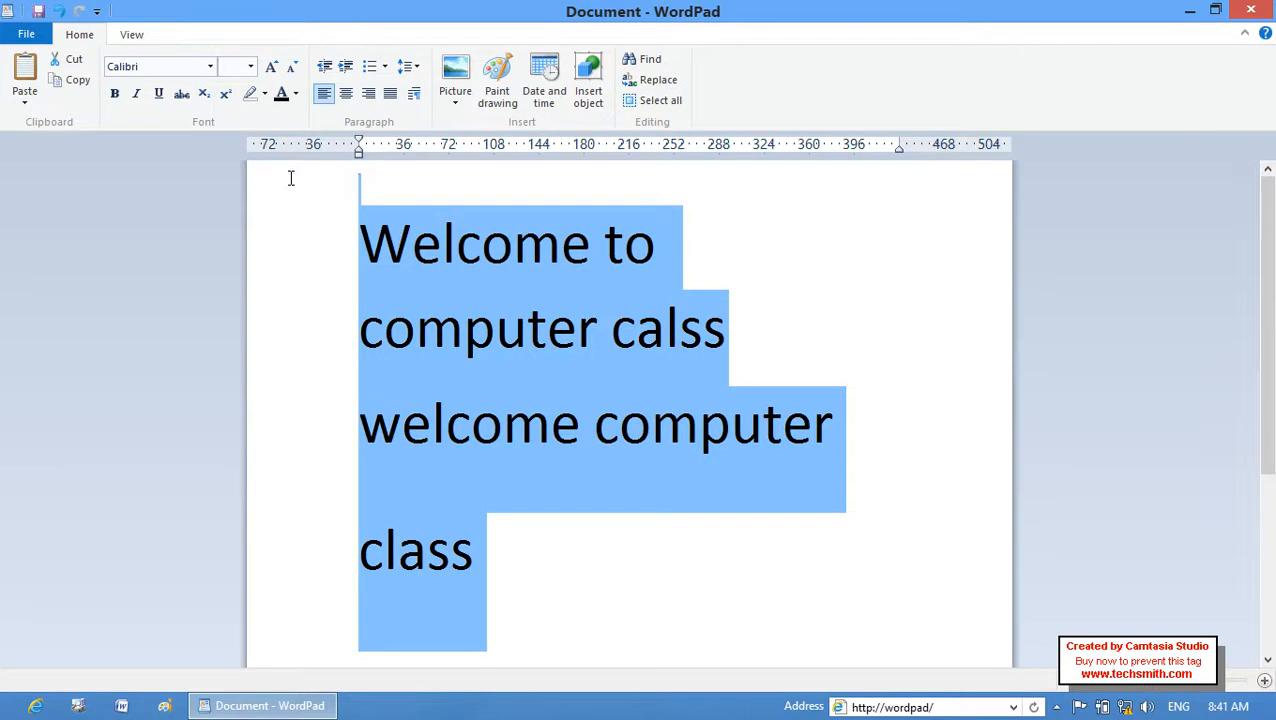
{"action": "key", "text": "BackSpace"}
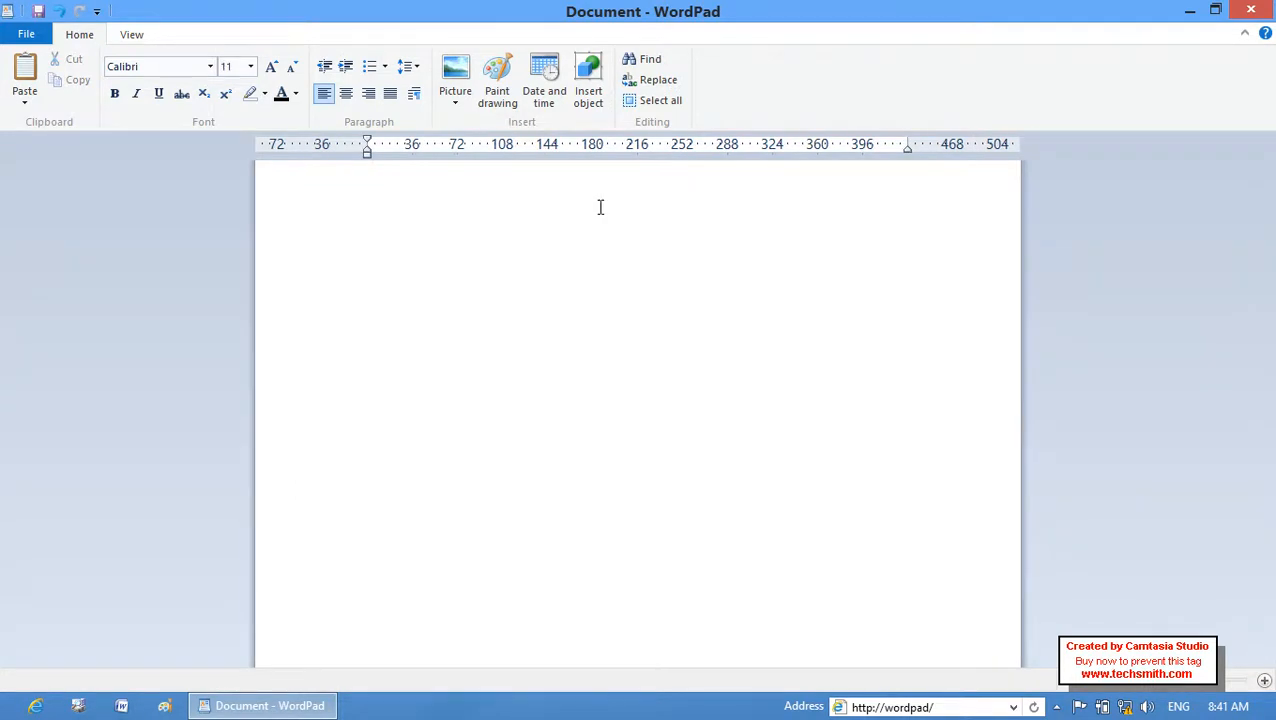
{"action": "key", "text": "ctrl+z"}
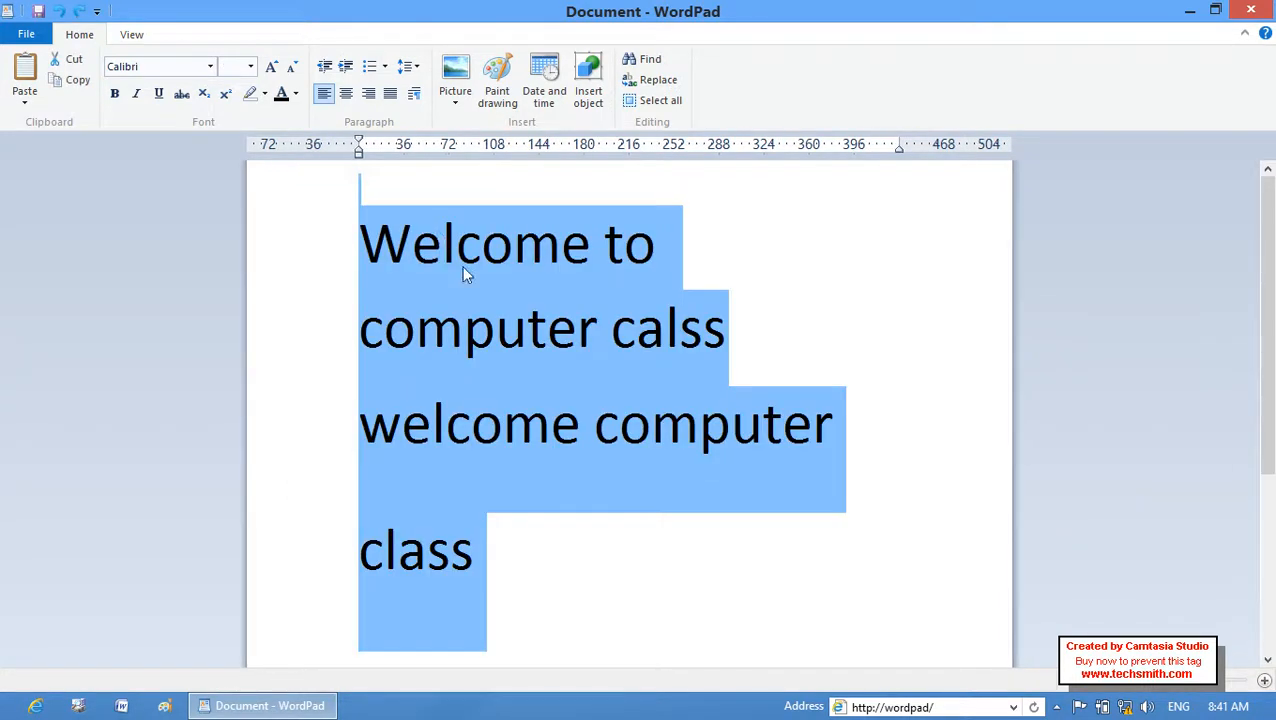
Set the font size of the opening sentence "Welcome to computer calss" to 26
{"action": "left_click_drag", "start_coordinate": [758, 368], "coordinate": [322, 236]}
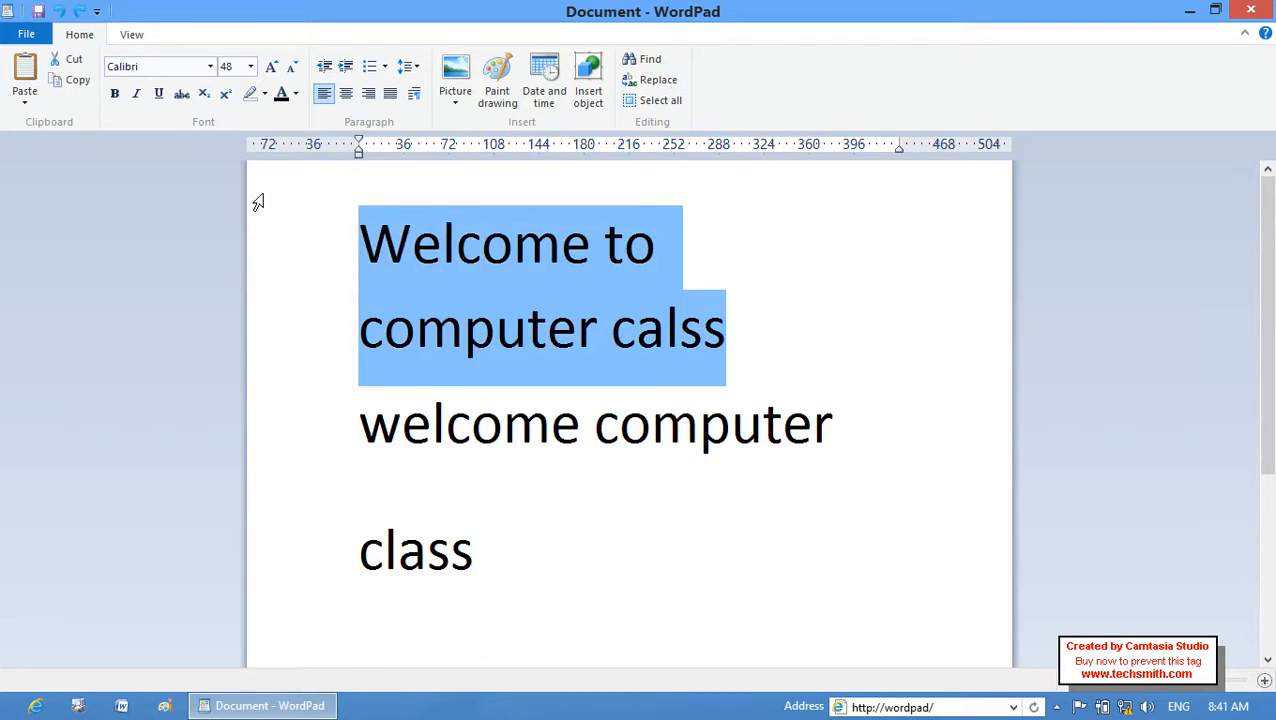
{"action": "left_click", "coordinate": [250, 66]}
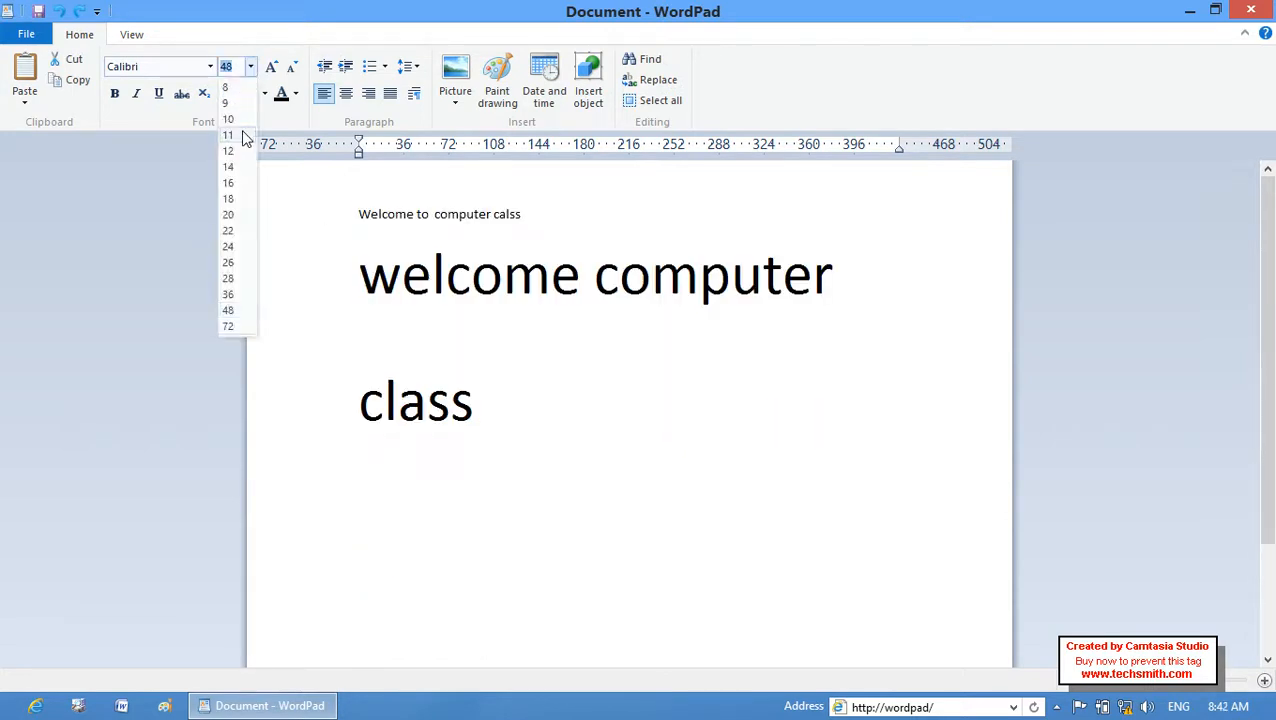
{"action": "left_click", "coordinate": [239, 263]}
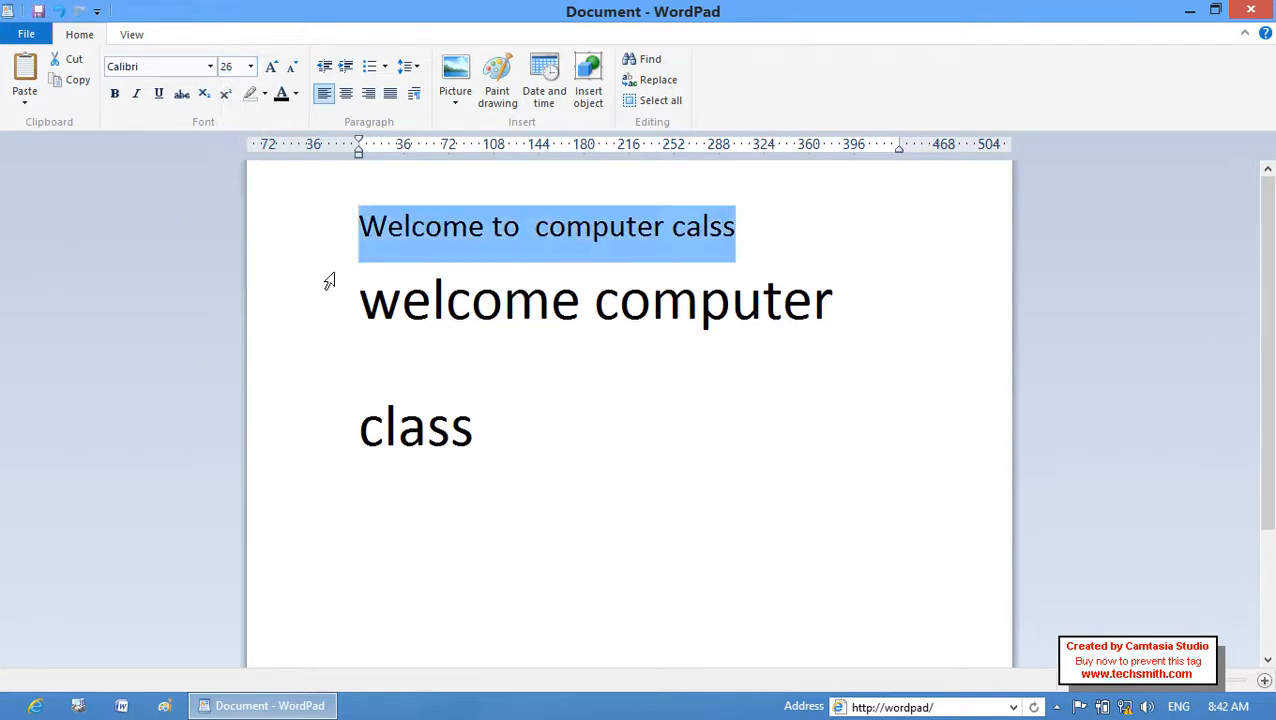
Try highlight colors on the opening sentence, ending with dark green
{"action": "left_click", "coordinate": [265, 96]}
{"action": "left_click", "coordinate": [280, 147]}
{"action": "left_click", "coordinate": [265, 96]}
{"action": "left_click", "coordinate": [332, 146]}
{"action": "left_click", "coordinate": [476, 337]}
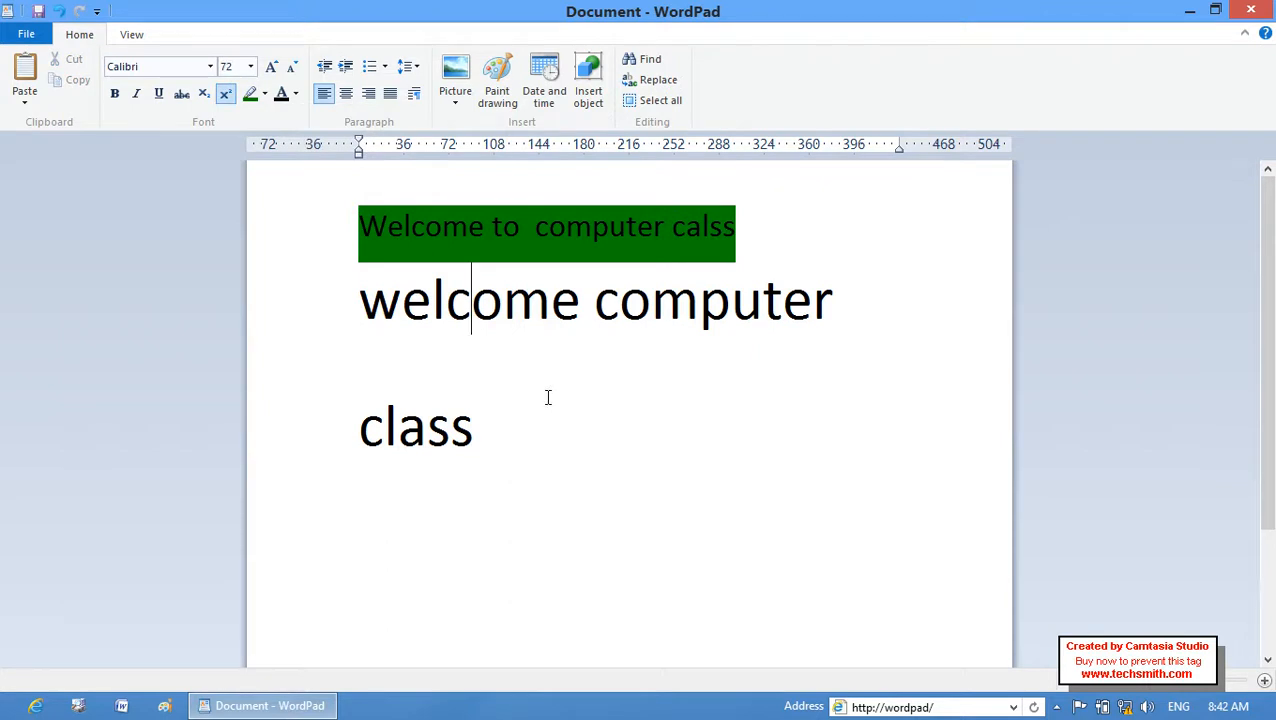
Highlight the "welcome computer" line in dark blue
{"action": "left_click_drag", "start_coordinate": [863, 339], "coordinate": [550, 327]}
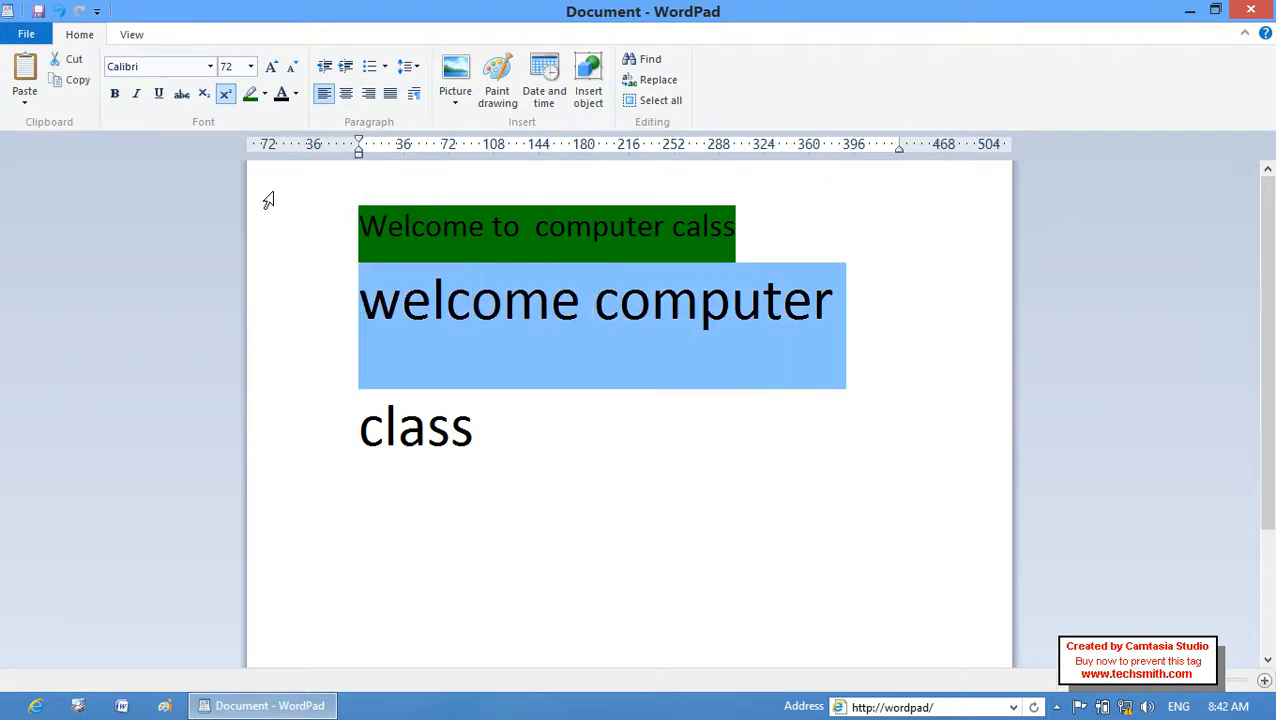
{"action": "left_click", "coordinate": [265, 95]}
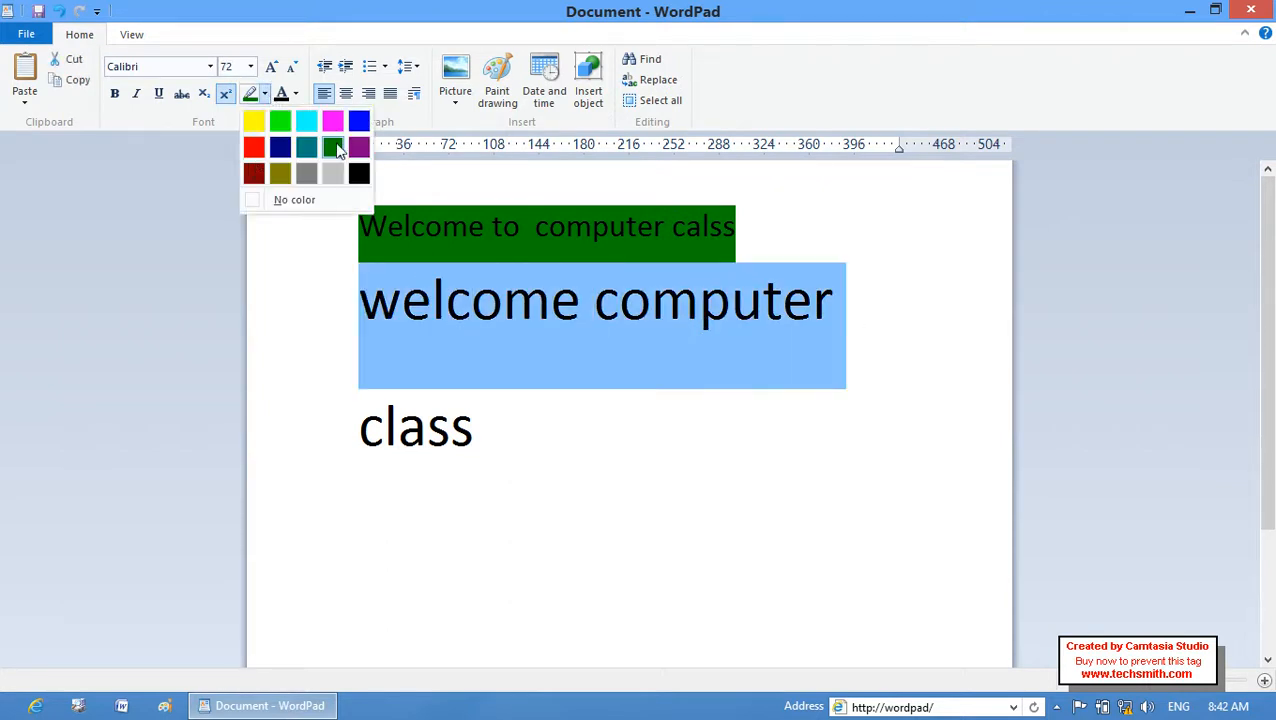
{"action": "left_click", "coordinate": [280, 148]}
{"action": "left_click", "coordinate": [818, 398]}
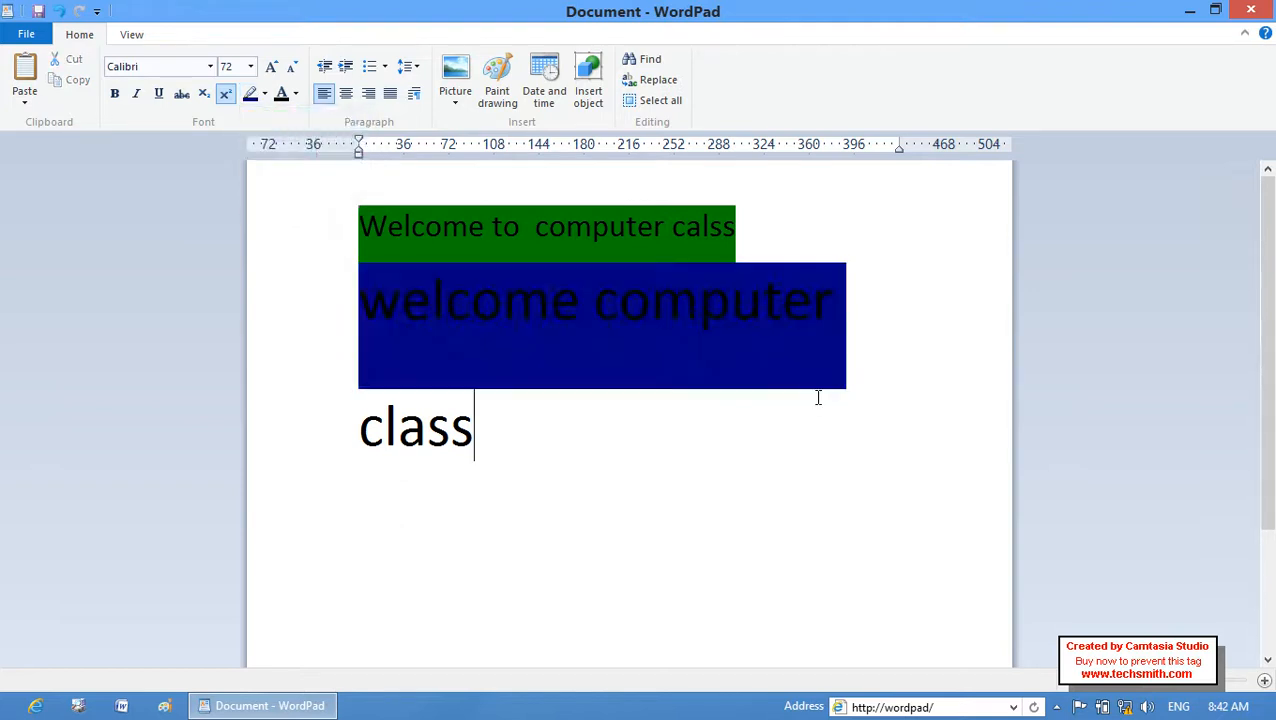
Insert two blank lines after the opening sentence and remove them again
{"action": "left_click", "coordinate": [840, 307]}
{"action": "left_click", "coordinate": [733, 232]}
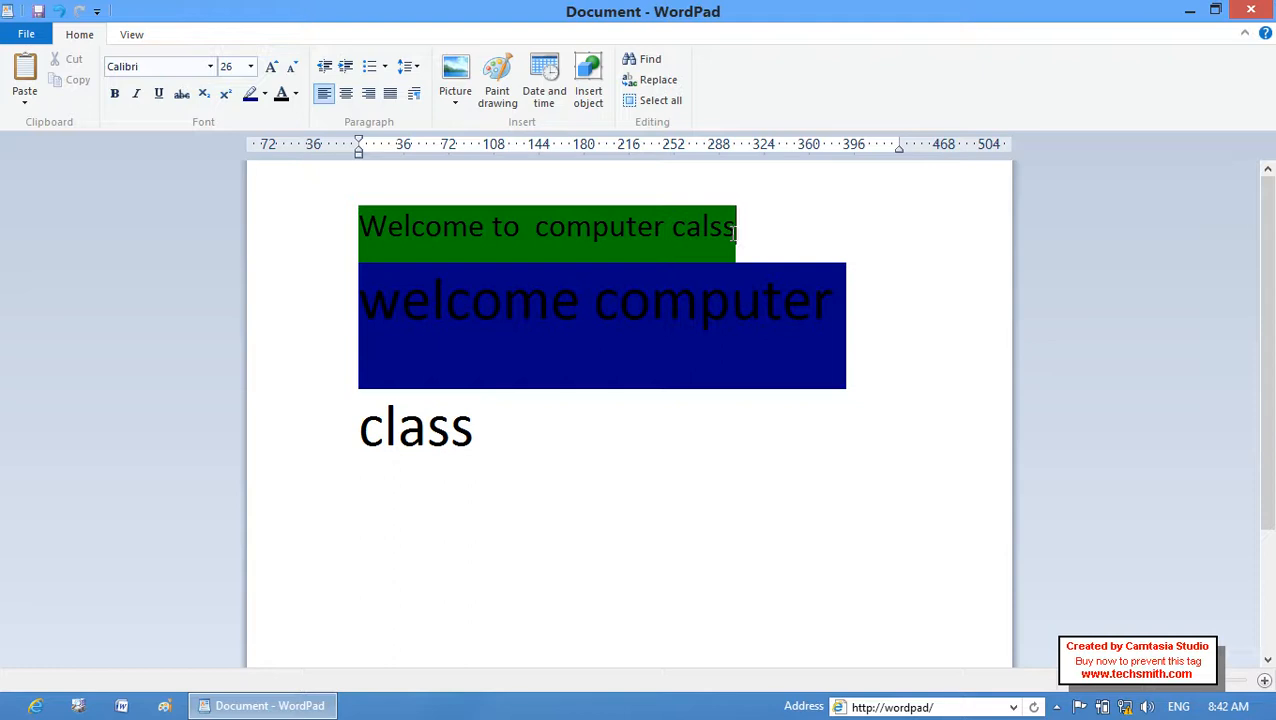
{"action": "key", "text": "Return"}
{"action": "key", "text": "Return"}
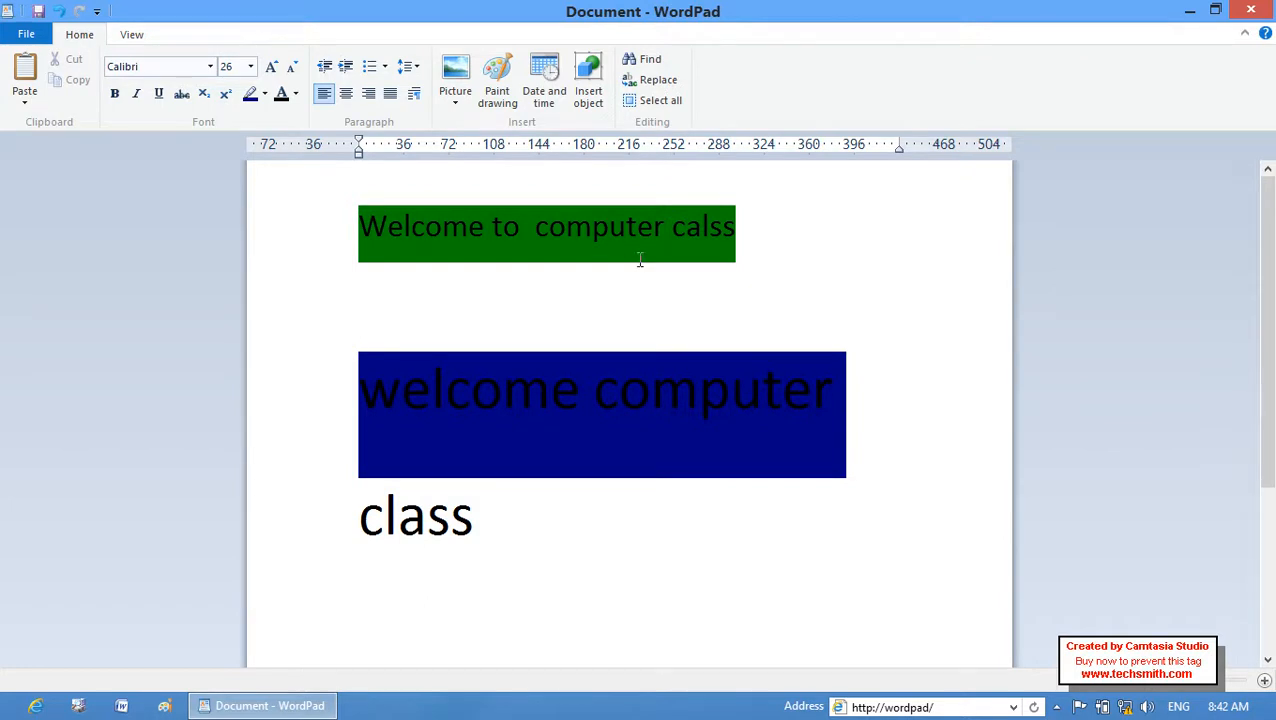
{"action": "key", "text": "BackSpace"}
{"action": "key", "text": "BackSpace"}
Write the filler lines "fadf", "fas", "dfasdfasdf", "fasdfads", "dfasdfasd" and "dfasd" below the opening sentence
{"action": "key", "text": "Return"}
{"action": "type", "text": "fadf"}
{"action": "key", "text": "Return"}
{"action": "type", "text": "fasd"}
{"action": "key", "text": "Return"}
{"action": "type", "text": "dfasdfa"}
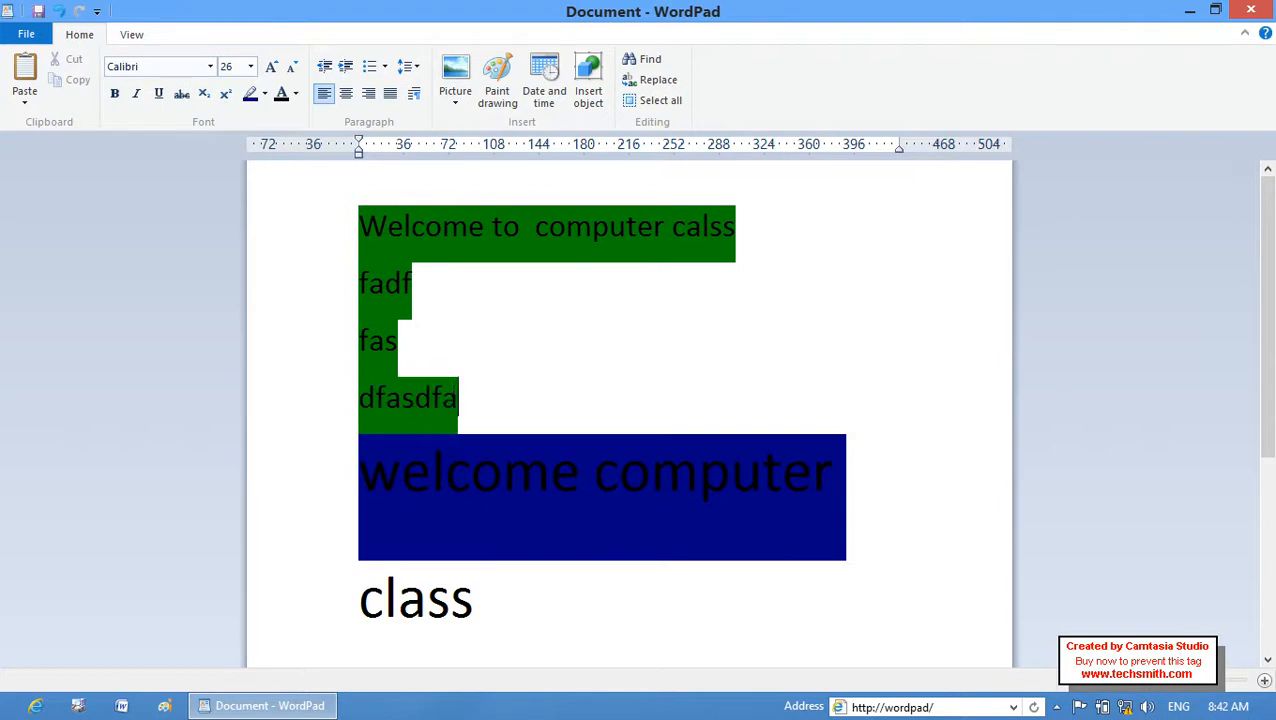
{"action": "type", "text": "sdf"}
{"action": "key", "text": "Return"}
{"action": "type", "text": "fasdfads"}
{"action": "key", "text": "Return"}
{"action": "type", "text": "dfasdfasd"}
{"action": "key", "text": "Return"}
{"action": "type", "text": "dfasd"}
{"action": "left_click_drag", "start_coordinate": [586, 452], "coordinate": [581, 690]}
{"action": "left_click", "coordinate": [511, 272]}
{"action": "left_click_drag", "start_coordinate": [511, 272], "coordinate": [484, 581]}
{"action": "left_click", "coordinate": [471, 561]}
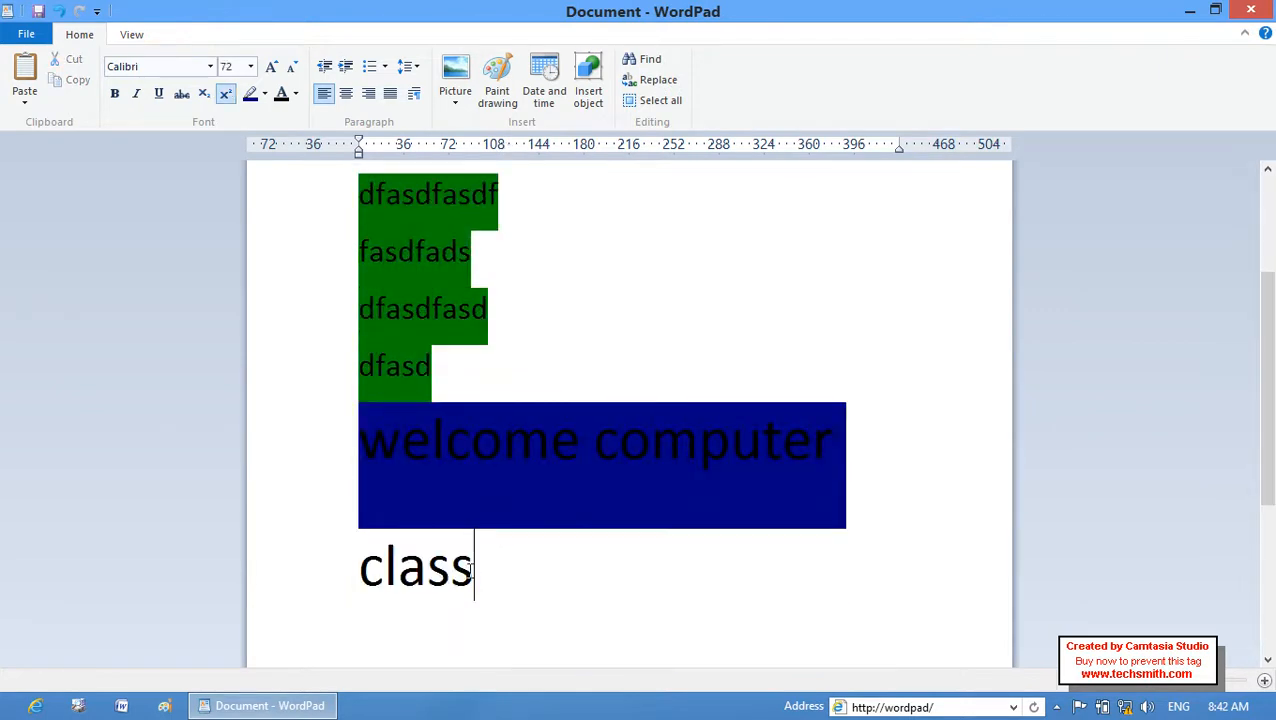
Start a new line after "welcome computer" and write a long run of random filler letters in its highlight color
{"action": "left_click", "coordinate": [820, 455]}
{"action": "key", "text": "Right"}
{"action": "key", "text": "Return"}
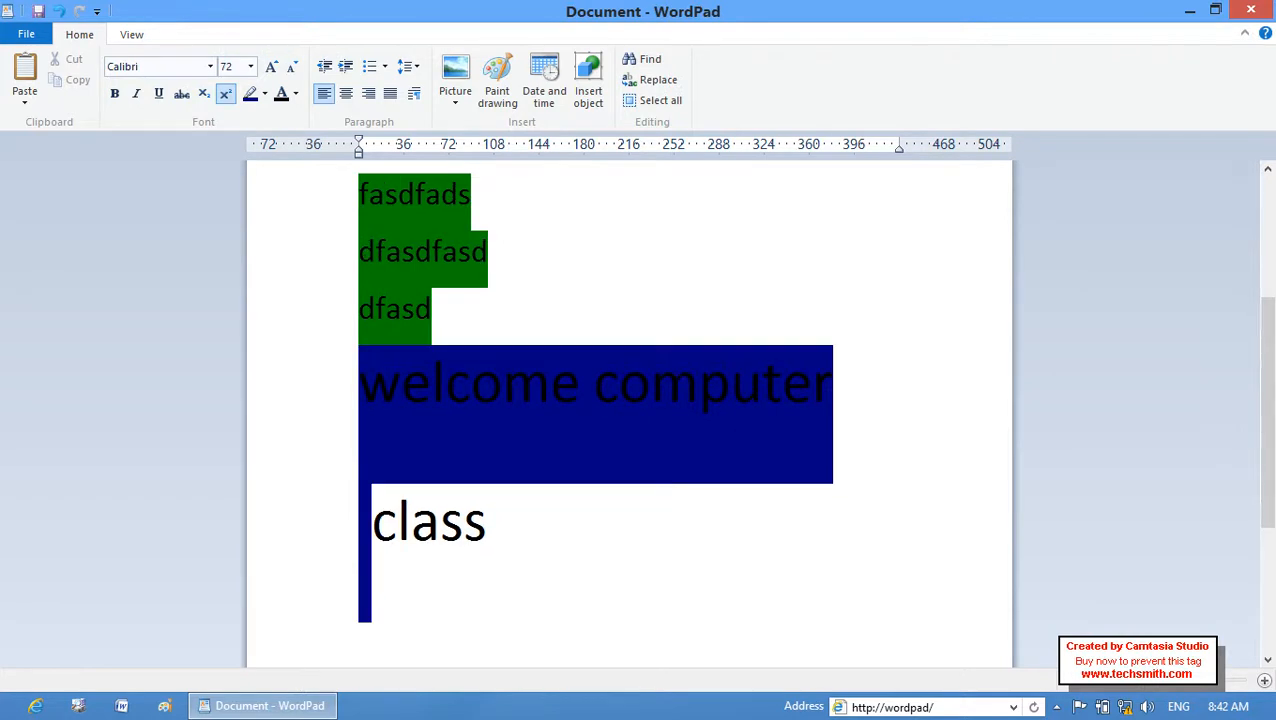
{"action": "type", "text": "fasdfasdfasdfasdfasdfasdfasd"}
{"action": "type", "text": "fasdfasfasdfasdfasdfasdfsafasfd"}
{"action": "type", "text": "asfadsf"}
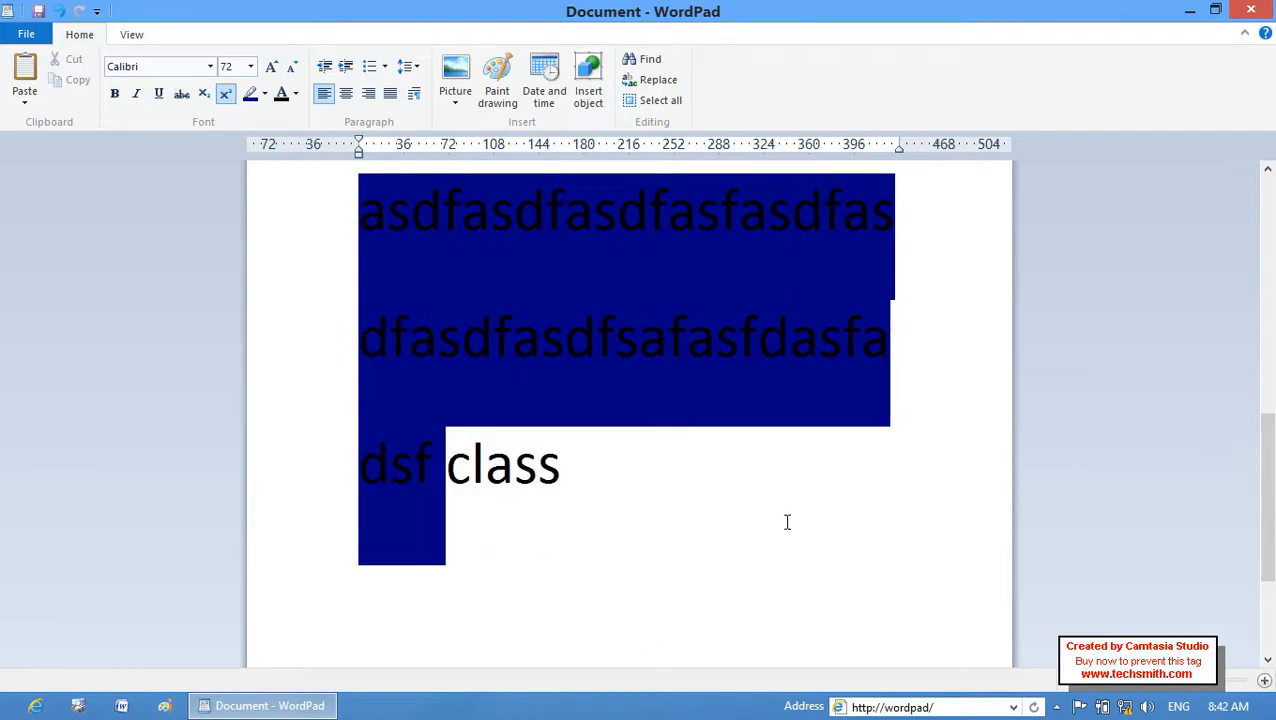
Undo all the filler text and the dark blue highlight on the "welcome computer" line
{"action": "key", "text": "ctrl+z"}
{"action": "key", "text": "ctrl+z"}
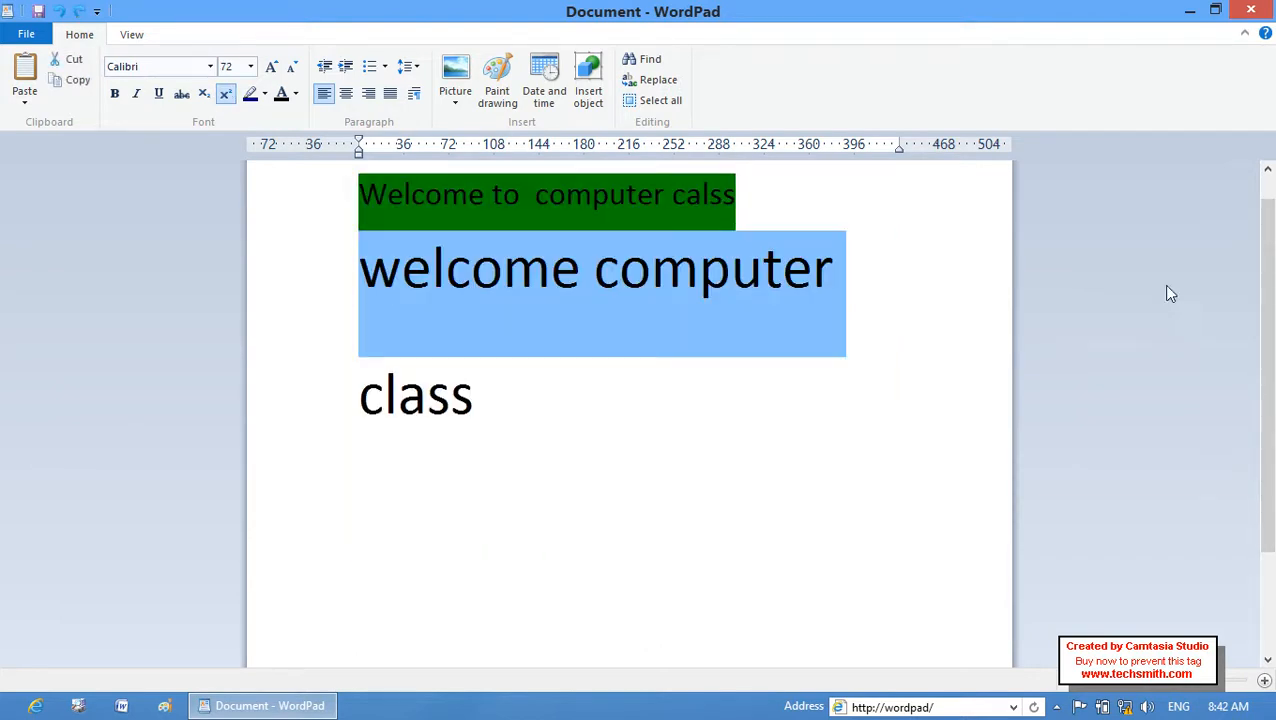
{"action": "scroll", "coordinate": [1170, 293], "scroll_direction": "up", "scroll_amount": 1}
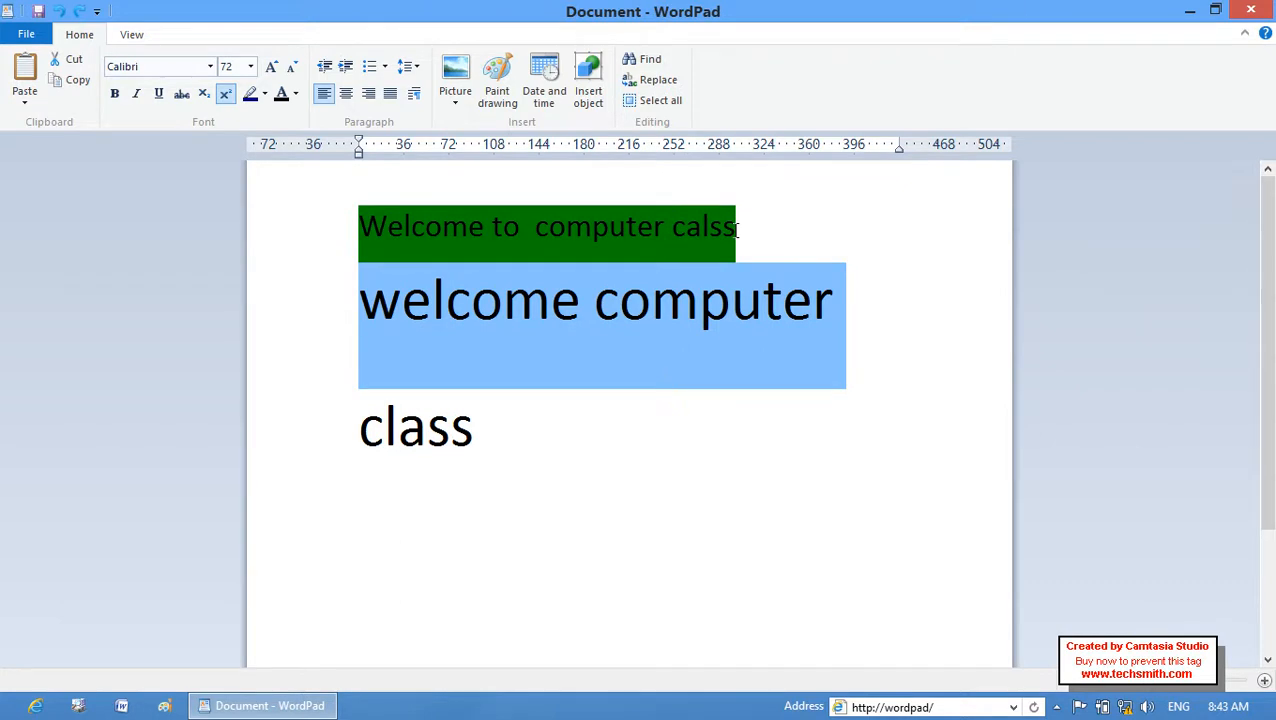
Remove the highlight color from the whole opening sentence
{"action": "left_click", "coordinate": [846, 325]}
{"action": "left_click_drag", "start_coordinate": [740, 228], "coordinate": [358, 228]}
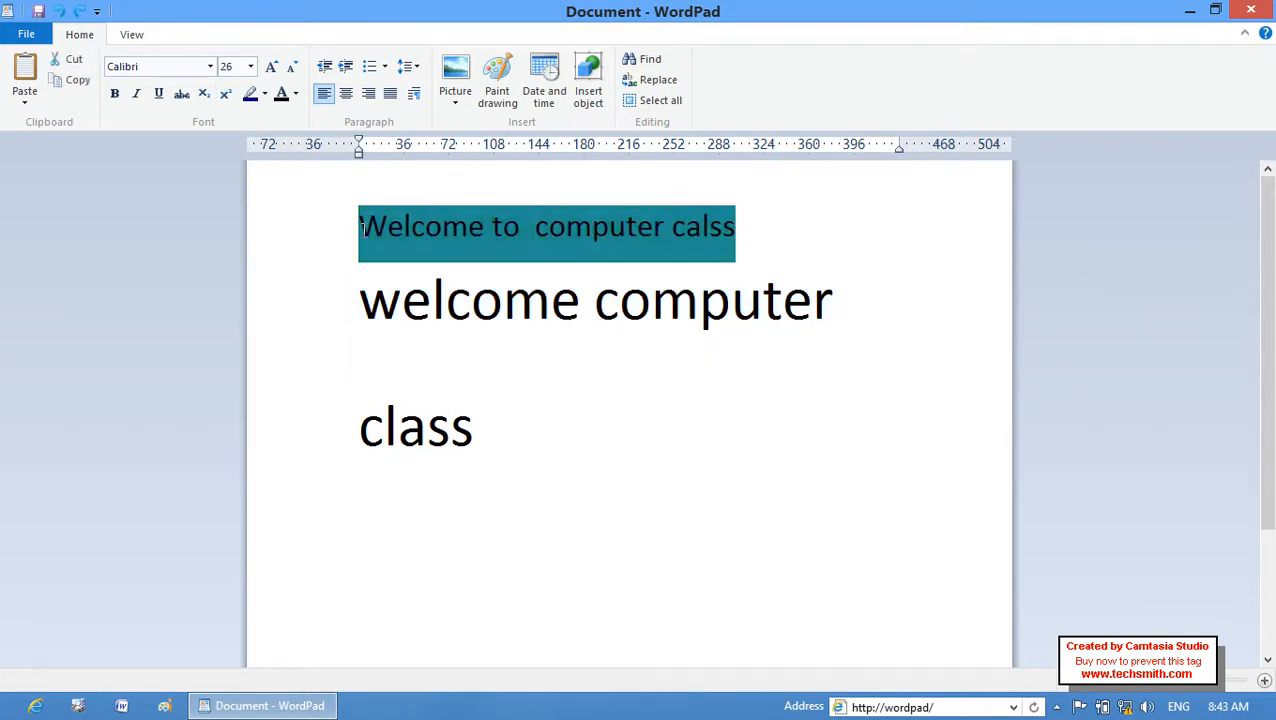
{"action": "left_click", "coordinate": [265, 94]}
{"action": "left_click", "coordinate": [294, 200]}
{"action": "left_click", "coordinate": [700, 290]}
Highlight the word "calss" in the opening sentence in bright green
{"action": "left_click_drag", "start_coordinate": [738, 226], "coordinate": [672, 227]}
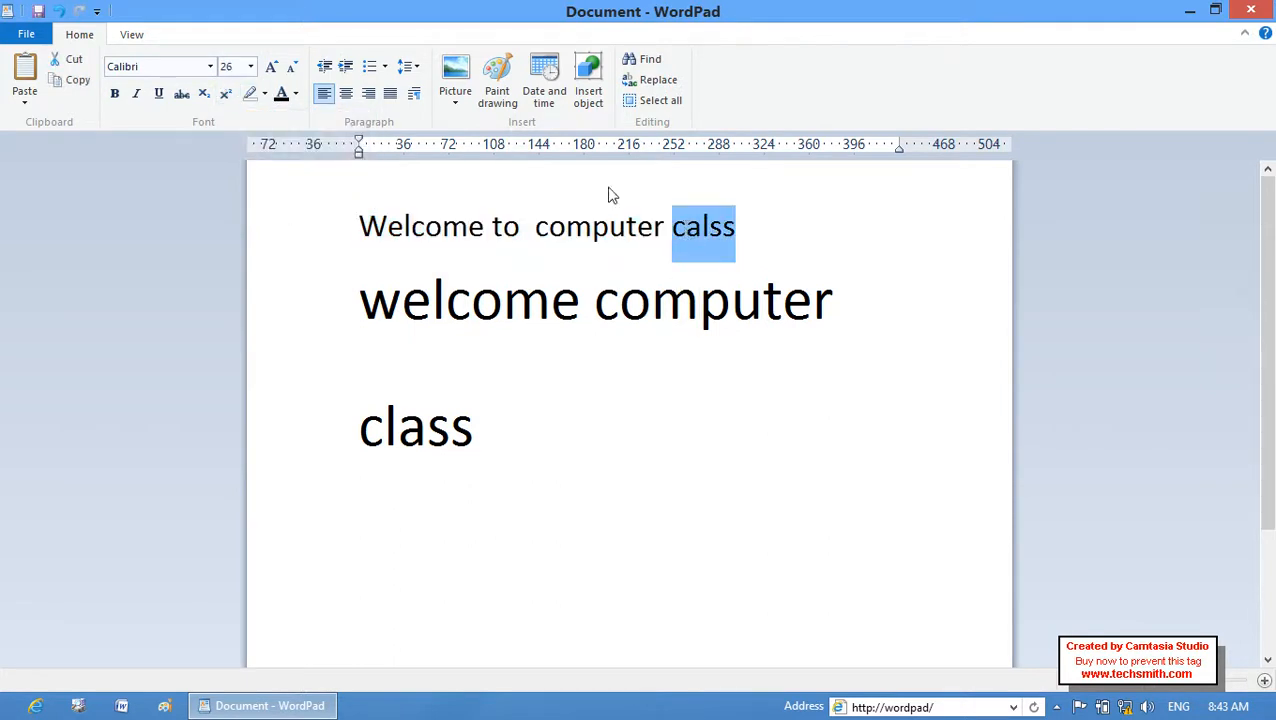
{"action": "left_click", "coordinate": [265, 95]}
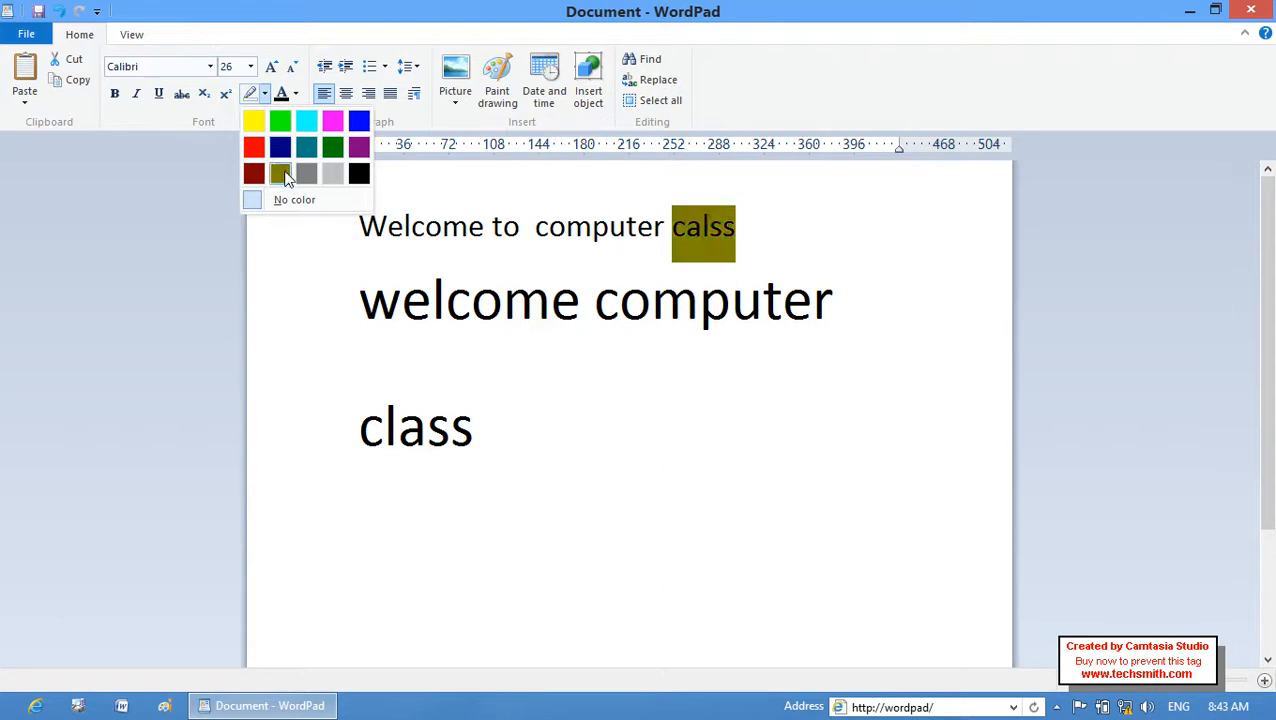
{"action": "left_click", "coordinate": [280, 121]}
{"action": "left_click", "coordinate": [708, 270]}
Remove the highlight from the word "calss" and change its text color to green
{"action": "left_click_drag", "start_coordinate": [760, 222], "coordinate": [672, 227]}
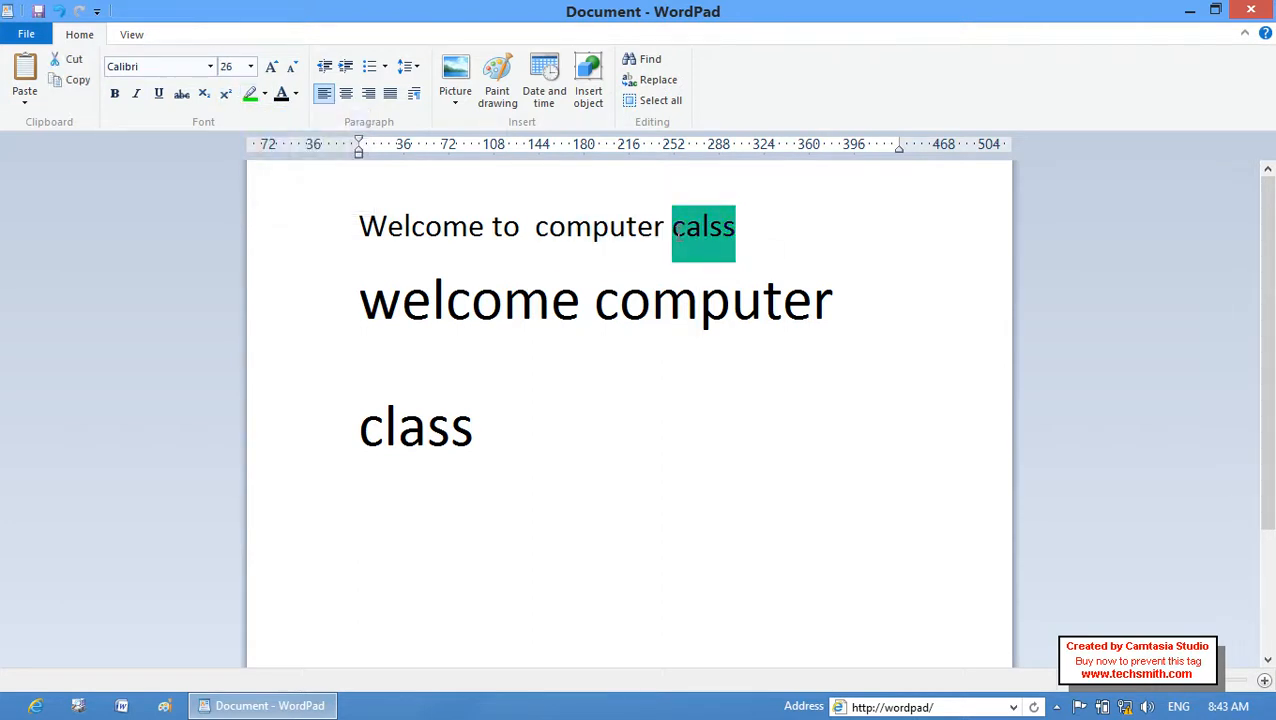
{"action": "left_click", "coordinate": [265, 95]}
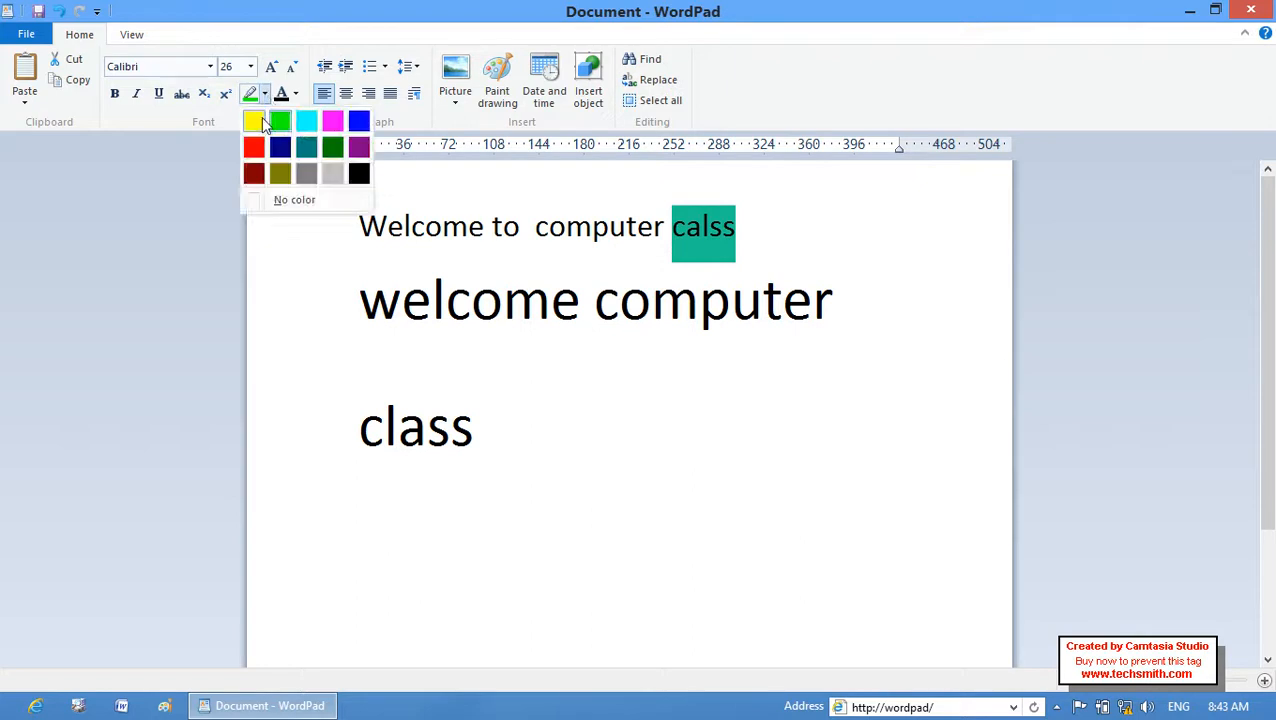
{"action": "left_click", "coordinate": [288, 203]}
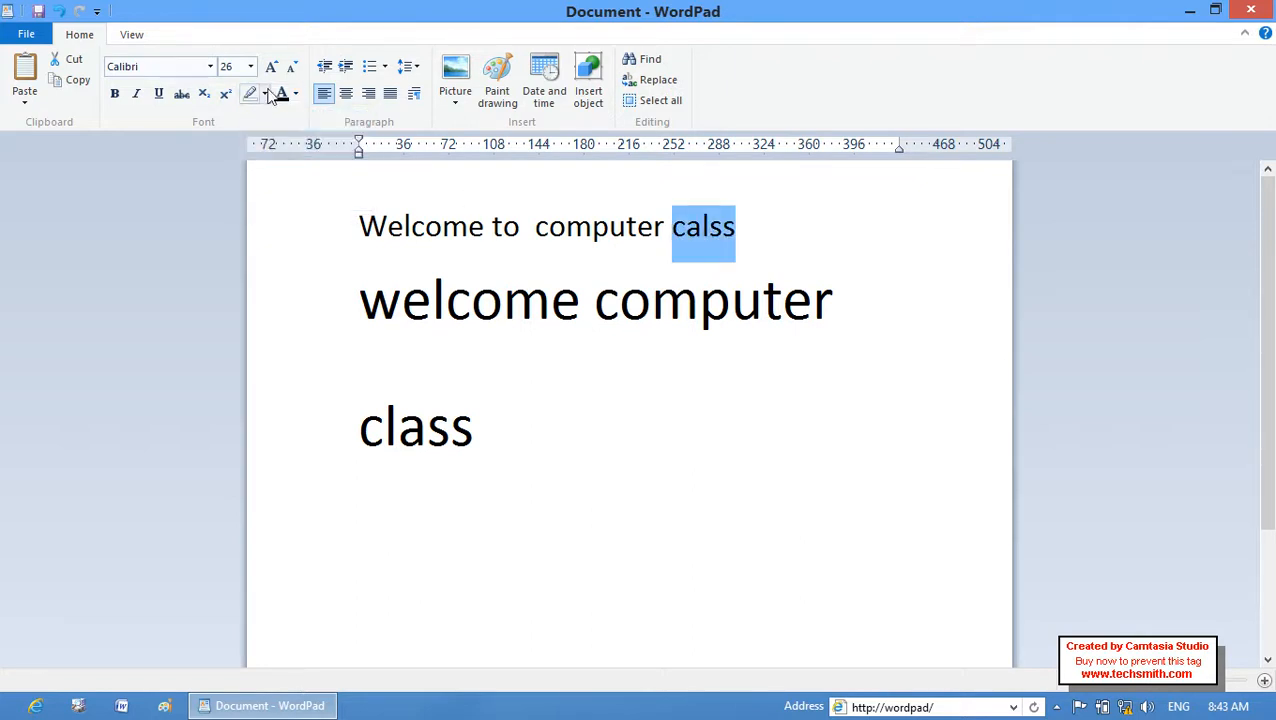
{"action": "left_click", "coordinate": [296, 94]}
{"action": "left_click", "coordinate": [301, 188]}
{"action": "left_click", "coordinate": [608, 337]}
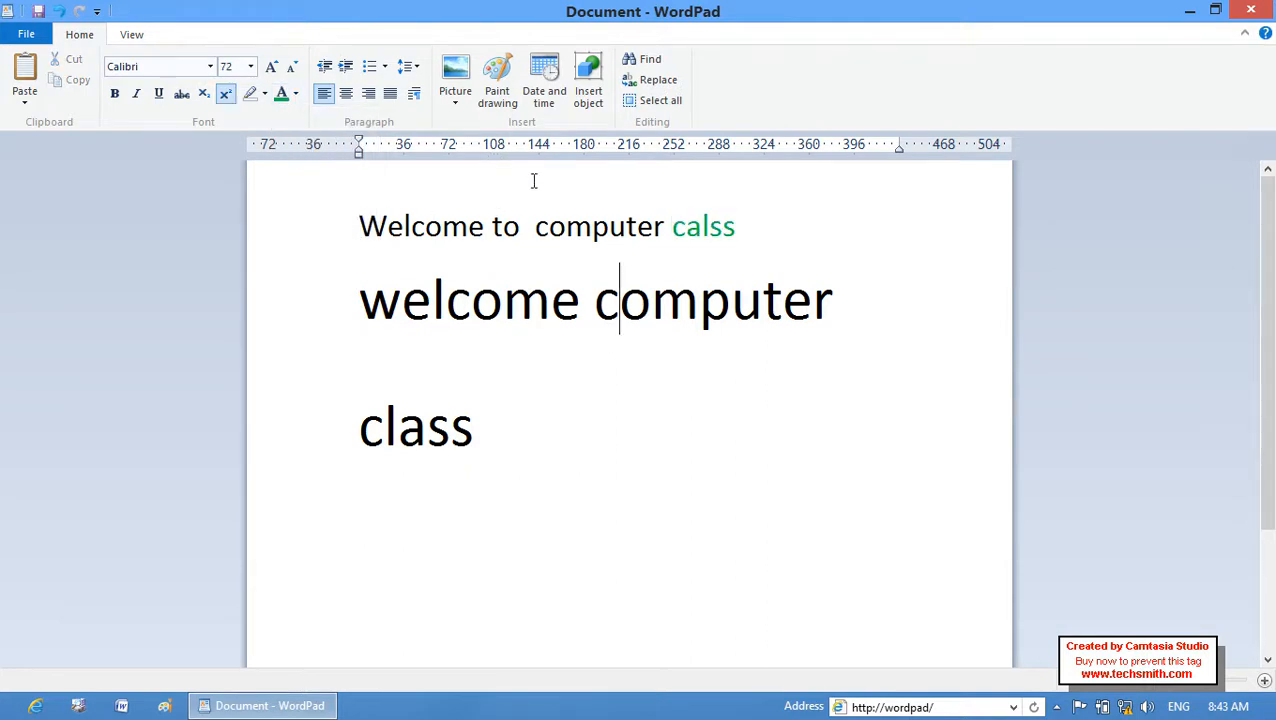
Apply the same green text color to the "welcome computer" line
{"action": "left_click_drag", "start_coordinate": [851, 327], "coordinate": [362, 310]}
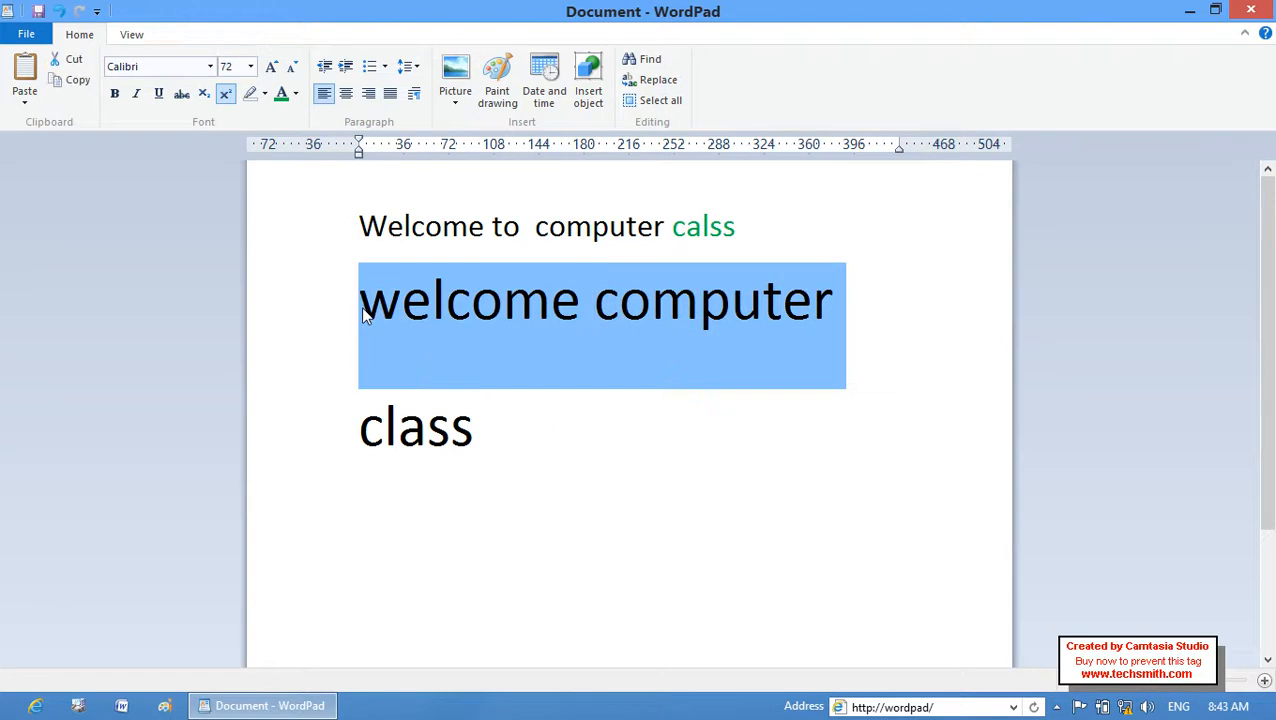
{"action": "left_click", "coordinate": [281, 93]}
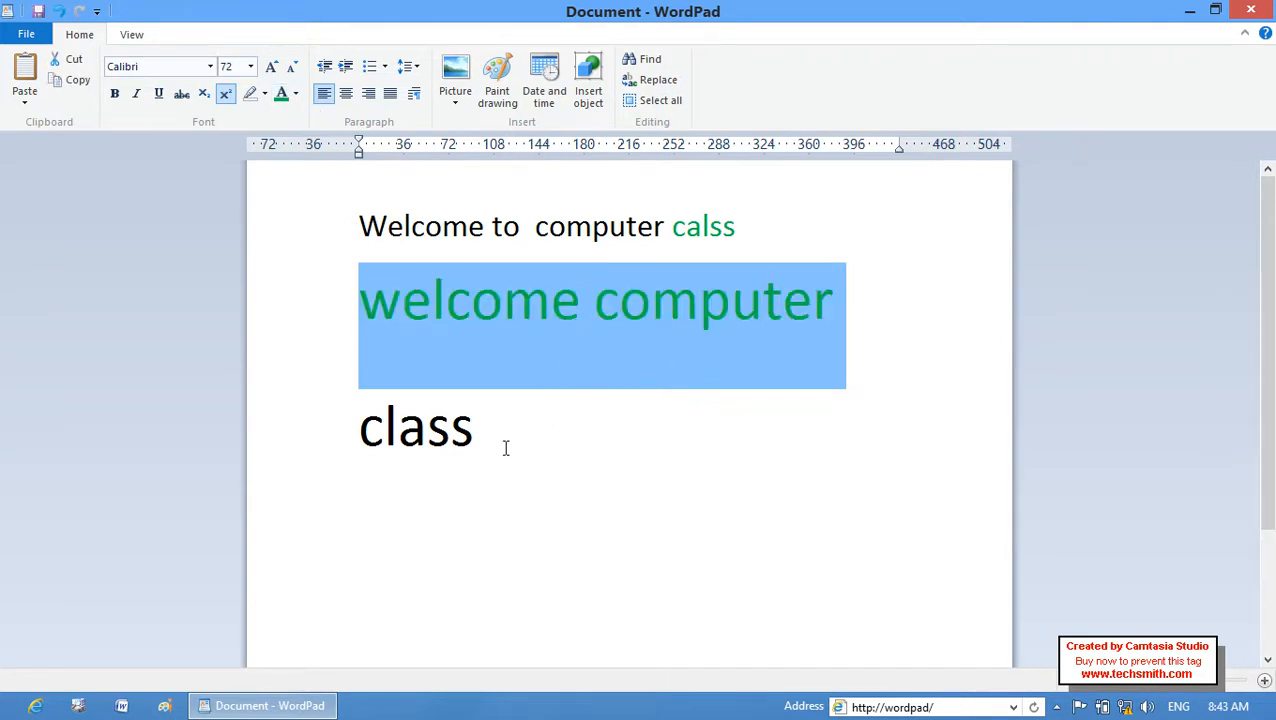
Highlight the word "class" below the "welcome computer" line in olive
{"action": "left_click_drag", "start_coordinate": [478, 432], "coordinate": [362, 440]}
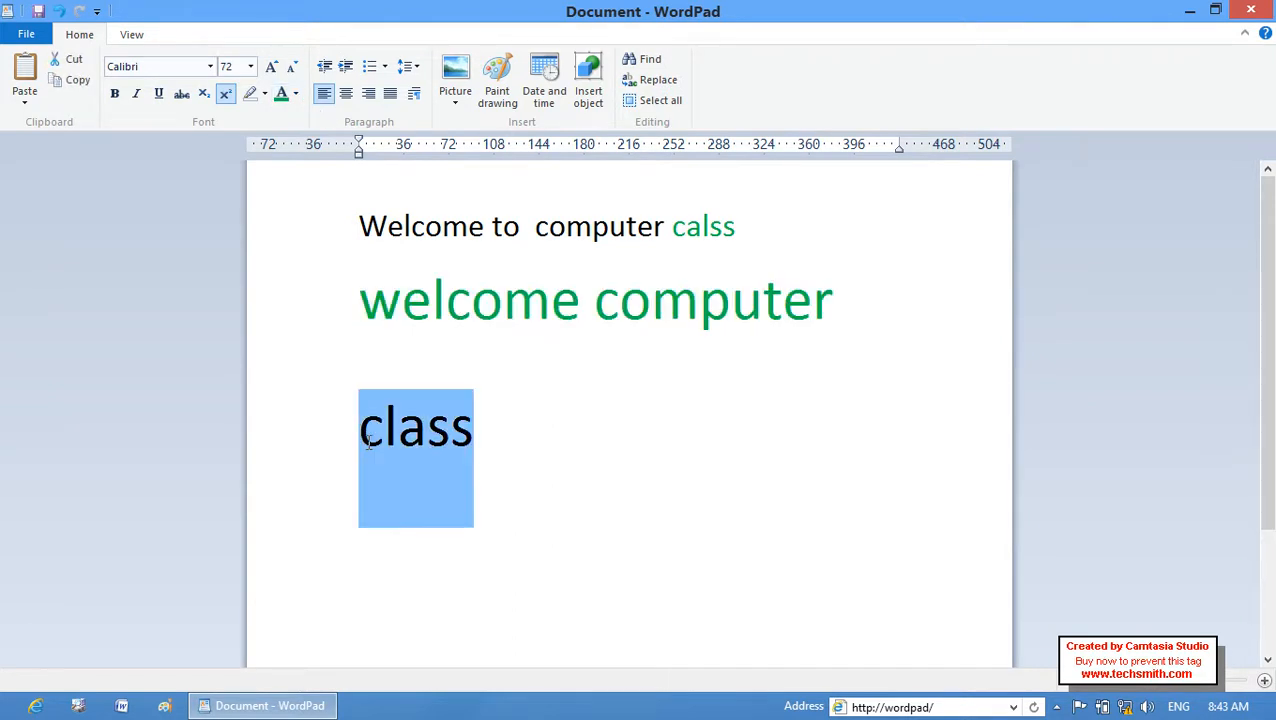
{"action": "left_click", "coordinate": [264, 94]}
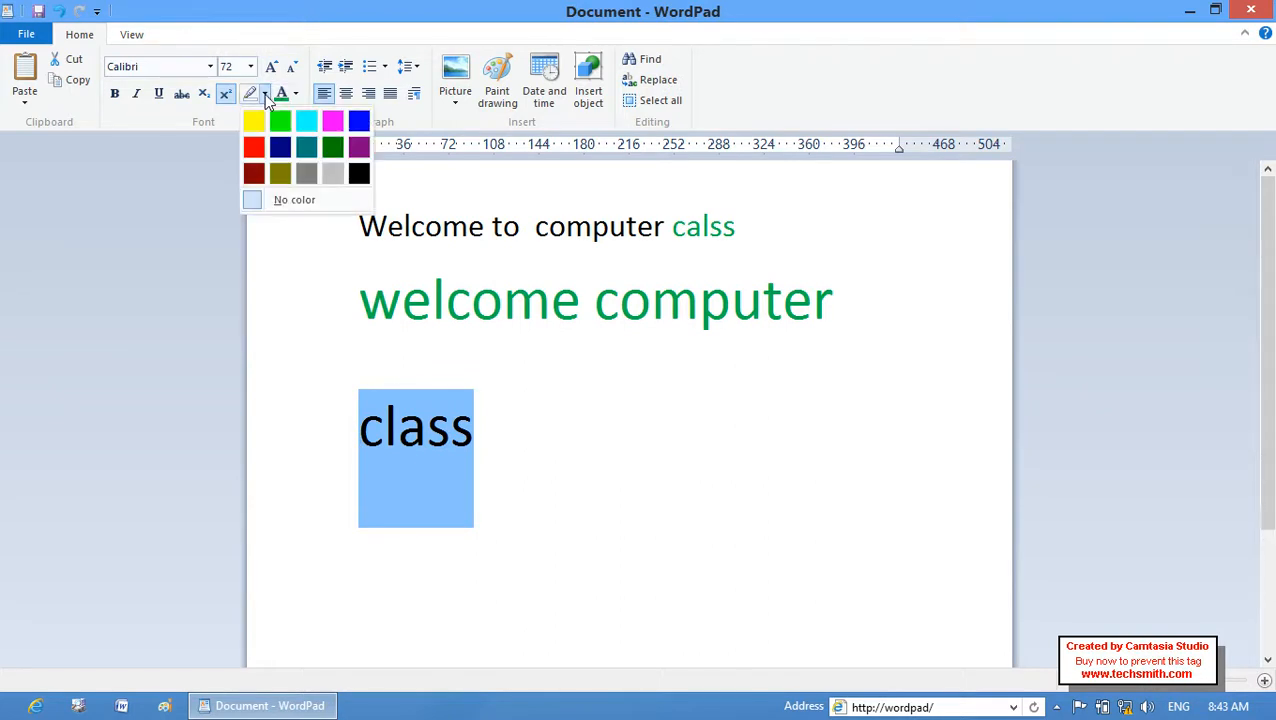
{"action": "left_click", "coordinate": [286, 172]}
{"action": "left_click", "coordinate": [464, 361]}
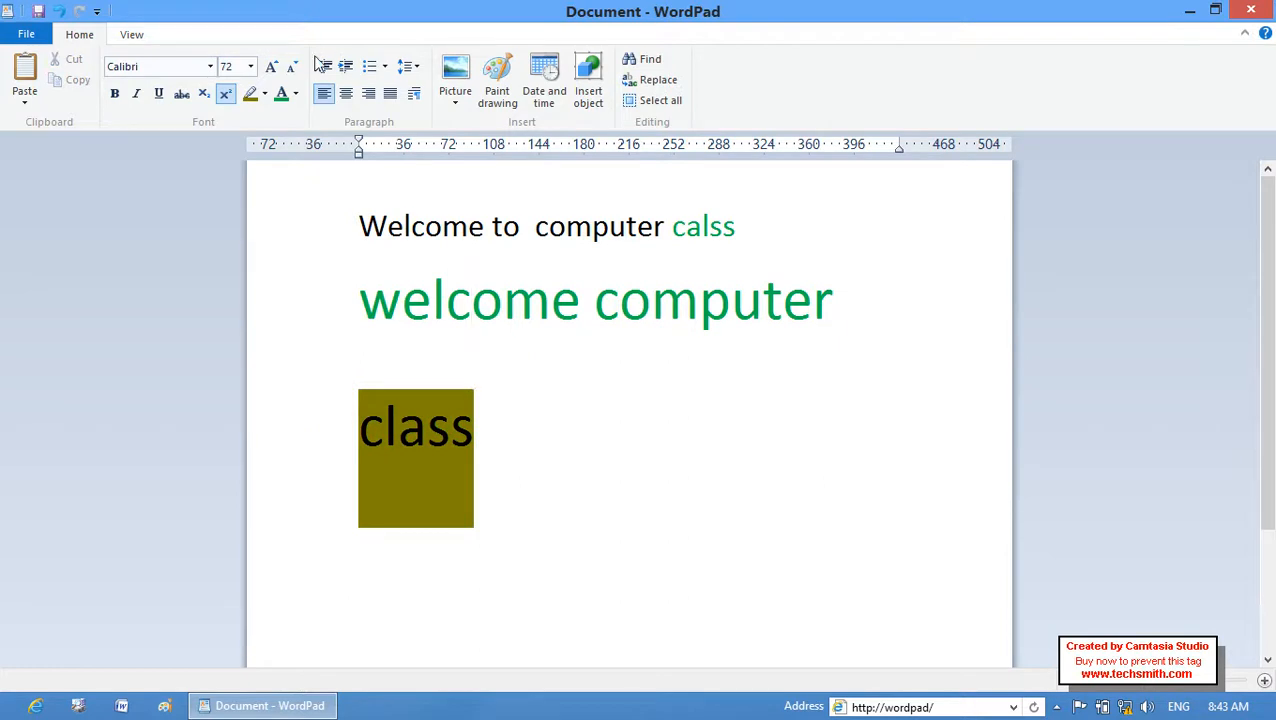
Select the whole opening sentence and shrink its font repeatedly, one size at a time
{"action": "left_click_drag", "start_coordinate": [740, 235], "coordinate": [348, 236]}
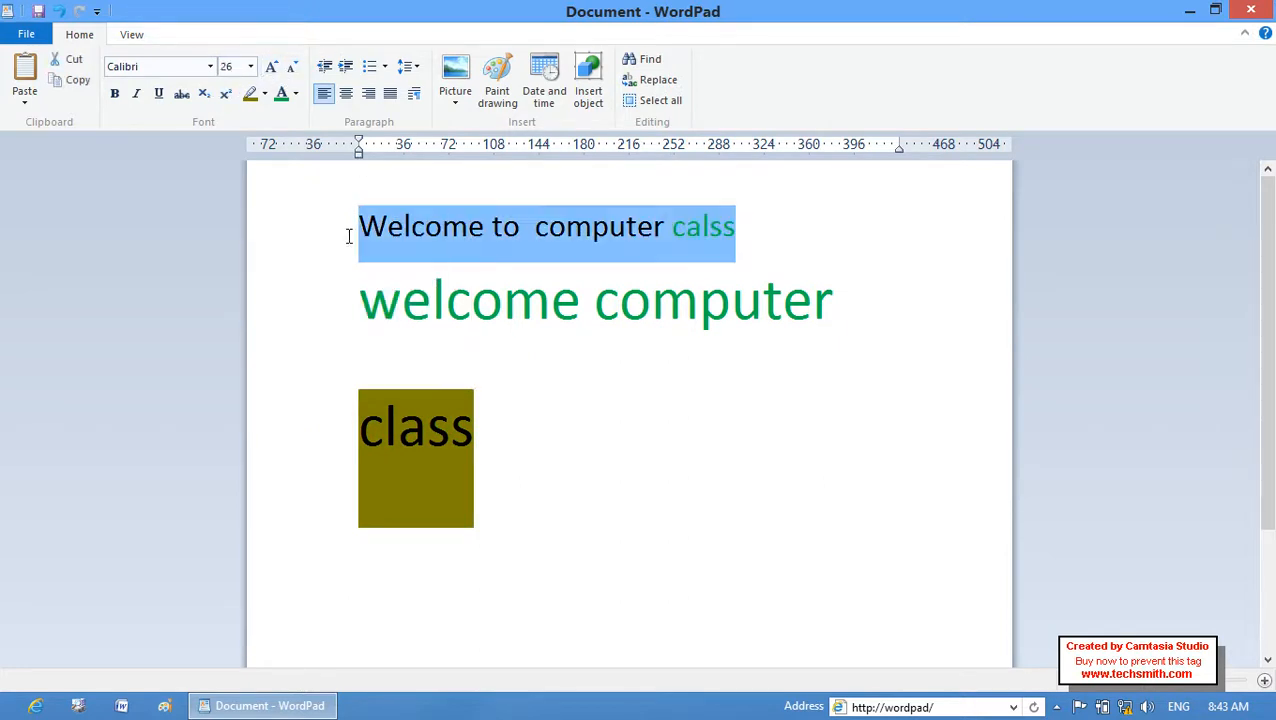
{"action": "left_click", "coordinate": [291, 69]}
{"action": "left_click", "coordinate": [291, 69]}
{"action": "left_click", "coordinate": [291, 69]}
{"action": "left_click", "coordinate": [291, 69]}
{"action": "left_click", "coordinate": [291, 69]}
{"action": "left_click", "coordinate": [291, 69]}
{"action": "left_click", "coordinate": [291, 69]}
{"action": "left_click", "coordinate": [291, 69]}
{"action": "left_click", "coordinate": [291, 69]}
{"action": "left_click", "coordinate": [291, 69]}
{"action": "left_click", "coordinate": [291, 69]}
{"action": "left_click", "coordinate": [291, 69]}
Enlarge the opening sentence's font through successive sizes and bring it down to 110
{"action": "left_click", "coordinate": [271, 67]}
{"action": "triple_click", "coordinate": [271, 67]}
{"action": "triple_click", "coordinate": [271, 67]}
{"action": "double_click", "coordinate": [271, 67]}
{"action": "triple_click", "coordinate": [271, 67]}
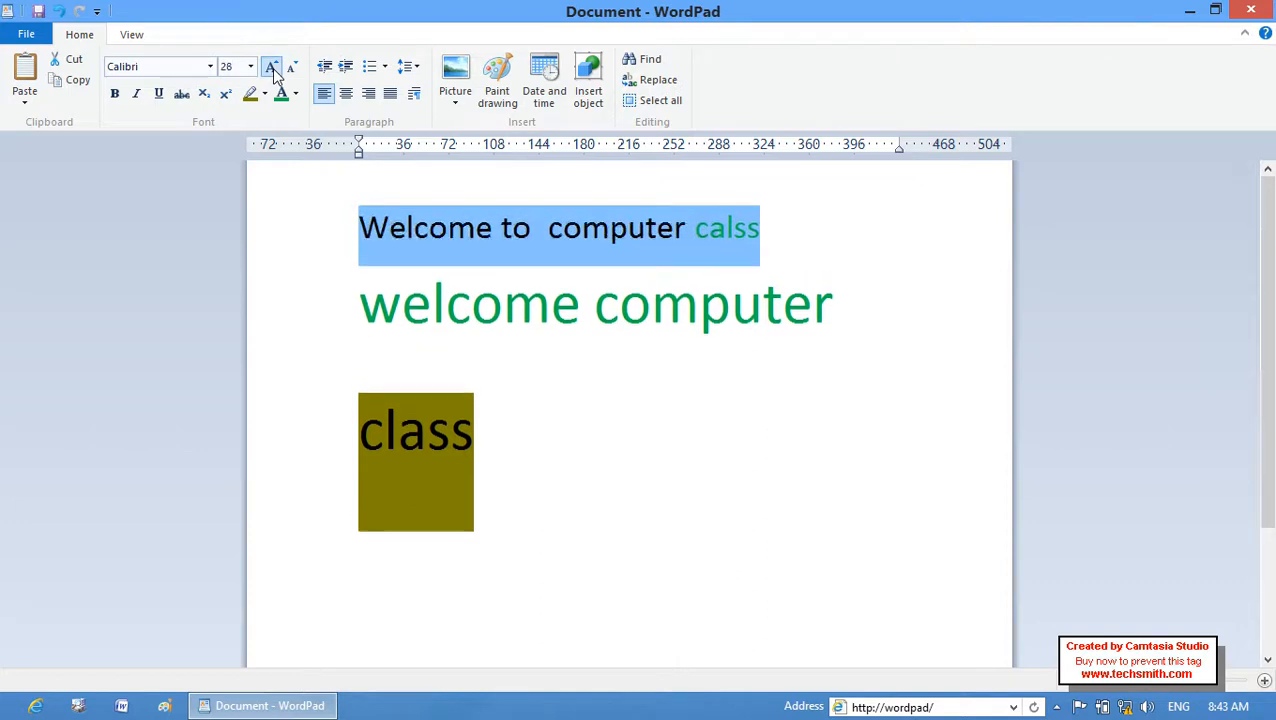
{"action": "triple_click", "coordinate": [271, 67]}
{"action": "triple_click", "coordinate": [271, 67]}
{"action": "left_click", "coordinate": [271, 67]}
{"action": "triple_click", "coordinate": [271, 67]}
{"action": "left_click", "coordinate": [291, 67]}
{"action": "left_click", "coordinate": [291, 67]}
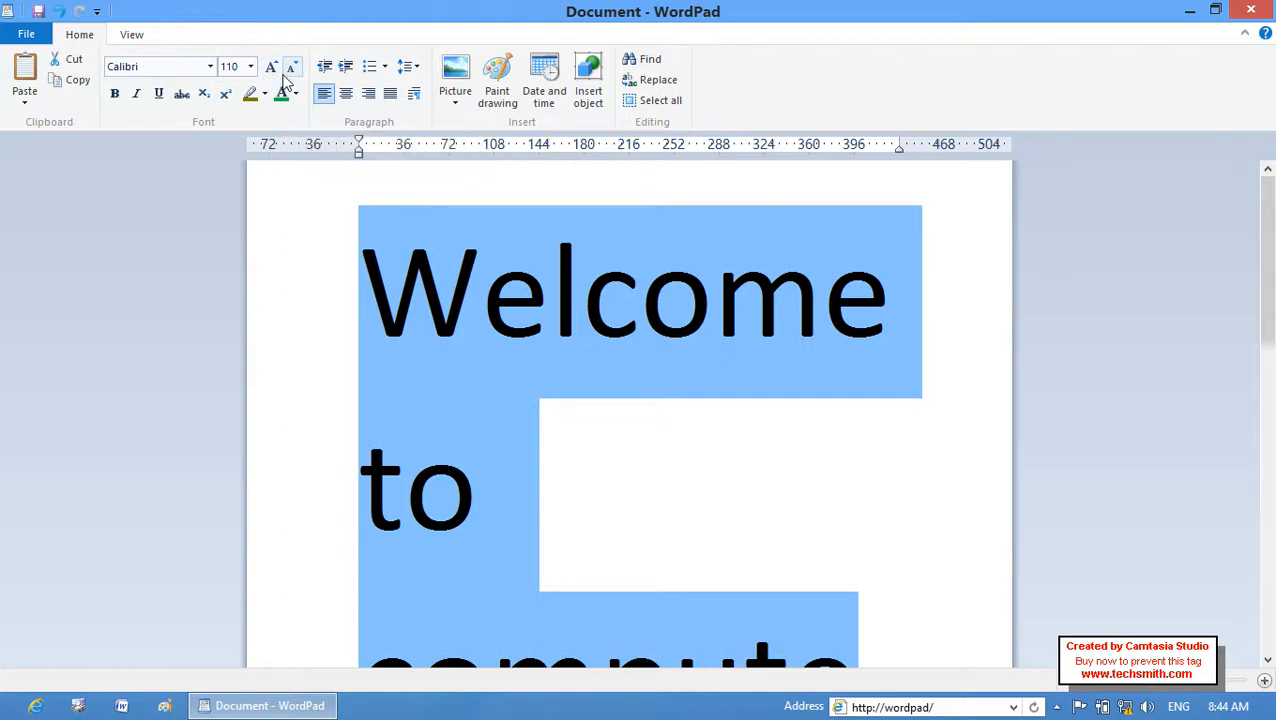
Vary the opening sentence's font size down and up to 130, ending at 120
{"action": "left_click", "coordinate": [291, 67]}
{"action": "left_click", "coordinate": [291, 67]}
{"action": "left_click", "coordinate": [291, 67]}
{"action": "left_click", "coordinate": [291, 67]}
{"action": "left_click", "coordinate": [272, 68]}
{"action": "left_click", "coordinate": [272, 68]}
{"action": "left_click", "coordinate": [272, 68]}
{"action": "left_click", "coordinate": [272, 68]}
{"action": "left_click", "coordinate": [272, 68]}
{"action": "left_click", "coordinate": [272, 68]}
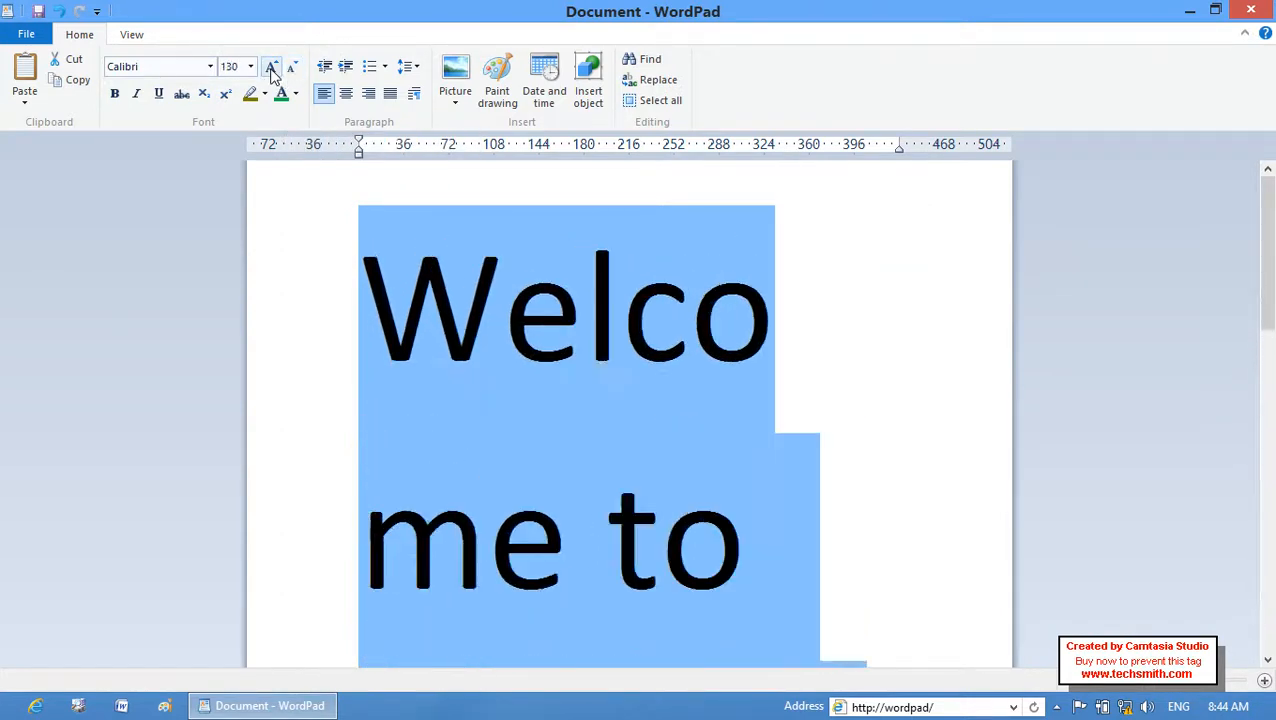
{"action": "left_click", "coordinate": [291, 67]}
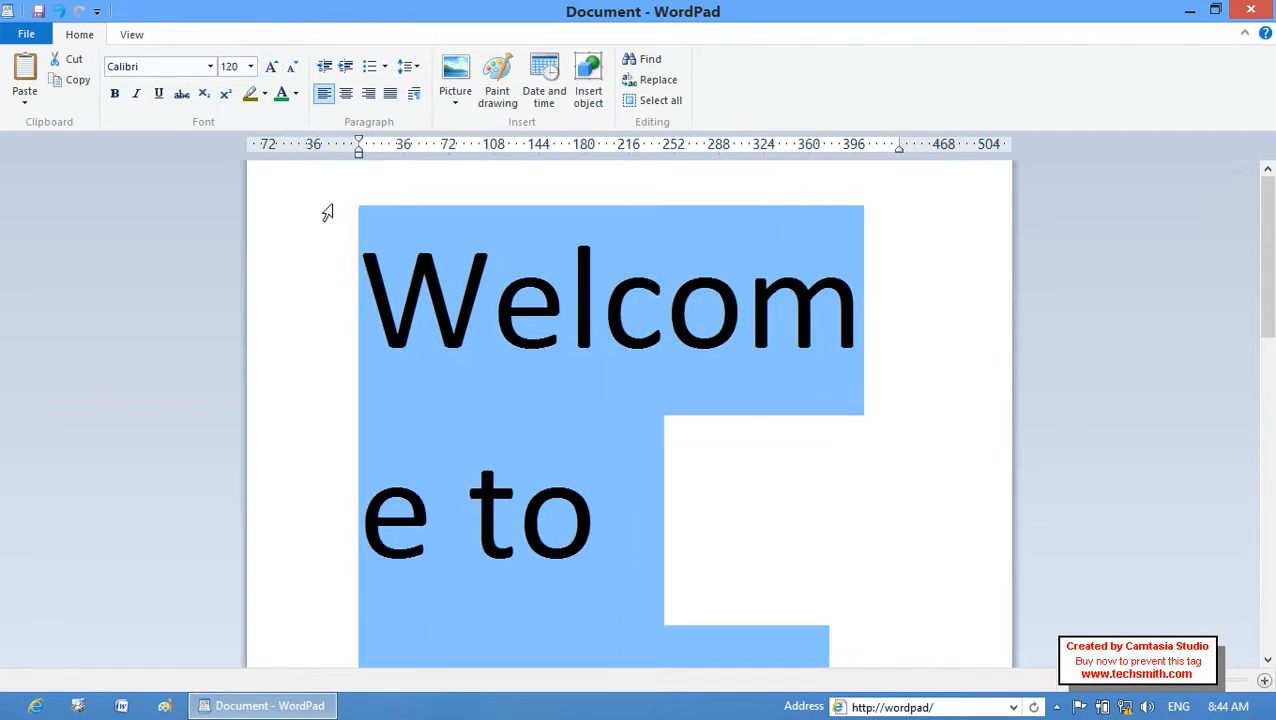
Delete all of the text in the document
{"action": "scroll", "coordinate": [328, 212], "scroll_direction": "down", "scroll_amount": 5}
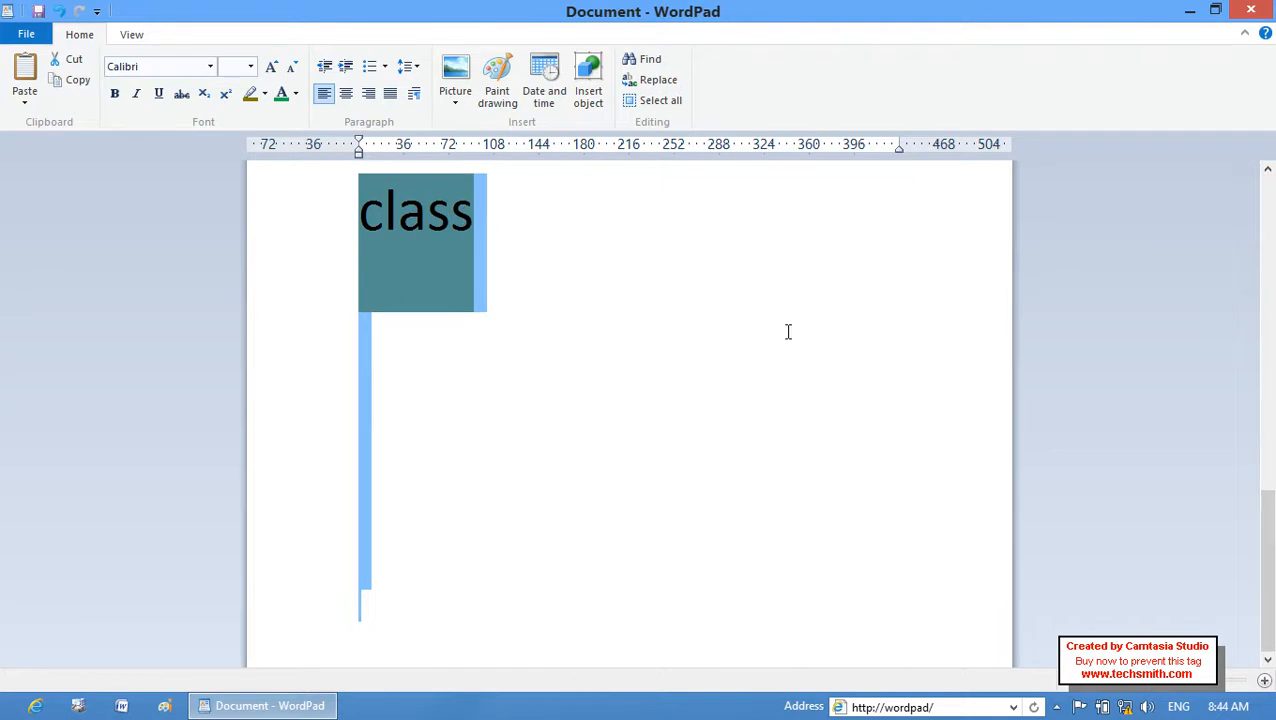
{"action": "left_click_drag", "start_coordinate": [1266, 520], "coordinate": [1270, 222]}
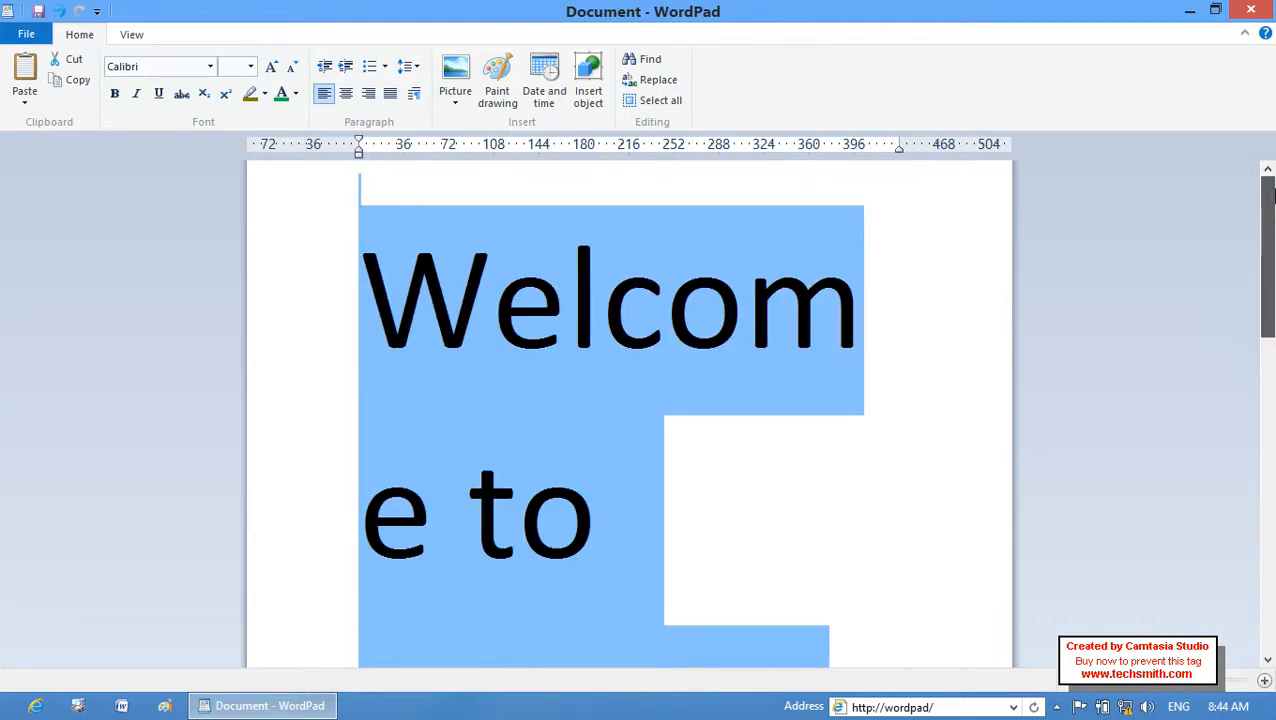
{"action": "key", "text": "Delete"}
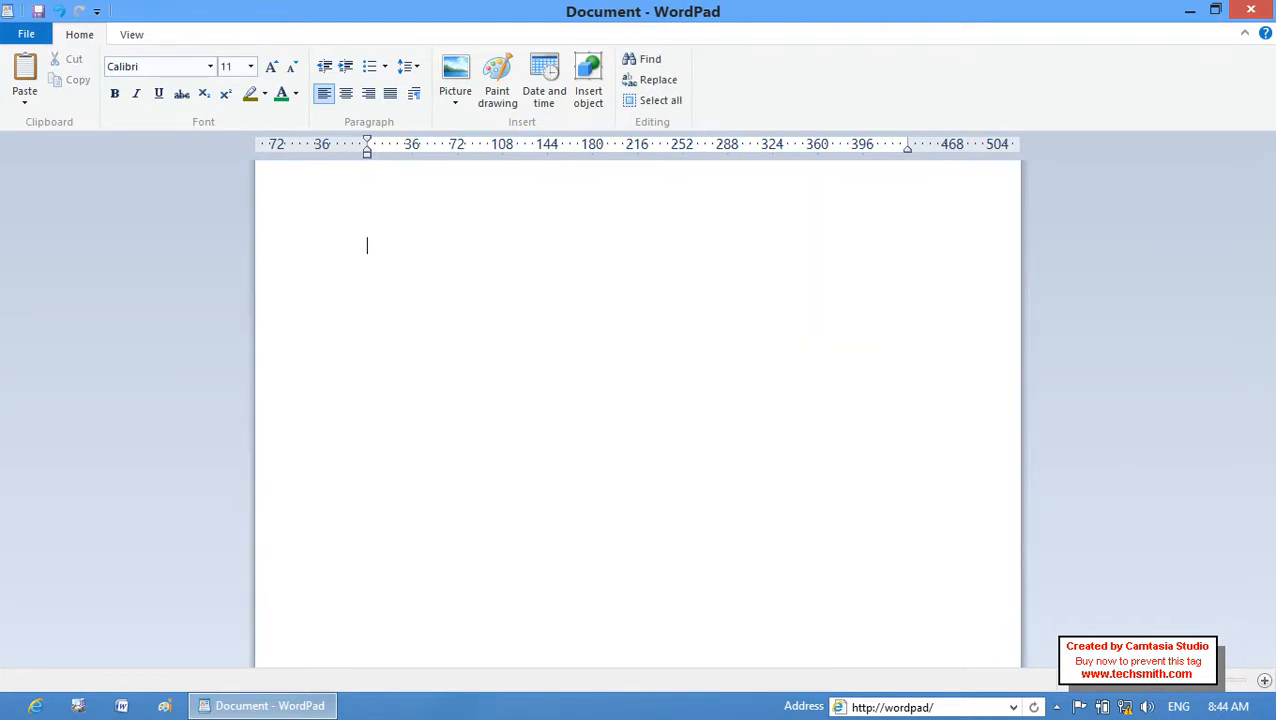
Set the font size to 26 and leave an empty line at the start of the document
{"action": "left_click", "coordinate": [250, 66]}
{"action": "left_click", "coordinate": [240, 263]}
{"action": "type", "text": "we"}
{"action": "key", "text": "BackSpace"}
{"action": "key", "text": "BackSpace"}
{"action": "key", "text": "BackSpace"}
{"action": "key", "text": "Return"}
{"action": "type", "text": "se"}
{"action": "type", "text": "e"}
{"action": "key", "text": "BackSpace"}
{"action": "key", "text": "BackSpace"}
{"action": "key", "text": "BackSpace"}
{"action": "type", "text": "s"}
{"action": "key", "text": "BackSpace"}
{"action": "type", "text": "o"}
{"action": "key", "text": "BackSpace"}
Enter the sentence "Nothing is change if cortone is in the word" and end the paragraph
{"action": "type", "text": "Nothing "}
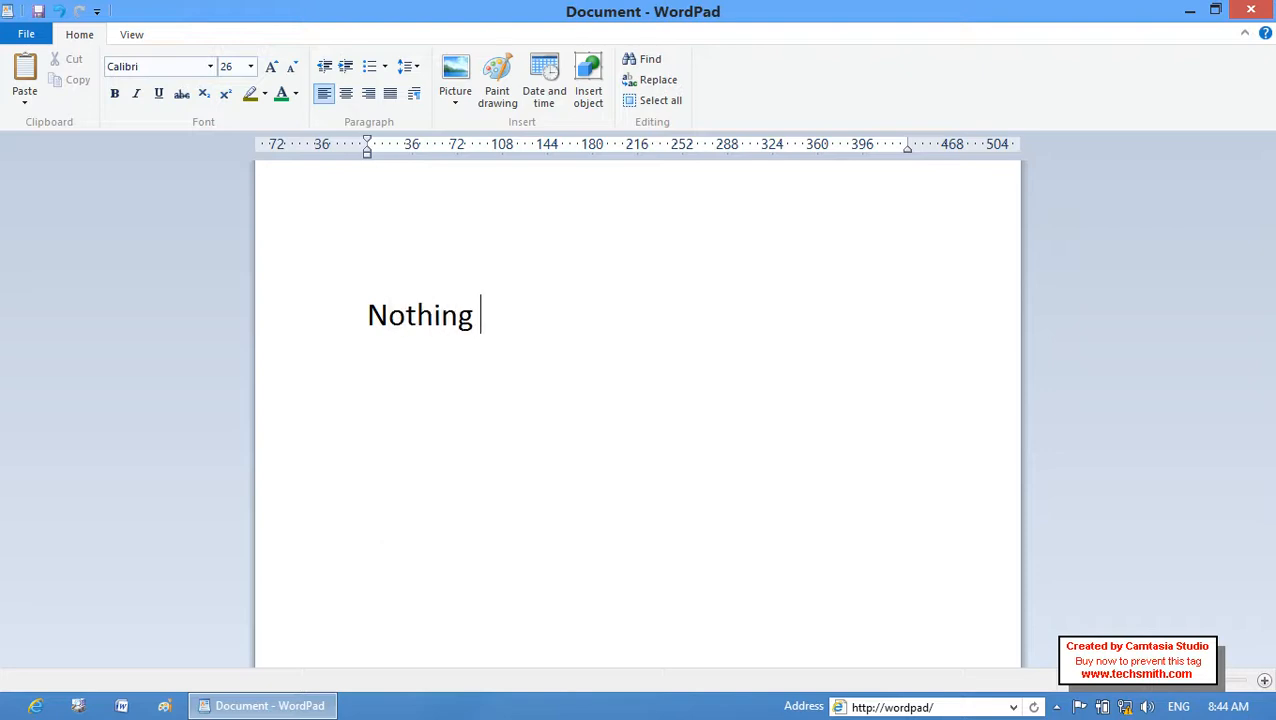
{"action": "type", "text": "is change if c"}
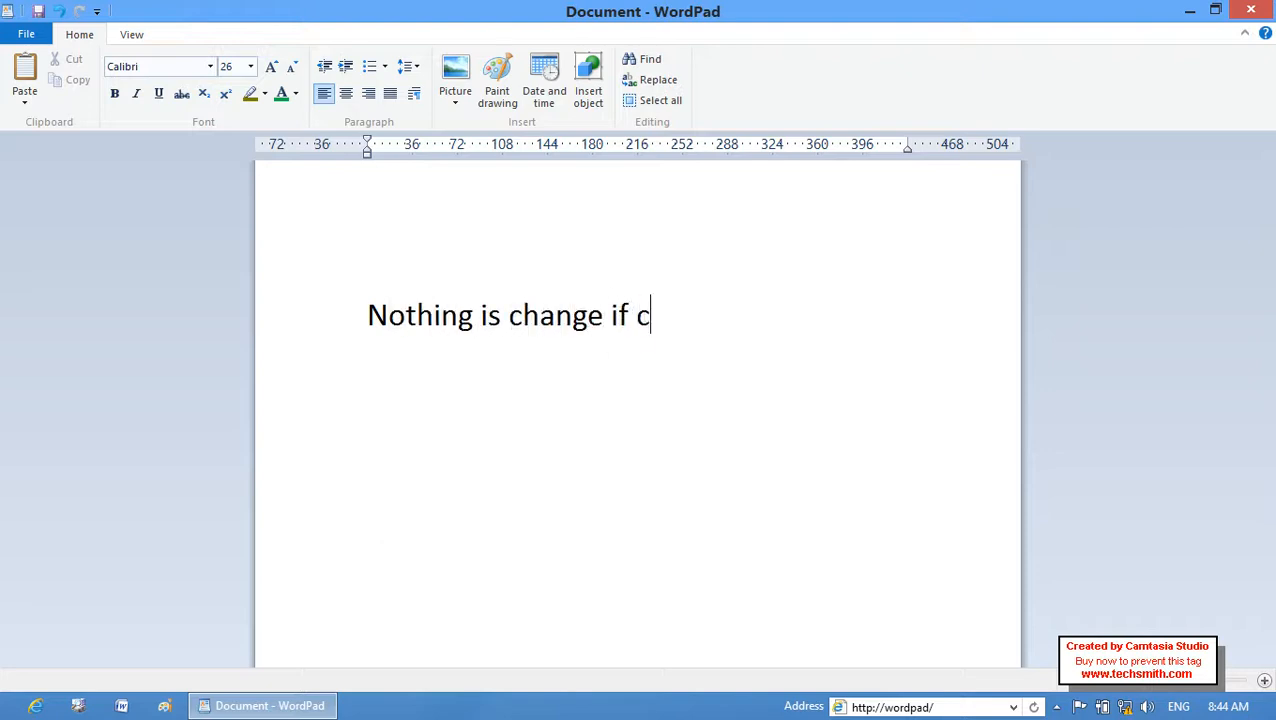
{"action": "type", "text": "ortone is"}
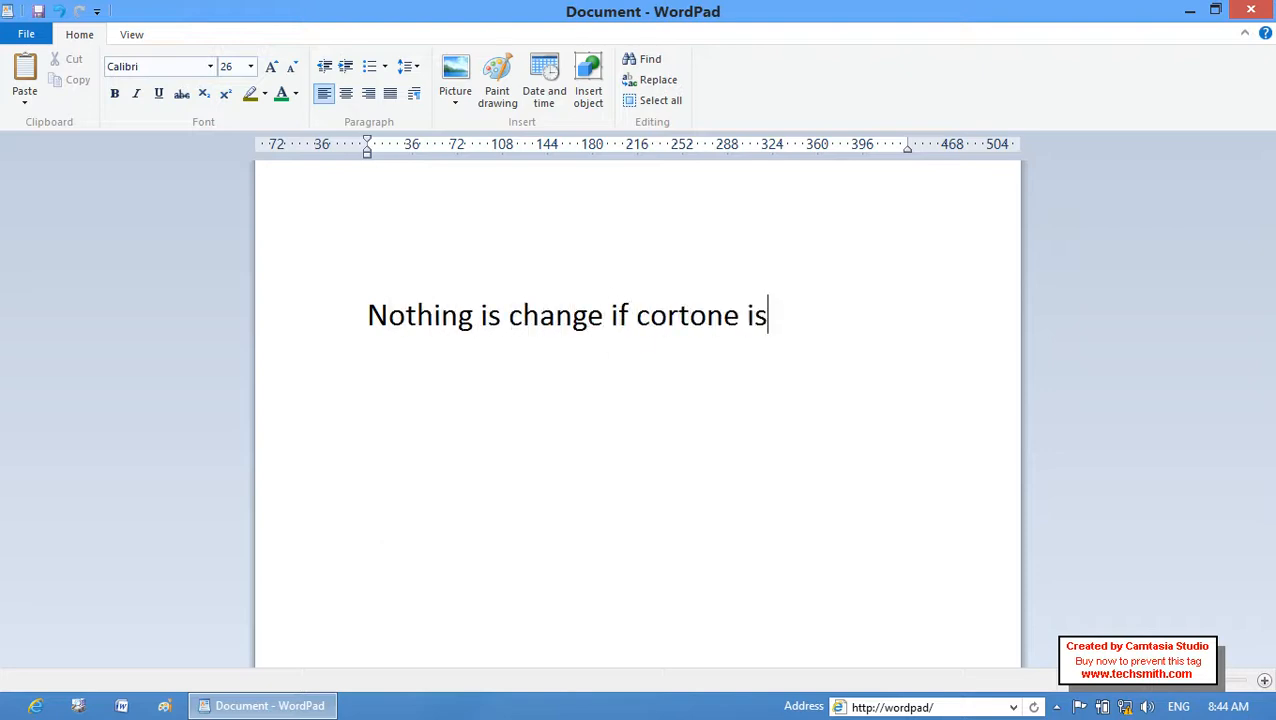
{"action": "type", "text": " in the word"}
{"action": "key", "text": "Return"}
Increase the left indent of the "Nothing is change" sentence in steps to the 216 mark
{"action": "left_click_drag", "start_coordinate": [515, 404], "coordinate": [353, 330]}
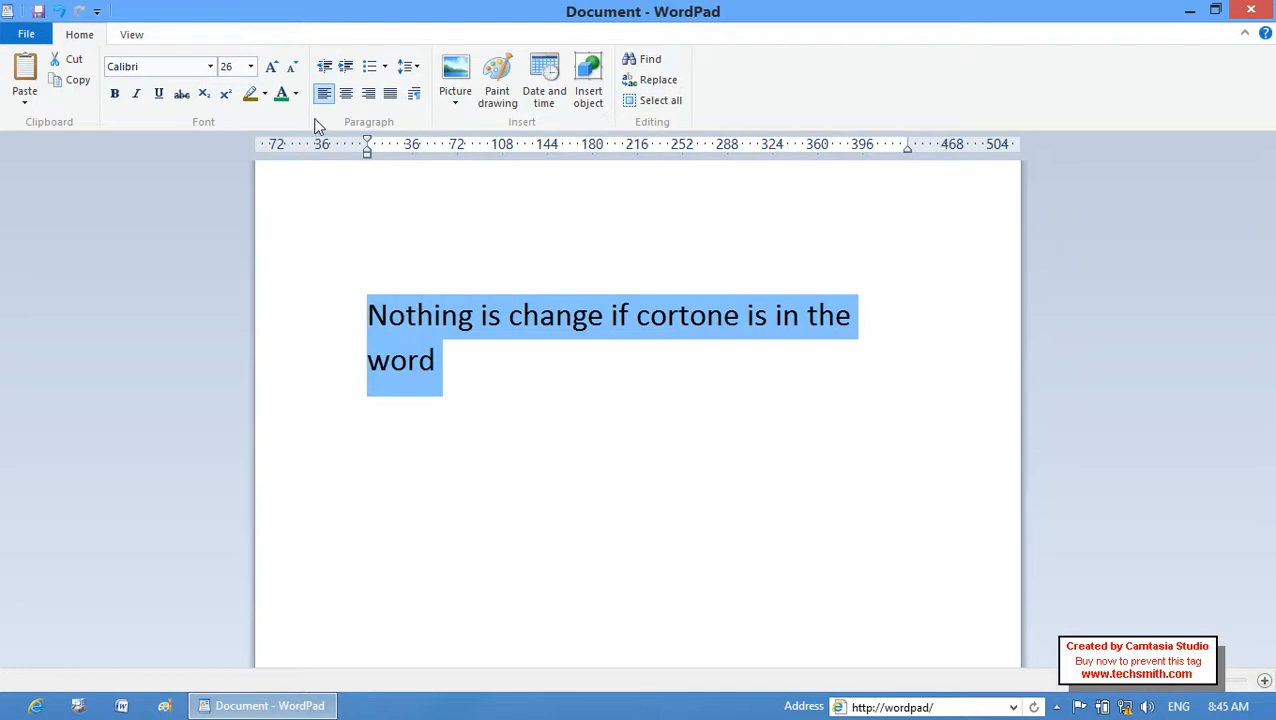
{"action": "left_click", "coordinate": [345, 67]}
{"action": "left_click", "coordinate": [345, 67]}
{"action": "left_click", "coordinate": [345, 67]}
{"action": "left_click", "coordinate": [345, 67]}
{"action": "left_click", "coordinate": [345, 67]}
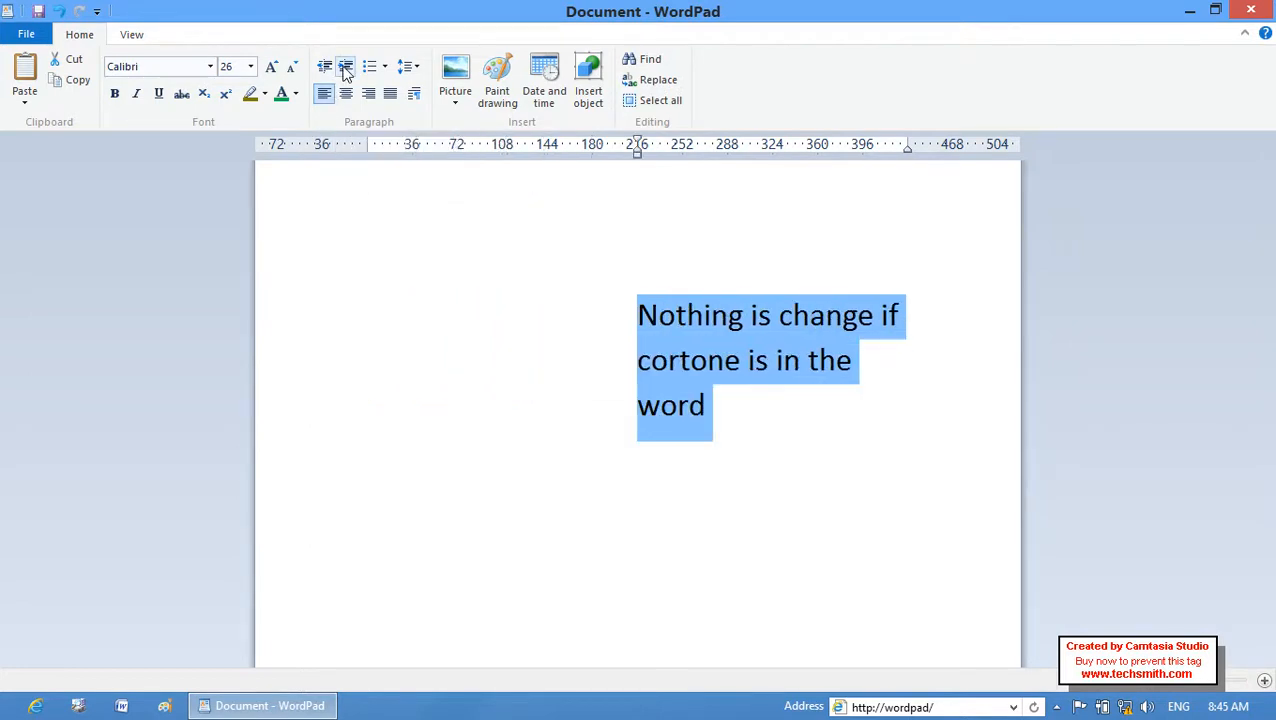
Decrease the sentence's indent step by step back to the left margin
{"action": "left_click", "coordinate": [326, 68]}
{"action": "left_click", "coordinate": [326, 68]}
{"action": "left_click", "coordinate": [326, 68]}
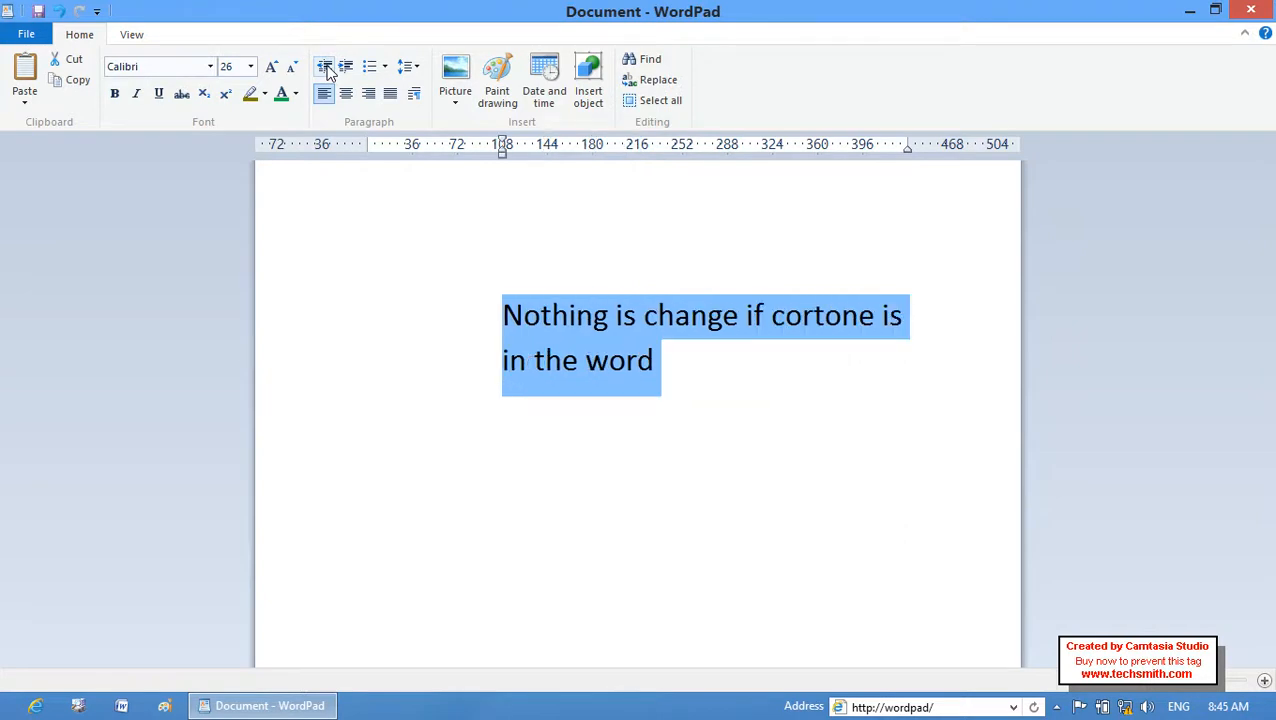
{"action": "left_click", "coordinate": [326, 68]}
{"action": "left_click", "coordinate": [326, 68]}
{"action": "left_click", "coordinate": [326, 68]}
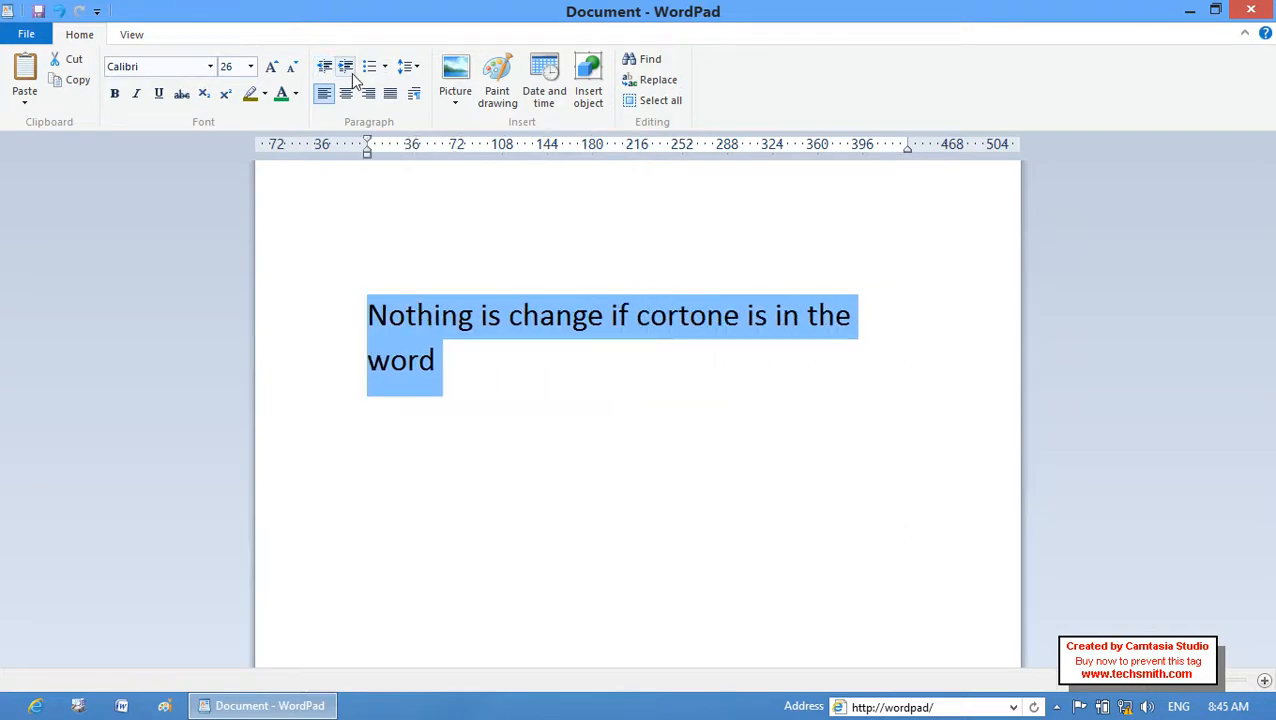
Increase the sentence's left indent again by several steps
{"action": "left_click", "coordinate": [351, 73]}
{"action": "left_click", "coordinate": [351, 73]}
{"action": "left_click", "coordinate": [351, 73]}
{"action": "left_click", "coordinate": [351, 73]}
{"action": "left_click", "coordinate": [351, 73]}
{"action": "left_click", "coordinate": [351, 73]}
Remove the sentence's indent step by step until it is back at the left margin
{"action": "left_click", "coordinate": [330, 72]}
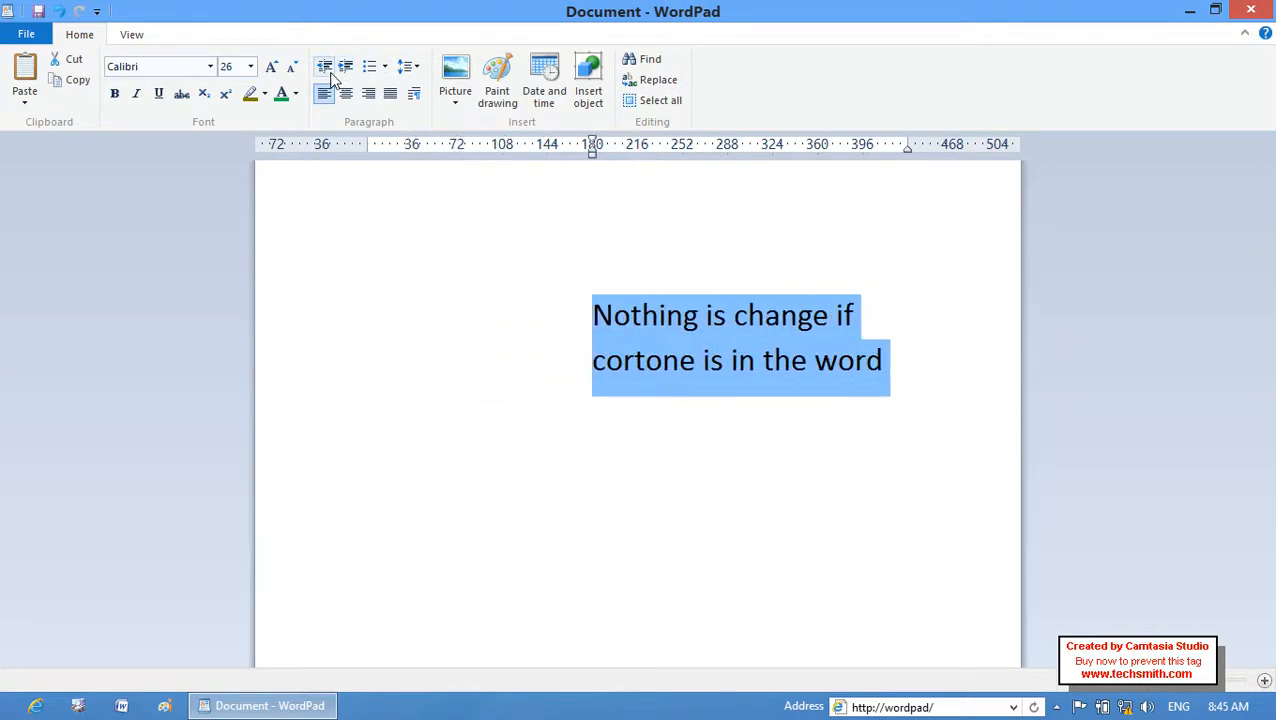
{"action": "left_click", "coordinate": [330, 72]}
{"action": "left_click", "coordinate": [330, 72]}
{"action": "left_click", "coordinate": [330, 72]}
{"action": "left_click", "coordinate": [330, 72]}
{"action": "left_click", "coordinate": [330, 72]}
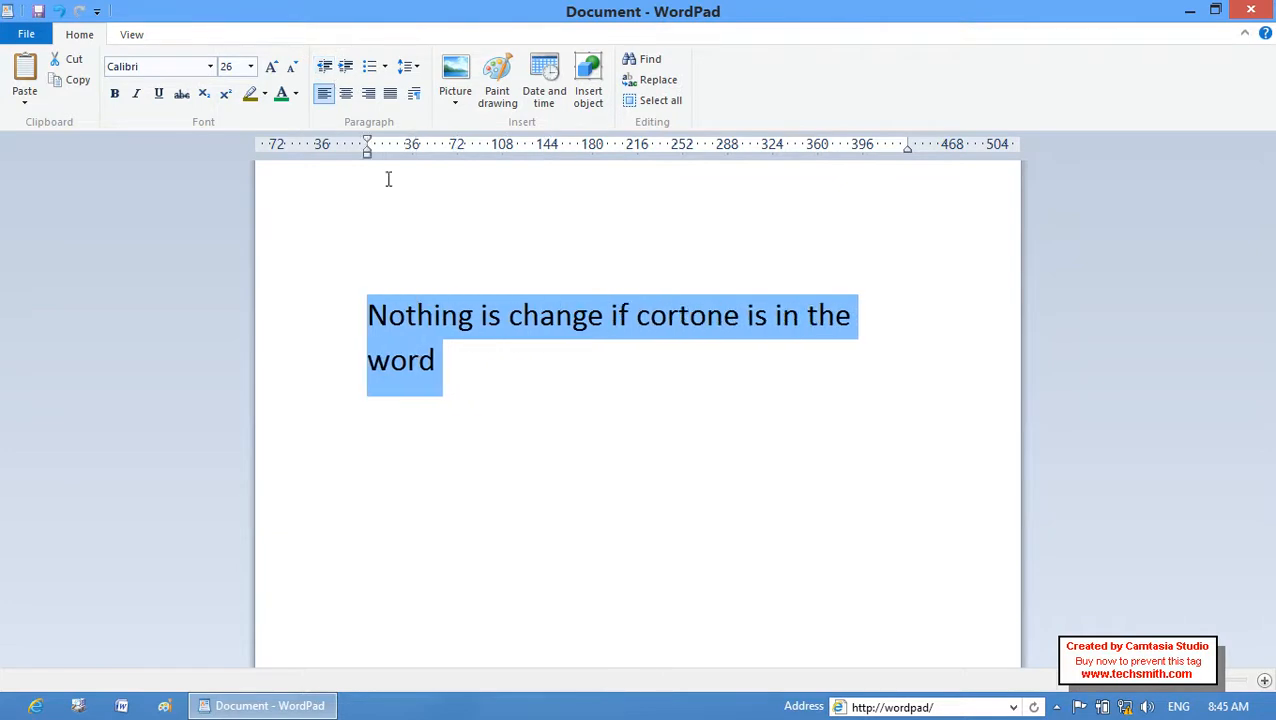
Format the "Nothing is change" sentence as a list numbered 1., 2., 3
{"action": "left_click_drag", "start_coordinate": [461, 384], "coordinate": [390, 323]}
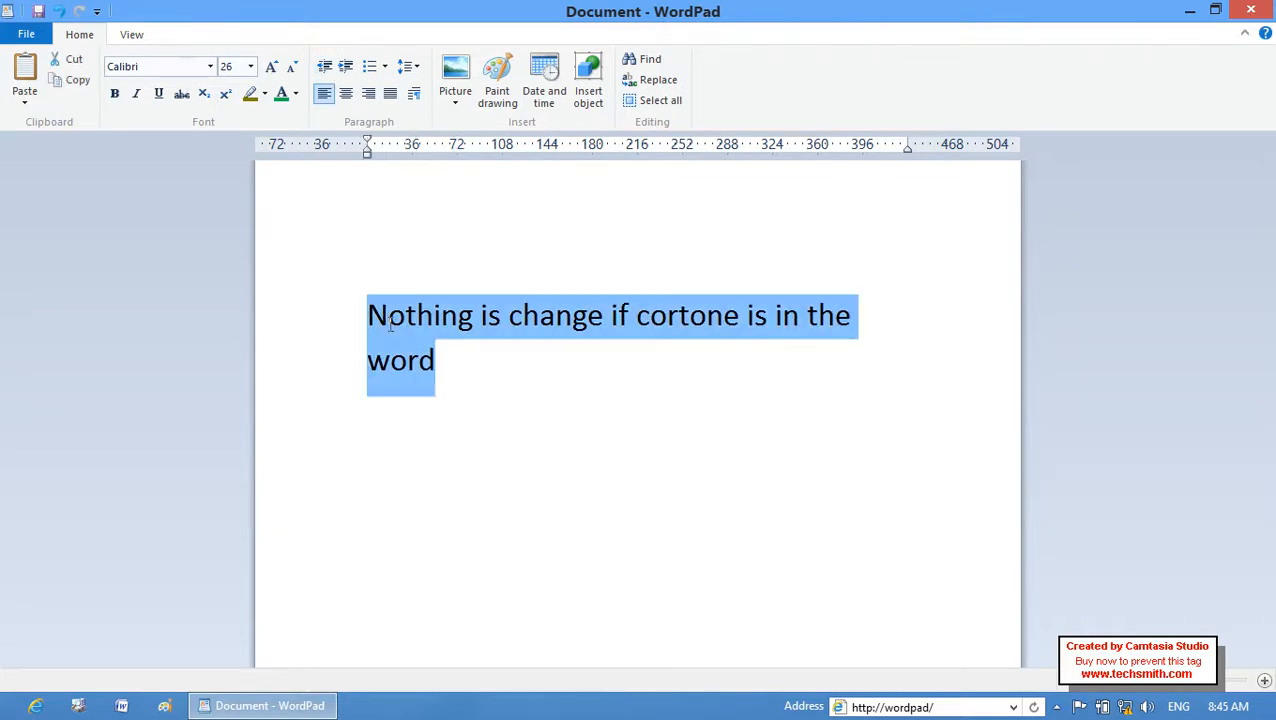
{"action": "left_click", "coordinate": [383, 67]}
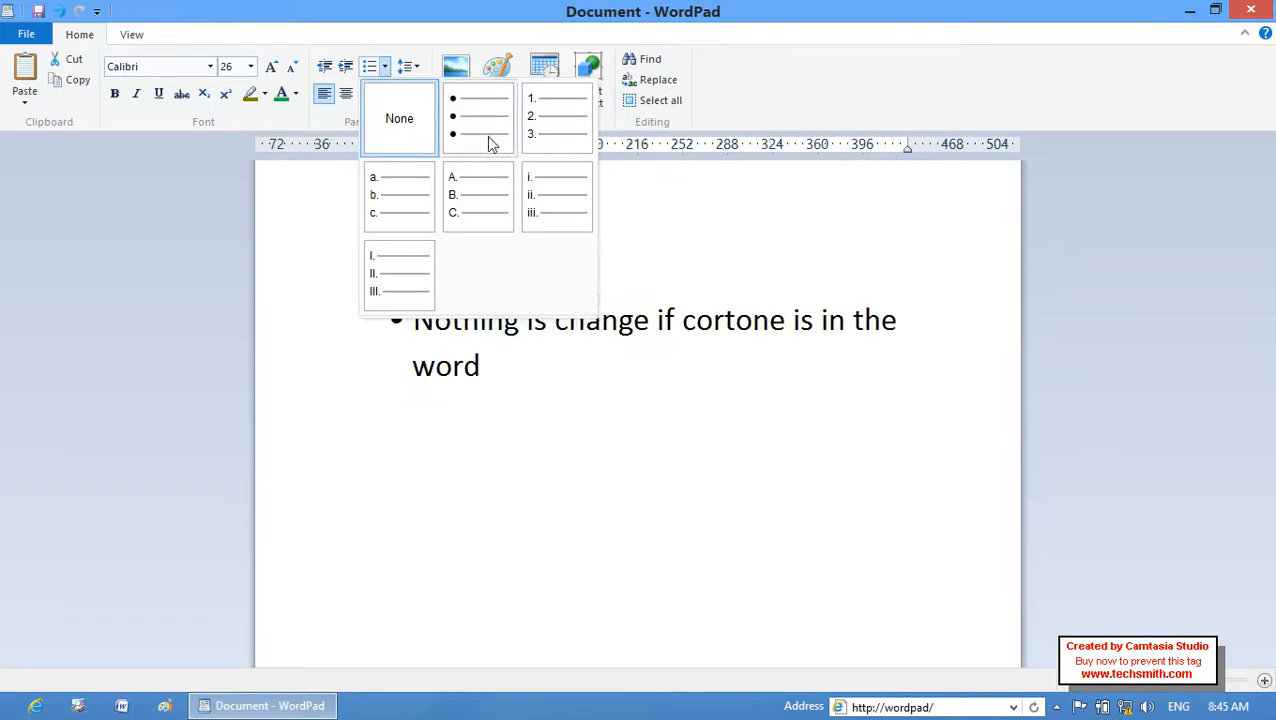
{"action": "left_click", "coordinate": [533, 122]}
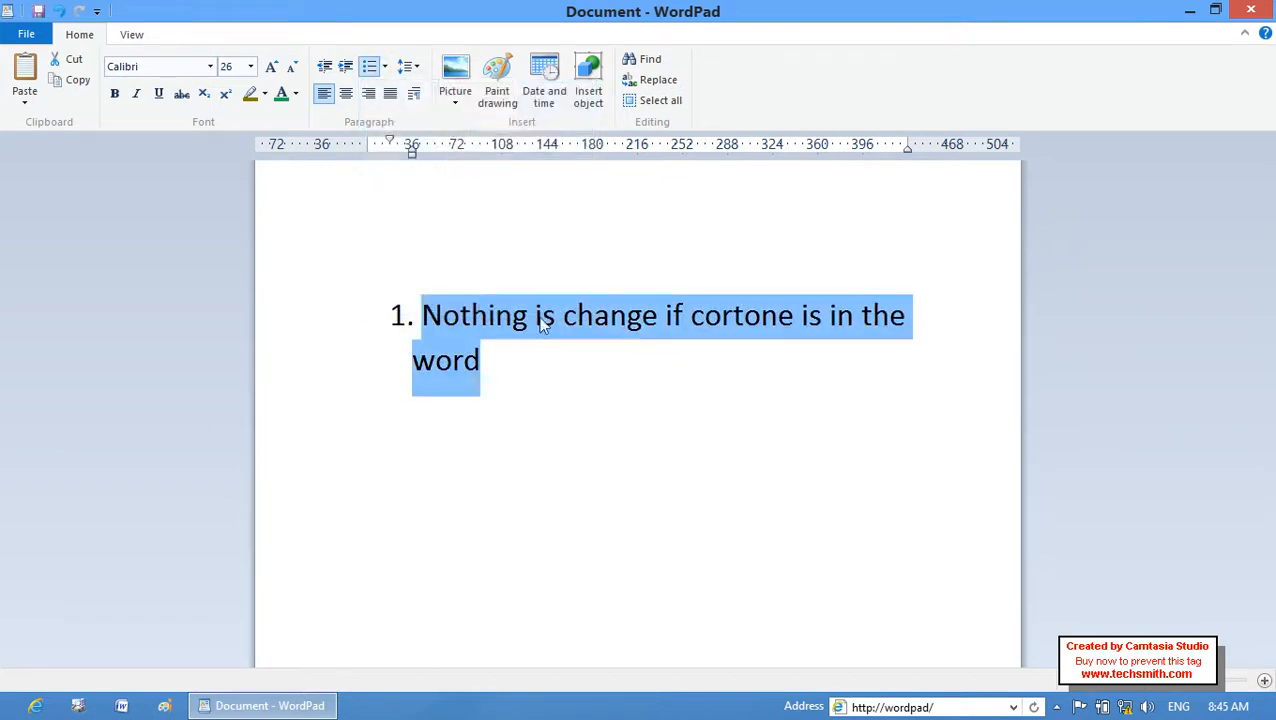
Add "today" as the second numbered list item, keeping the first item's text as it was
{"action": "left_click", "coordinate": [504, 359]}
{"action": "key", "text": "Return"}
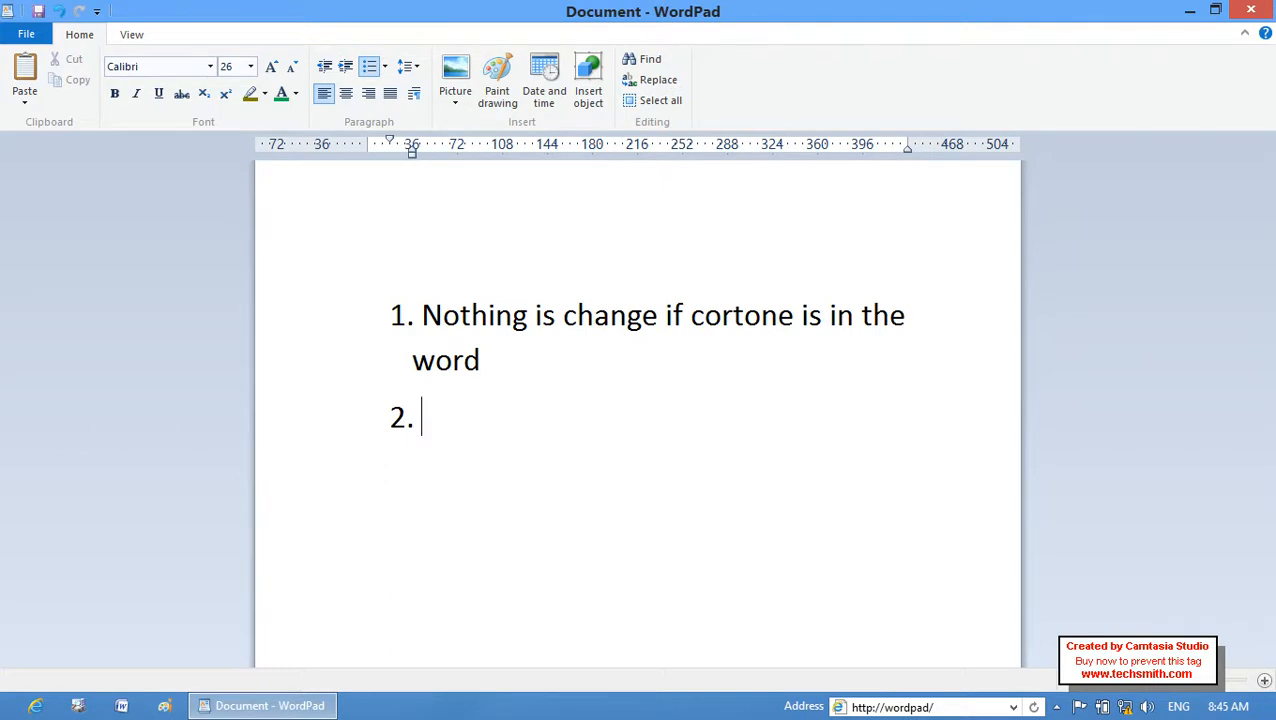
{"action": "type", "text": "today"}
{"action": "left_click", "coordinate": [505, 366]}
{"action": "type", "text": "is"}
{"action": "key", "text": "BackSpace"}
{"action": "key", "text": "BackSpace"}
{"action": "key", "text": "BackSpace"}
Add "thursday" and "firday" as the third and fourth numbered list items
{"action": "left_click", "coordinate": [507, 416]}
{"action": "key", "text": "Return"}
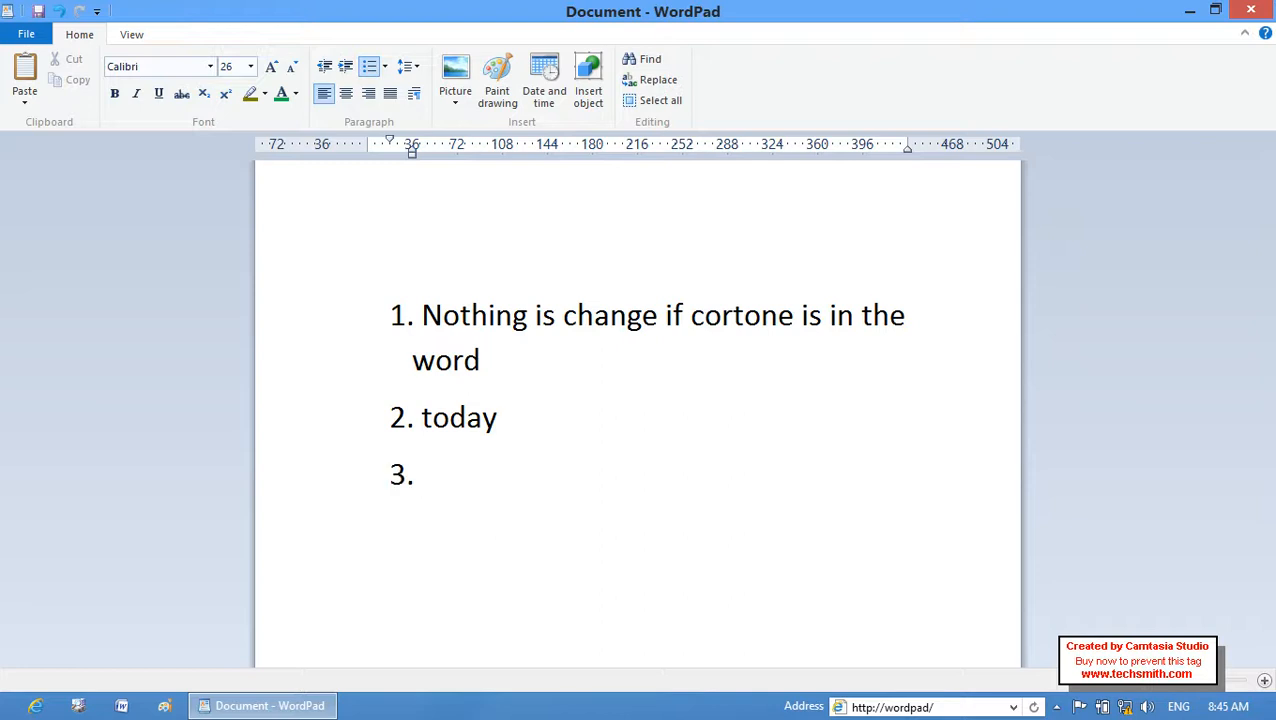
{"action": "type", "text": "thursday"}
{"action": "left_click", "coordinate": [507, 415]}
{"action": "left_click", "coordinate": [552, 466]}
{"action": "key", "text": "Return"}
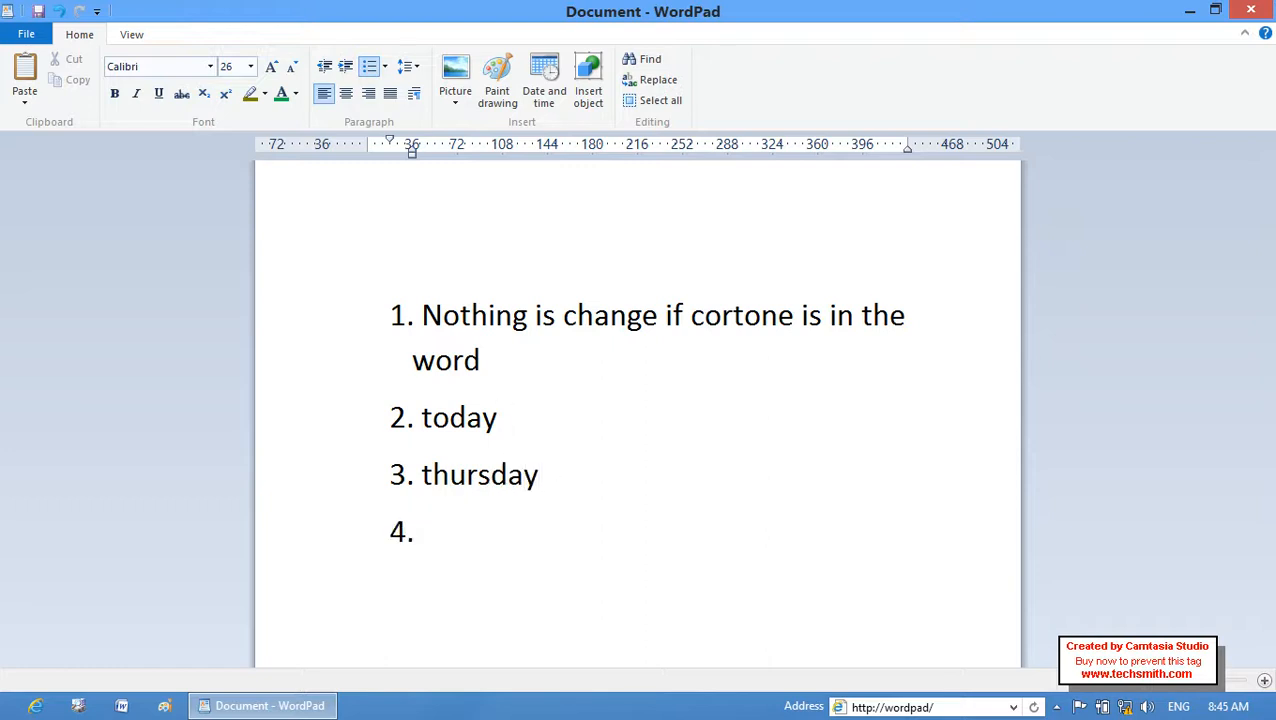
{"action": "type", "text": "firday"}
{"action": "left_click", "coordinate": [554, 471]}
{"action": "left_click", "coordinate": [514, 557]}
End the numbered list after "firday" and leave an empty line below it
{"action": "key", "text": "Return"}
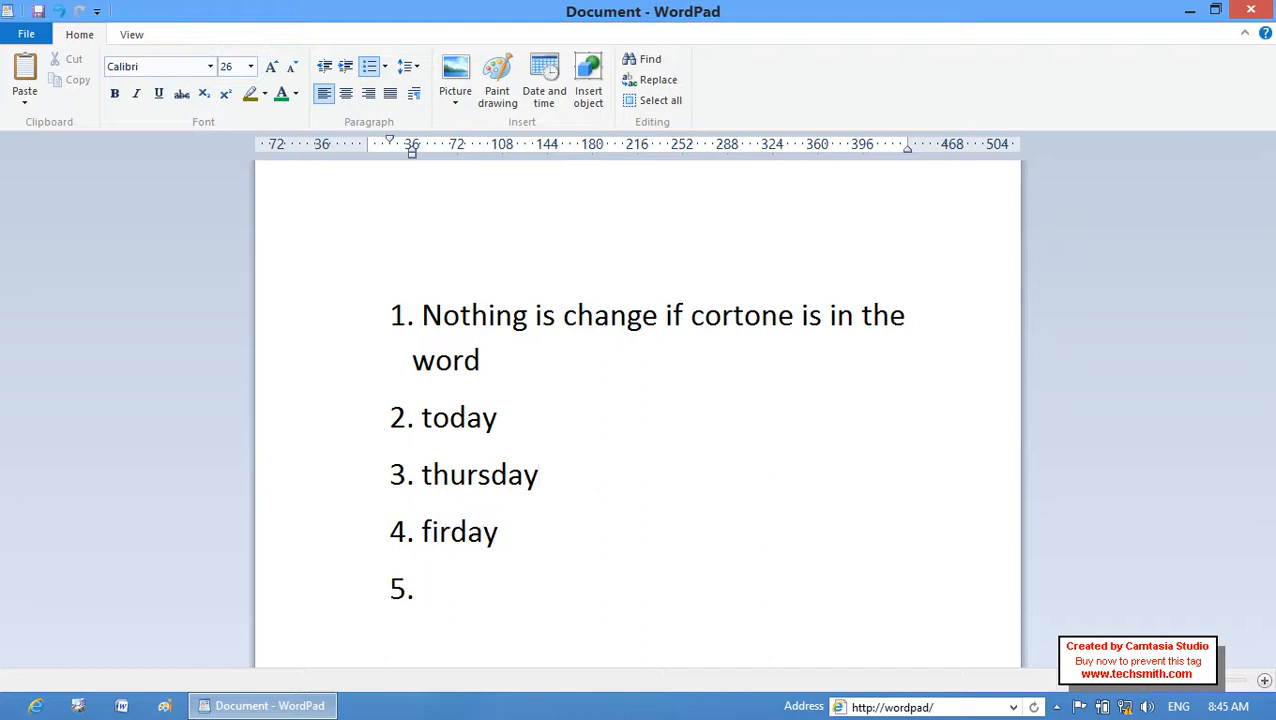
{"action": "key", "text": "BackSpace"}
{"action": "key", "text": "BackSpace"}
{"action": "key", "text": "Return"}
{"action": "key", "text": "Return"}
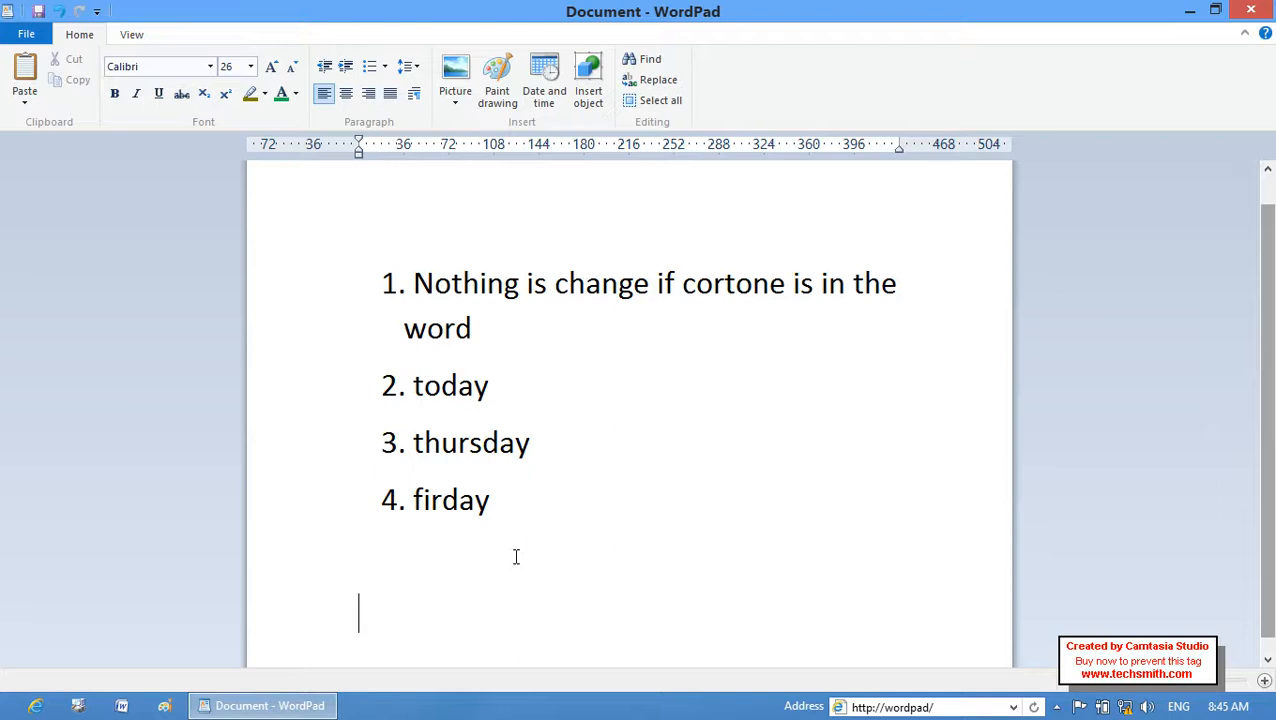
Enter "first", "scond" and "third" on separate lines below the numbered list
{"action": "type", "text": "first"}
{"action": "key", "text": "Return"}
{"action": "type", "text": "s"}
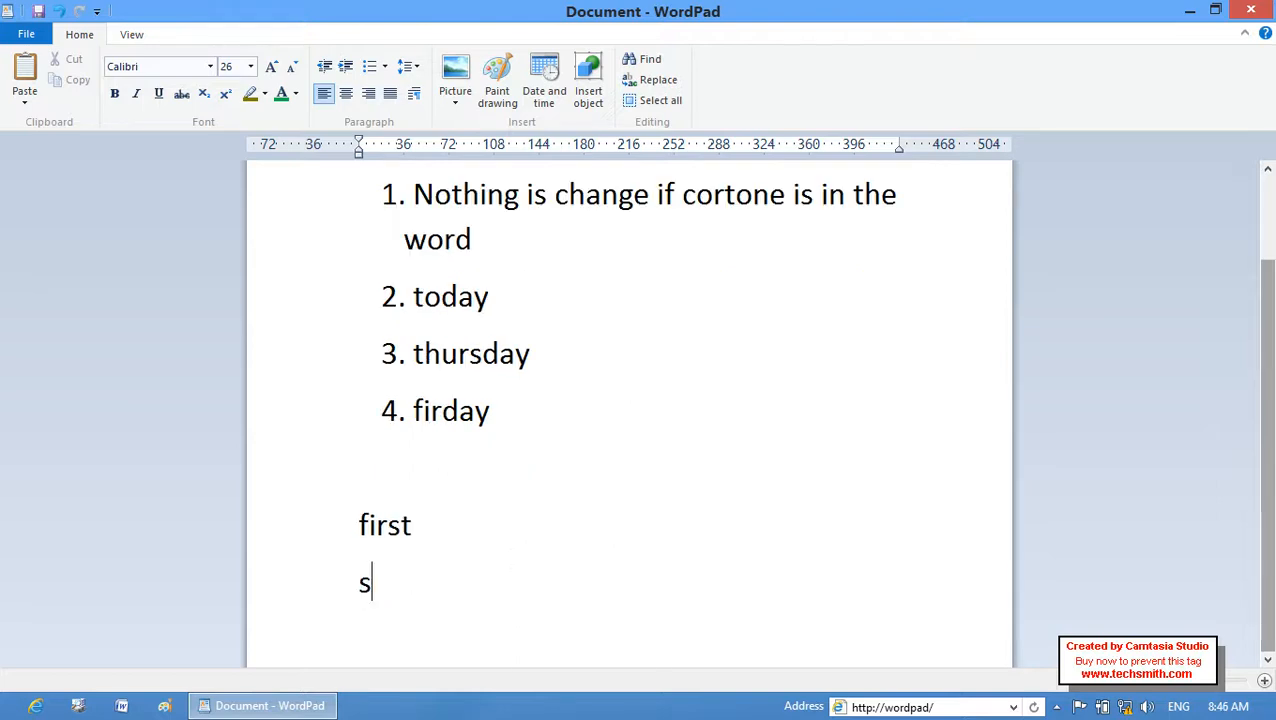
{"action": "type", "text": "cond"}
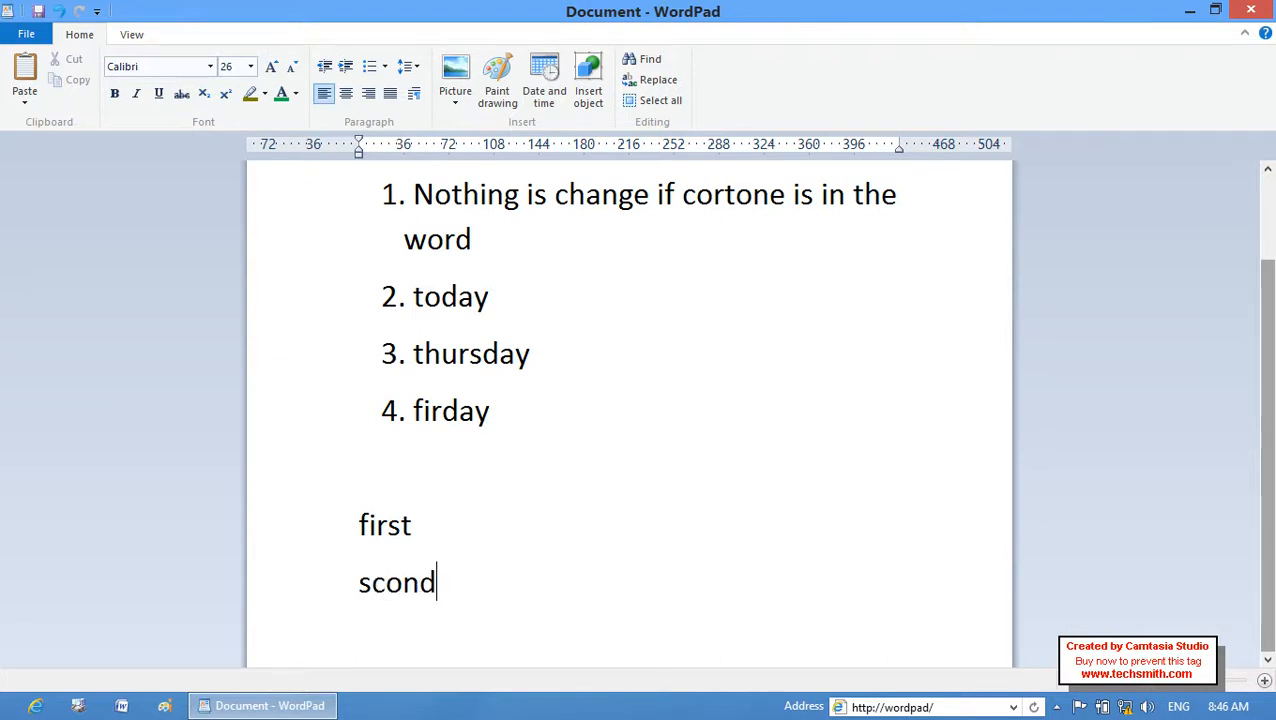
{"action": "key", "text": "Return"}
{"action": "type", "text": "third"}
{"action": "key", "text": "Return"}
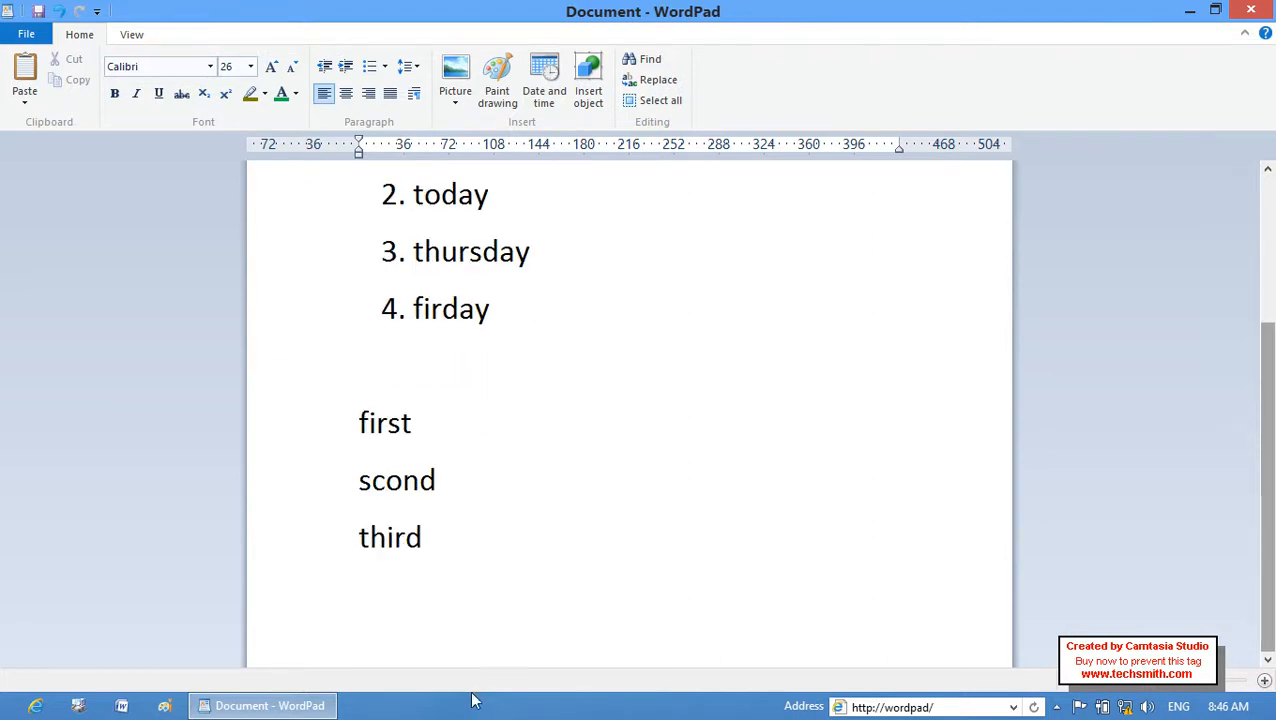
Number the "first", "scond" and "third" lines with lowercase Roman numerals and delete the empty line above them
{"action": "left_click_drag", "start_coordinate": [424, 584], "coordinate": [341, 440]}
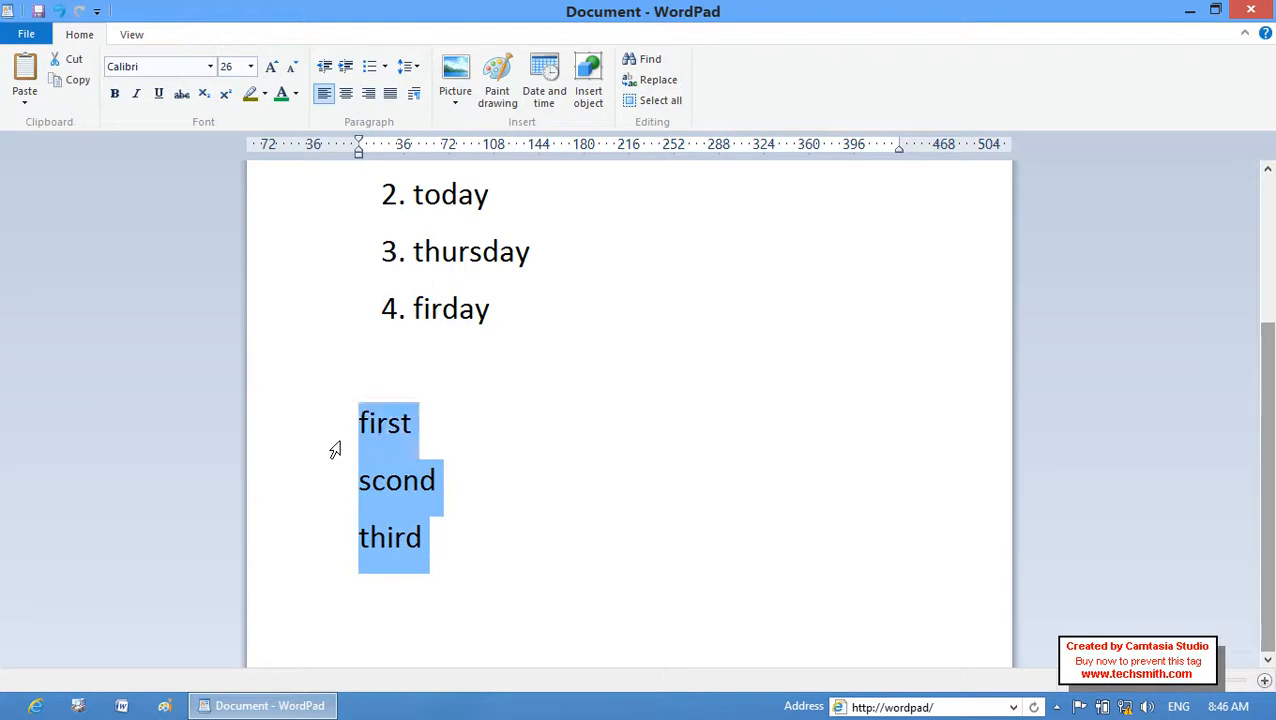
{"action": "left_click", "coordinate": [385, 68]}
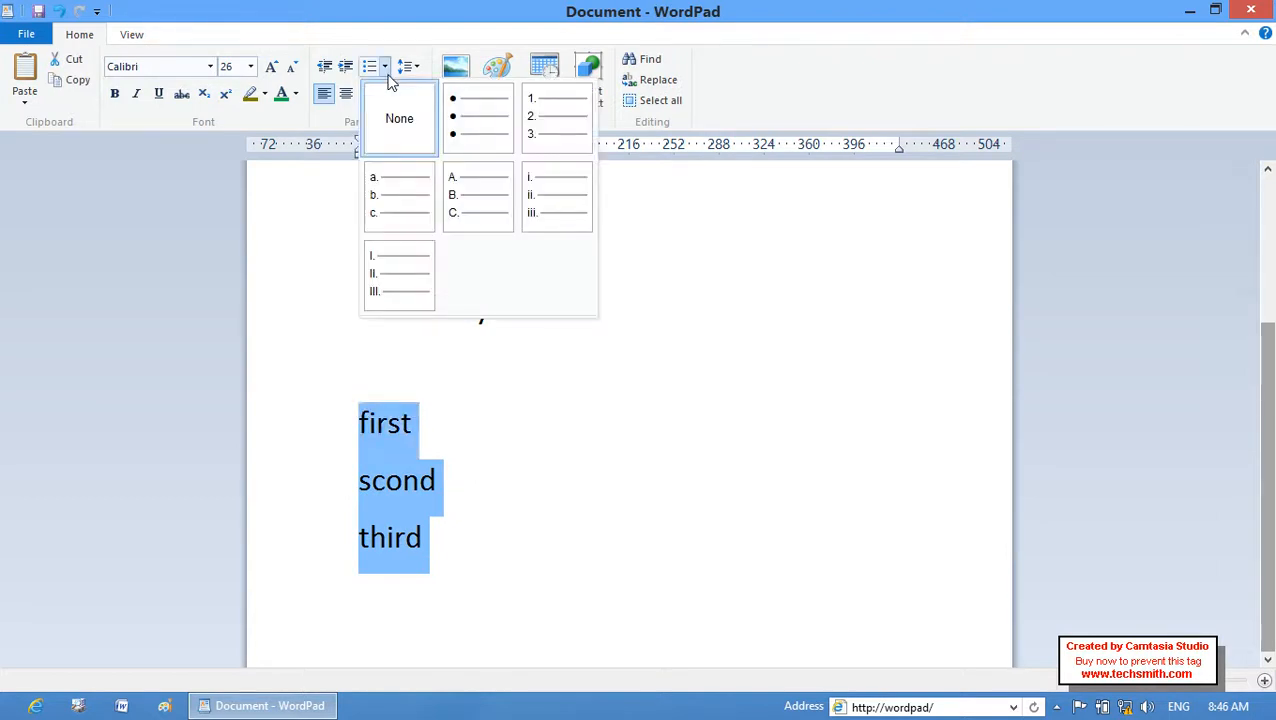
{"action": "left_click", "coordinate": [532, 212]}
{"action": "left_click", "coordinate": [411, 383]}
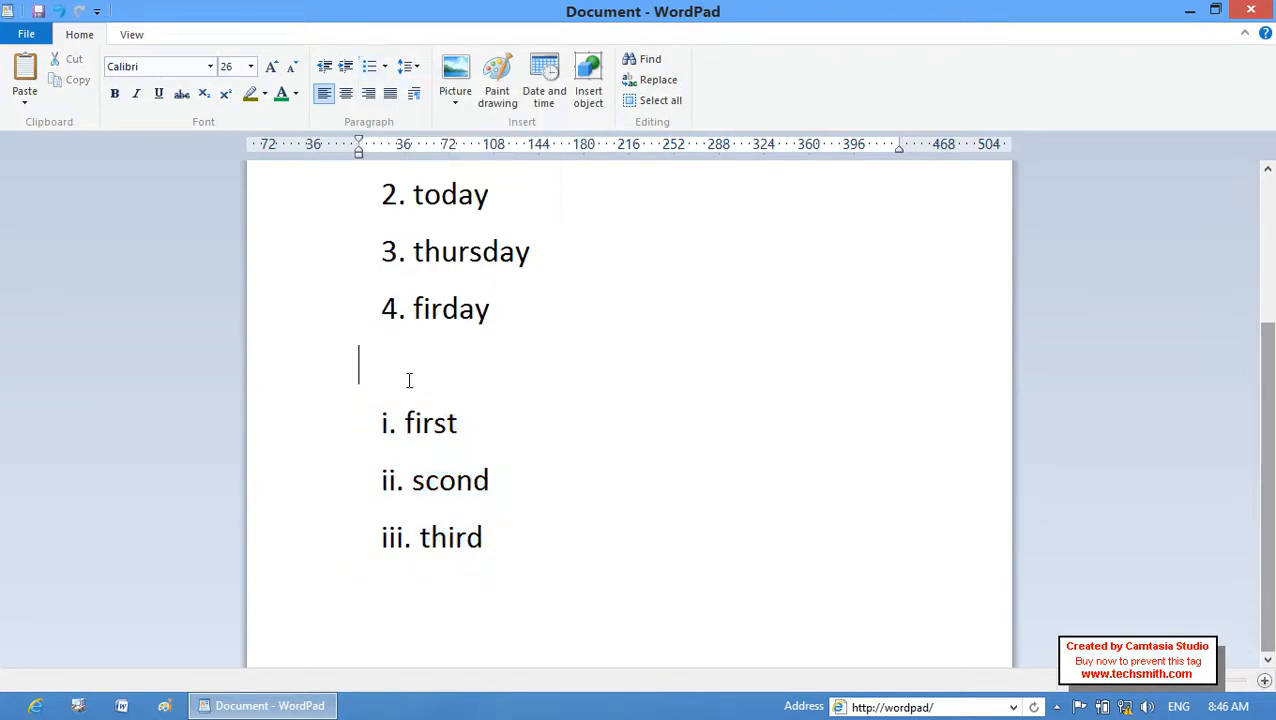
{"action": "key", "text": "BackSpace"}
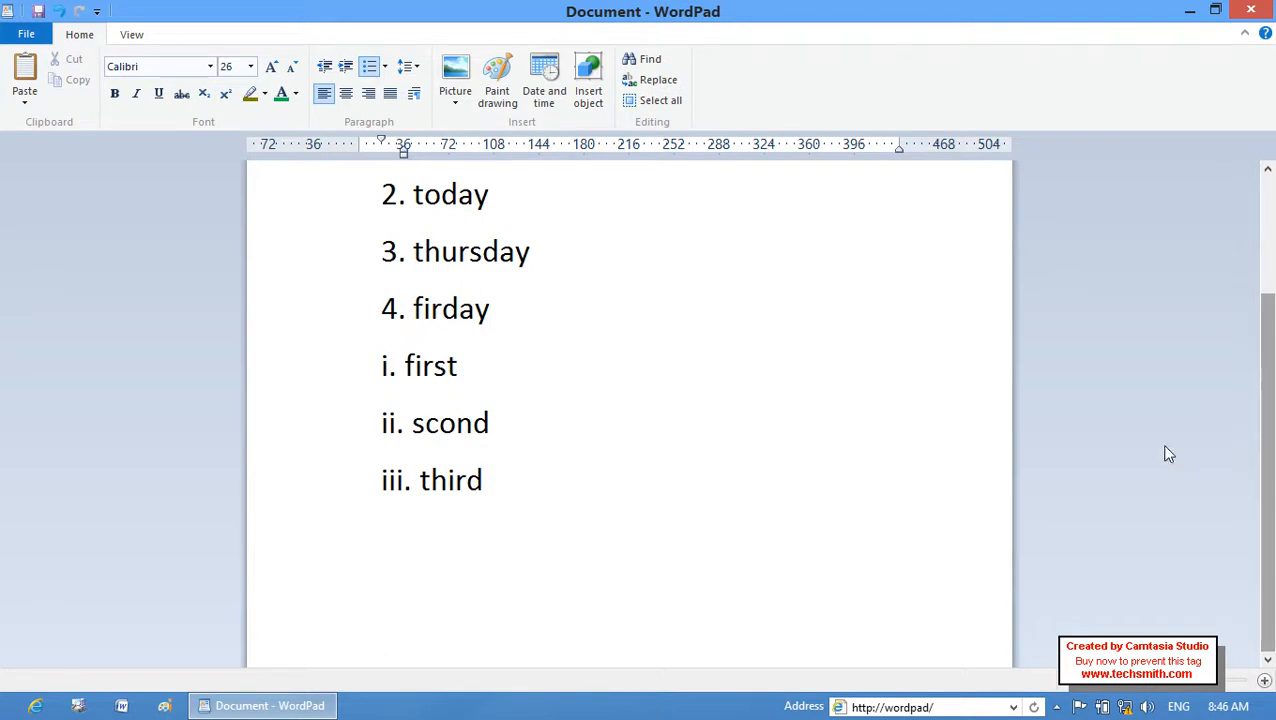
Try uppercase letter numbering on the "first", "scond" and "third" lines, then number them with lowercase letters
{"action": "left_click_drag", "start_coordinate": [1270, 478], "coordinate": [1272, 447]}
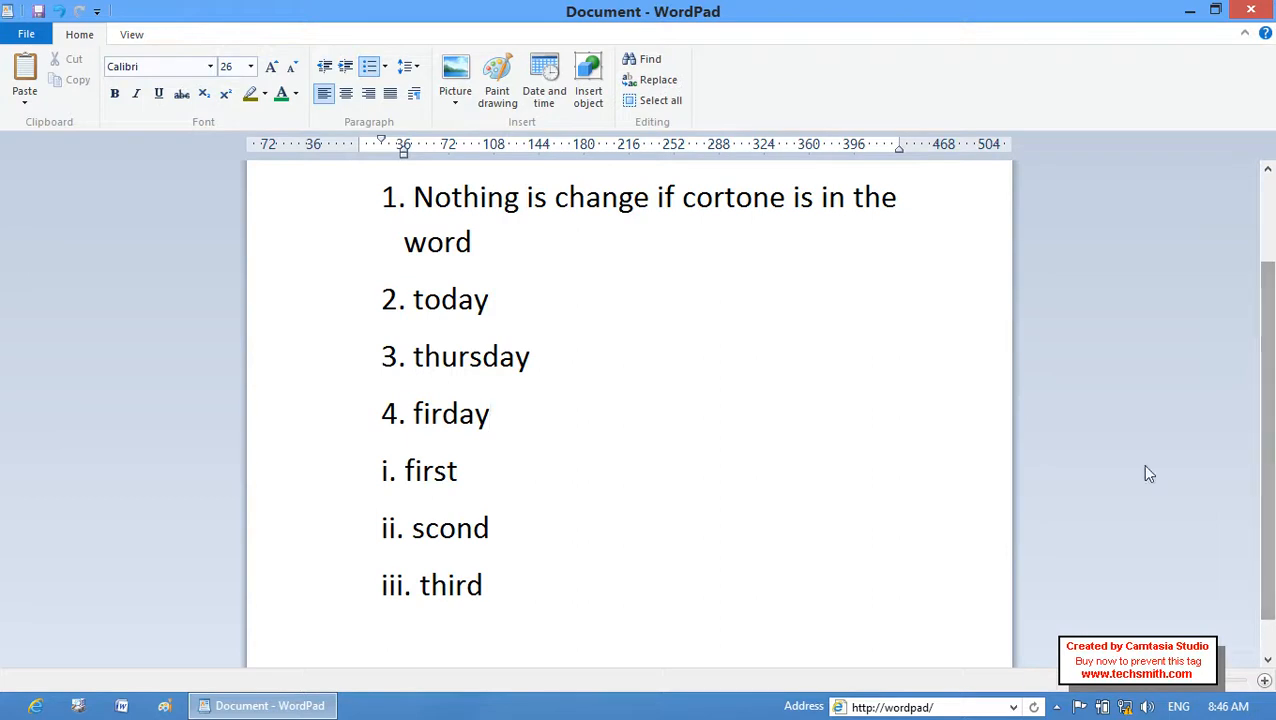
{"action": "left_click", "coordinate": [648, 539]}
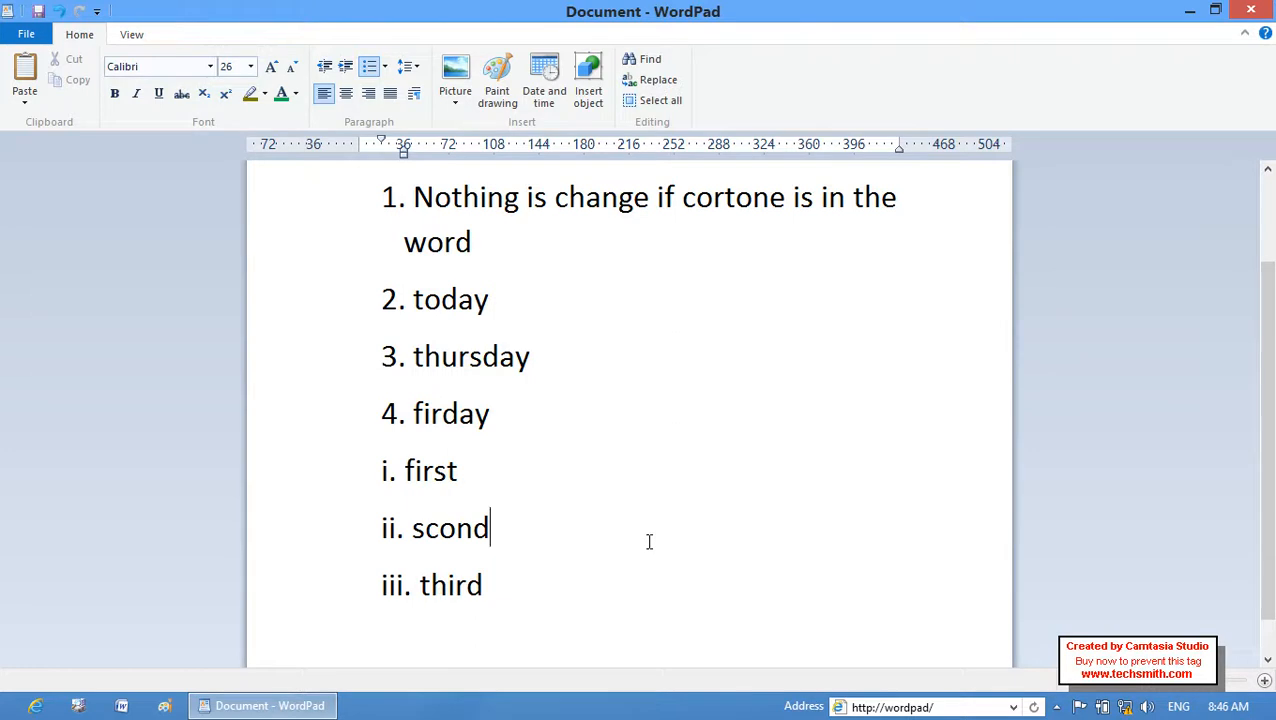
{"action": "left_click", "coordinate": [521, 577]}
{"action": "left_click_drag", "start_coordinate": [514, 577], "coordinate": [362, 458]}
{"action": "left_click", "coordinate": [385, 67]}
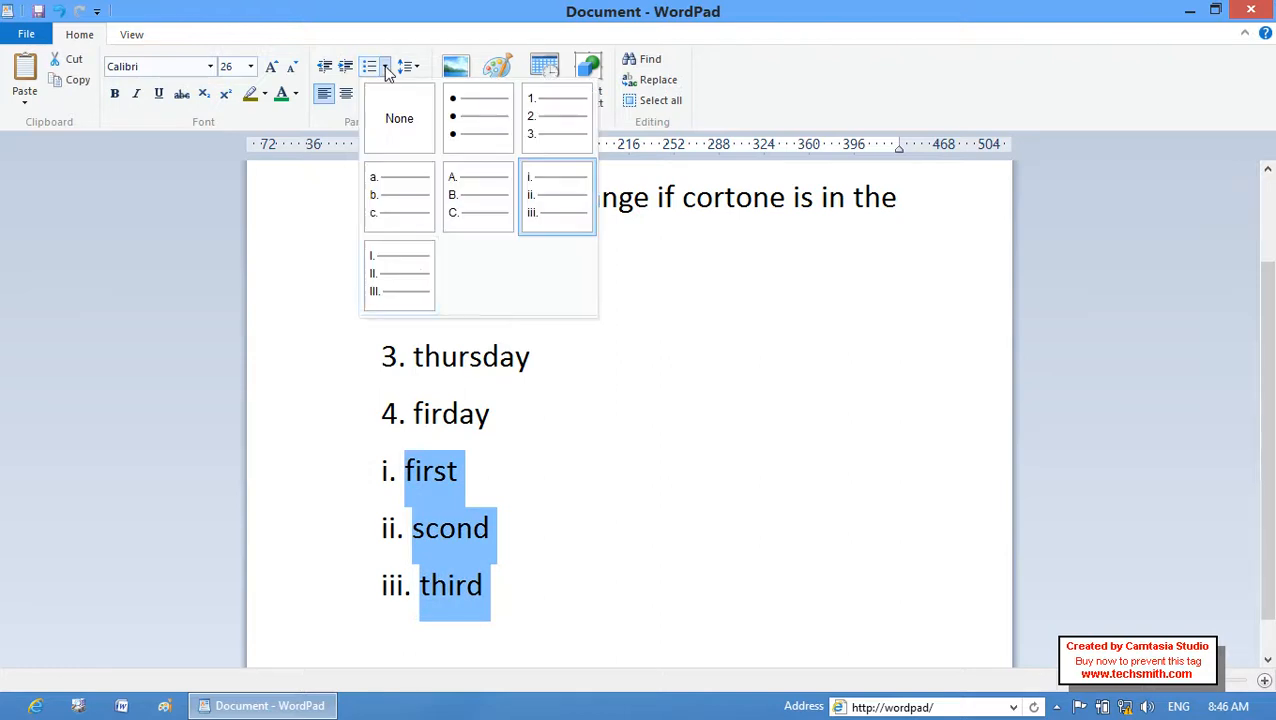
{"action": "left_click", "coordinate": [452, 200]}
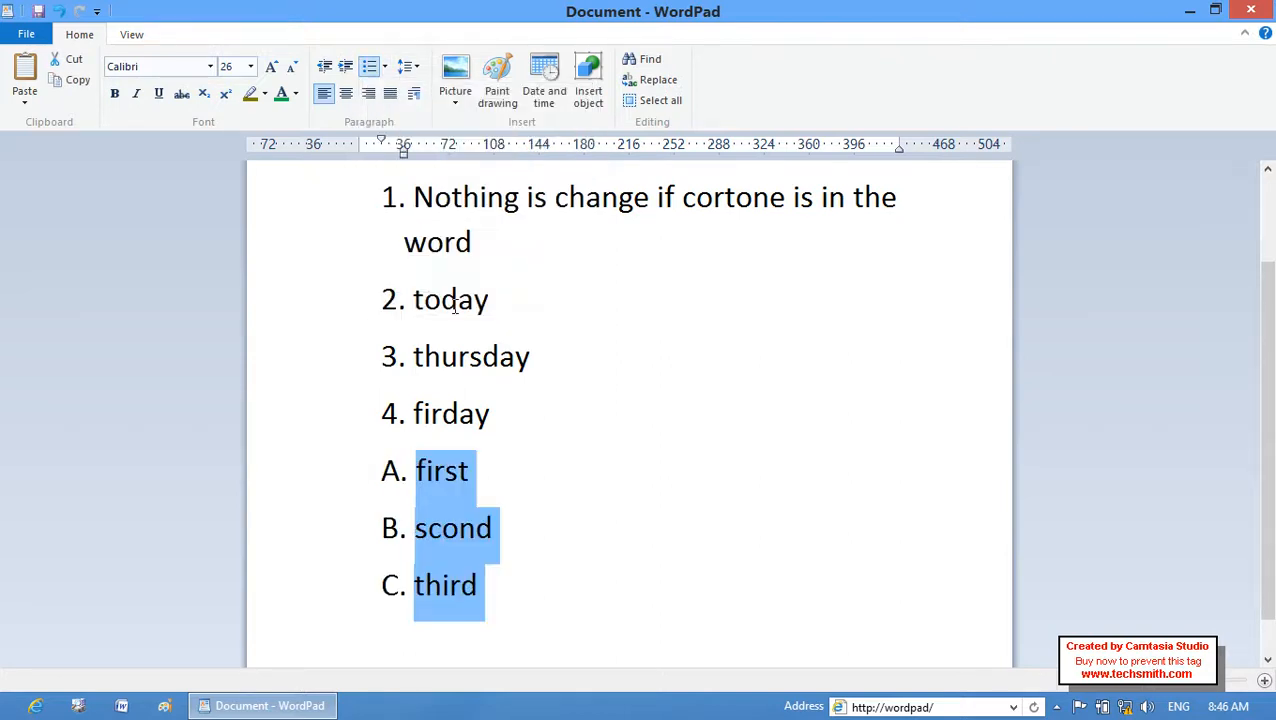
{"action": "left_click", "coordinate": [386, 67]}
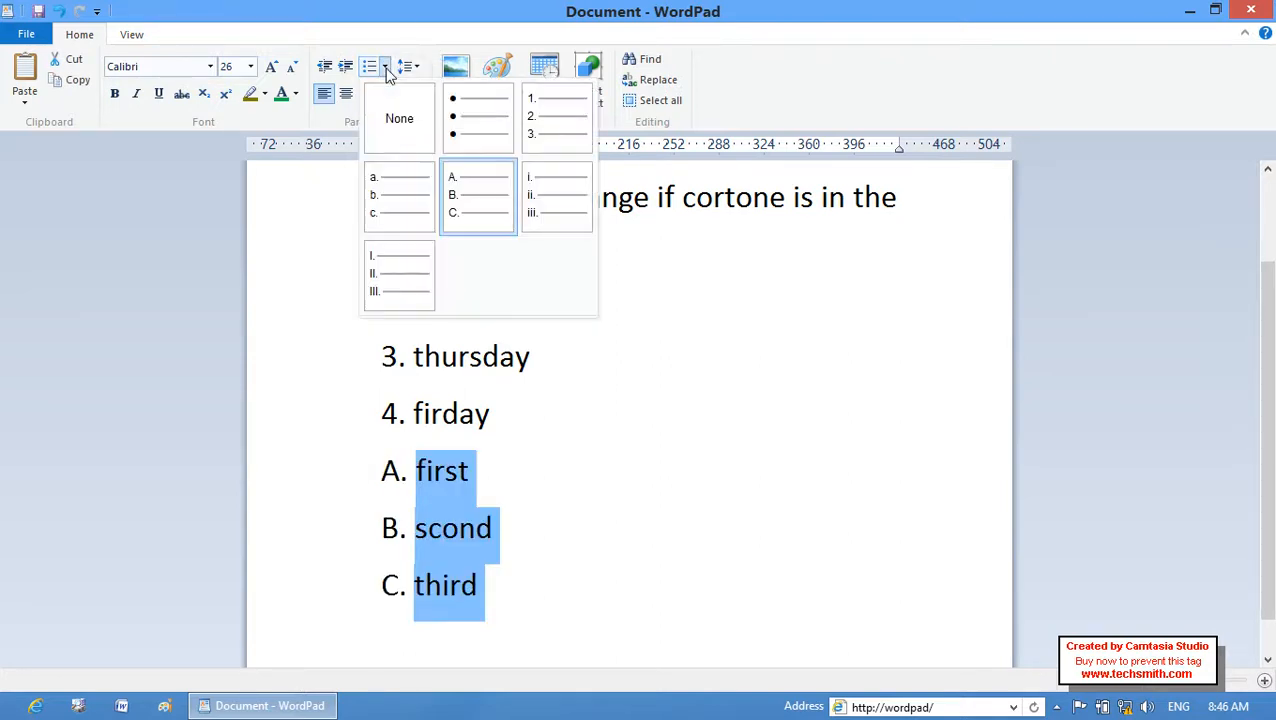
{"action": "left_click", "coordinate": [402, 198]}
Change the numbering of the four items from "Nothing is change" to "firday" to uppercase letters
{"action": "left_click_drag", "start_coordinate": [538, 420], "coordinate": [418, 190]}
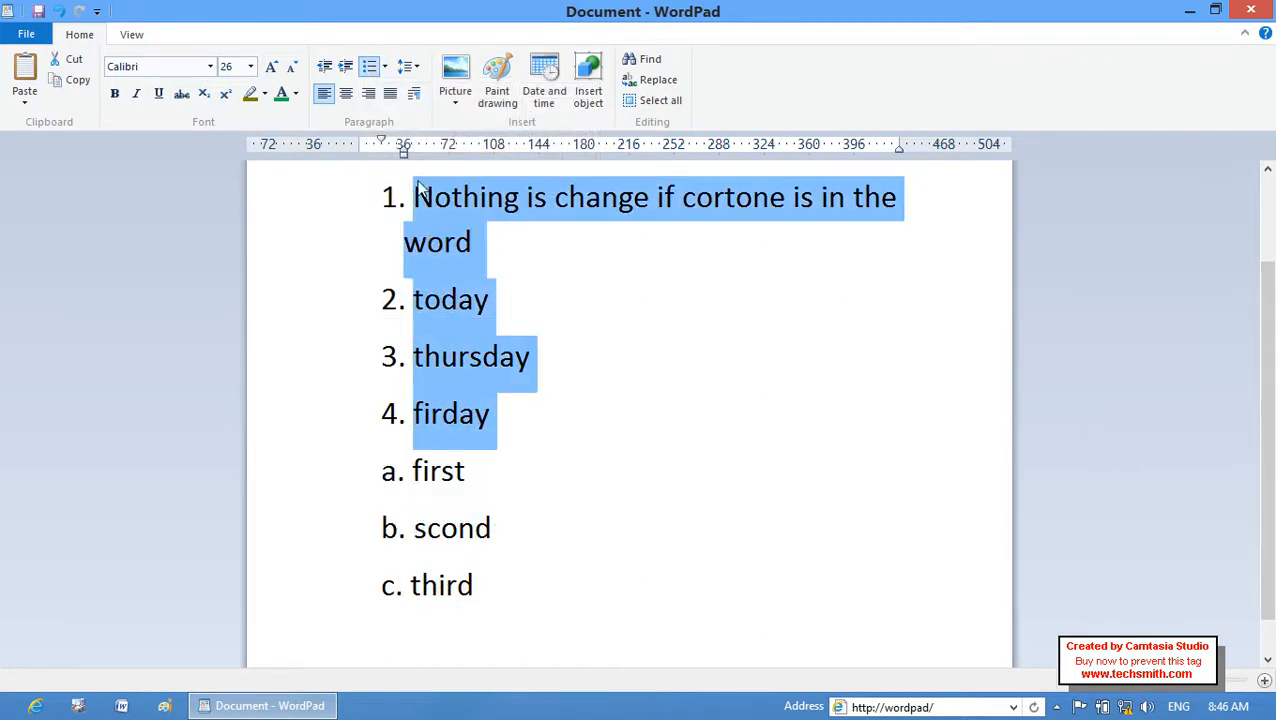
{"action": "left_click", "coordinate": [384, 66]}
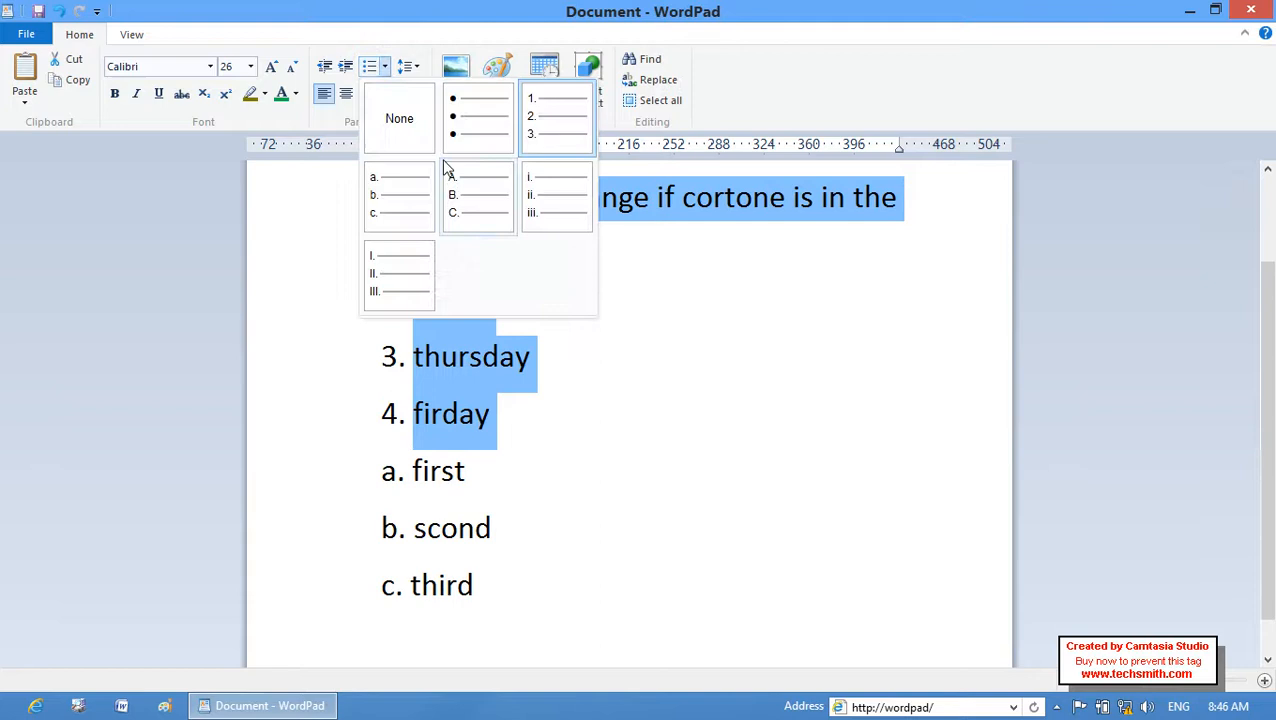
{"action": "left_click", "coordinate": [474, 200]}
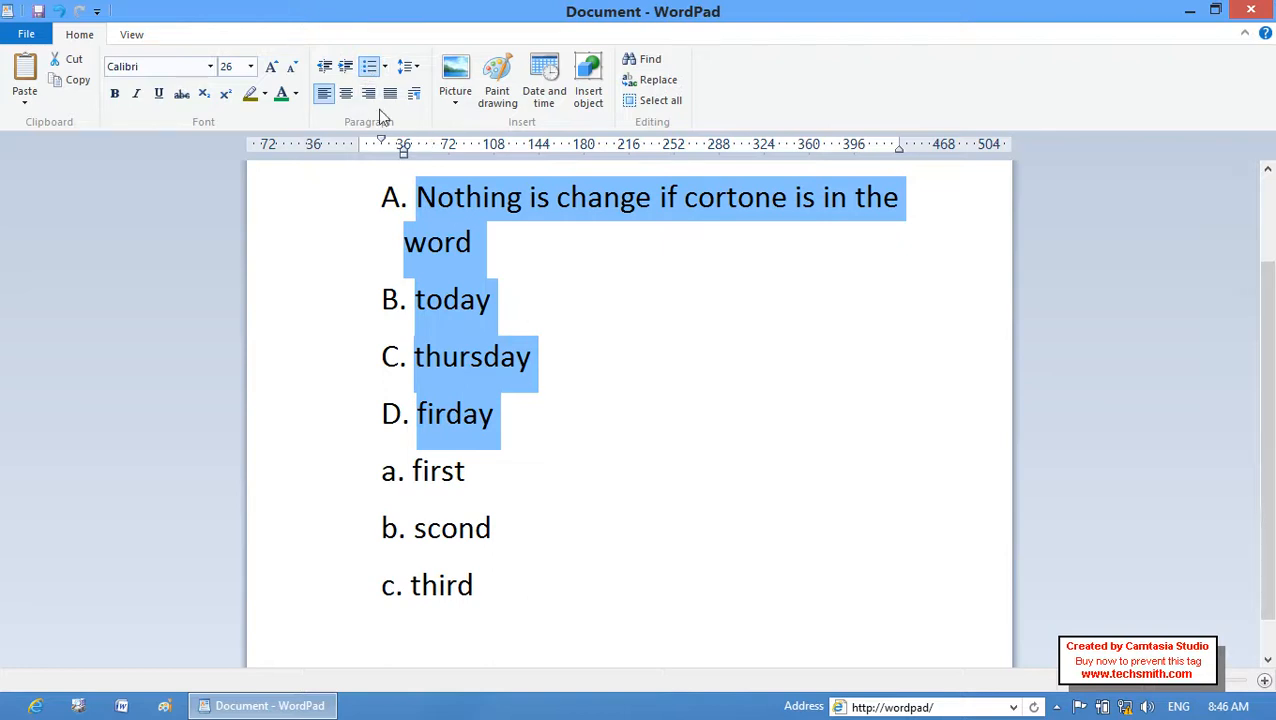
Select all seven list items and set their line spacing to 1.5, then to 2
{"action": "left_click_drag", "start_coordinate": [558, 550], "coordinate": [441, 370]}
{"action": "left_click", "coordinate": [519, 622]}
{"action": "left_click_drag", "start_coordinate": [519, 622], "coordinate": [390, 178]}
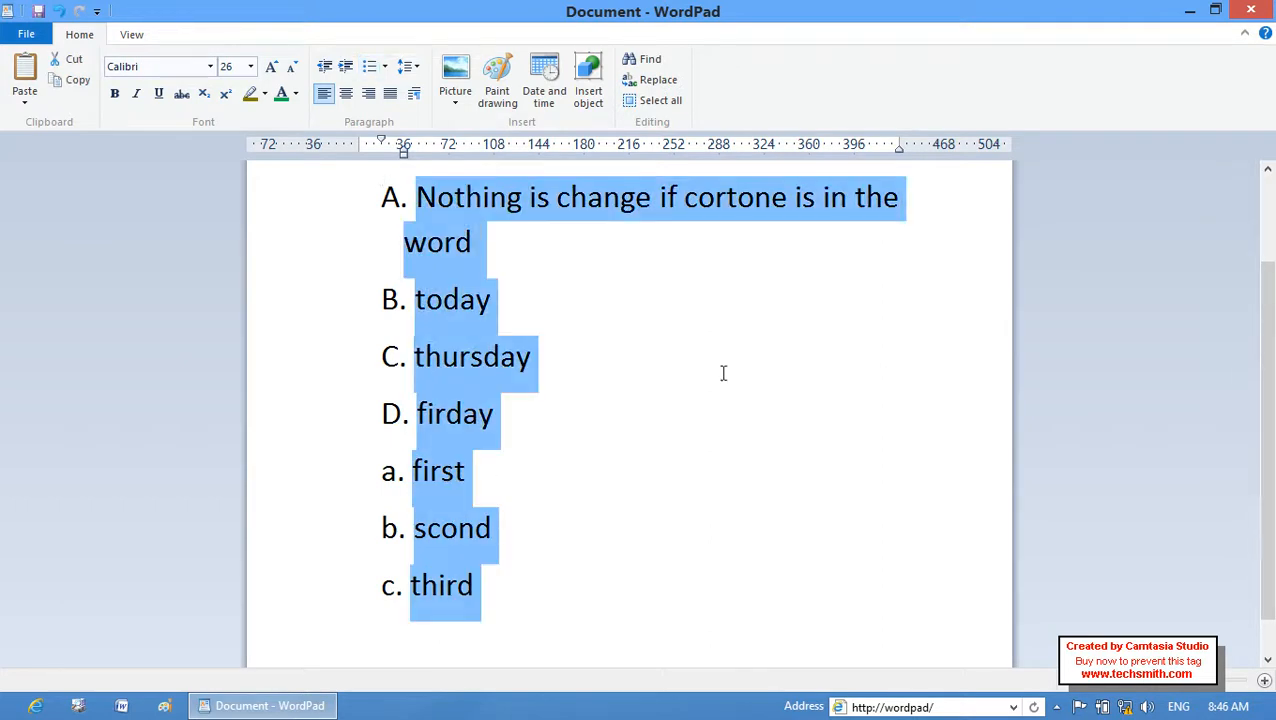
{"action": "left_click", "coordinate": [417, 70]}
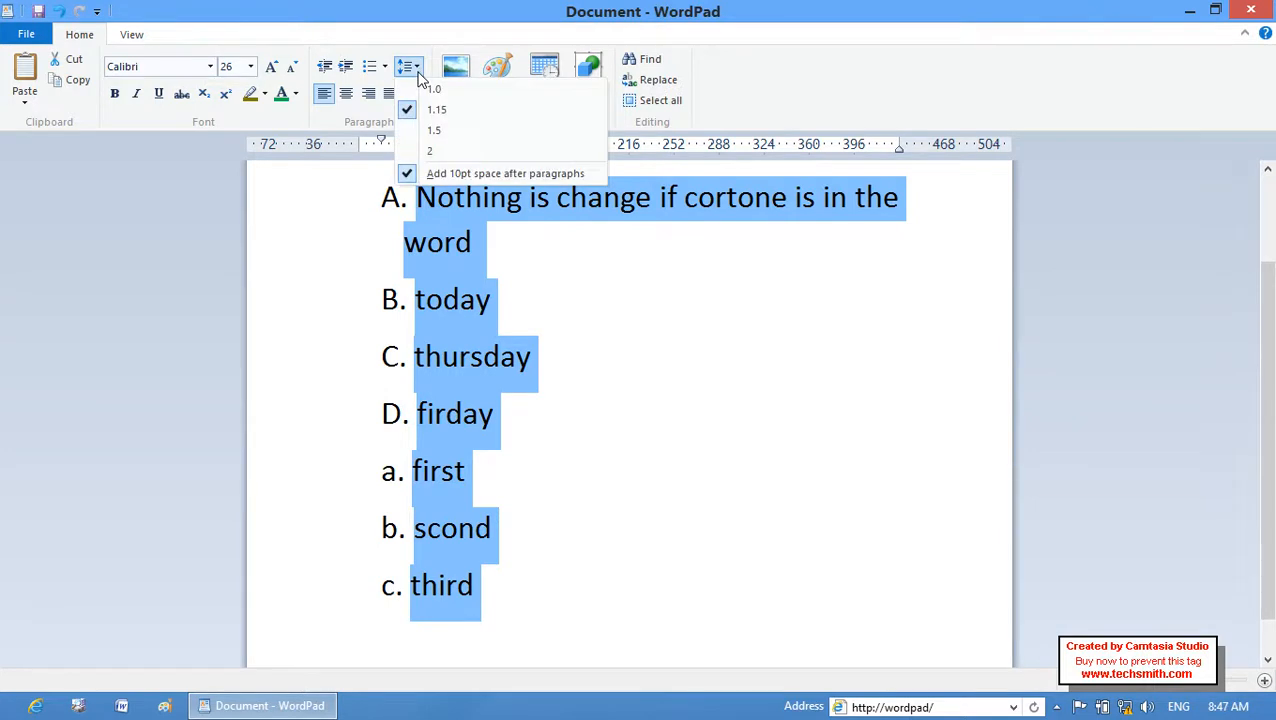
{"action": "left_click", "coordinate": [433, 133]}
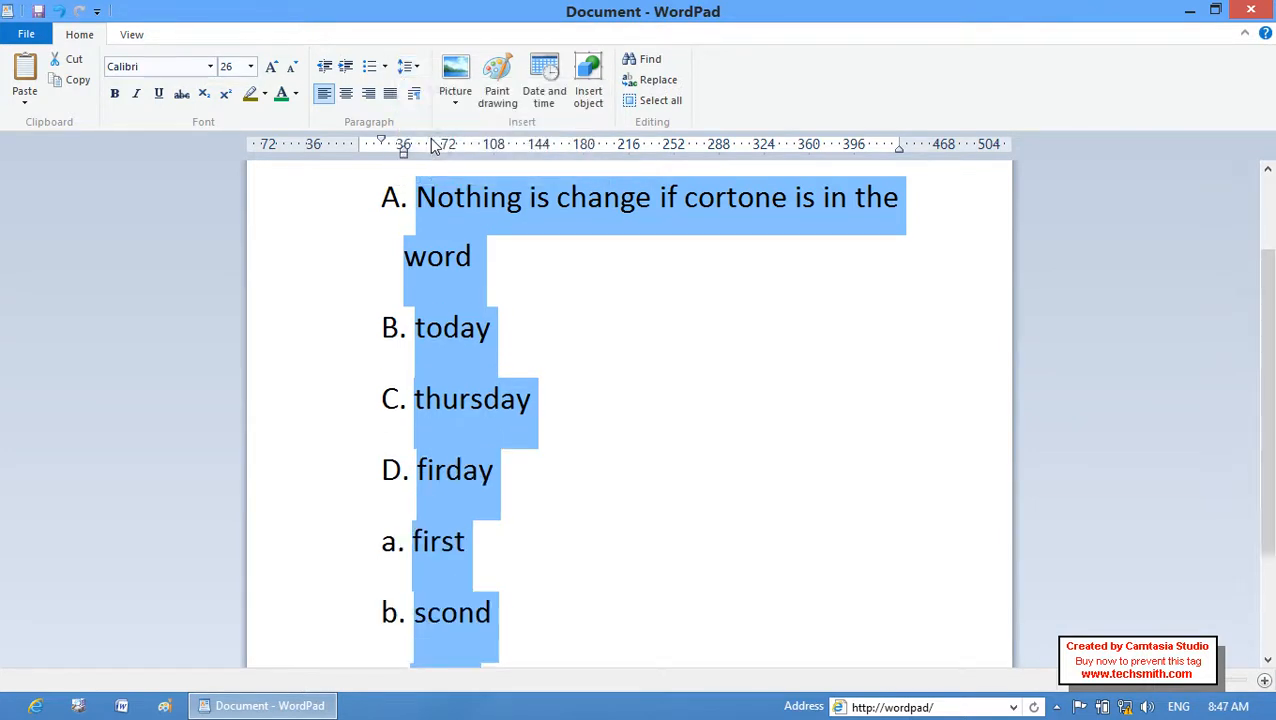
{"action": "left_click", "coordinate": [408, 66]}
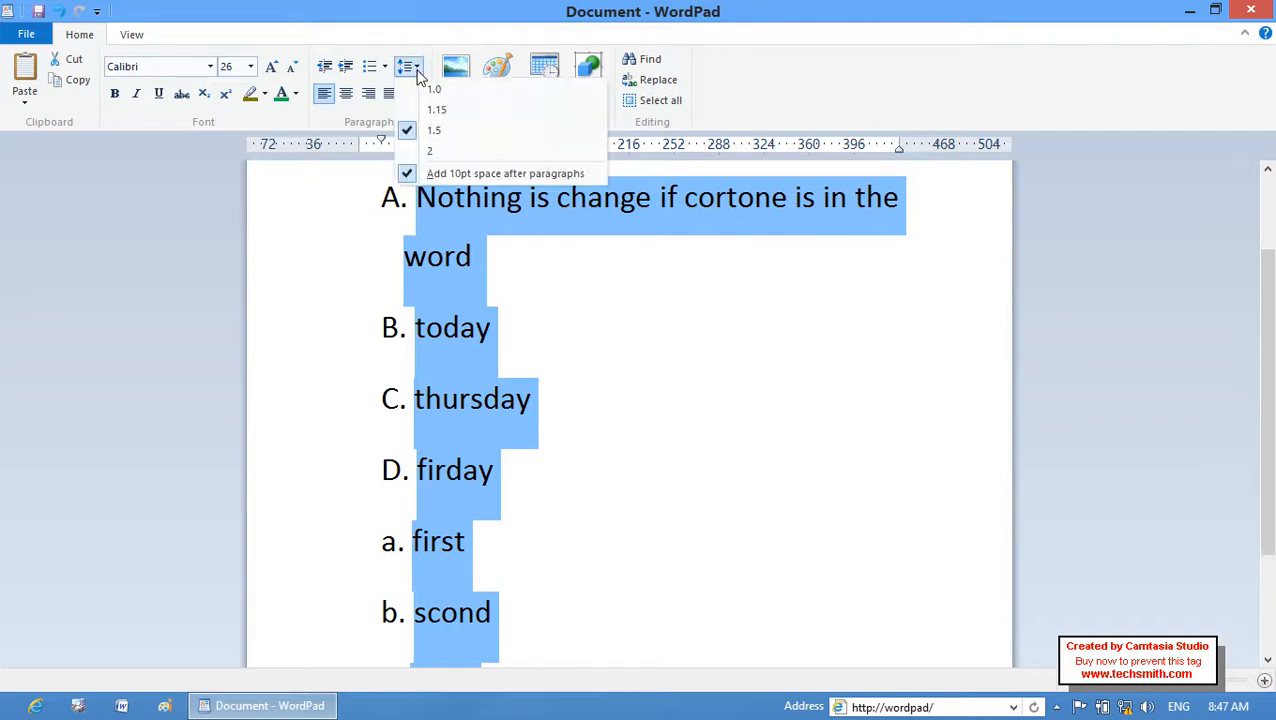
{"action": "left_click", "coordinate": [442, 155]}
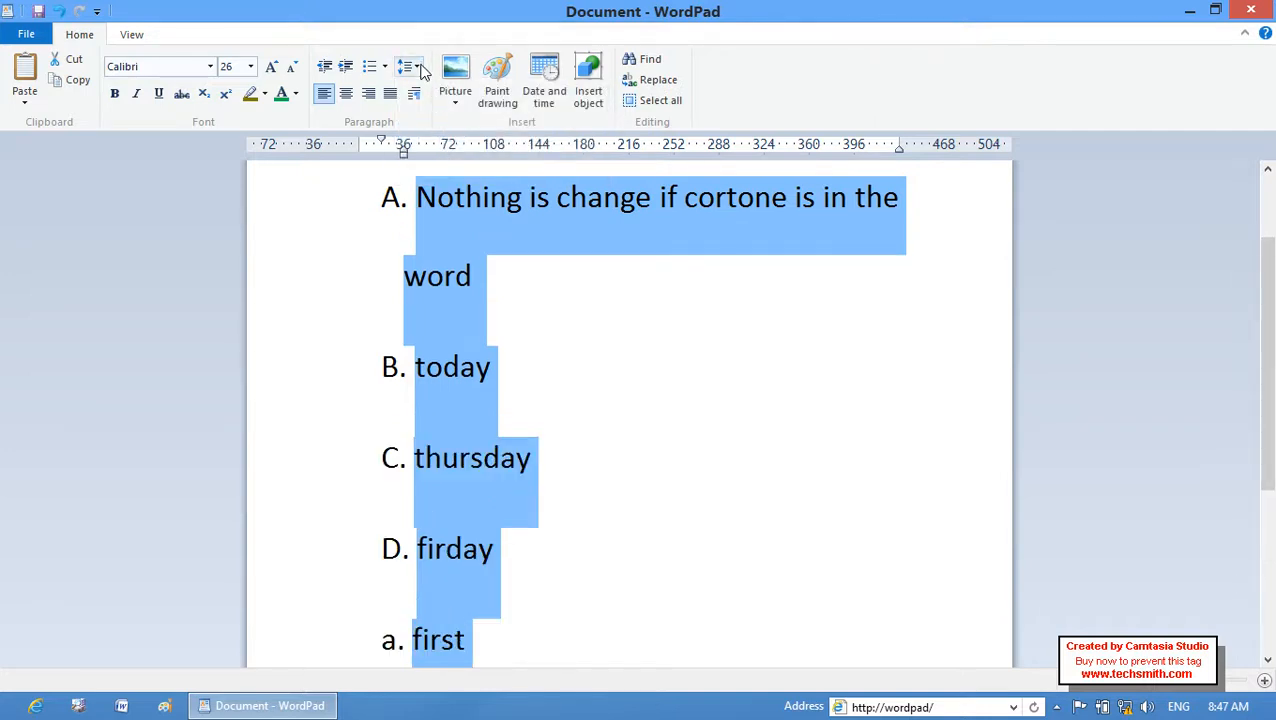
Try line spacings of 1.15, 1.5 and 1.0 on the selected list, then return it to 2
{"action": "left_click", "coordinate": [408, 66]}
{"action": "left_click", "coordinate": [436, 109]}
{"action": "left_click", "coordinate": [408, 66]}
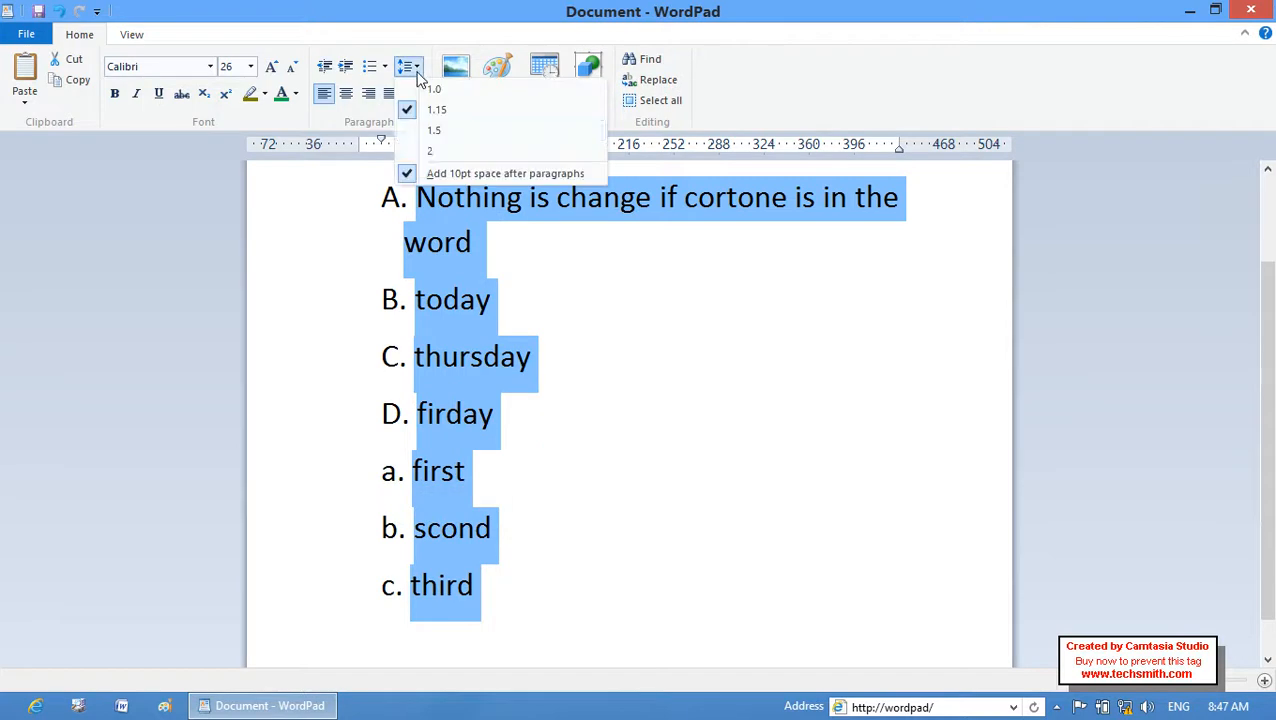
{"action": "left_click", "coordinate": [434, 132]}
{"action": "left_click", "coordinate": [408, 66]}
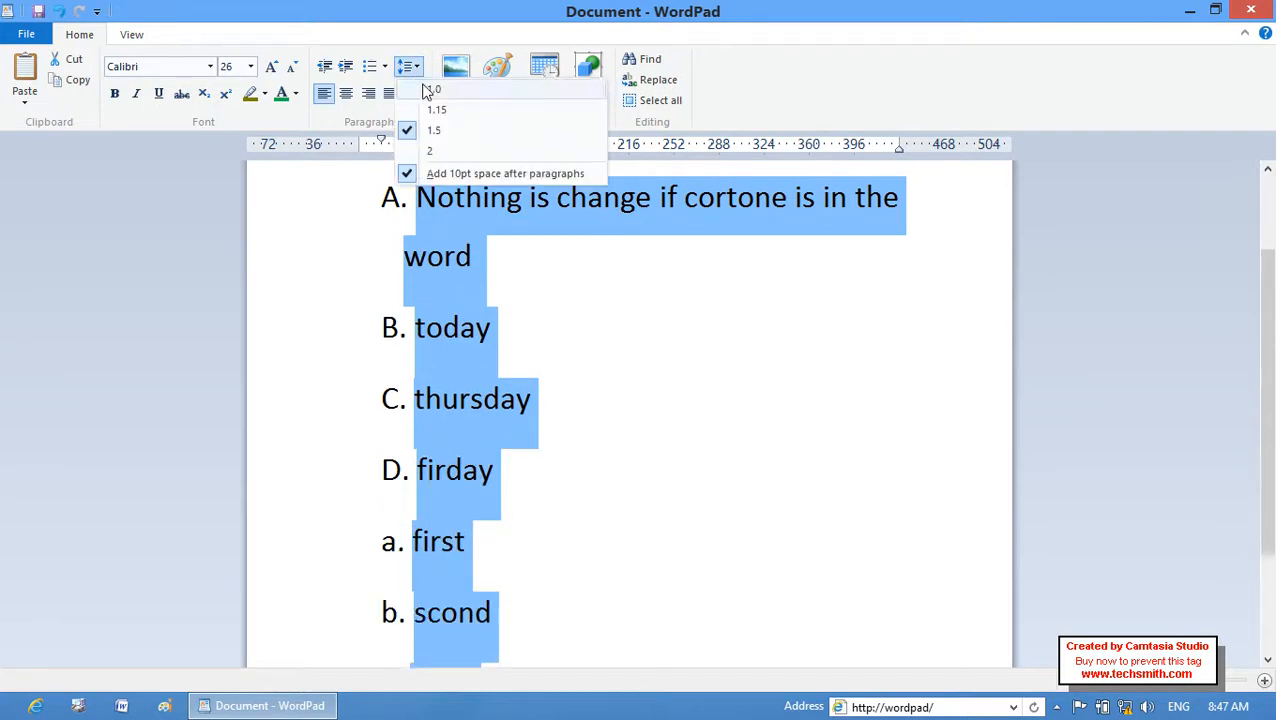
{"action": "left_click", "coordinate": [425, 89]}
{"action": "left_click", "coordinate": [408, 66]}
{"action": "left_click", "coordinate": [436, 171]}
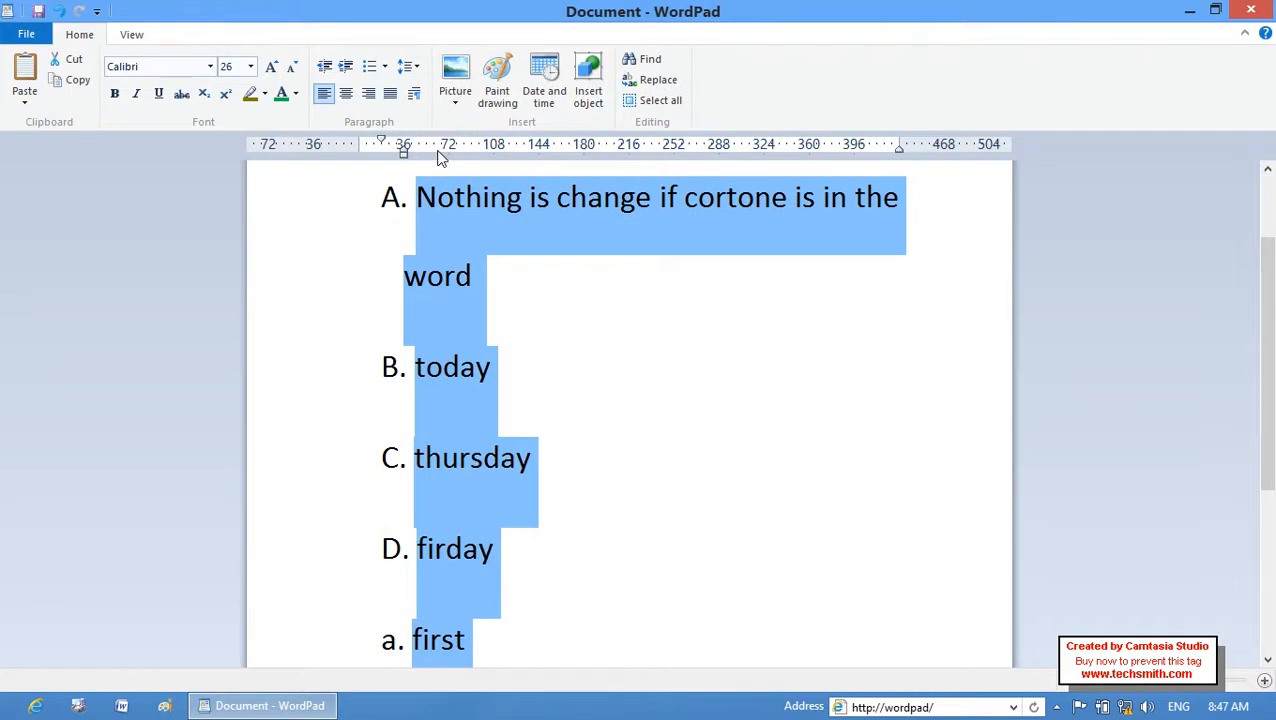
Set the left indentation of the selected list paragraphs to 66 pt
{"action": "left_click", "coordinate": [414, 93]}
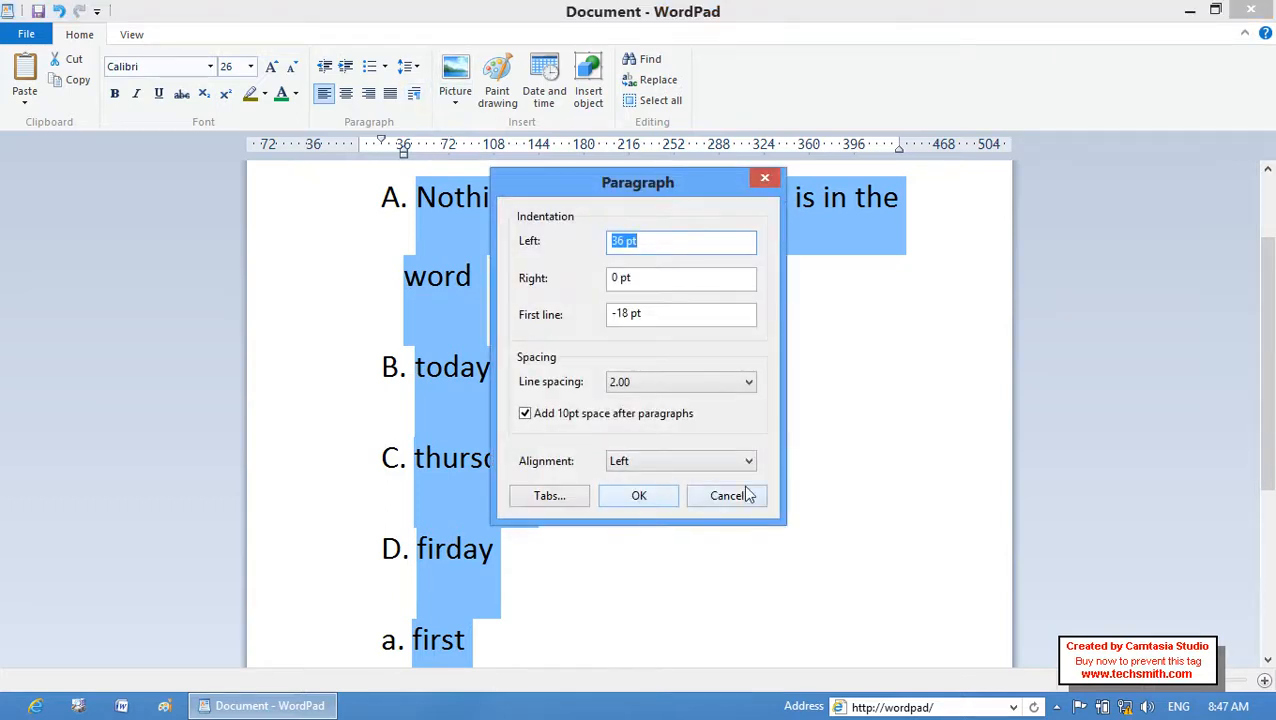
{"action": "left_click", "coordinate": [624, 243]}
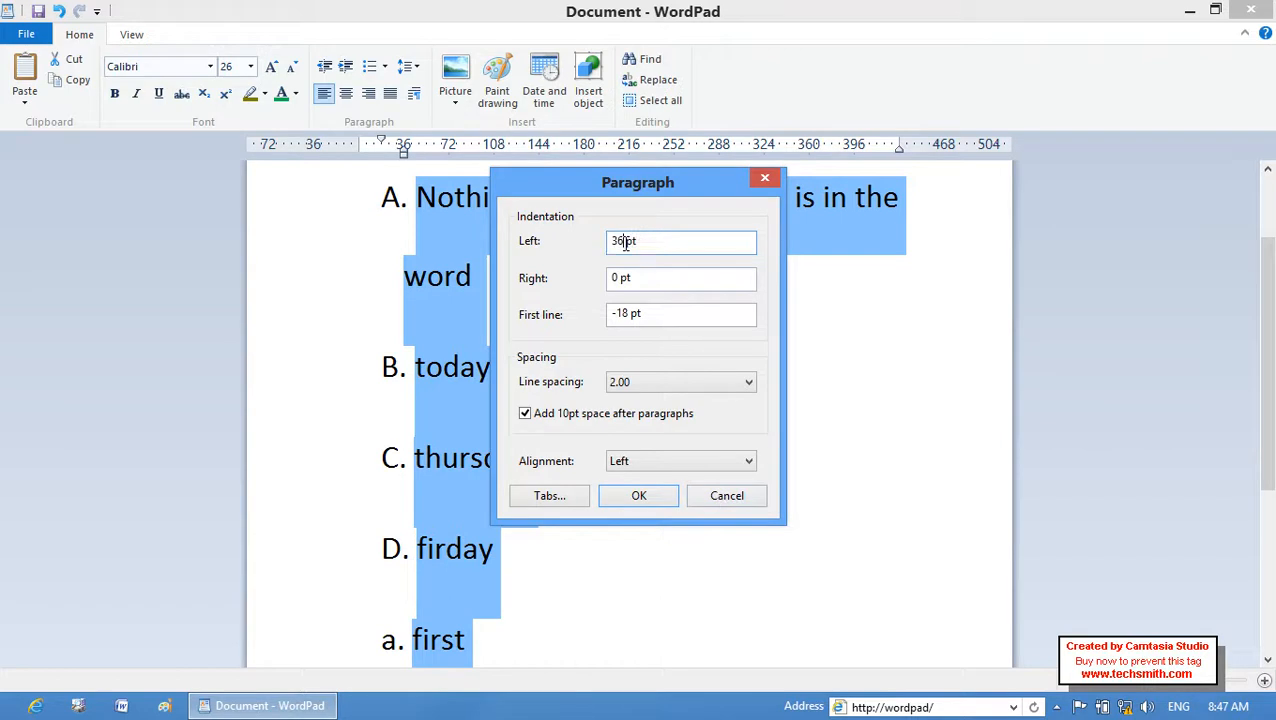
{"action": "key", "text": "BackSpace"}
{"action": "key", "text": "BackSpace"}
{"action": "type", "text": "66"}
{"action": "left_click", "coordinate": [637, 497]}
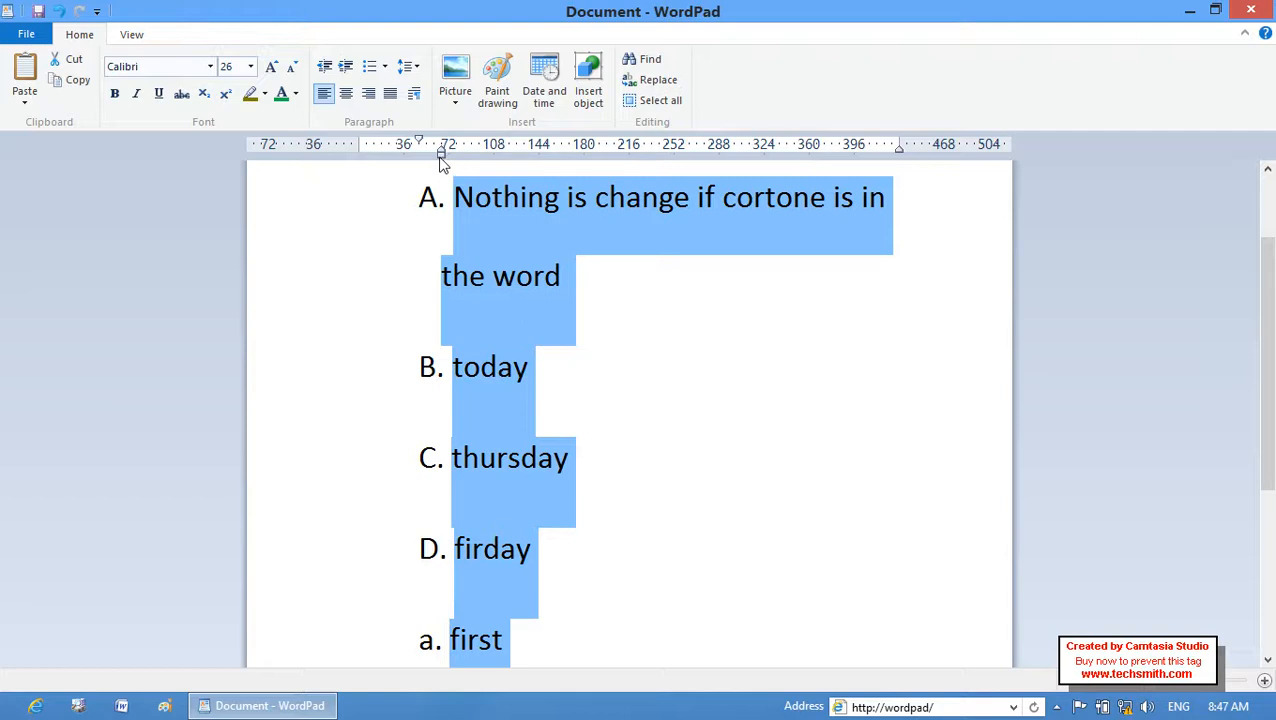
Move the selected list's right indent inward to about the 290 pt ruler mark and deselect the list
{"action": "mouse_move", "coordinate": [897, 150]}
{"action": "left_mouse_down"}
{"action": "mouse_move", "coordinate": [783, 151]}
{"action": "mouse_move", "coordinate": [703, 171]}
{"action": "mouse_move", "coordinate": [718, 172]}
{"action": "left_mouse_up"}
{"action": "left_click", "coordinate": [721, 173]}
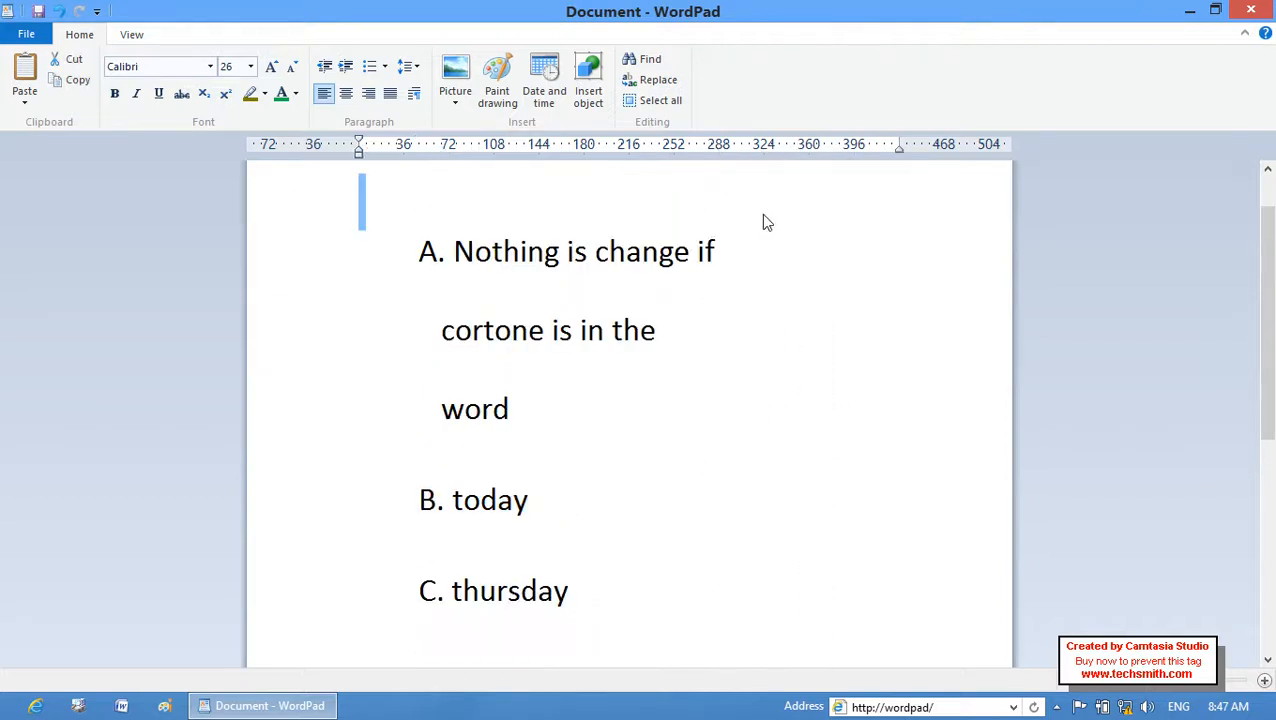
{"action": "left_click", "coordinate": [704, 240]}
Move the right indent of the "Nothing is change" item outward to about the 385 pt ruler mark
{"action": "key", "text": "ctrl+a"}
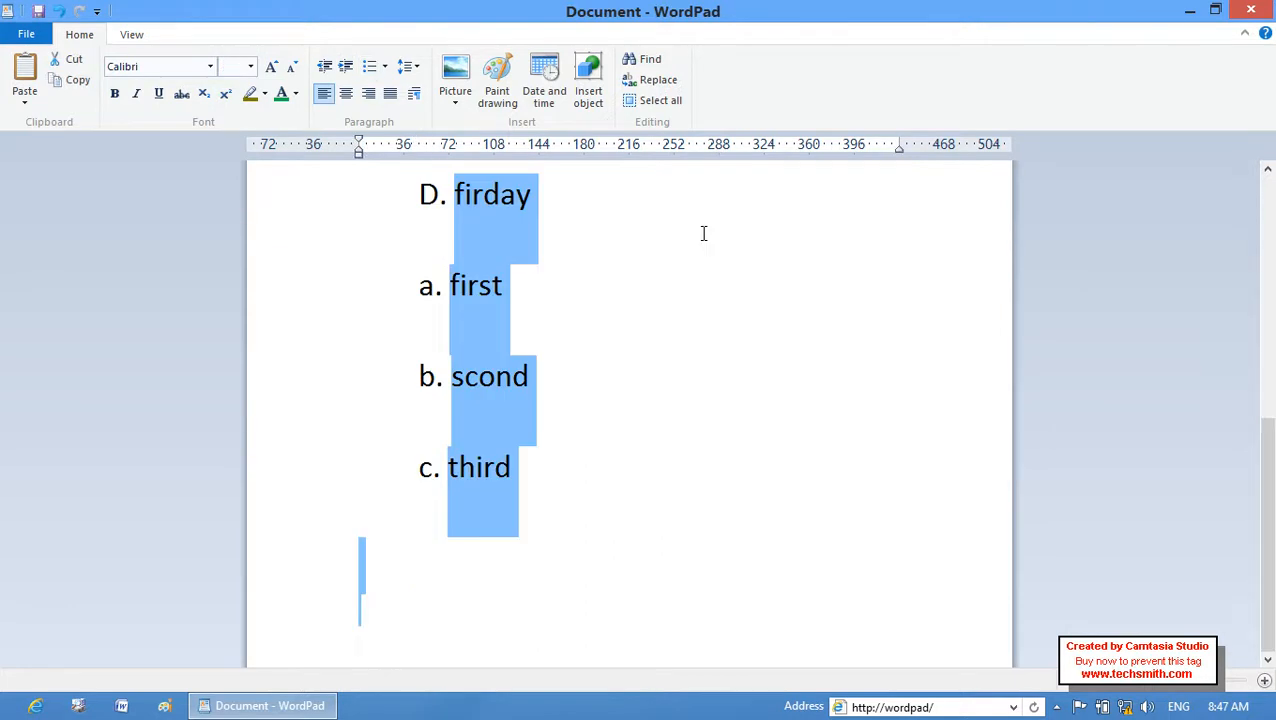
{"action": "left_click_drag", "start_coordinate": [1269, 518], "coordinate": [1267, 264]}
{"action": "left_click", "coordinate": [678, 378]}
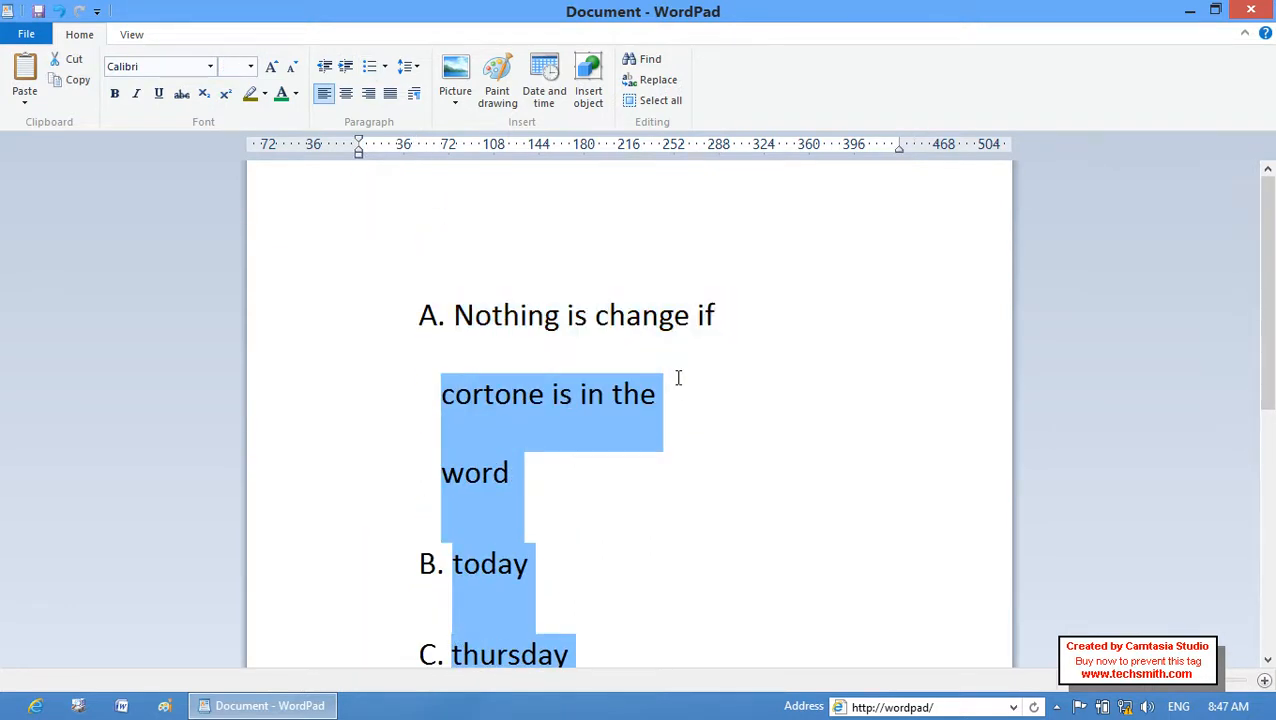
{"action": "left_click_drag", "start_coordinate": [725, 152], "coordinate": [843, 155]}
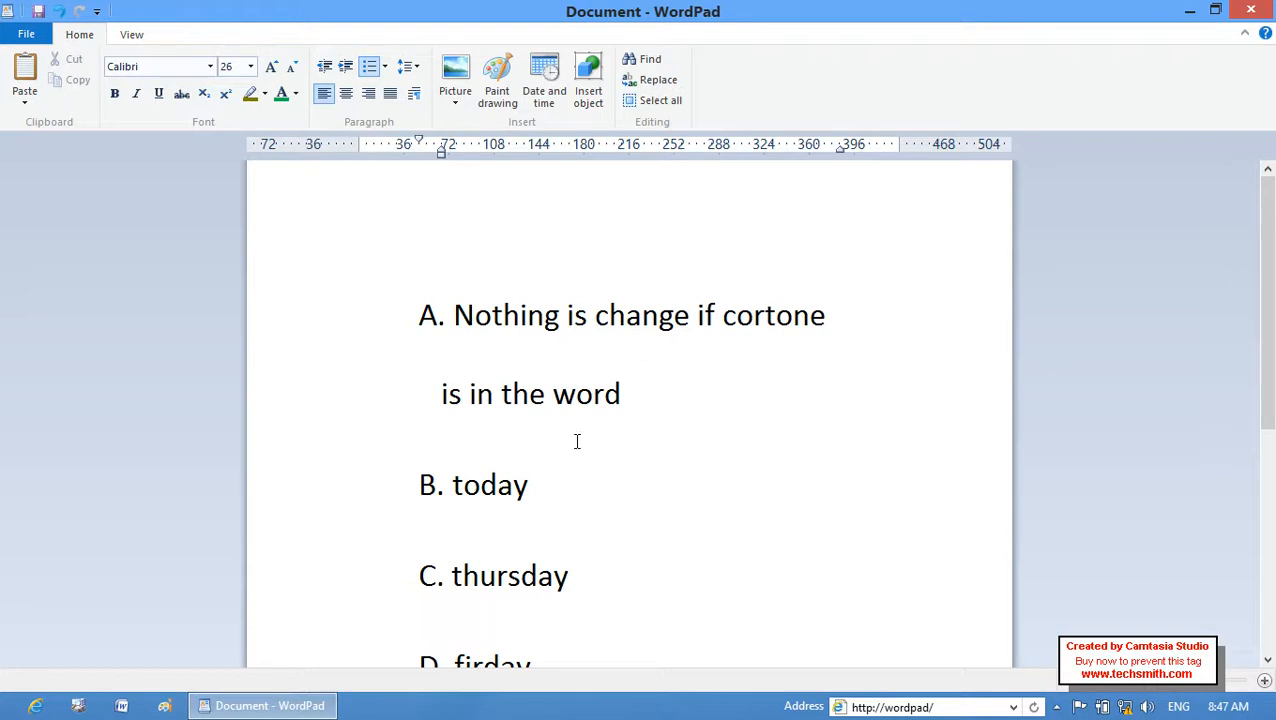
Delete the entire contents of the document
{"action": "left_click", "coordinate": [550, 655]}
{"action": "key", "text": "ctrl+a"}
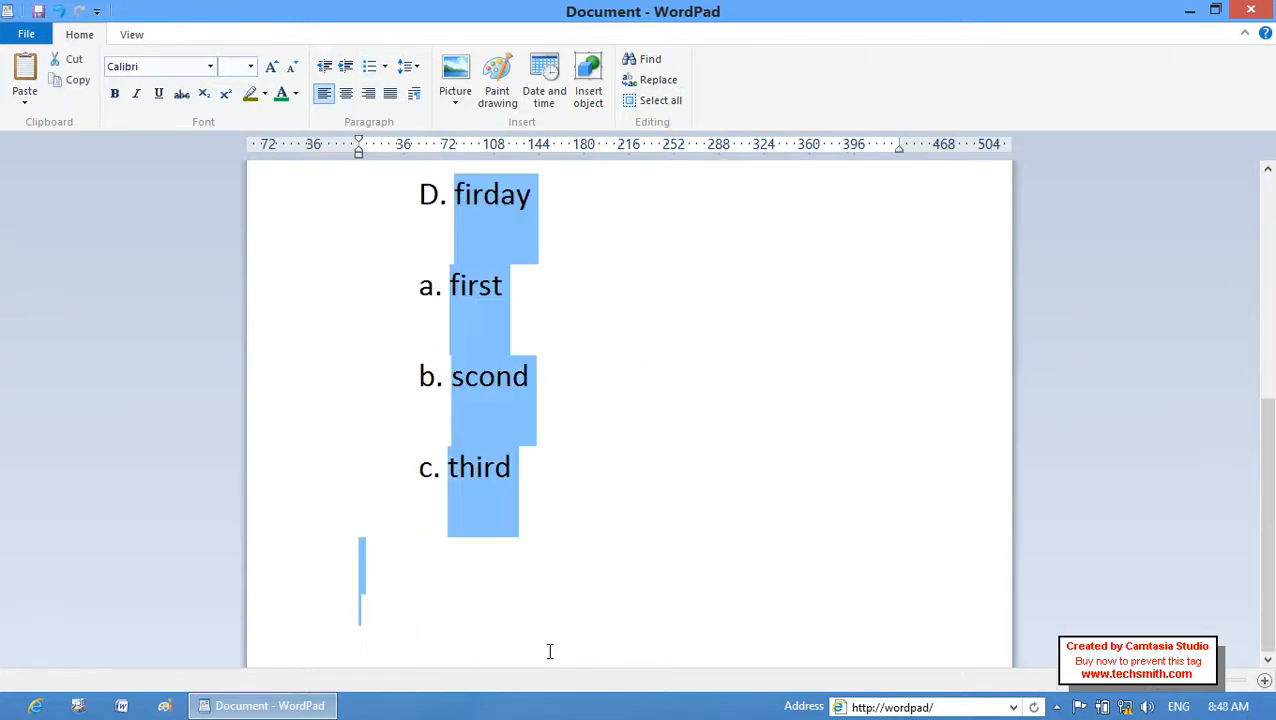
{"action": "key", "text": "Delete"}
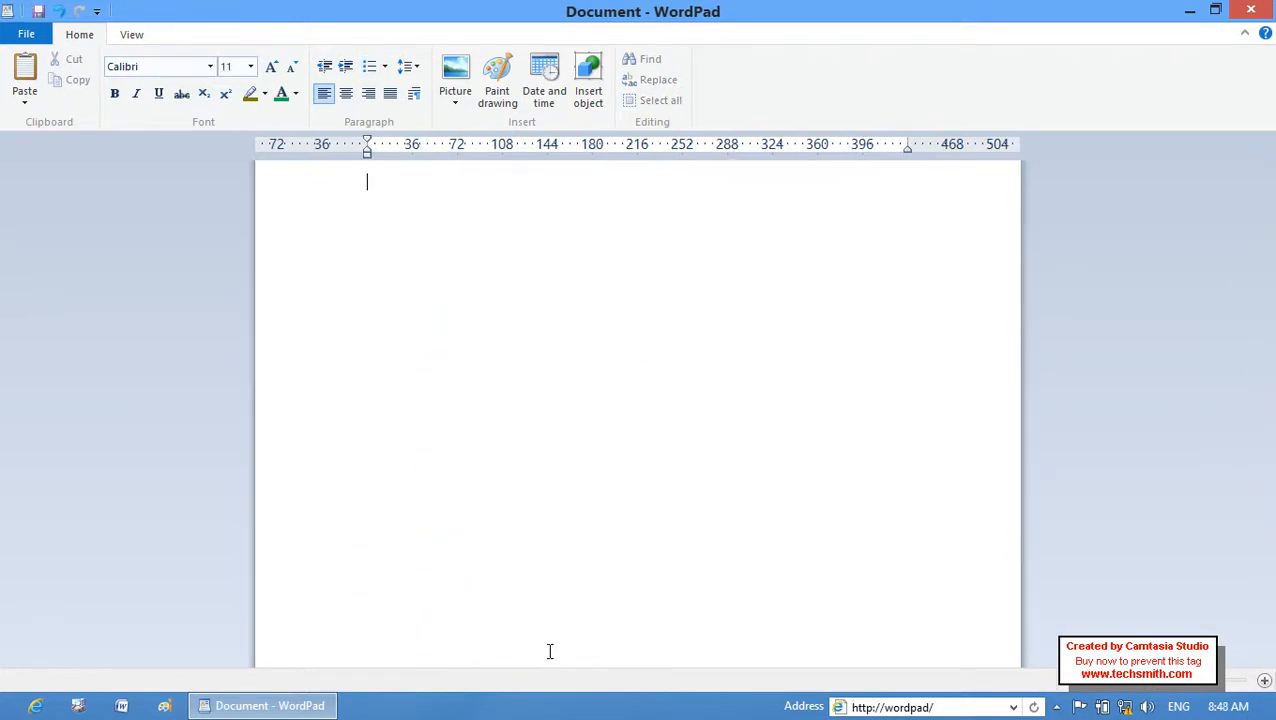
Insert the round blue KU logo picture from the Desktop folder into the empty document
{"action": "left_click", "coordinate": [462, 82]}
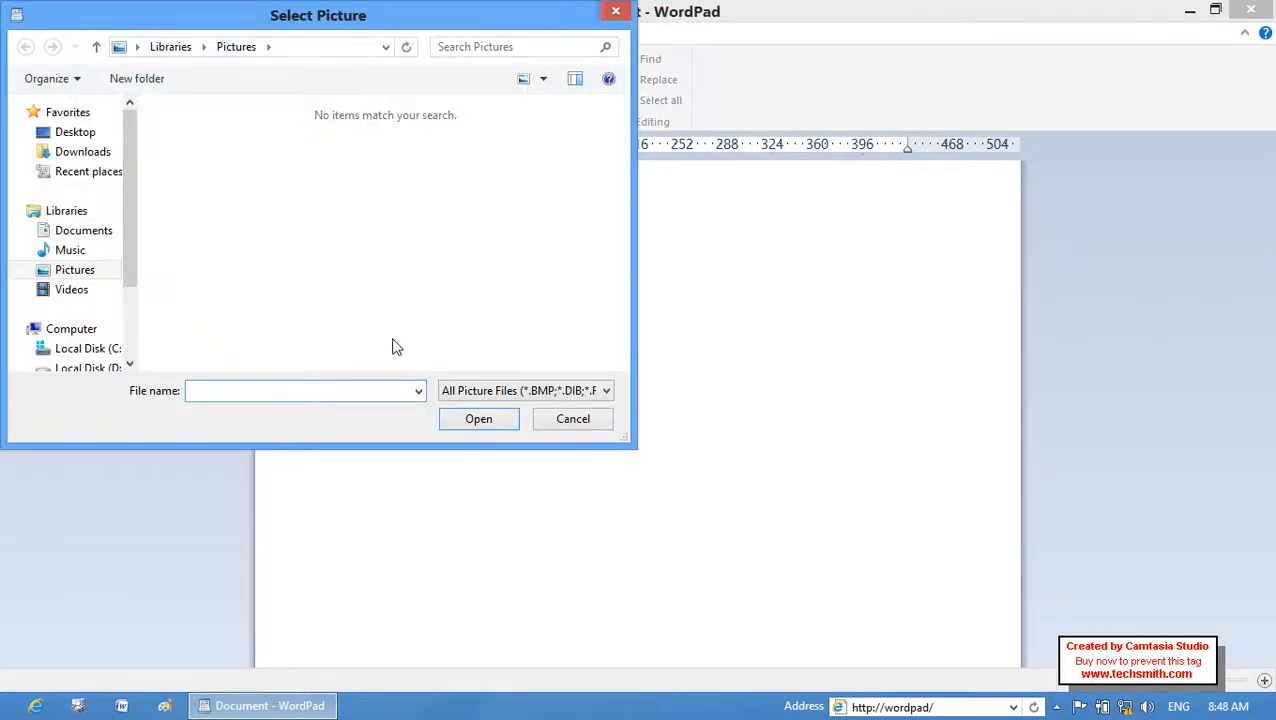
{"action": "left_click", "coordinate": [75, 132]}
{"action": "left_click_drag", "start_coordinate": [615, 150], "coordinate": [605, 384]}
{"action": "left_click", "coordinate": [203, 343]}
{"action": "double_click", "coordinate": [203, 343]}
{"action": "left_click", "coordinate": [731, 457]}
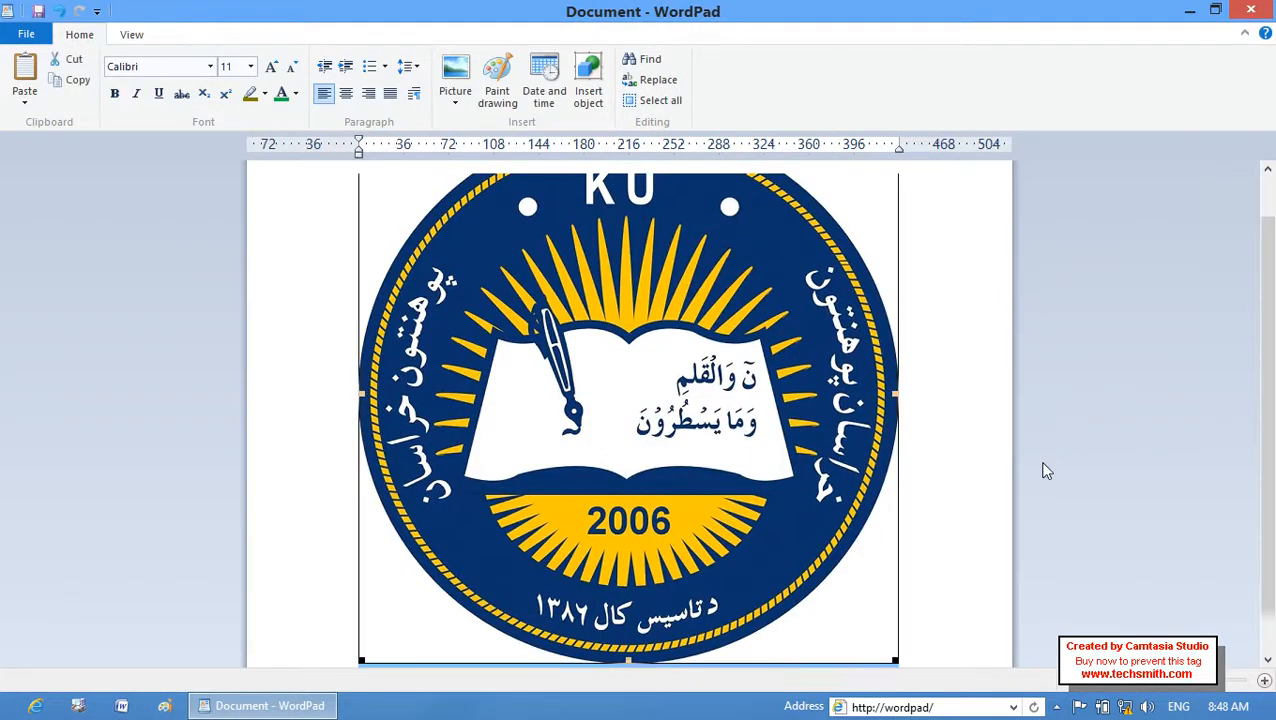
Shrink the KU logo from its lower corner to about 216 pt wide and deselect it
{"action": "left_click_drag", "start_coordinate": [893, 663], "coordinate": [620, 281]}
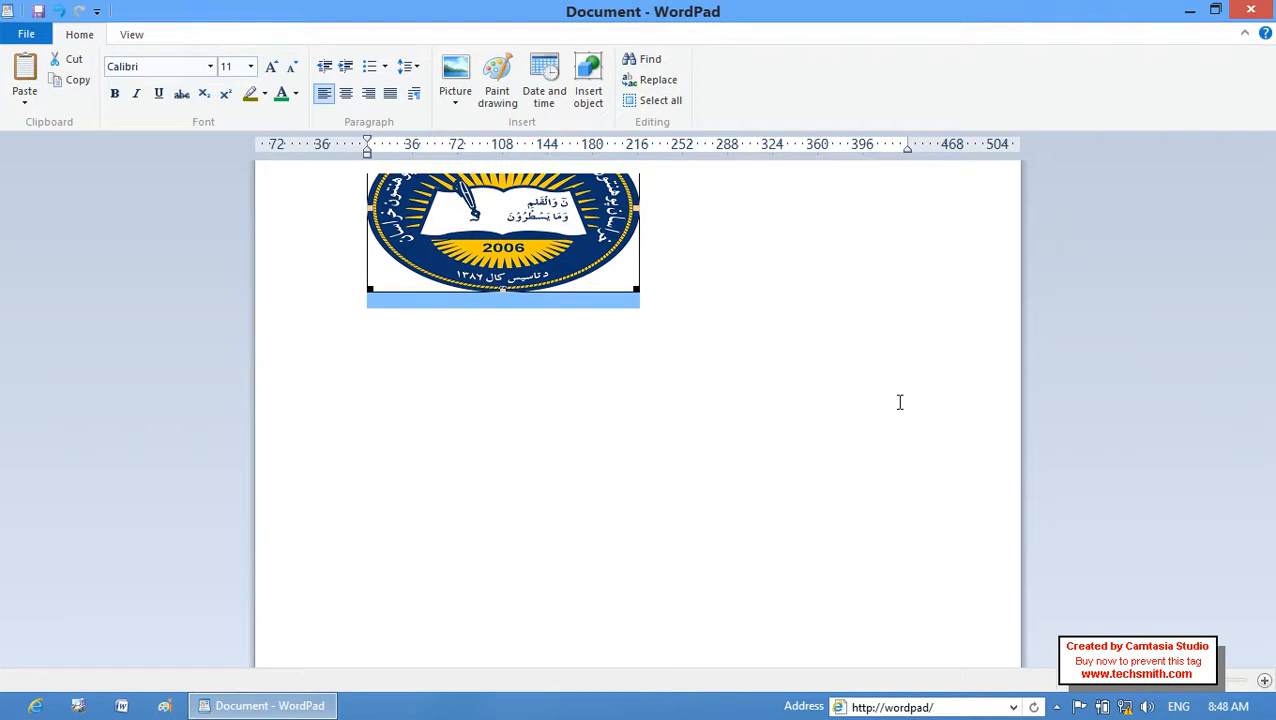
{"action": "left_click", "coordinate": [855, 323]}
{"action": "left_click", "coordinate": [752, 205]}
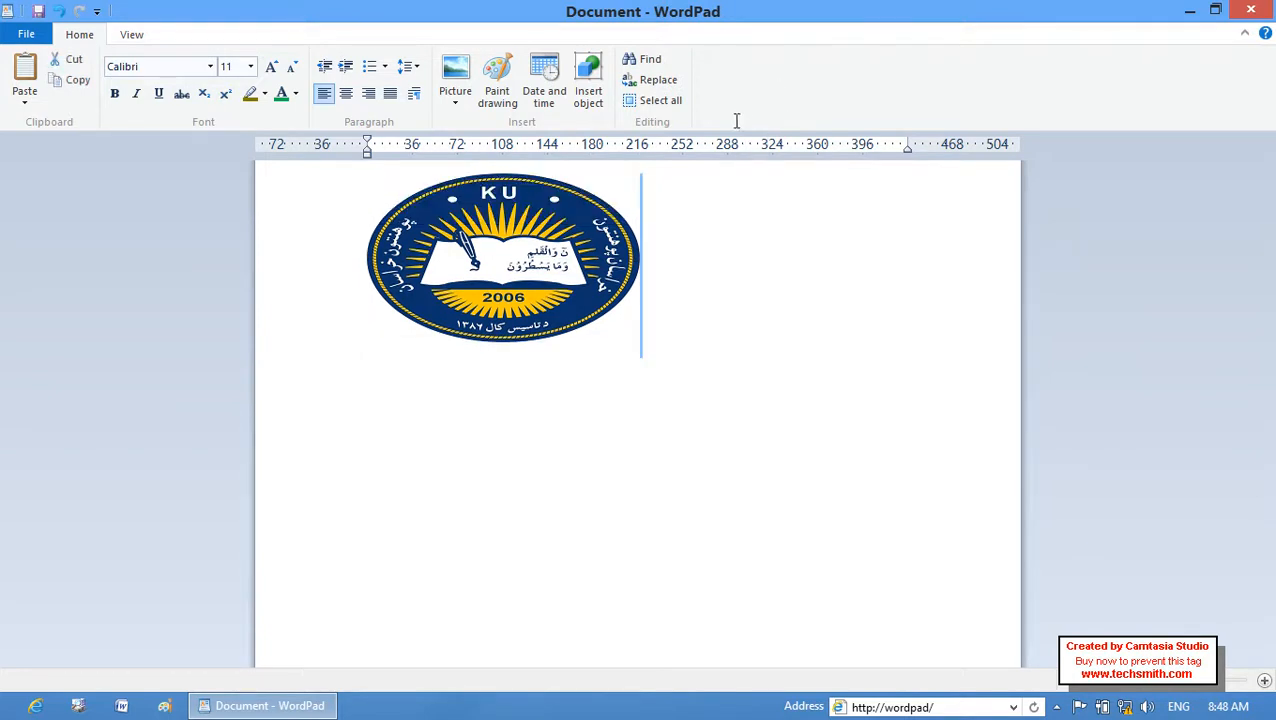
Select the KU logo and view the available options for inserting, changing and resizing a picture
{"action": "left_click", "coordinate": [464, 272]}
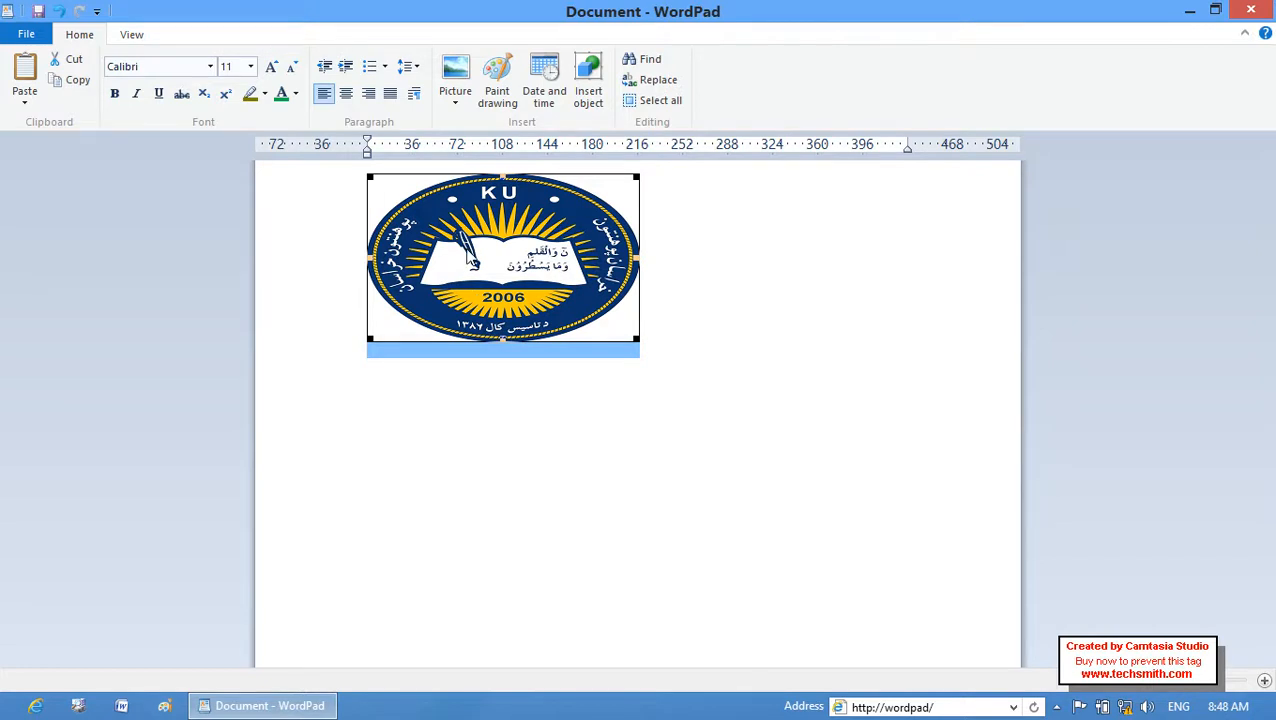
{"action": "left_click", "coordinate": [456, 105]}
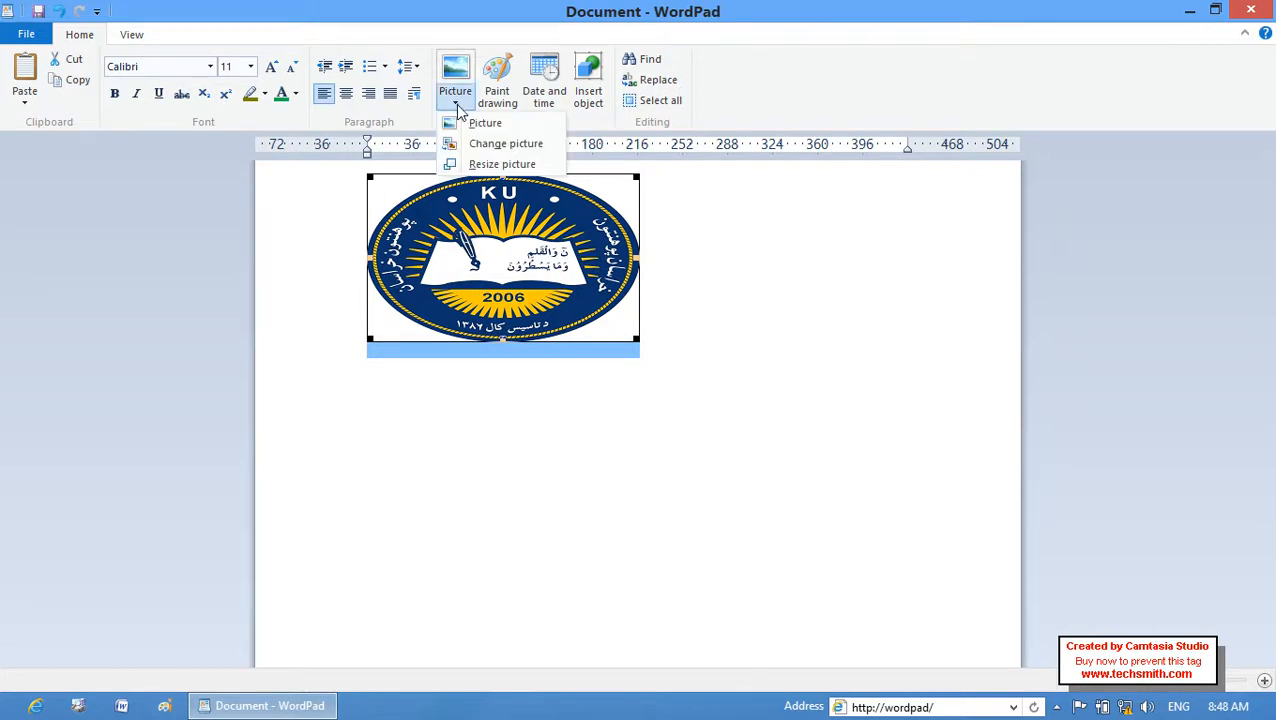
{"action": "left_click", "coordinate": [519, 273]}
{"action": "left_click", "coordinate": [650, 302]}
{"action": "left_click", "coordinate": [543, 240]}
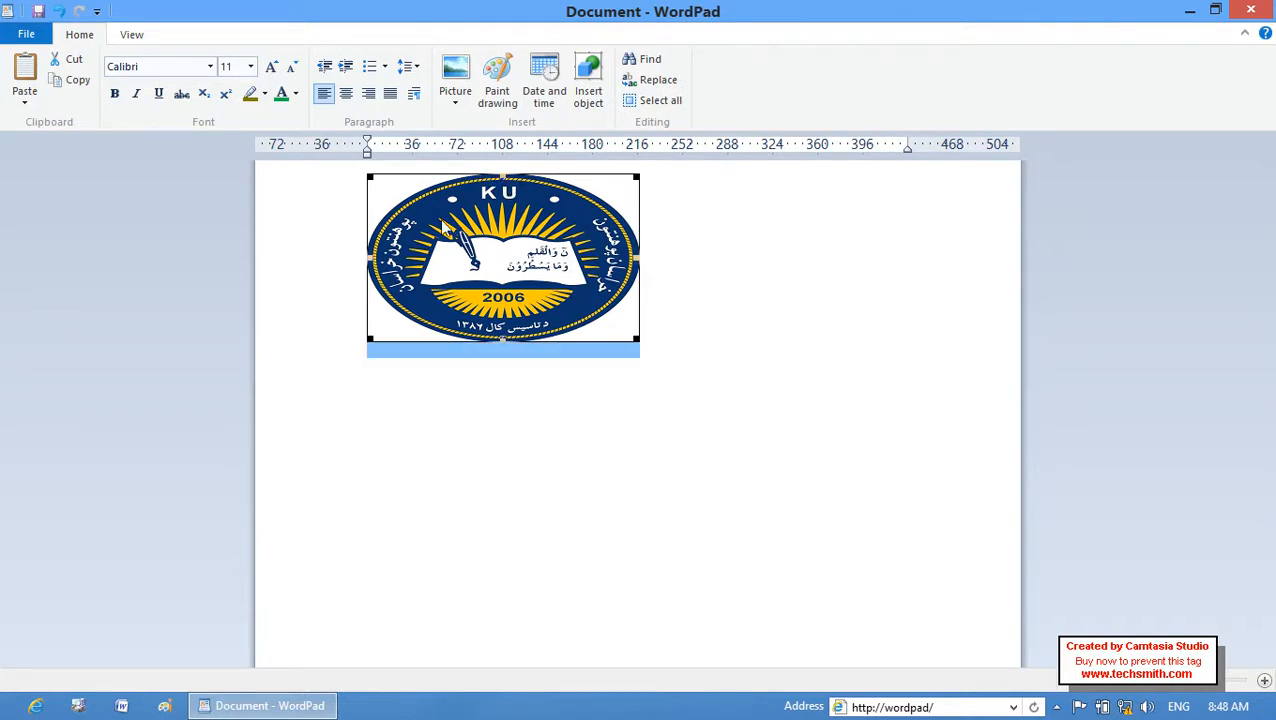
Shrink the KU logo further from its upper corner to about 145 pt wide
{"action": "left_click", "coordinate": [361, 177]}
{"action": "left_click", "coordinate": [420, 230]}
{"action": "left_click_drag", "start_coordinate": [370, 177], "coordinate": [455, 285]}
{"action": "left_click_drag", "start_coordinate": [468, 391], "coordinate": [475, 395]}
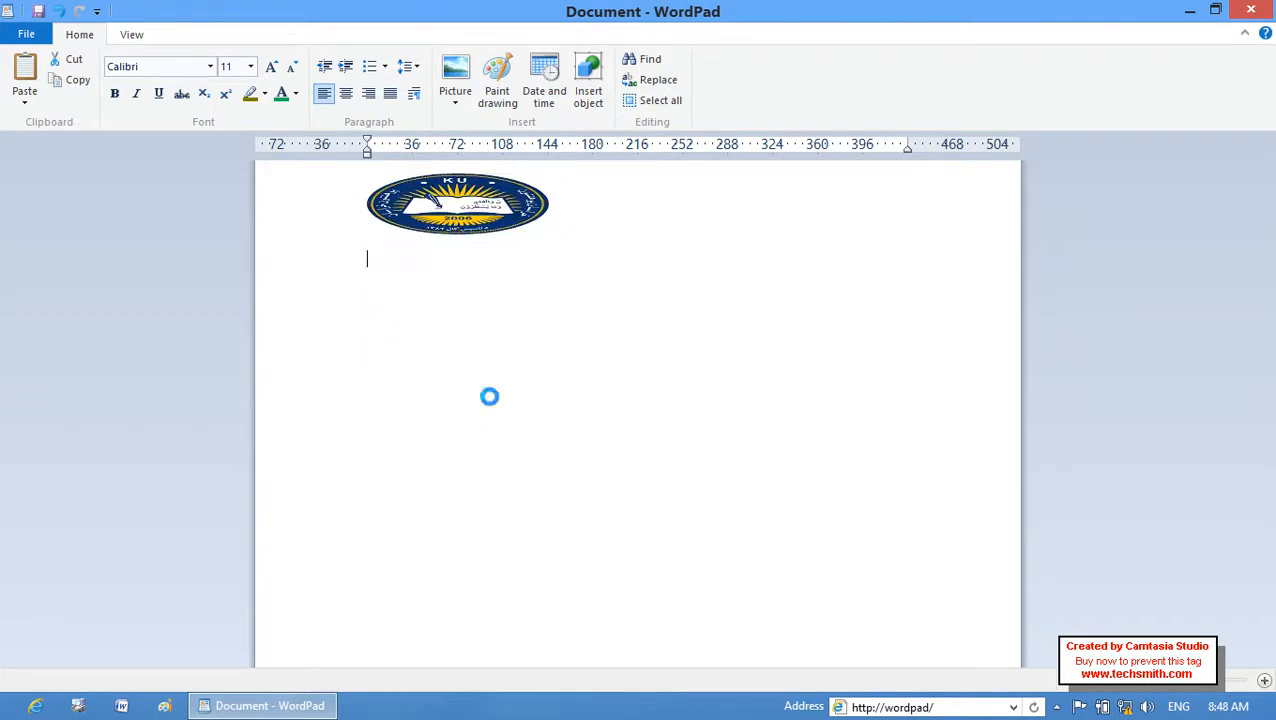
Insert six blank lines above the KU logo to move it down the page, and select the logo
{"action": "left_click", "coordinate": [440, 330]}
{"action": "left_click_drag", "start_coordinate": [440, 330], "coordinate": [436, 276]}
{"action": "left_click", "coordinate": [432, 193]}
{"action": "key", "text": "Return"}
{"action": "key", "text": "Return"}
{"action": "key", "text": "Return"}
{"action": "key", "text": "Return"}
{"action": "key", "text": "Return"}
{"action": "key", "text": "Return"}
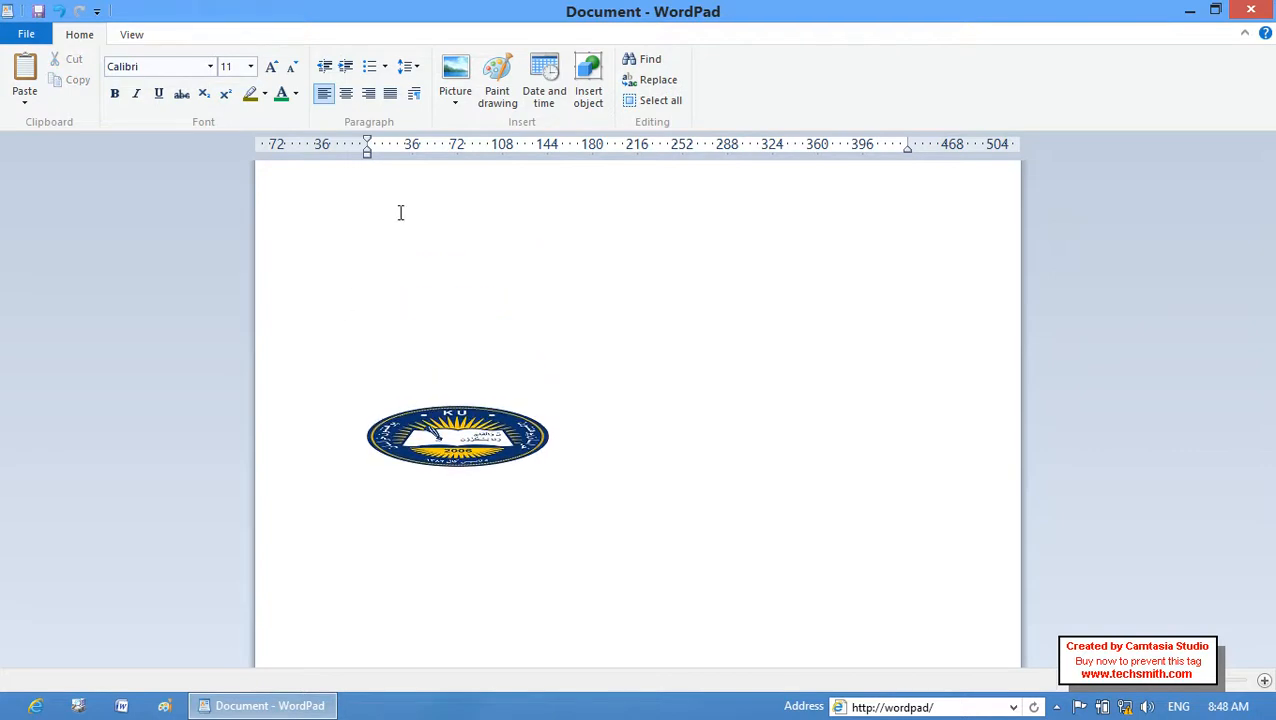
{"action": "left_click", "coordinate": [366, 438]}
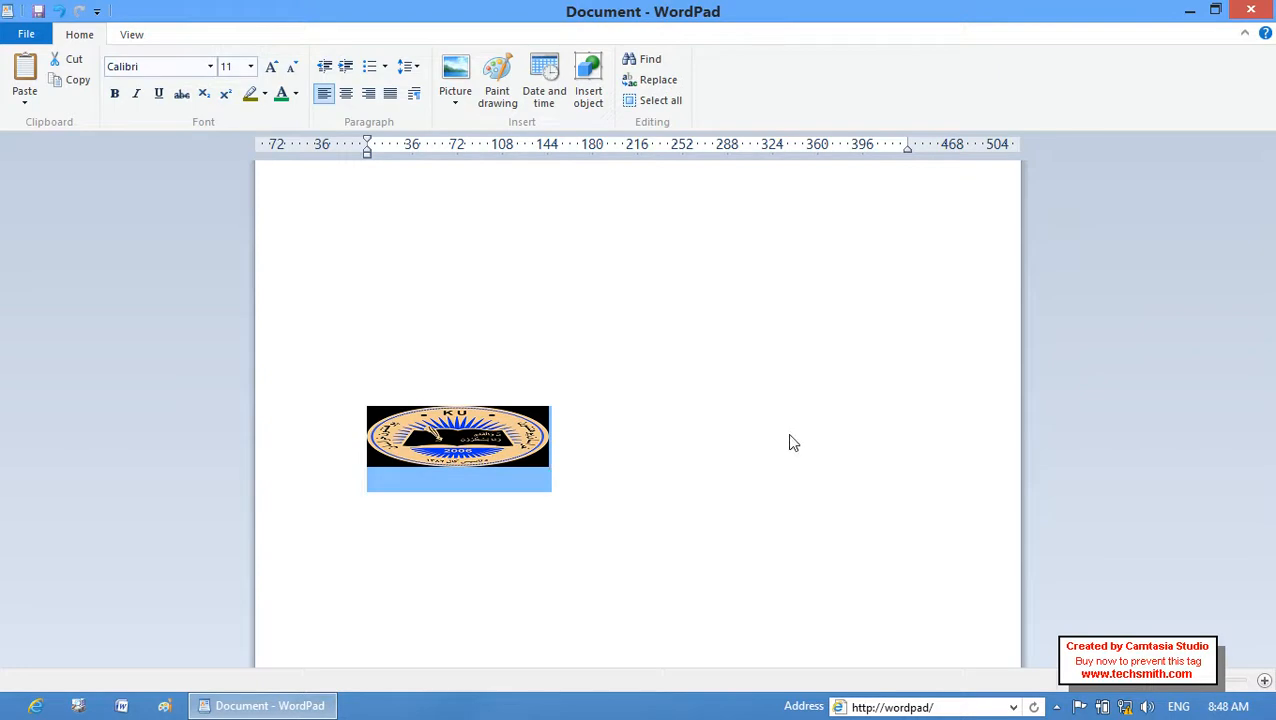
Replace the KU logo with the picture from the IMTY folder inside "who to Typeing", and enlarge it to about 470 pt wide
{"action": "mouse_move", "coordinate": [425, 436]}
{"action": "left_mouse_down"}
{"action": "mouse_move", "coordinate": [678, 410]}
{"action": "mouse_move", "coordinate": [1025, 447]}
{"action": "mouse_move", "coordinate": [972, 496]}
{"action": "mouse_move", "coordinate": [726, 438]}
{"action": "mouse_move", "coordinate": [441, 437]}
{"action": "left_mouse_up"}
{"action": "left_click", "coordinate": [432, 378]}
{"action": "left_click", "coordinate": [432, 438]}
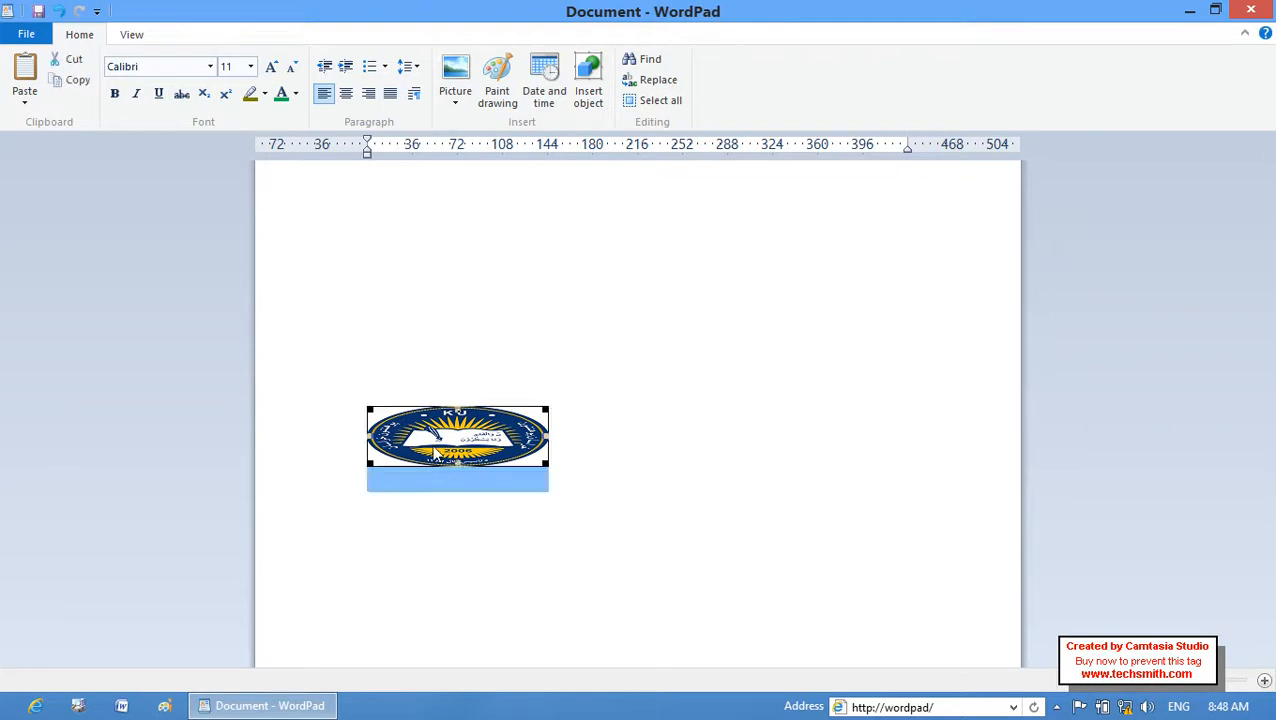
{"action": "left_click", "coordinate": [455, 103]}
{"action": "left_click", "coordinate": [470, 143]}
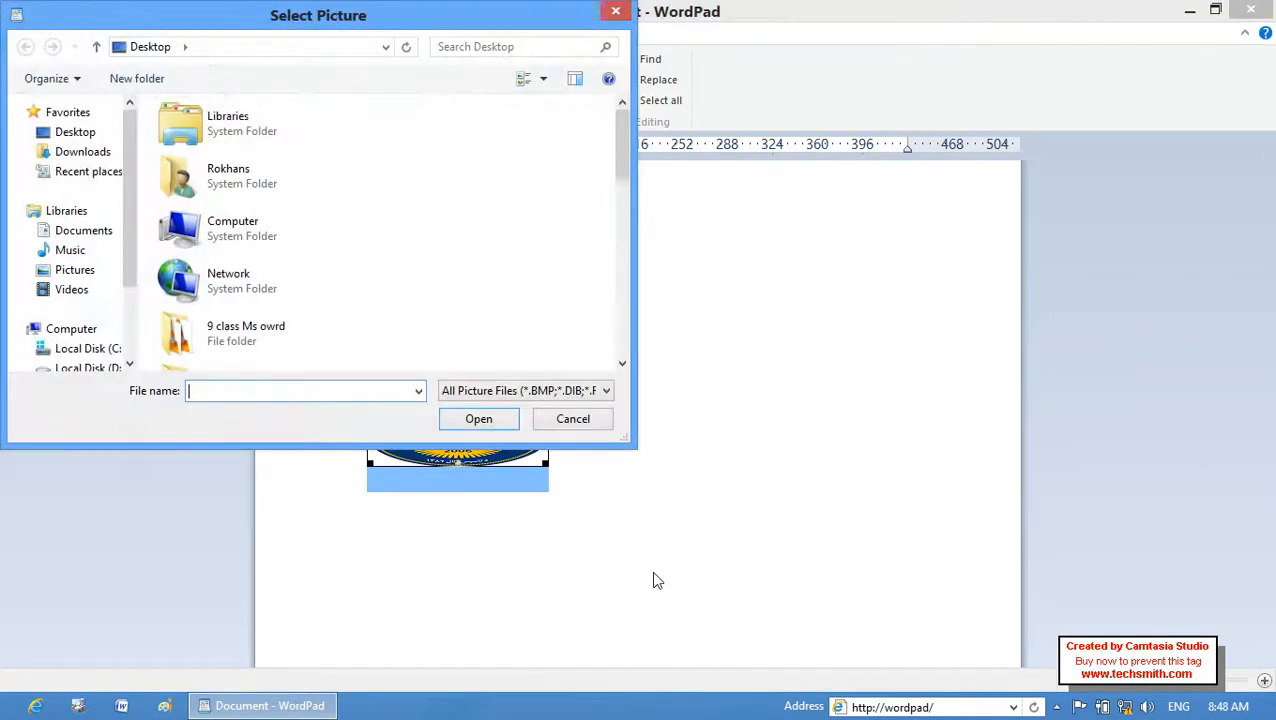
{"action": "left_click_drag", "start_coordinate": [621, 145], "coordinate": [624, 333]}
{"action": "double_click", "coordinate": [268, 198]}
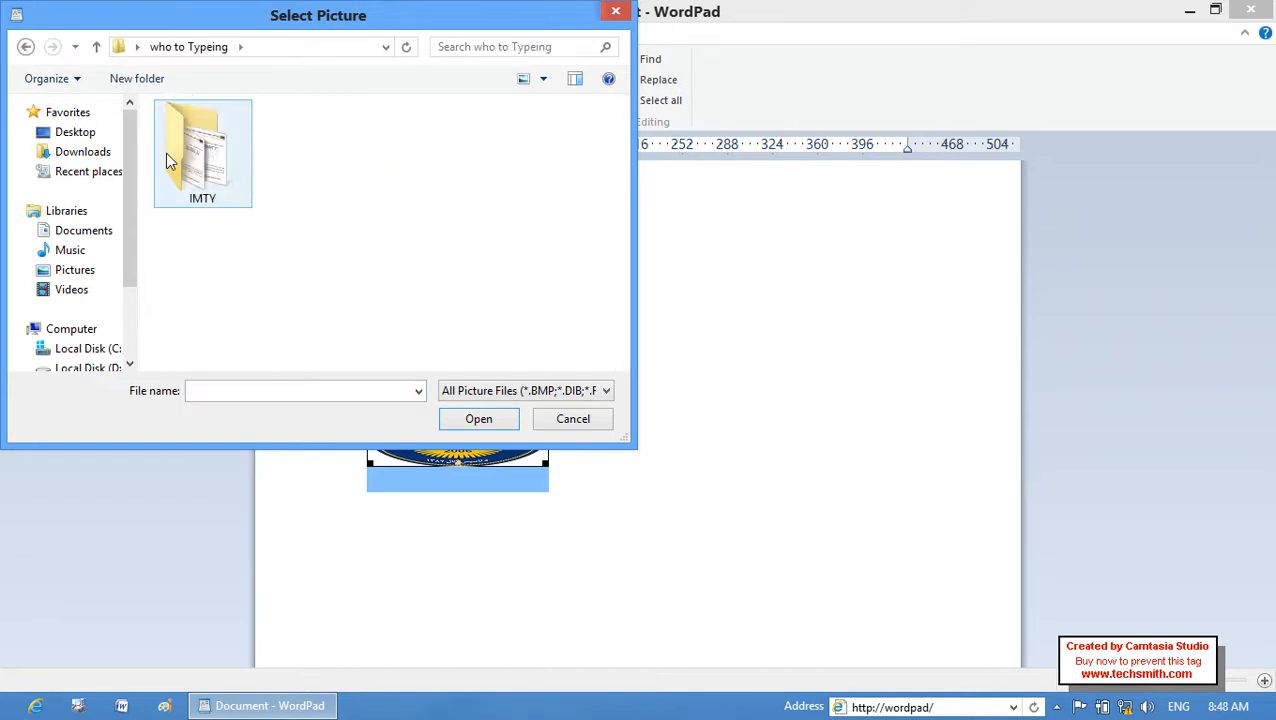
{"action": "double_click", "coordinate": [215, 165]}
{"action": "double_click", "coordinate": [424, 148]}
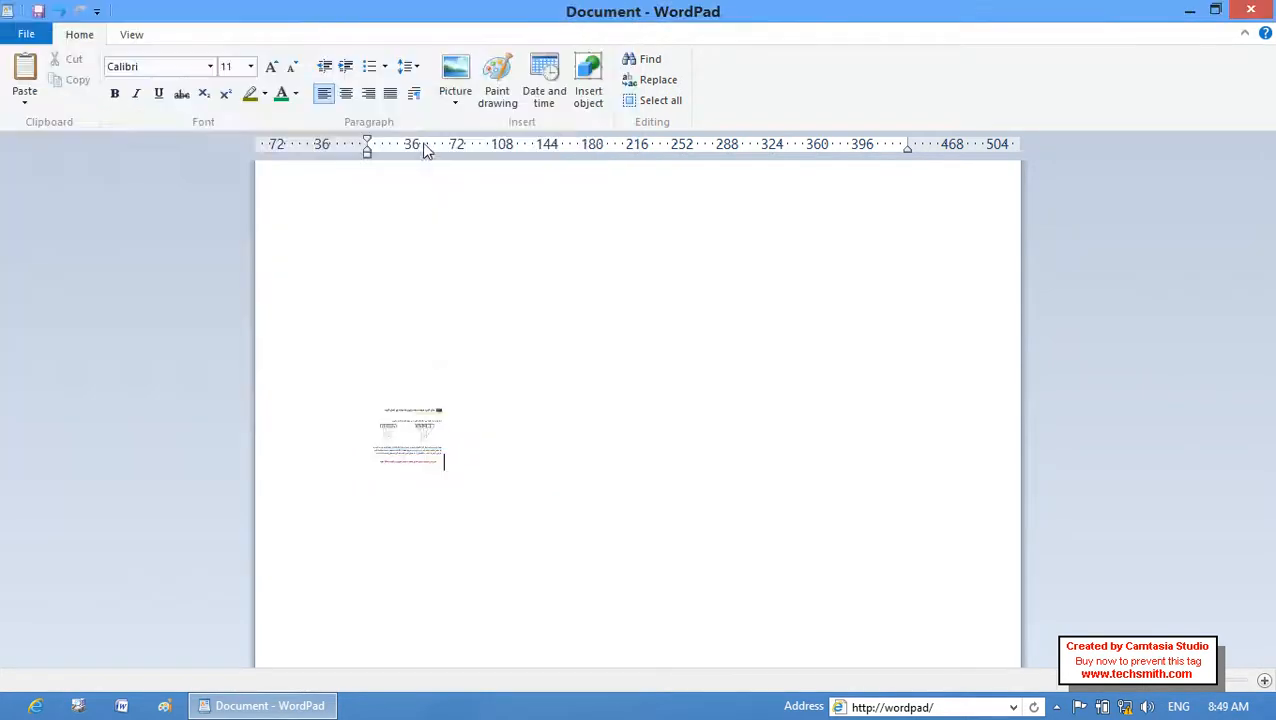
{"action": "left_click_drag", "start_coordinate": [441, 464], "coordinate": [955, 612]}
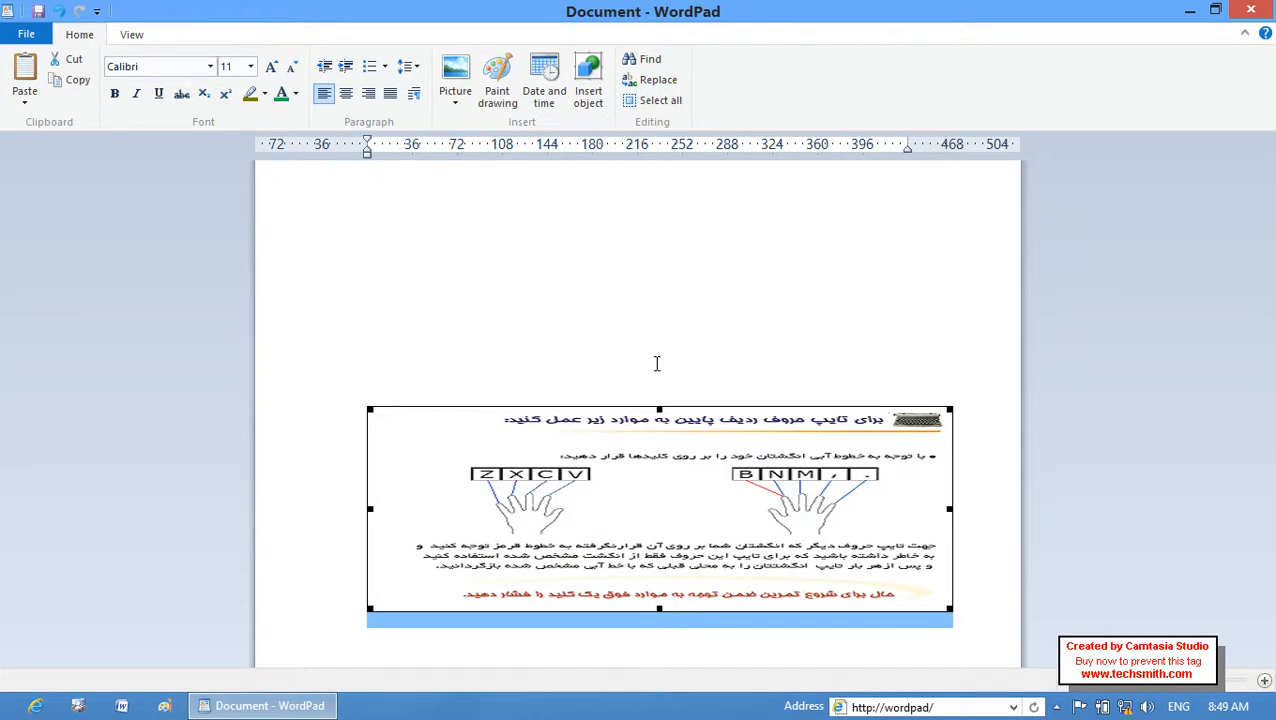
Resize the typing picture to 135% horizontally and 60% vertically relative to its original size
{"action": "left_click", "coordinate": [455, 95]}
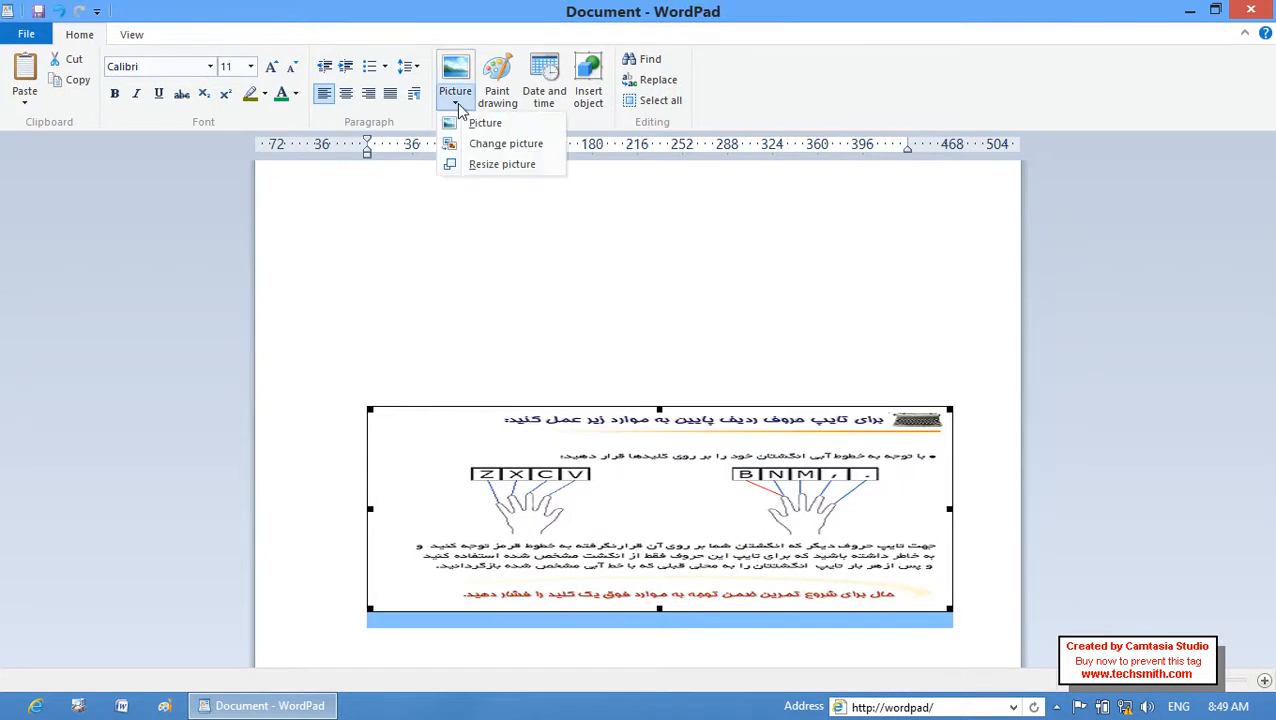
{"action": "left_click", "coordinate": [484, 166]}
{"action": "left_click", "coordinate": [237, 170]}
{"action": "left_click", "coordinate": [237, 172]}
{"action": "left_click", "coordinate": [237, 172]}
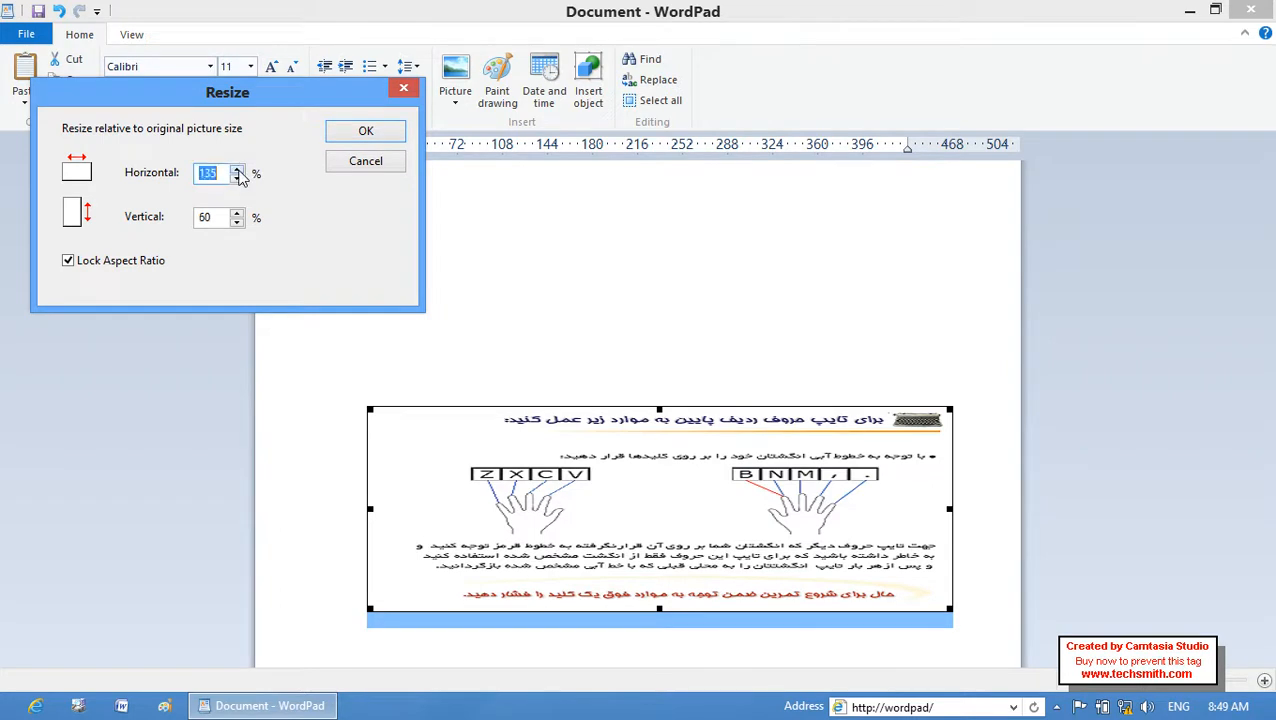
{"action": "left_click", "coordinate": [156, 262]}
{"action": "left_click", "coordinate": [366, 134]}
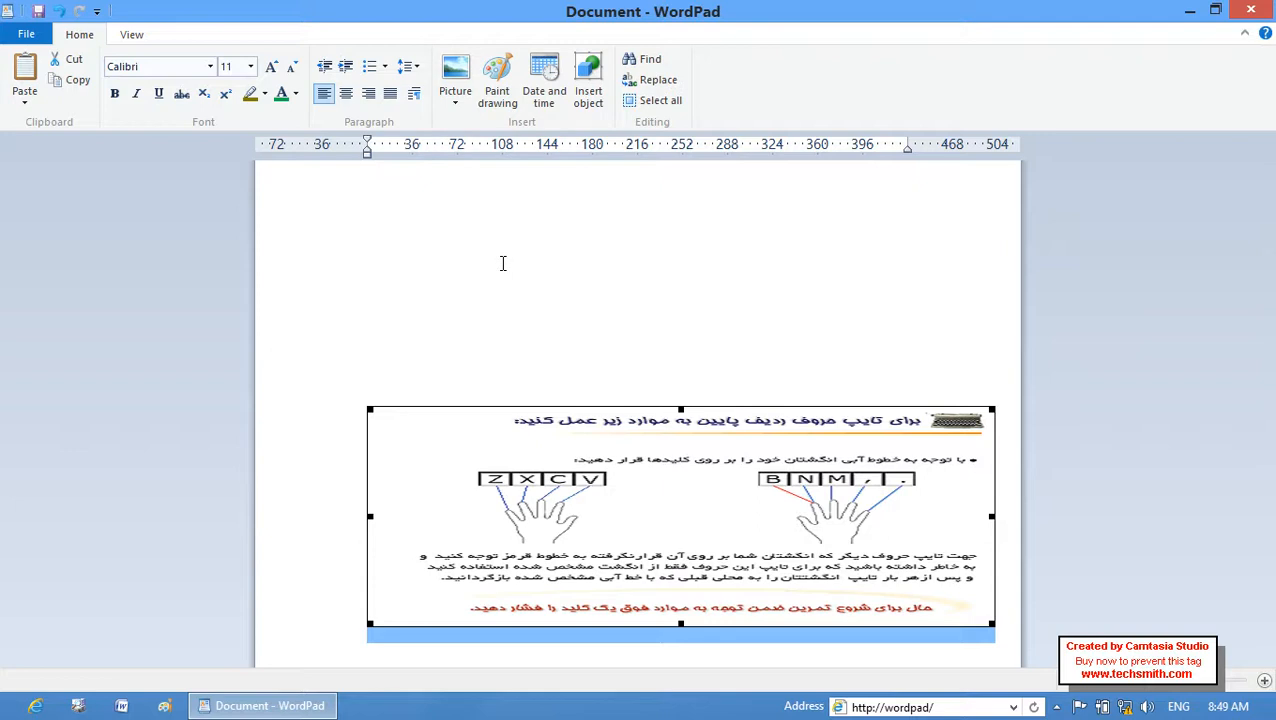
Unlock the typing picture's aspect ratio and slightly increase its horizontal and vertical scale independently
{"action": "left_click", "coordinate": [455, 100]}
{"action": "left_click", "coordinate": [476, 166]}
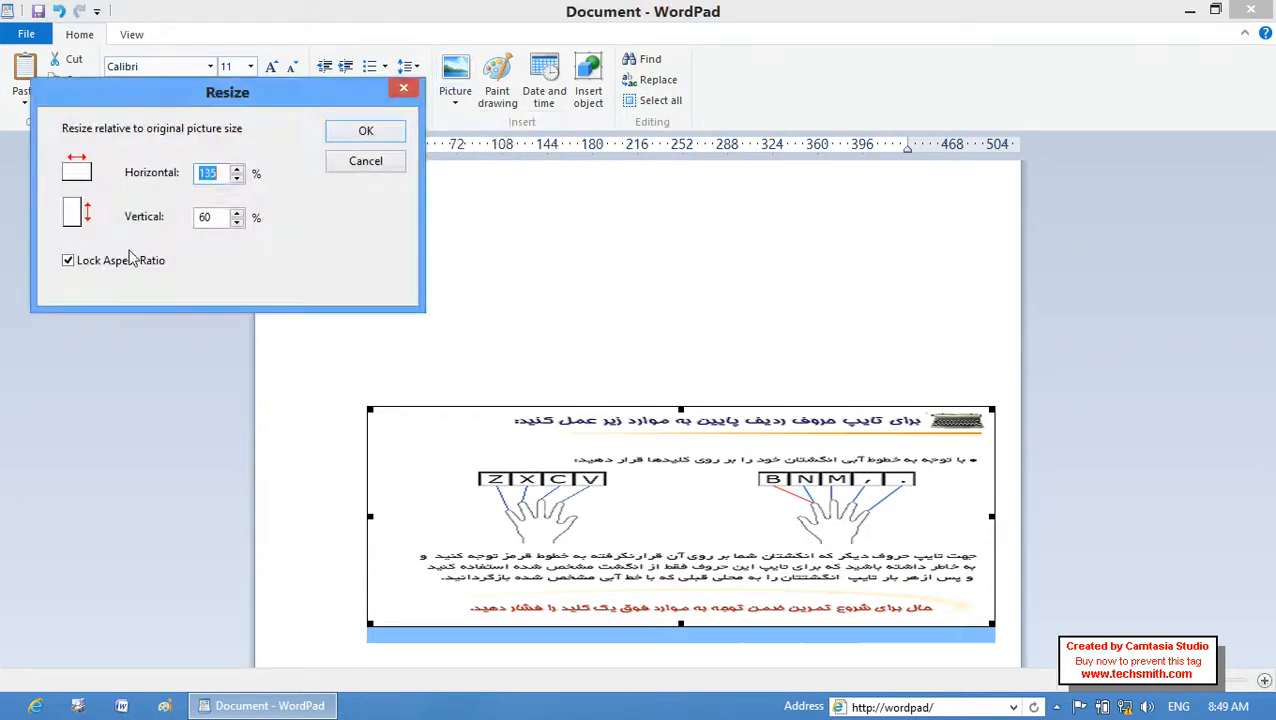
{"action": "left_click", "coordinate": [97, 262]}
{"action": "left_click", "coordinate": [237, 171]}
{"action": "left_click", "coordinate": [237, 172]}
{"action": "left_click", "coordinate": [237, 172]}
{"action": "left_click", "coordinate": [237, 172]}
{"action": "left_click", "coordinate": [237, 213]}
{"action": "left_click", "coordinate": [237, 213]}
{"action": "left_click", "coordinate": [362, 135]}
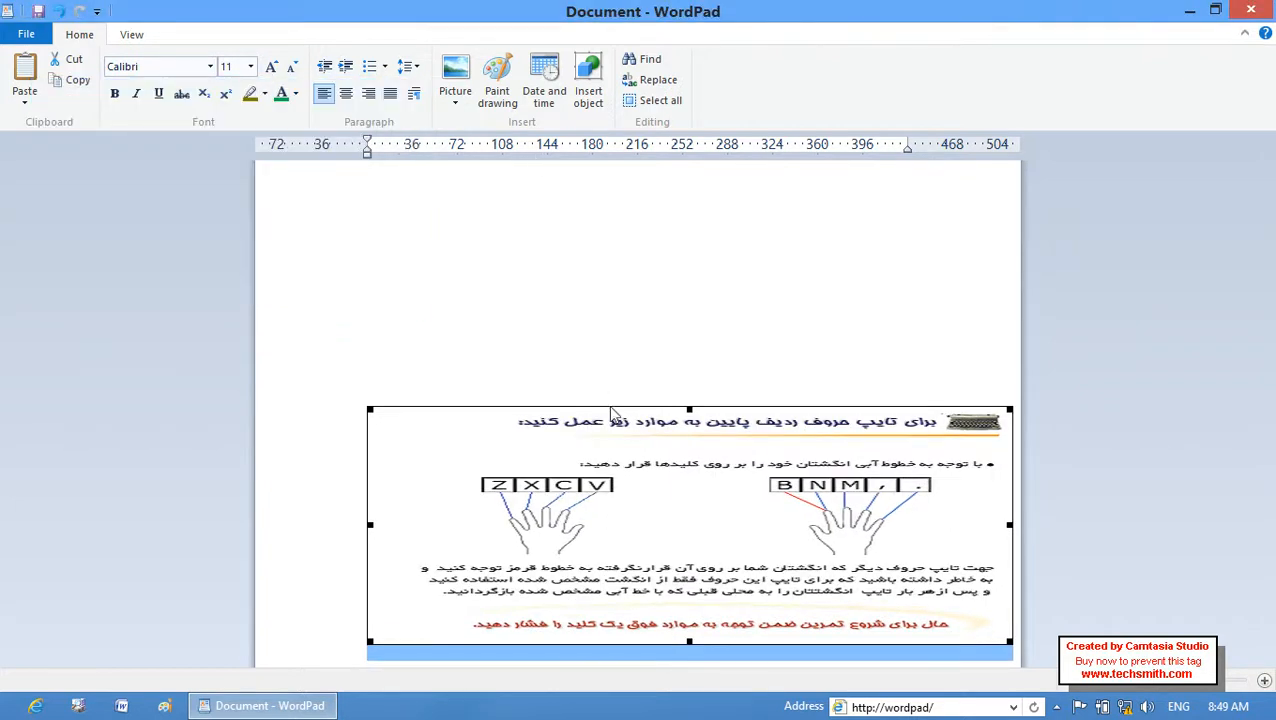
Delete the typing picture and start an embedded Paint drawing with its canvas enlarged to about 750 × 465 px
{"action": "key", "text": "Delete"}
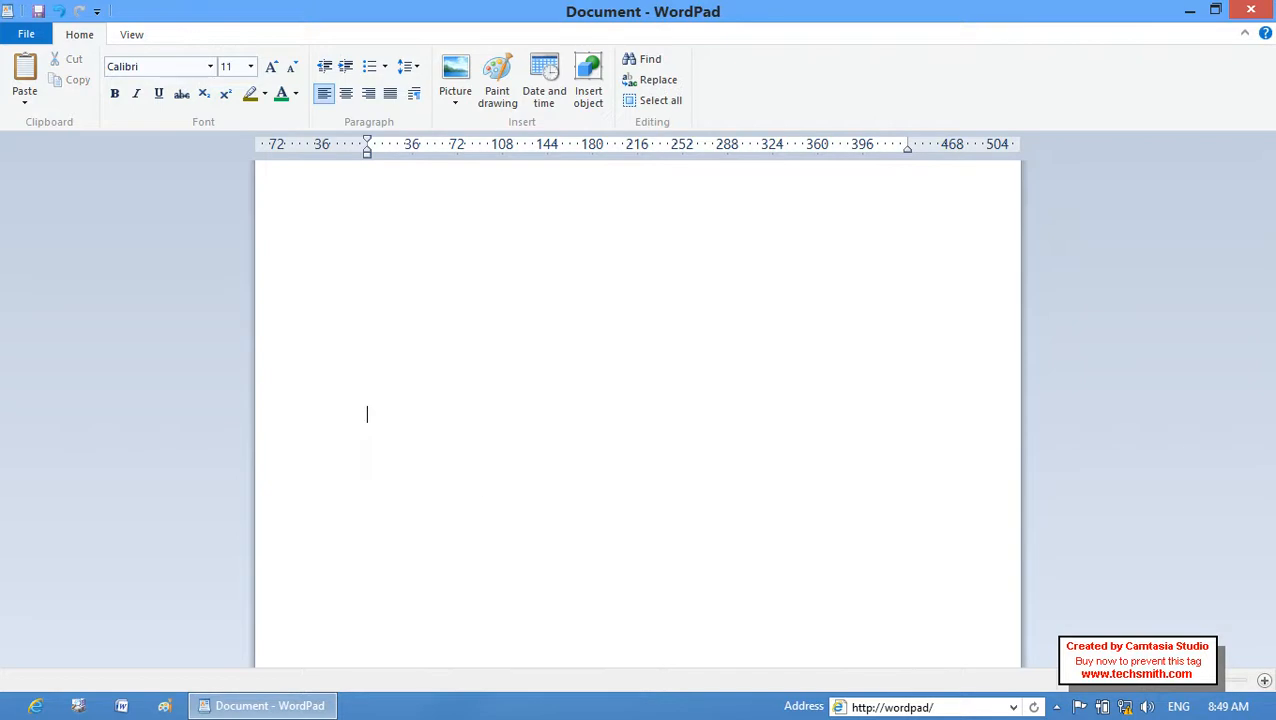
{"action": "left_click", "coordinate": [500, 91]}
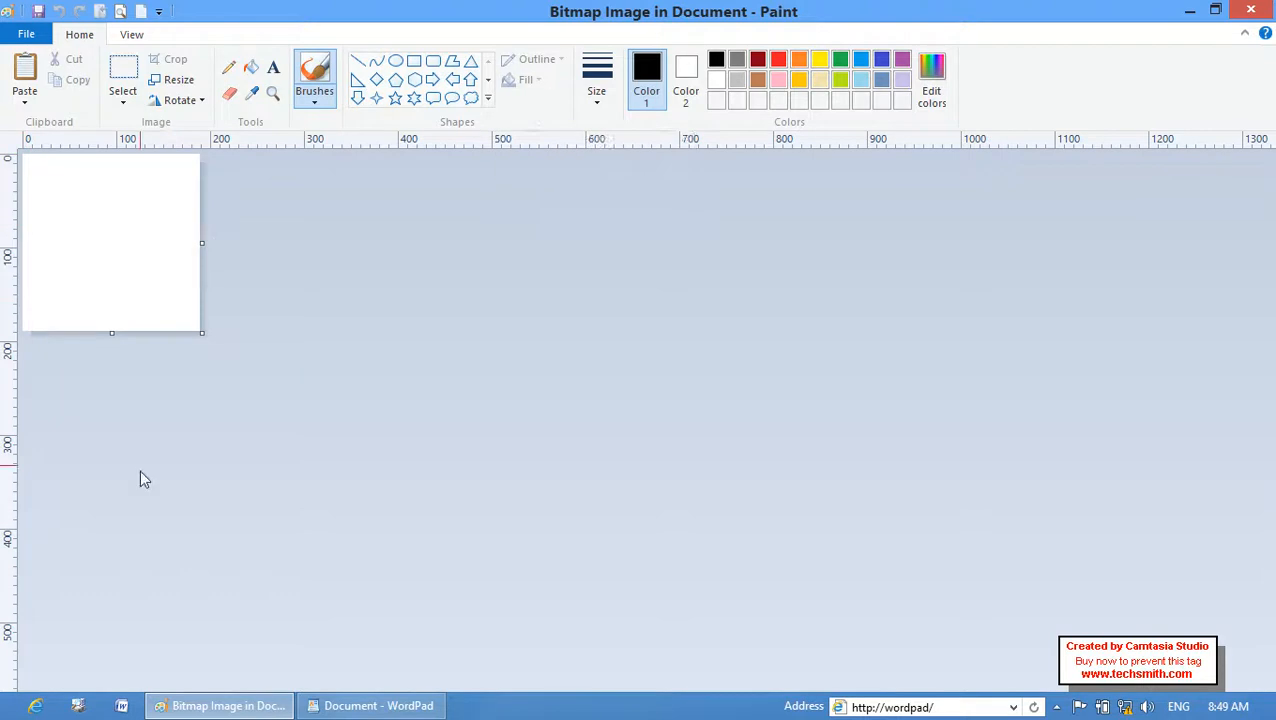
{"action": "left_click_drag", "start_coordinate": [203, 340], "coordinate": [731, 592]}
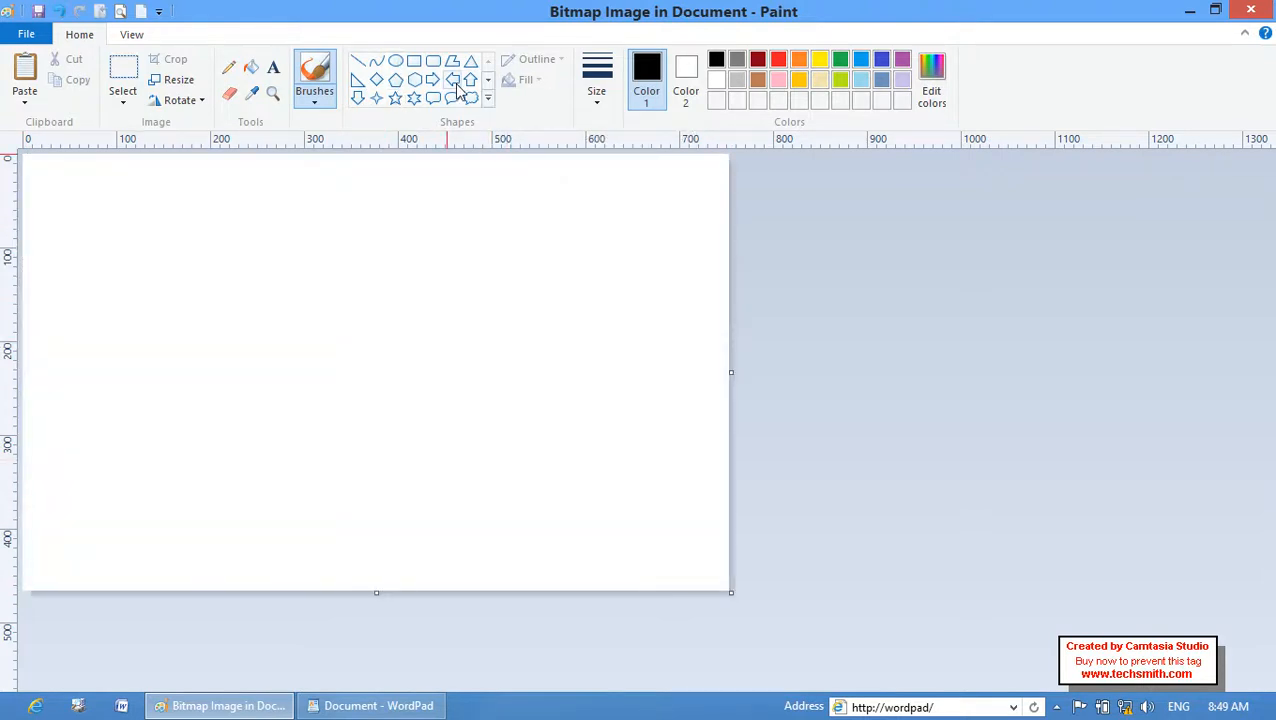
Draw an ellipse about 255 × 207 px slightly above and left of the canvas centre
{"action": "left_click", "coordinate": [488, 99]}
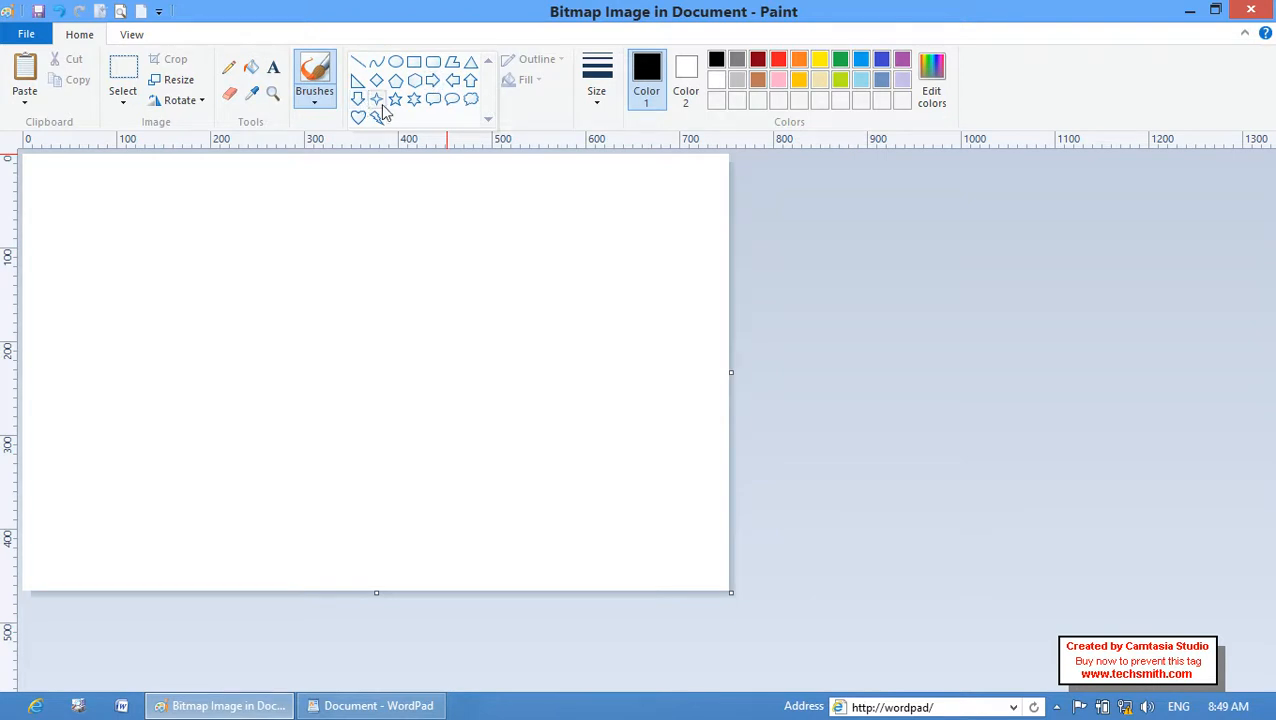
{"action": "left_click", "coordinate": [396, 62]}
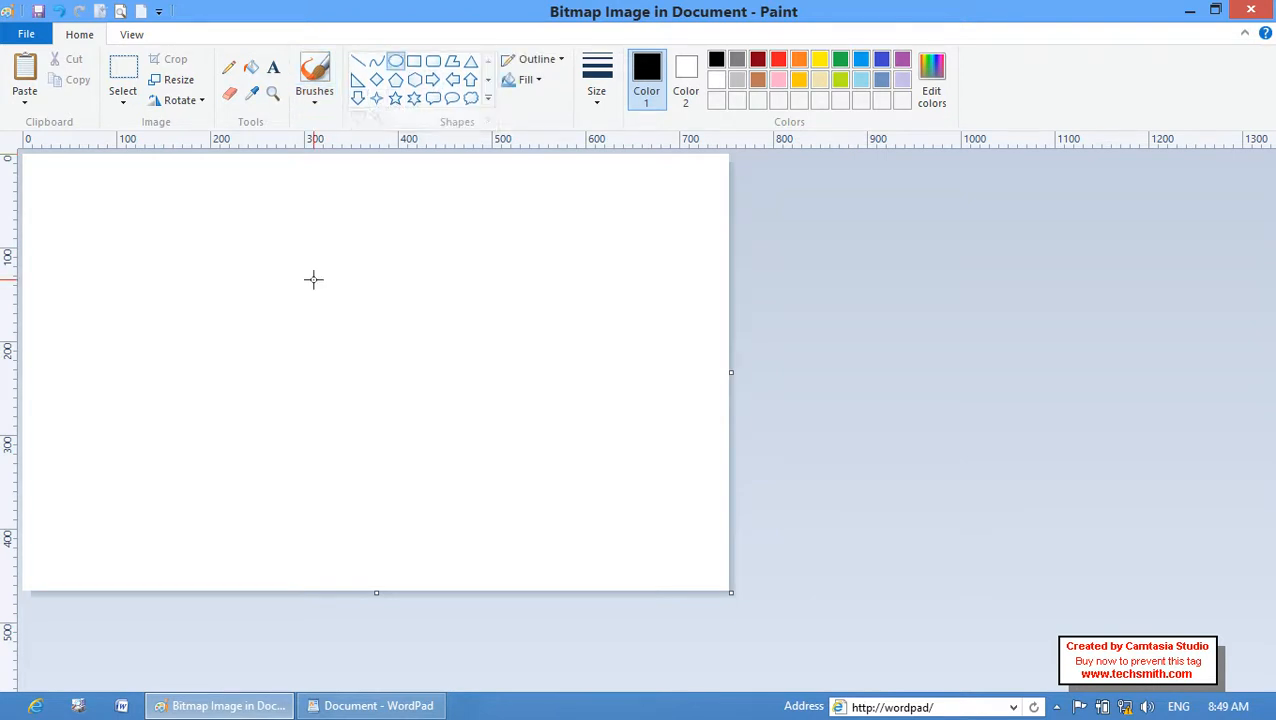
{"action": "left_click_drag", "start_coordinate": [220, 225], "coordinate": [461, 420]}
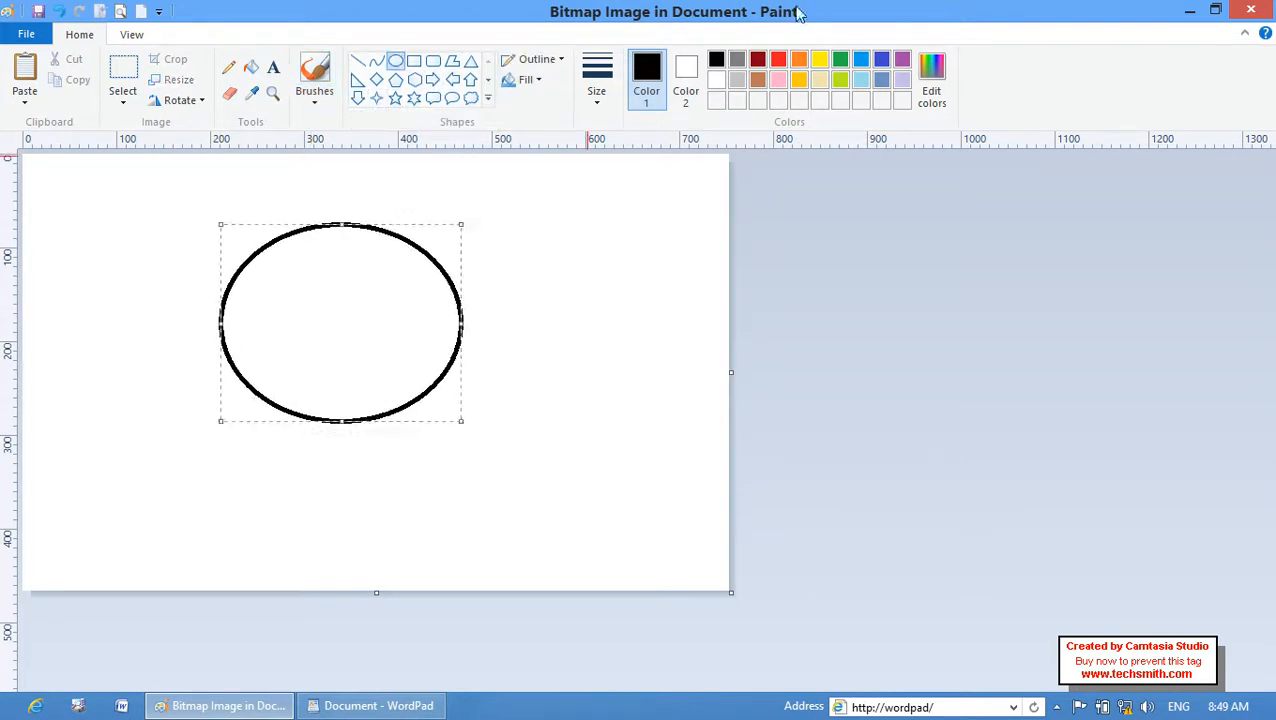
Color the ellipse's outline red, fill its interior with the same red, and return to the WordPad document
{"action": "left_click", "coordinate": [784, 59]}
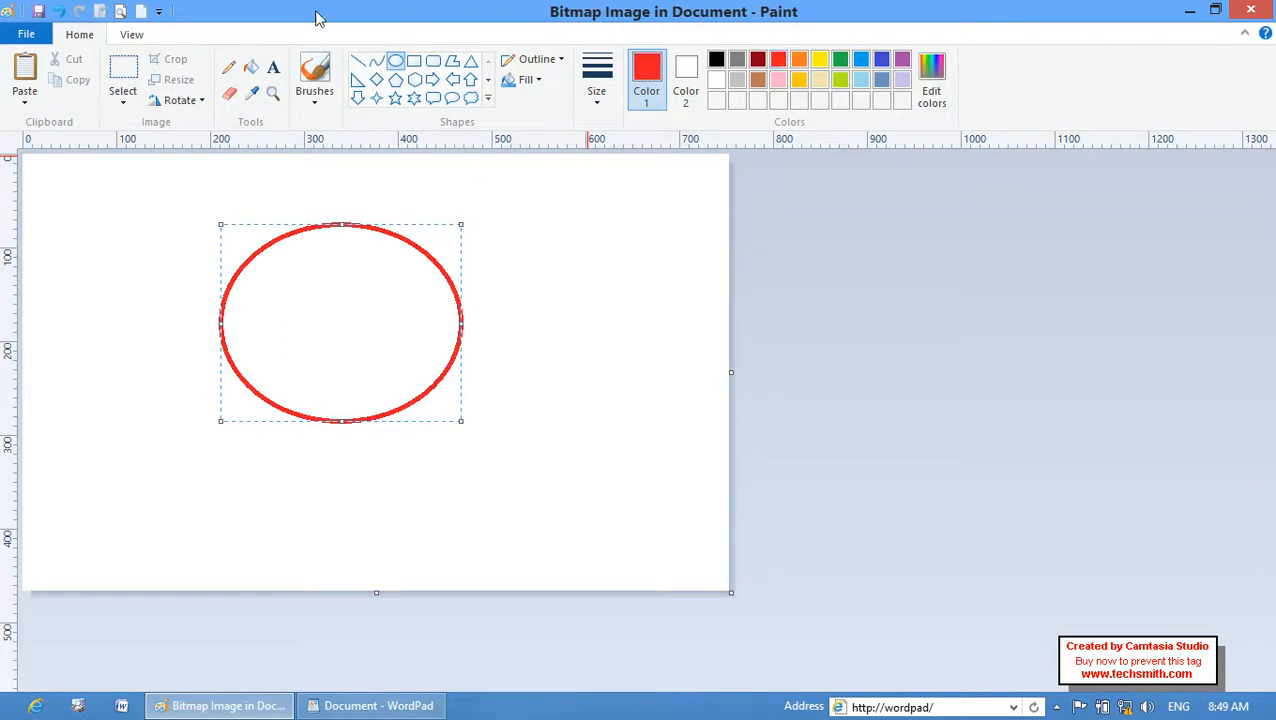
{"action": "left_click", "coordinate": [251, 67]}
{"action": "left_click", "coordinate": [318, 303]}
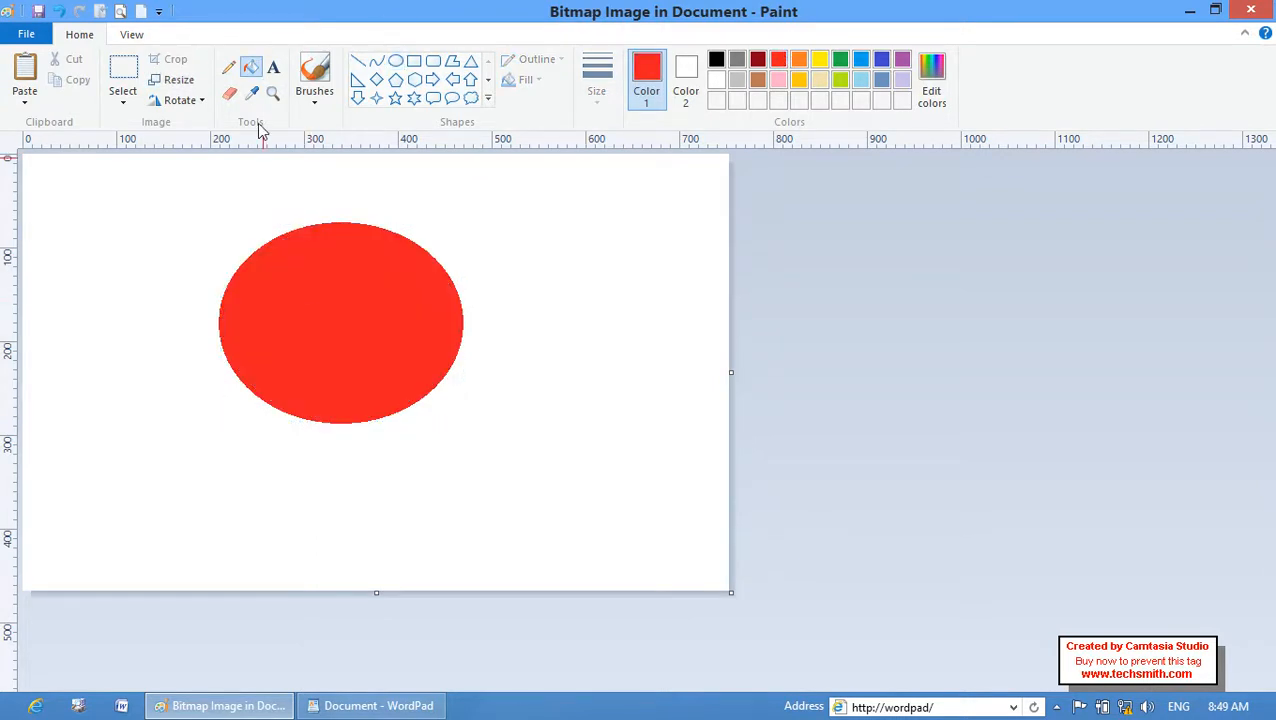
{"action": "left_click", "coordinate": [1245, 14]}
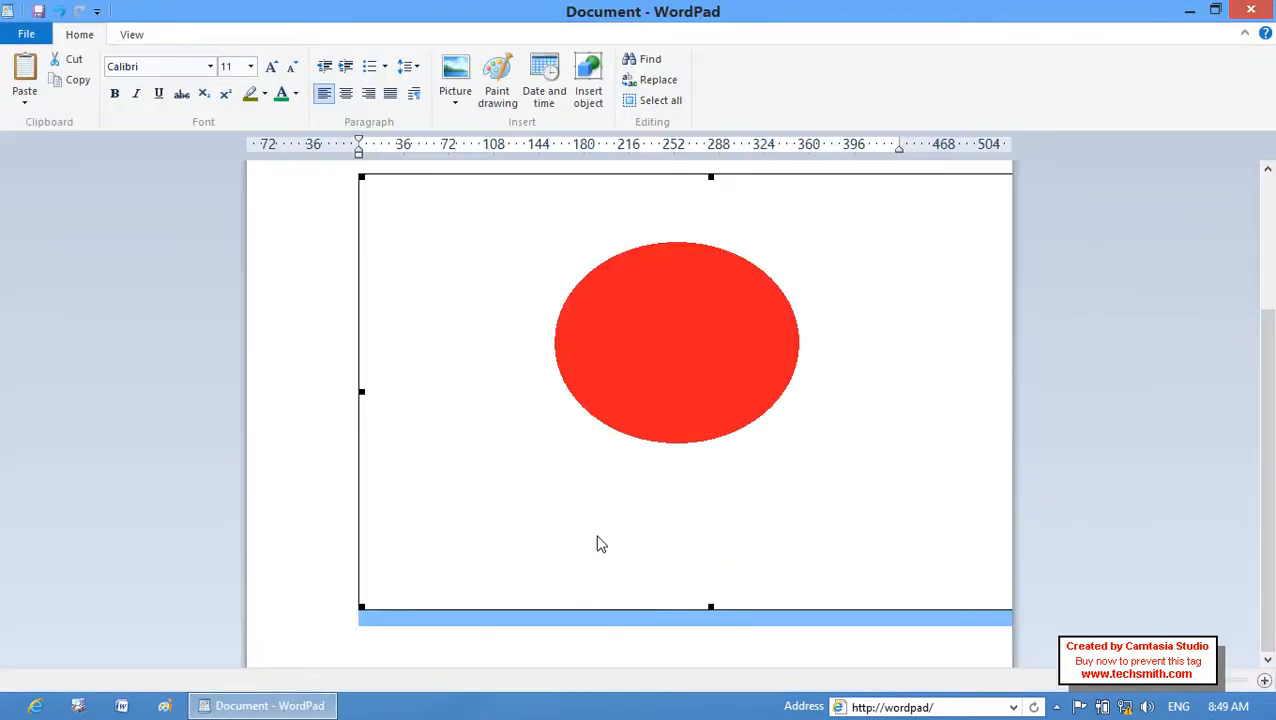
Reopen the embedded drawing in Paint, fill the ellipse with green, and return to the WordPad document
{"action": "double_click", "coordinate": [572, 441]}
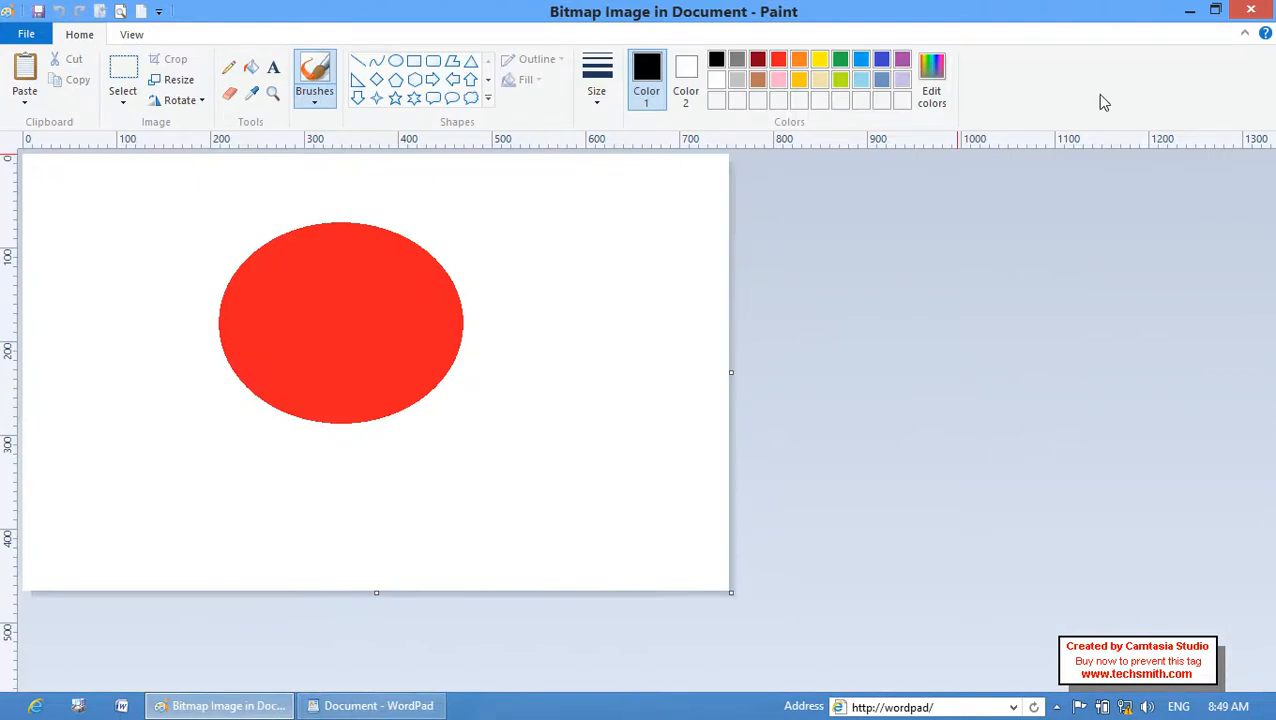
{"action": "left_click", "coordinate": [1251, 10]}
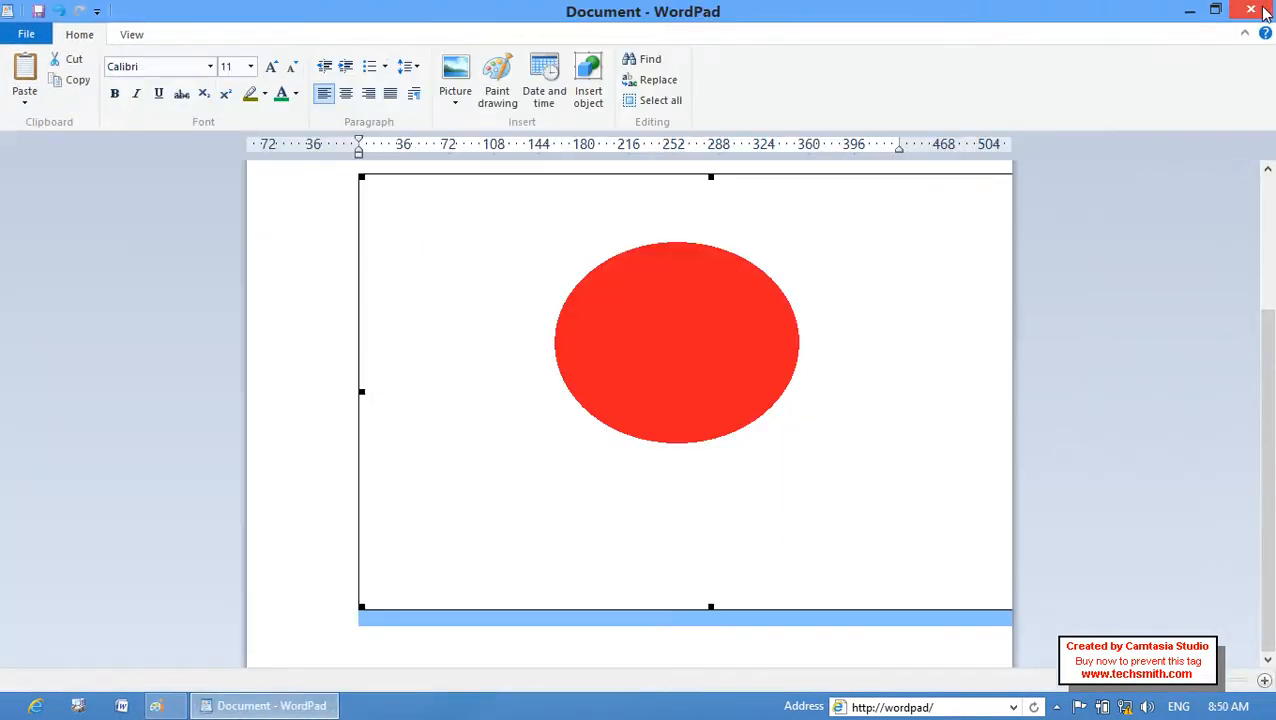
{"action": "double_click", "coordinate": [605, 366]}
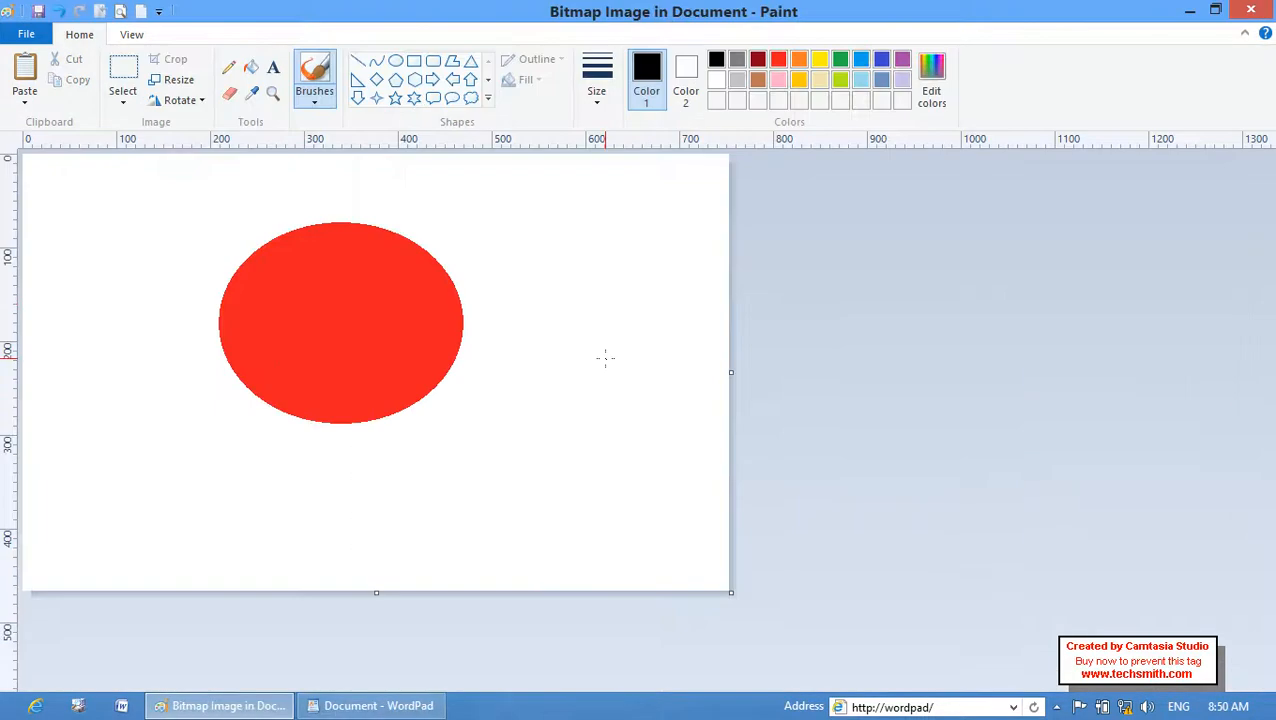
{"action": "left_click", "coordinate": [840, 60]}
{"action": "left_click", "coordinate": [250, 67]}
{"action": "left_click", "coordinate": [313, 305]}
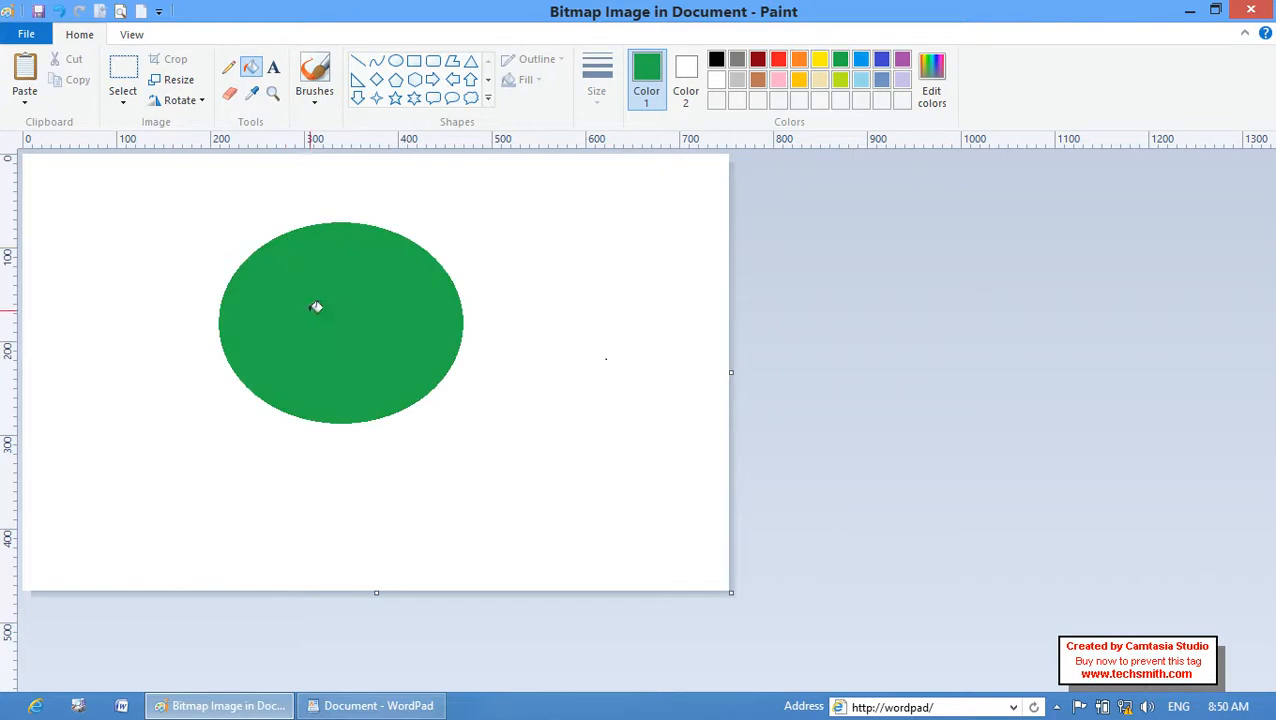
{"action": "left_click", "coordinate": [1251, 10]}
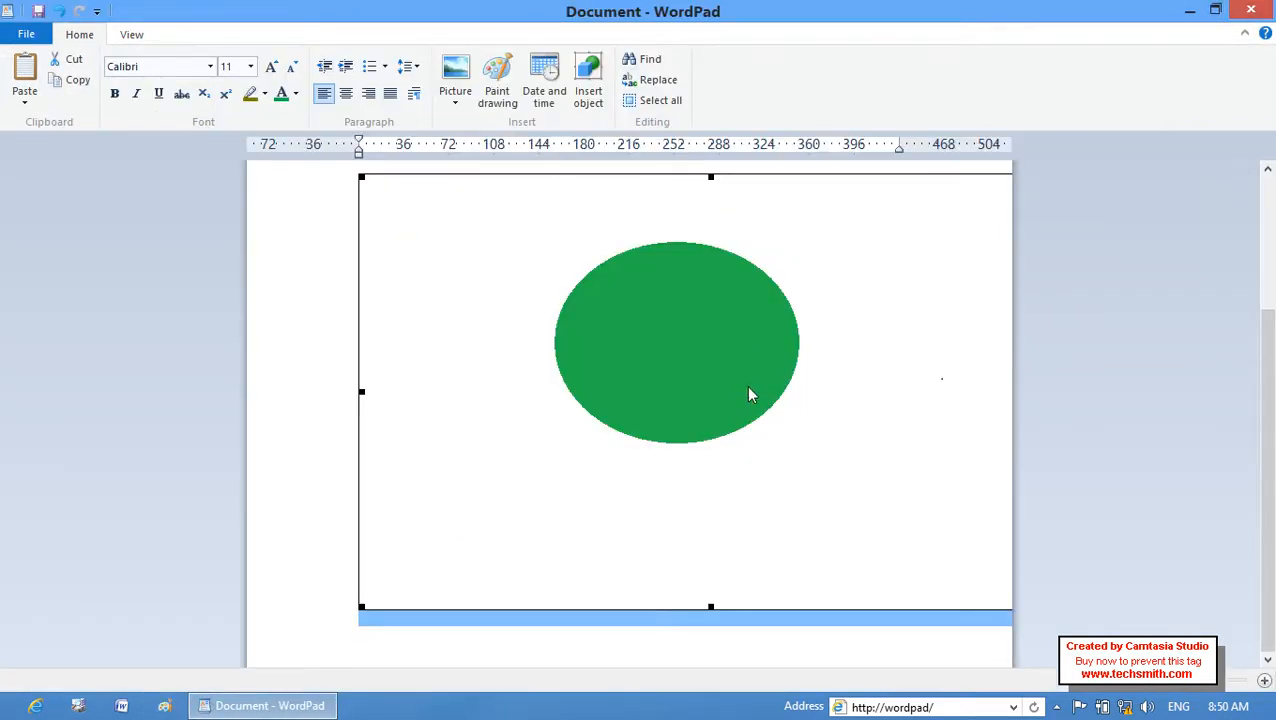
Delete the embedded drawing and insert the current date in the 2/23/2016 format
{"action": "key", "text": "Delete"}
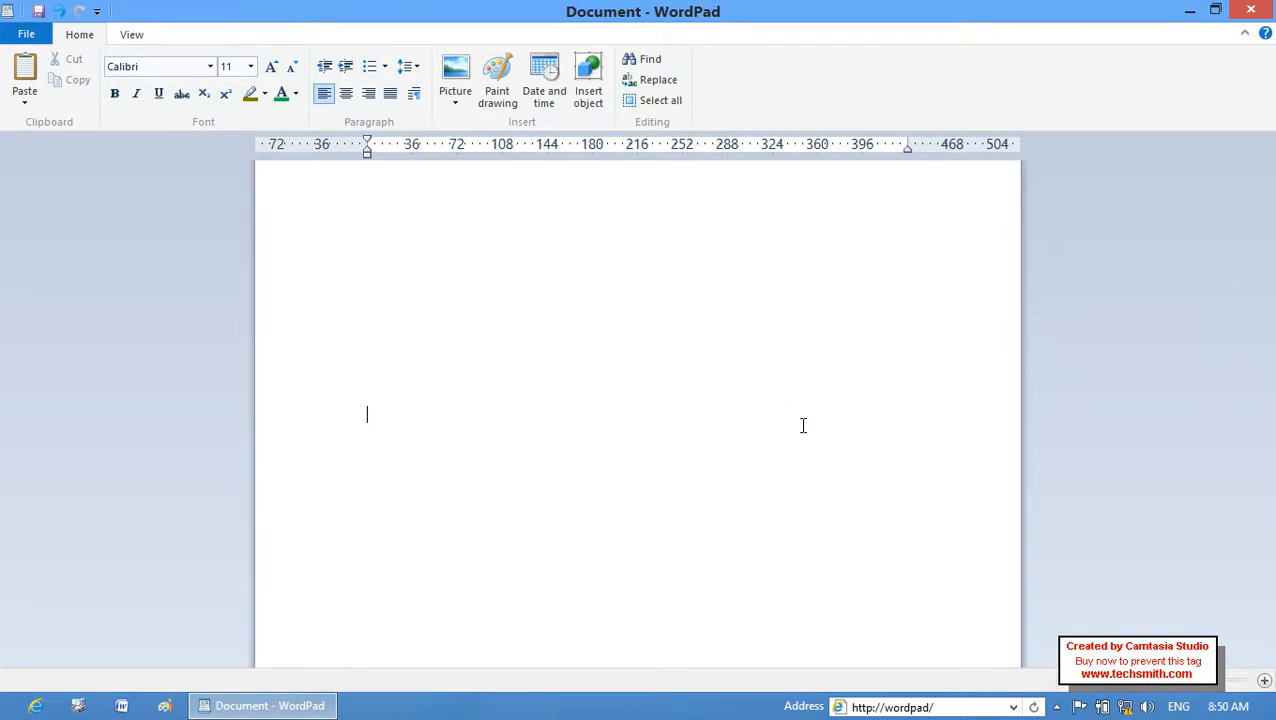
{"action": "left_click", "coordinate": [548, 92]}
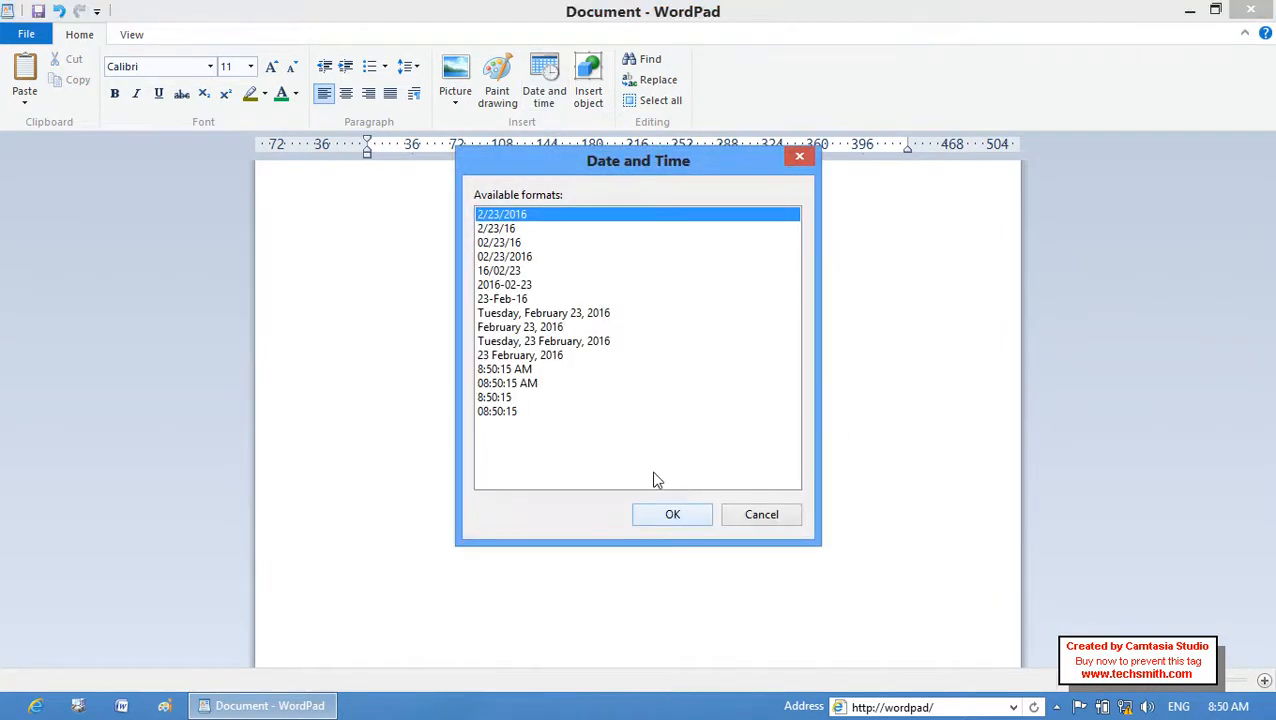
{"action": "left_click", "coordinate": [699, 522]}
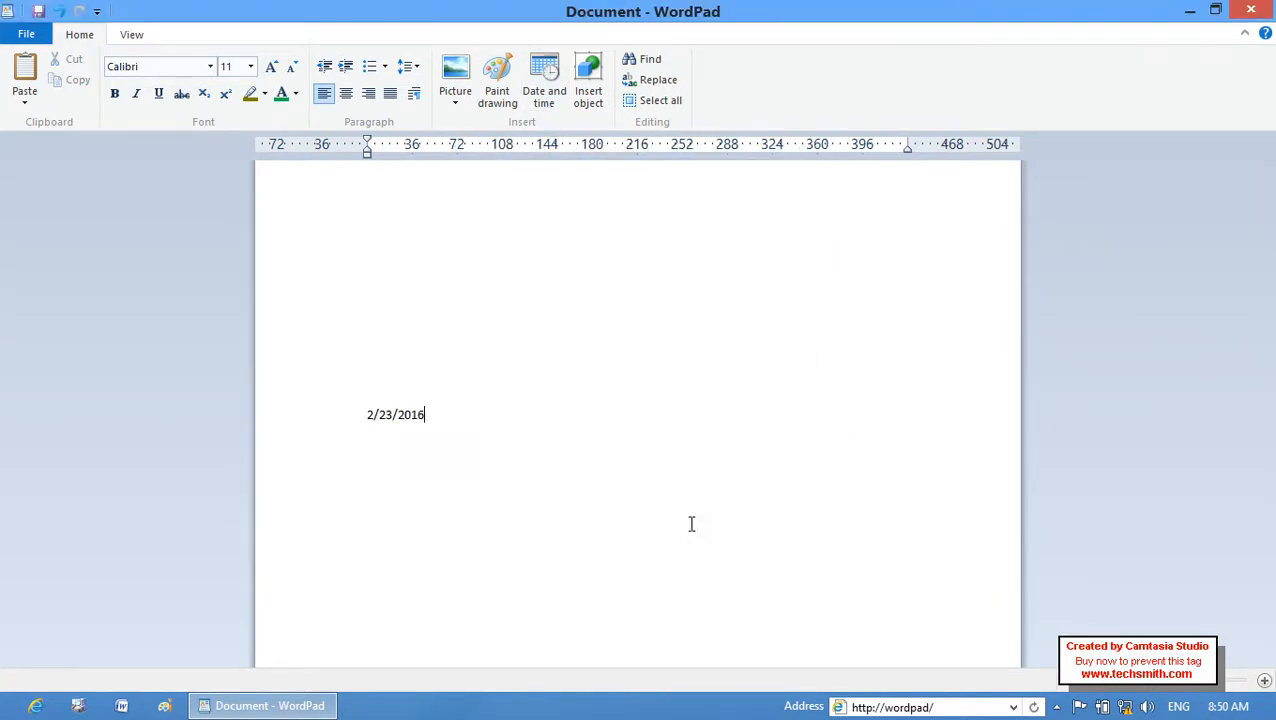
Delete the inserted date together with the blank line above it, and apply Select all to the document
{"action": "left_click_drag", "start_coordinate": [554, 503], "coordinate": [312, 388]}
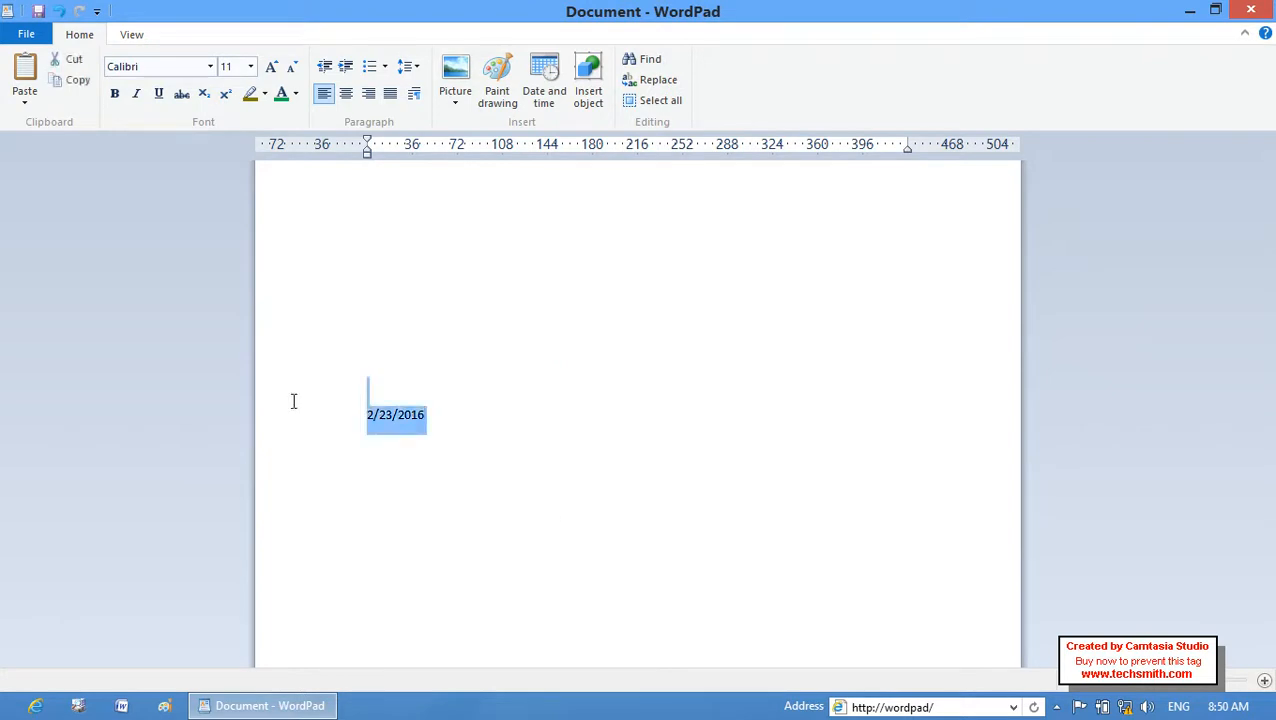
{"action": "key", "text": "Delete"}
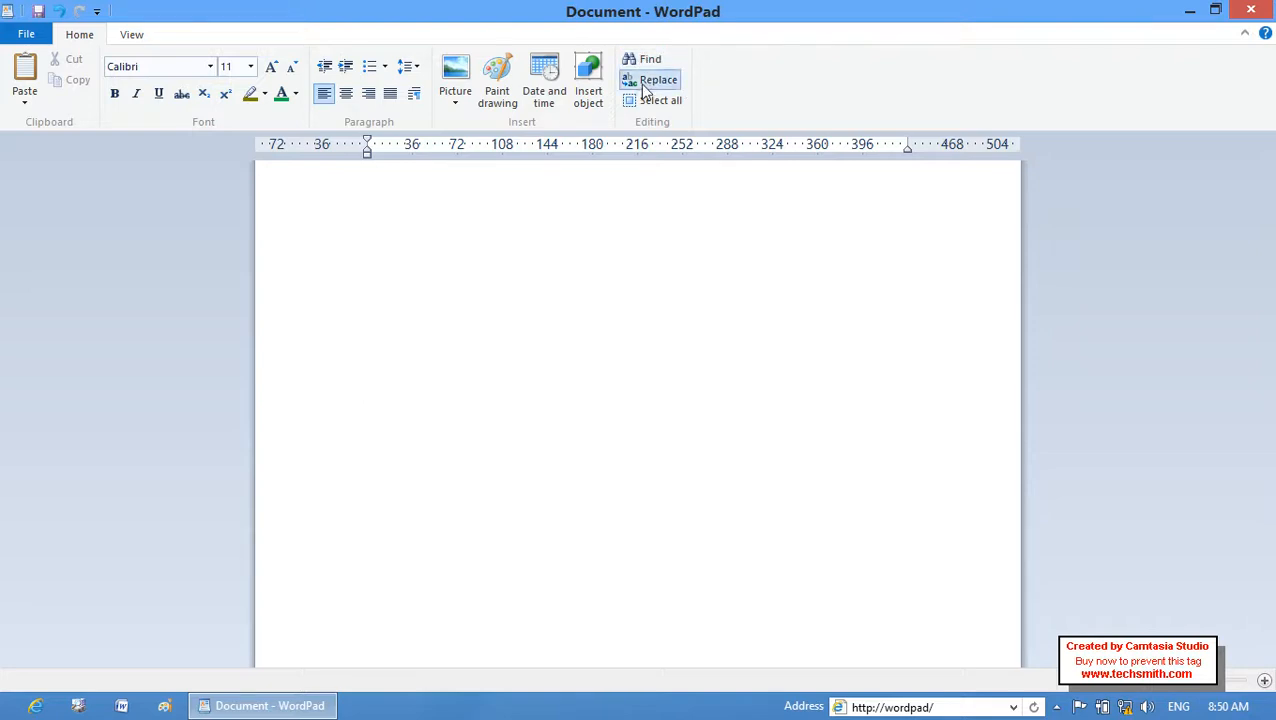
{"action": "left_click", "coordinate": [674, 103]}
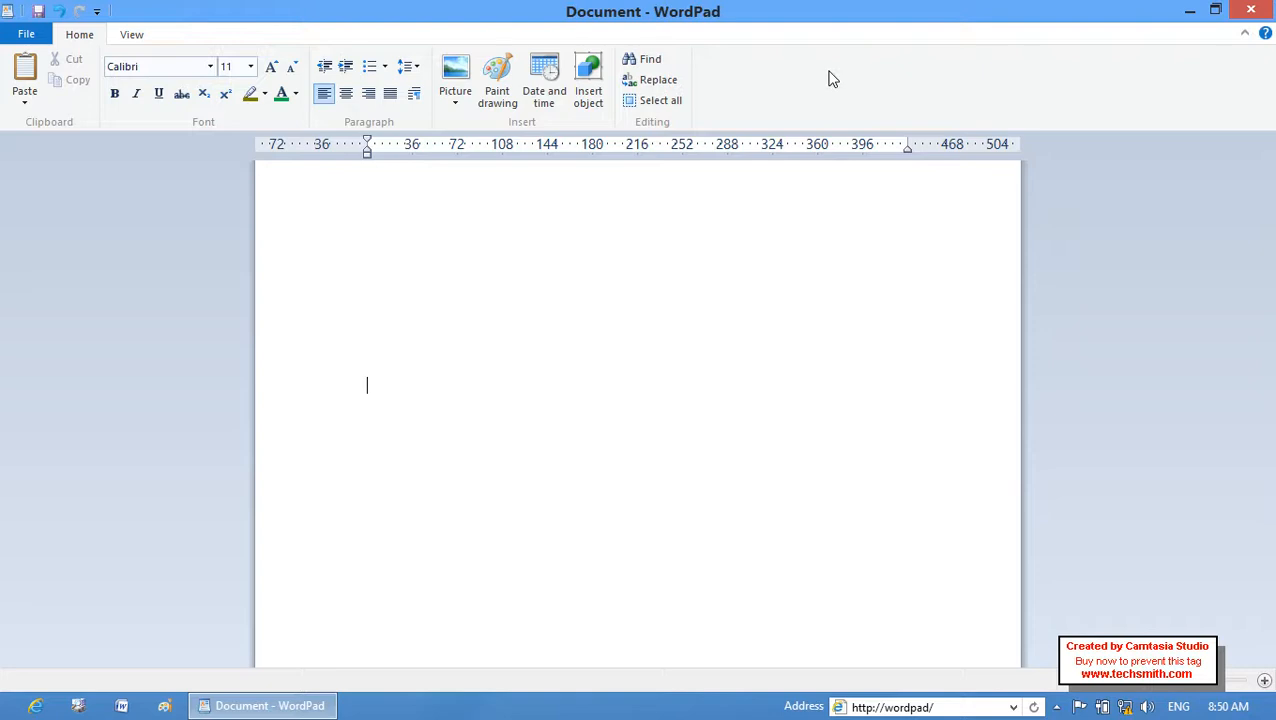
Find and launch Word 2013, cancel the Office setup, dismiss the repair message, and maximize the Word window
{"action": "key", "text": "super"}
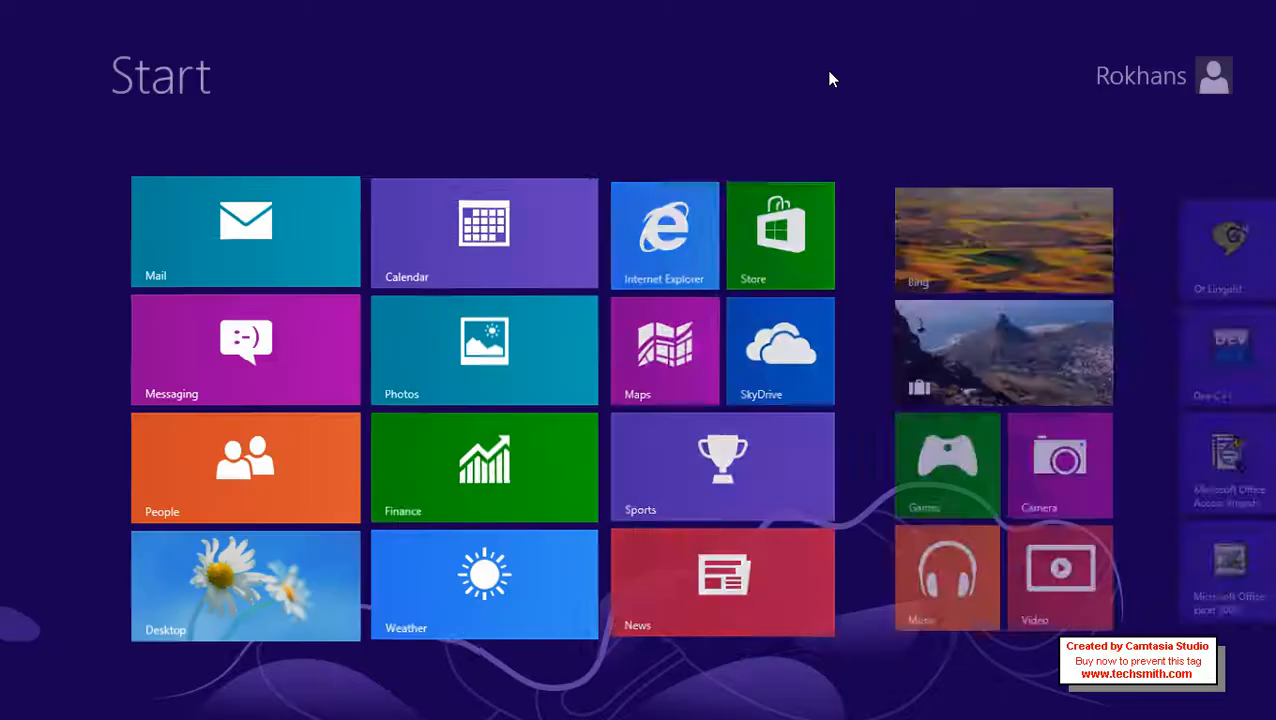
{"action": "type", "text": "win"}
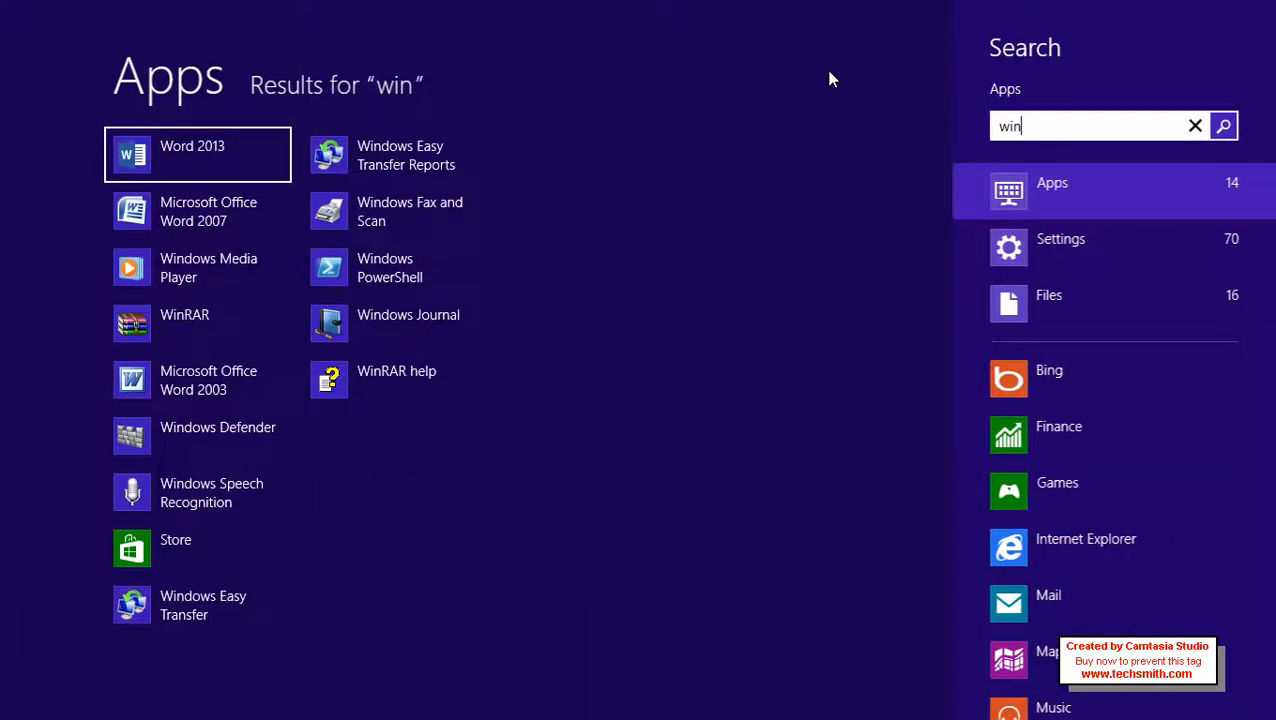
{"action": "key", "text": "Return"}
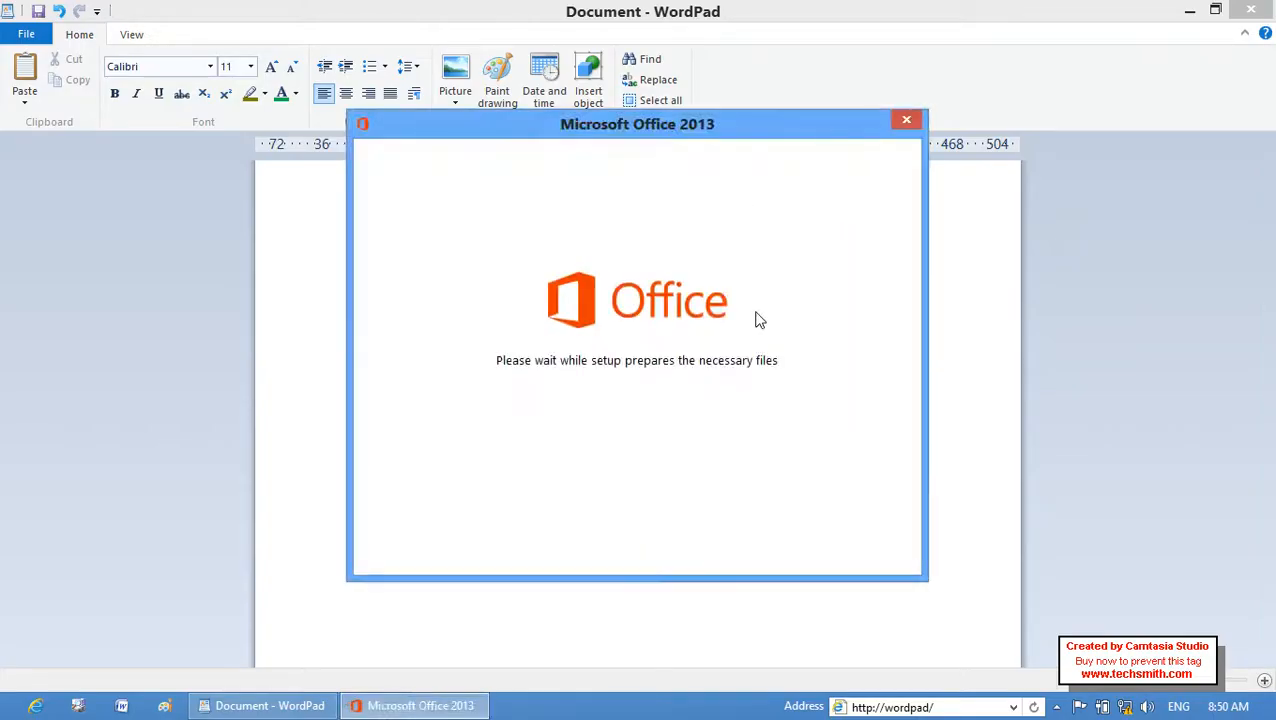
{"action": "left_click", "coordinate": [906, 122]}
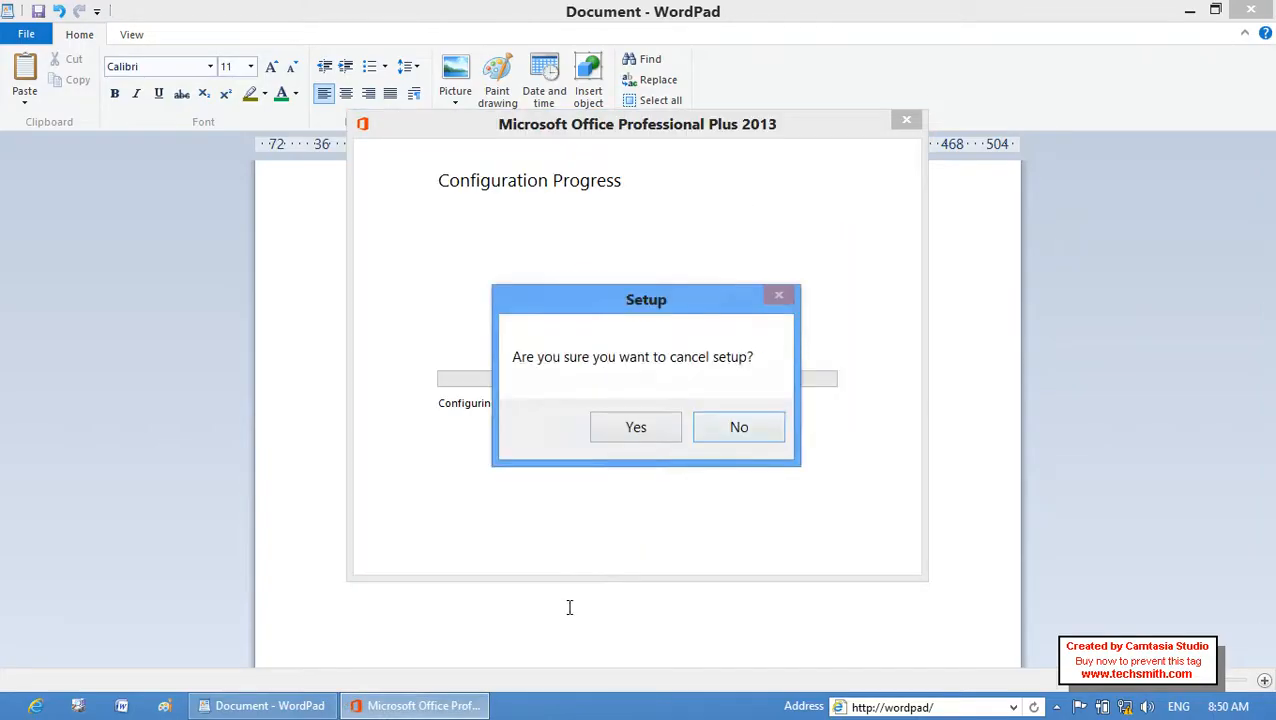
{"action": "left_click", "coordinate": [644, 424]}
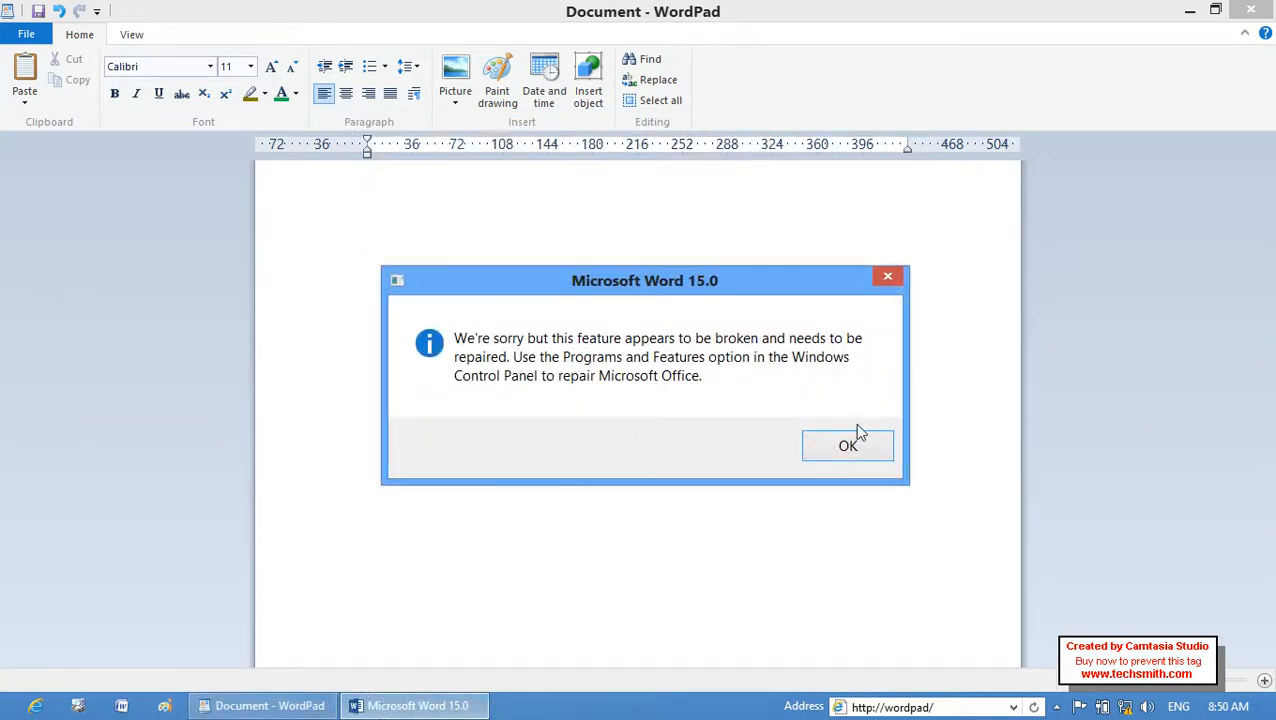
{"action": "left_click", "coordinate": [849, 446]}
{"action": "left_click", "coordinate": [692, 439]}
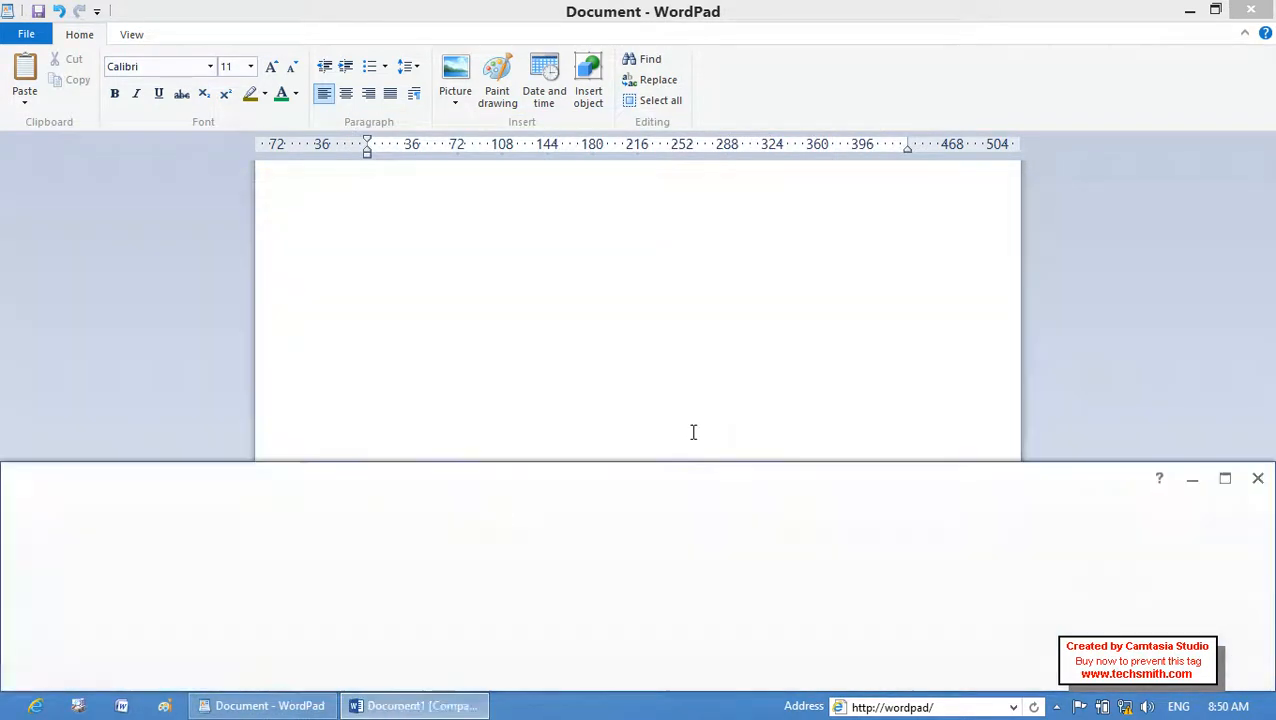
{"action": "left_click", "coordinate": [1232, 476]}
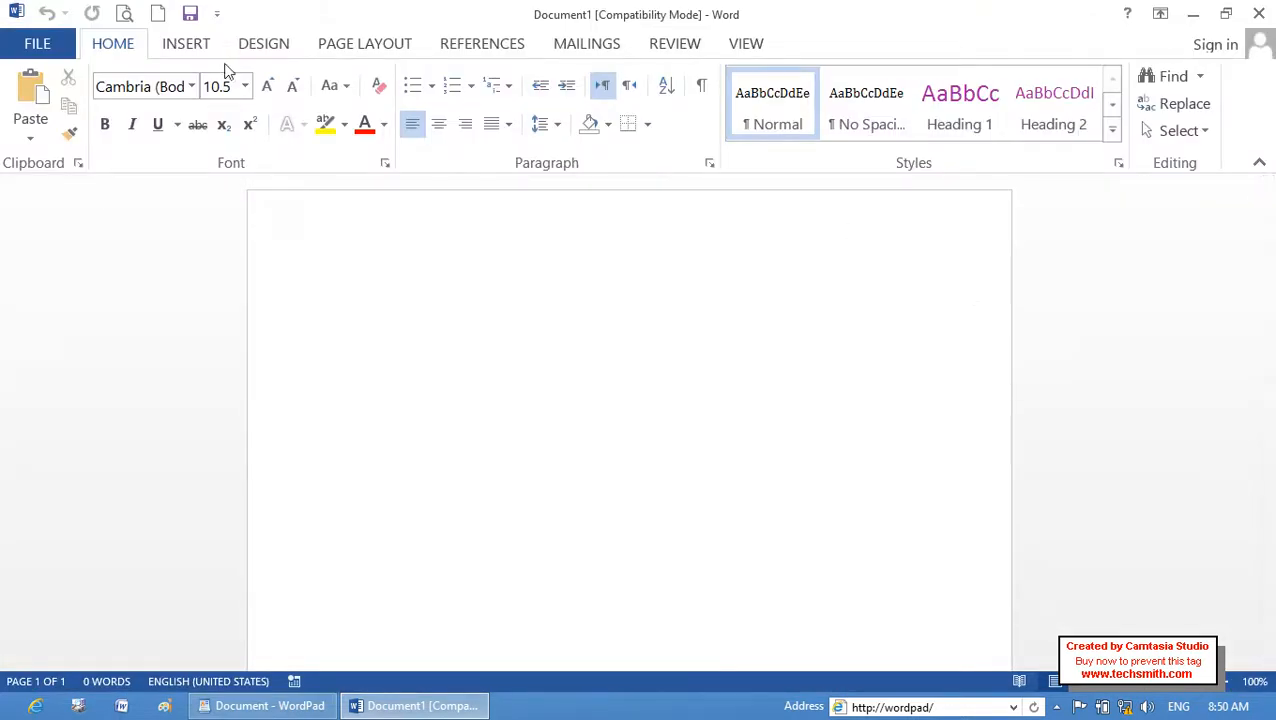
Insert the logo picture from the Desktop folder into the Word document and shrink it to about 1.88 by 1.88 inches
{"action": "left_click", "coordinate": [199, 46]}
{"action": "left_click", "coordinate": [228, 102]}
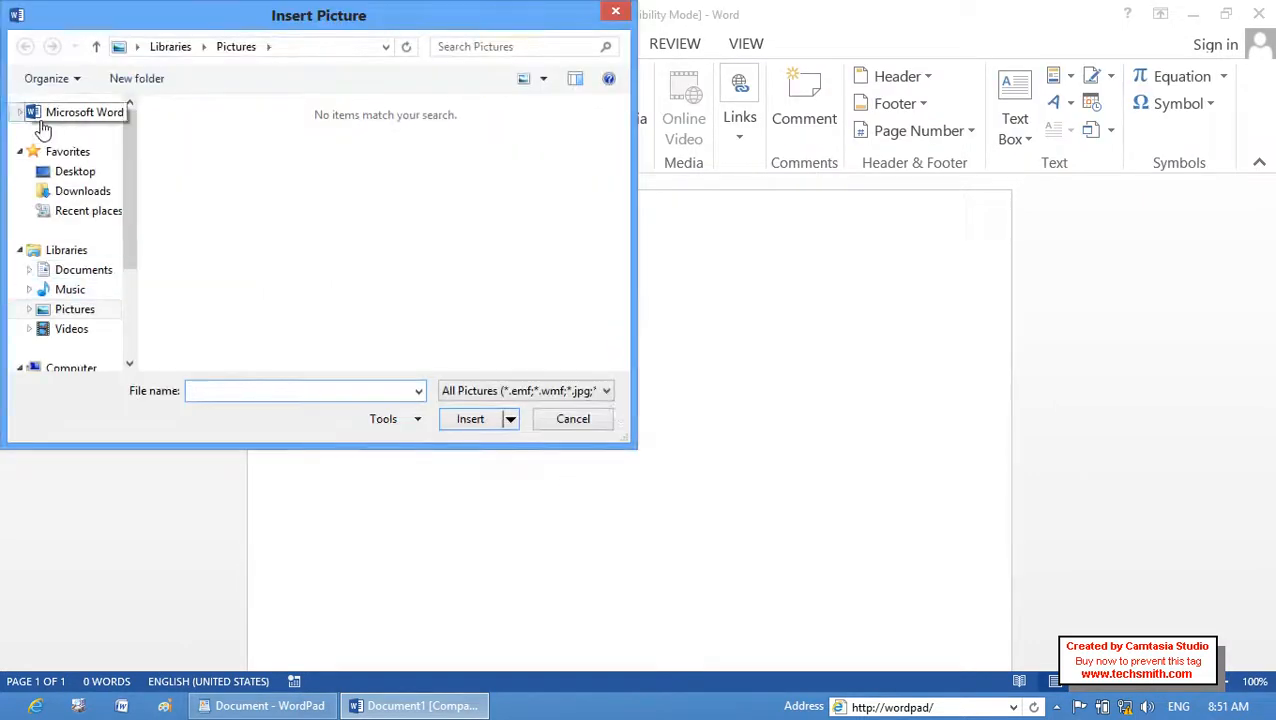
{"action": "left_click", "coordinate": [75, 171]}
{"action": "left_click_drag", "start_coordinate": [623, 139], "coordinate": [607, 320]}
{"action": "left_click", "coordinate": [258, 357]}
{"action": "double_click", "coordinate": [258, 350]}
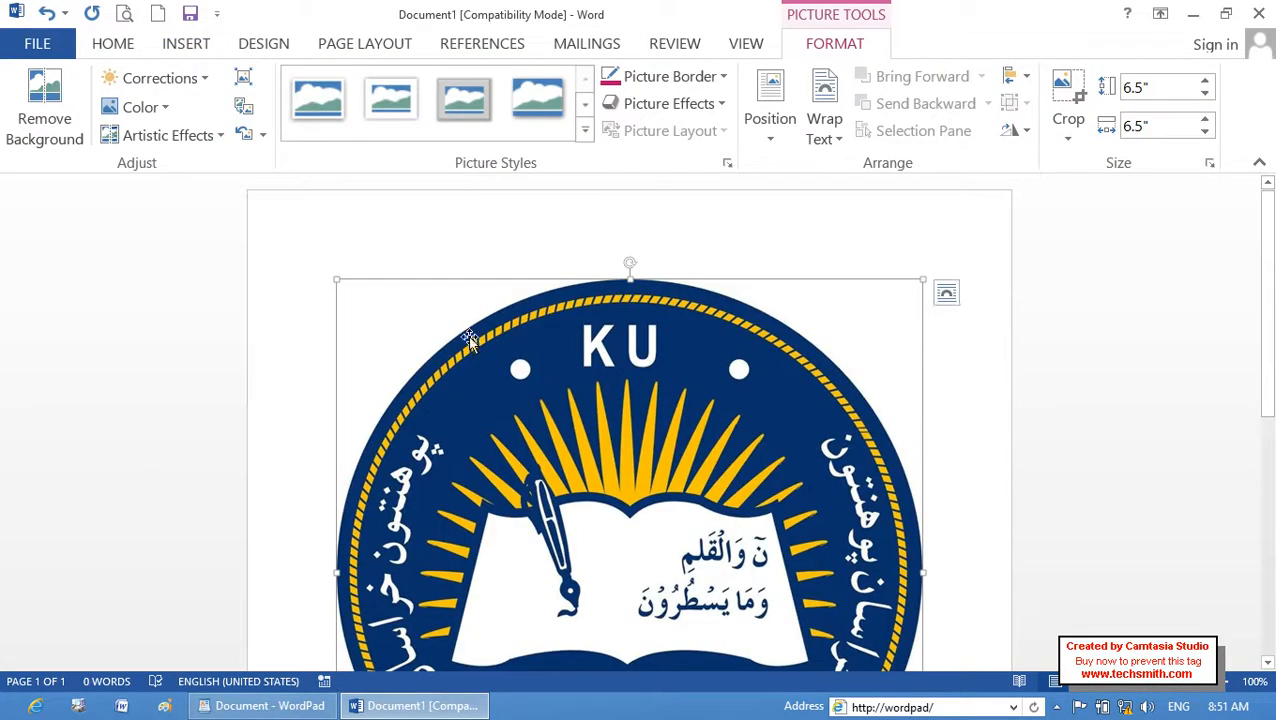
{"action": "left_click_drag", "start_coordinate": [693, 553], "coordinate": [689, 518]}
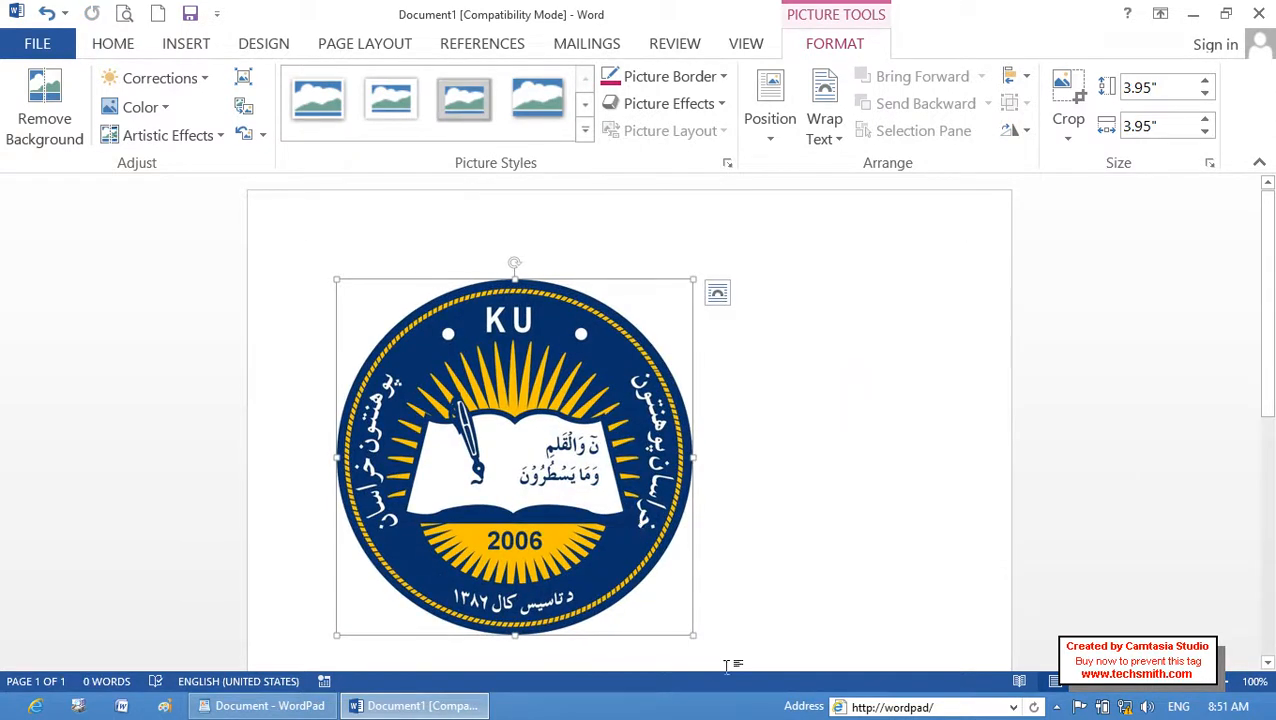
{"action": "left_click_drag", "start_coordinate": [695, 635], "coordinate": [500, 415]}
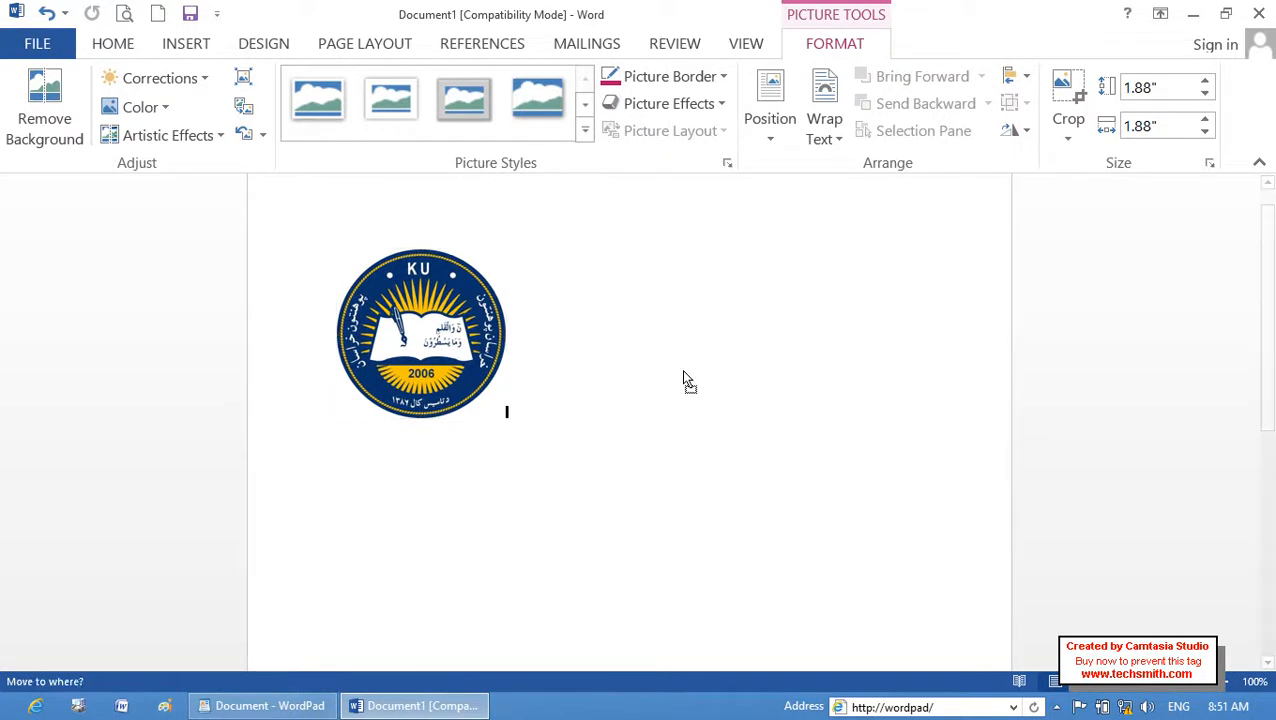
Set the logo's text wrapping to Tight and move it toward the middle of the page
{"action": "left_click", "coordinate": [822, 140]}
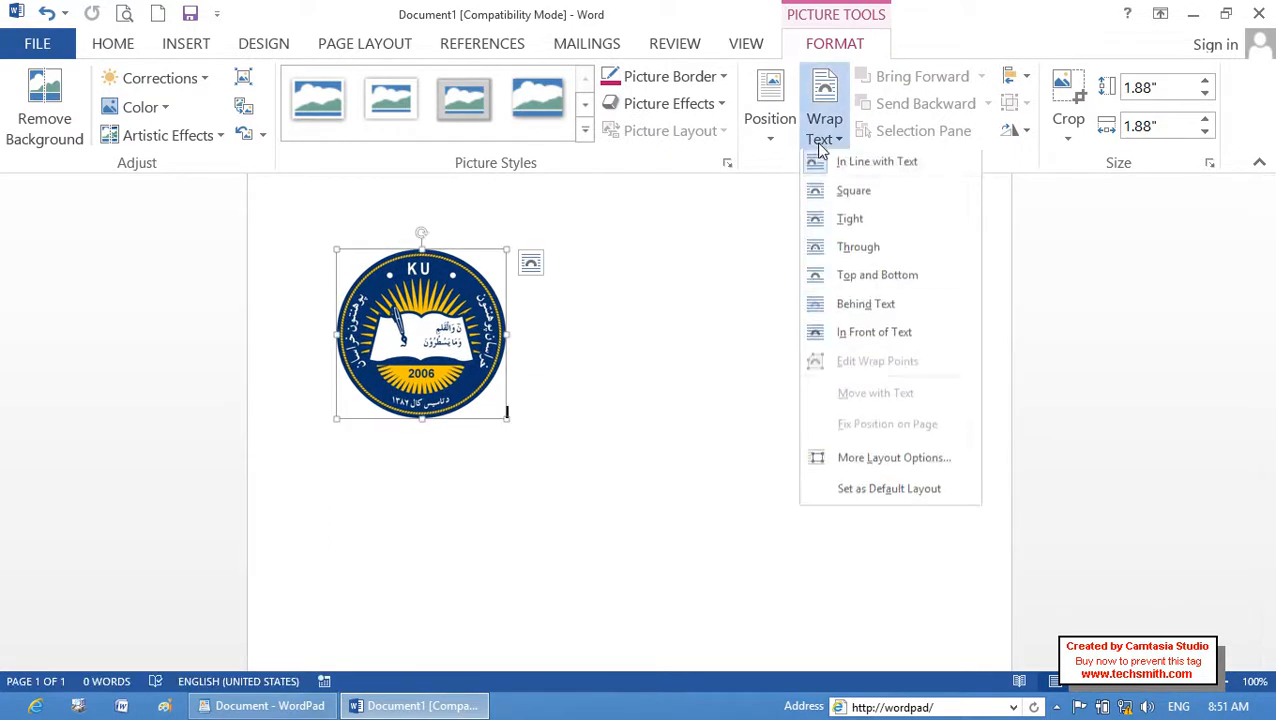
{"action": "left_click", "coordinate": [833, 228]}
{"action": "left_click_drag", "start_coordinate": [430, 333], "coordinate": [555, 347]}
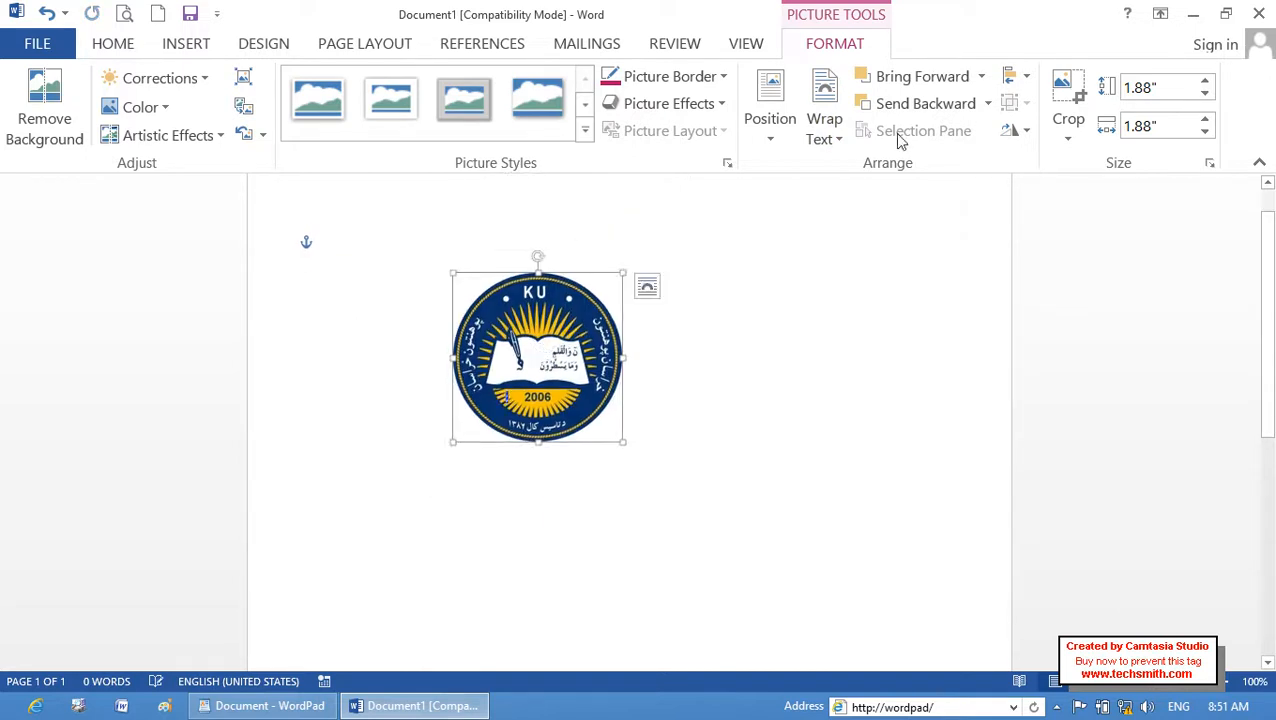
Close the Word document and return to the WordPad document
{"action": "left_click", "coordinate": [1259, 13]}
{"action": "left_click", "coordinate": [615, 396]}
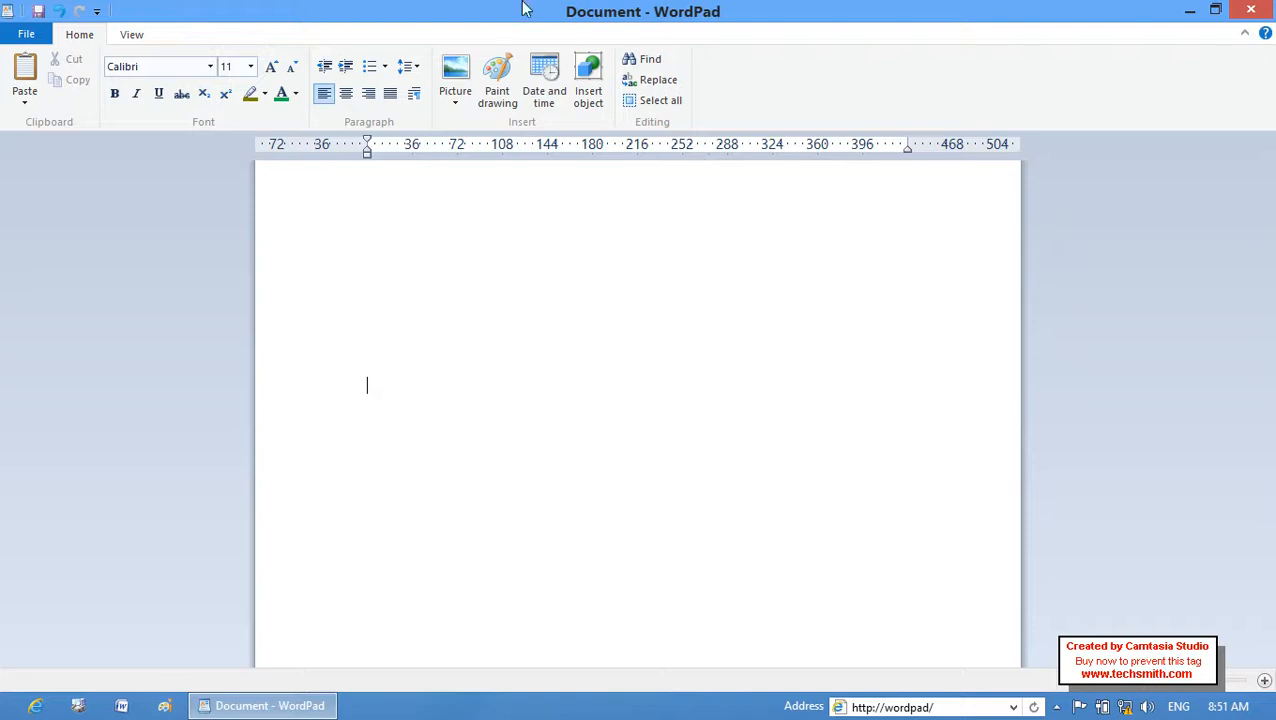
Zoom the WordPad page in, zoom it out several levels, and reset the zoom to 100%
{"action": "left_click", "coordinate": [128, 42]}
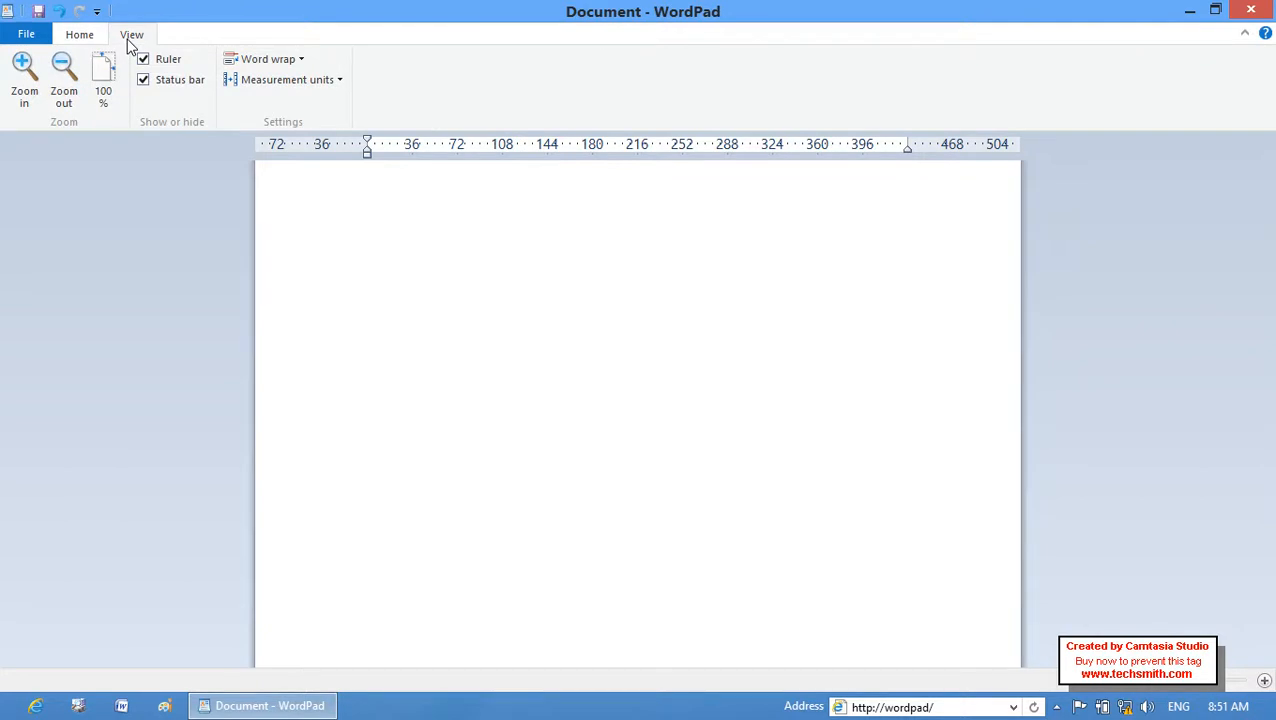
{"action": "left_click", "coordinate": [74, 38]}
{"action": "left_click", "coordinate": [140, 40]}
{"action": "left_click", "coordinate": [79, 34]}
{"action": "left_click", "coordinate": [131, 34]}
{"action": "left_click", "coordinate": [20, 95]}
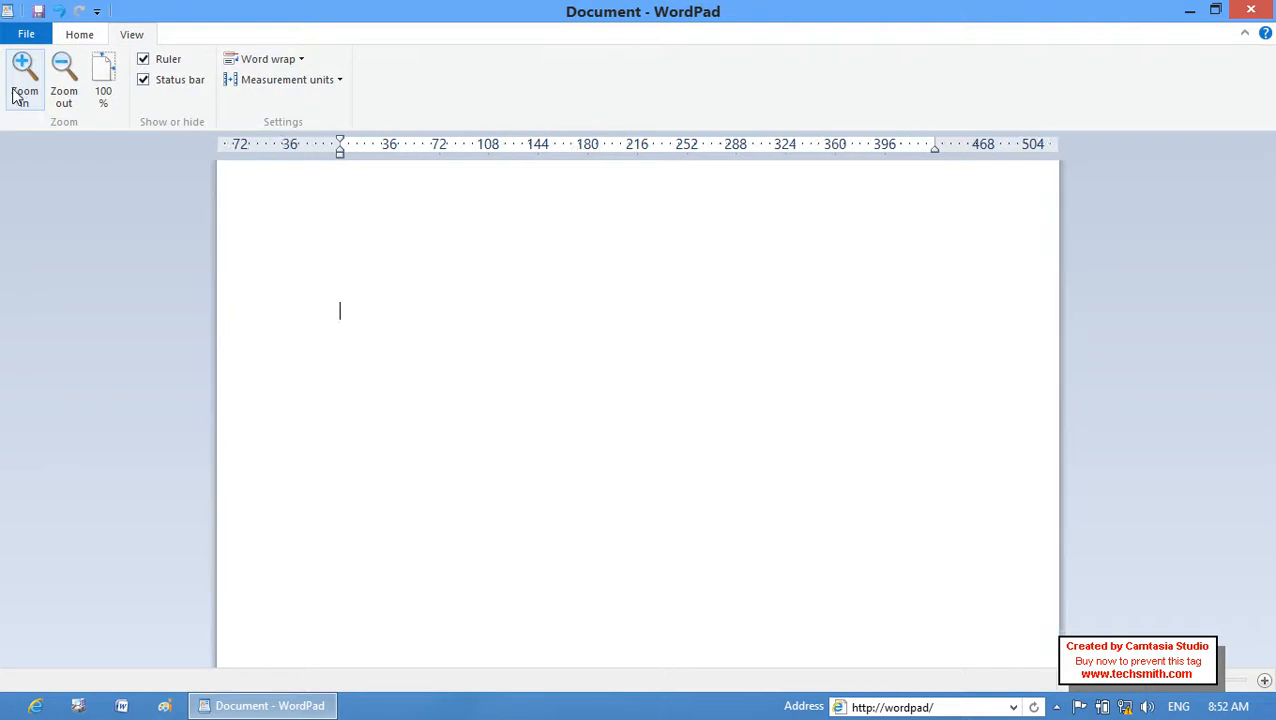
{"action": "left_click", "coordinate": [64, 95]}
{"action": "left_click", "coordinate": [68, 99]}
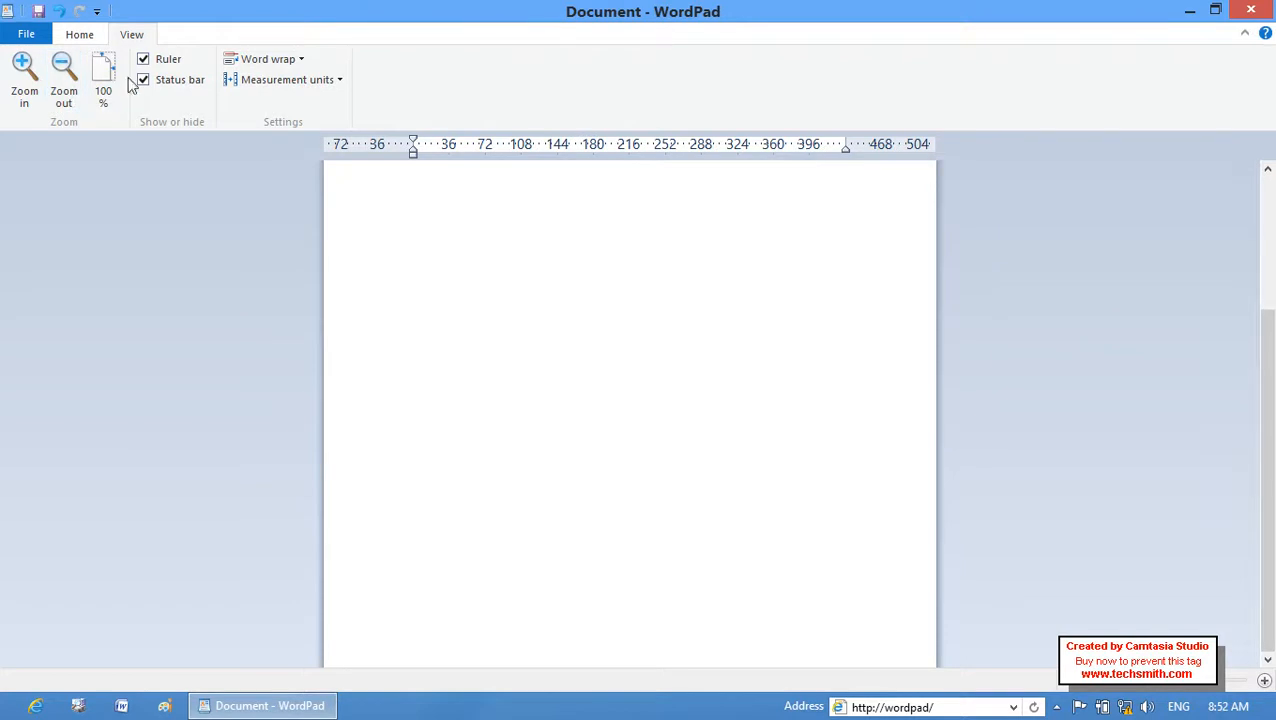
{"action": "left_click", "coordinate": [63, 93]}
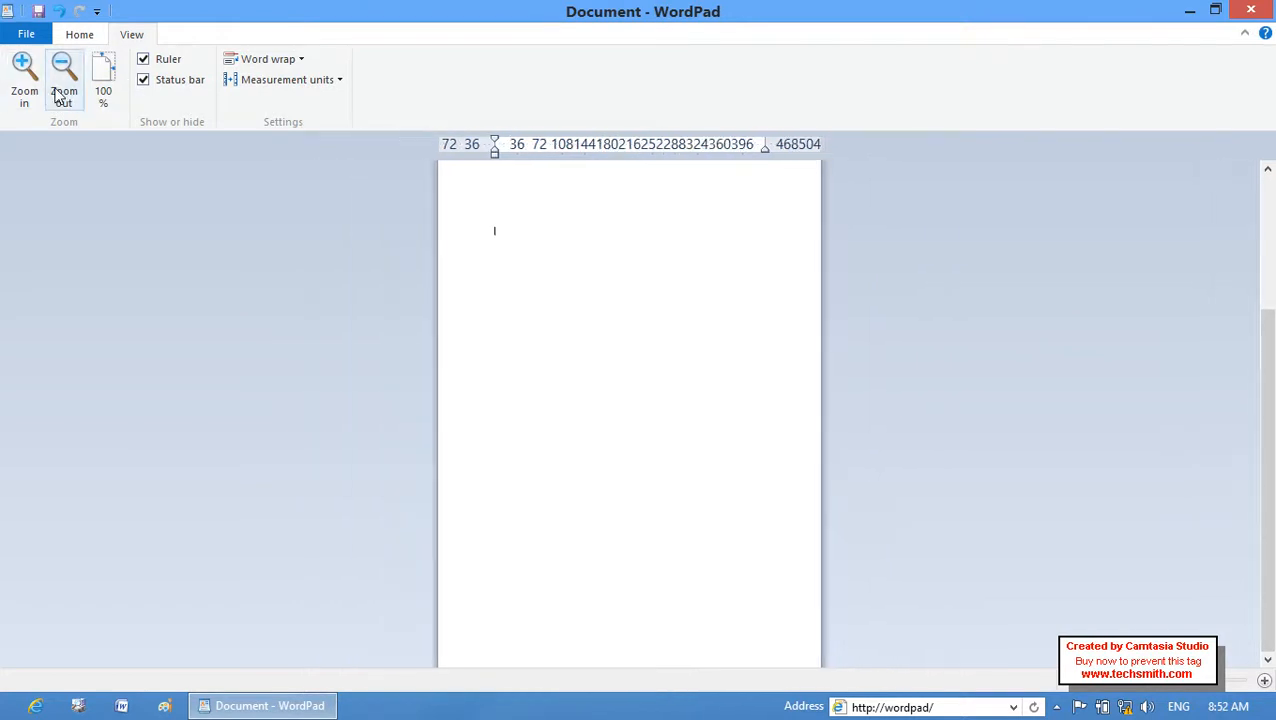
{"action": "left_click", "coordinate": [106, 88]}
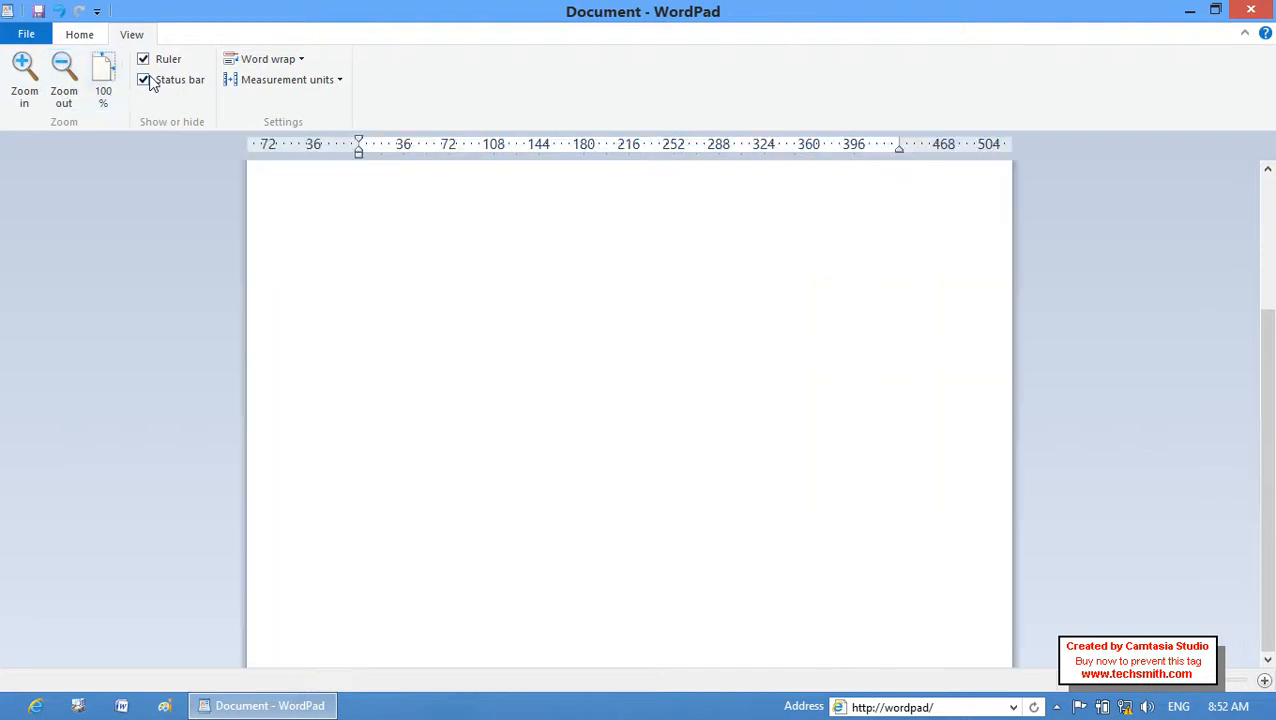
Hide and show the ruler twice, and hide and show the status bar once
{"action": "left_click", "coordinate": [155, 63]}
{"action": "left_click", "coordinate": [155, 63]}
{"action": "left_click", "coordinate": [155, 63]}
{"action": "left_click", "coordinate": [155, 63]}
{"action": "left_click", "coordinate": [155, 80]}
{"action": "left_click", "coordinate": [155, 80]}
Change the word wrap to No wrap, to Wrap to window, and back to Wrap to ruler
{"action": "left_click", "coordinate": [260, 60]}
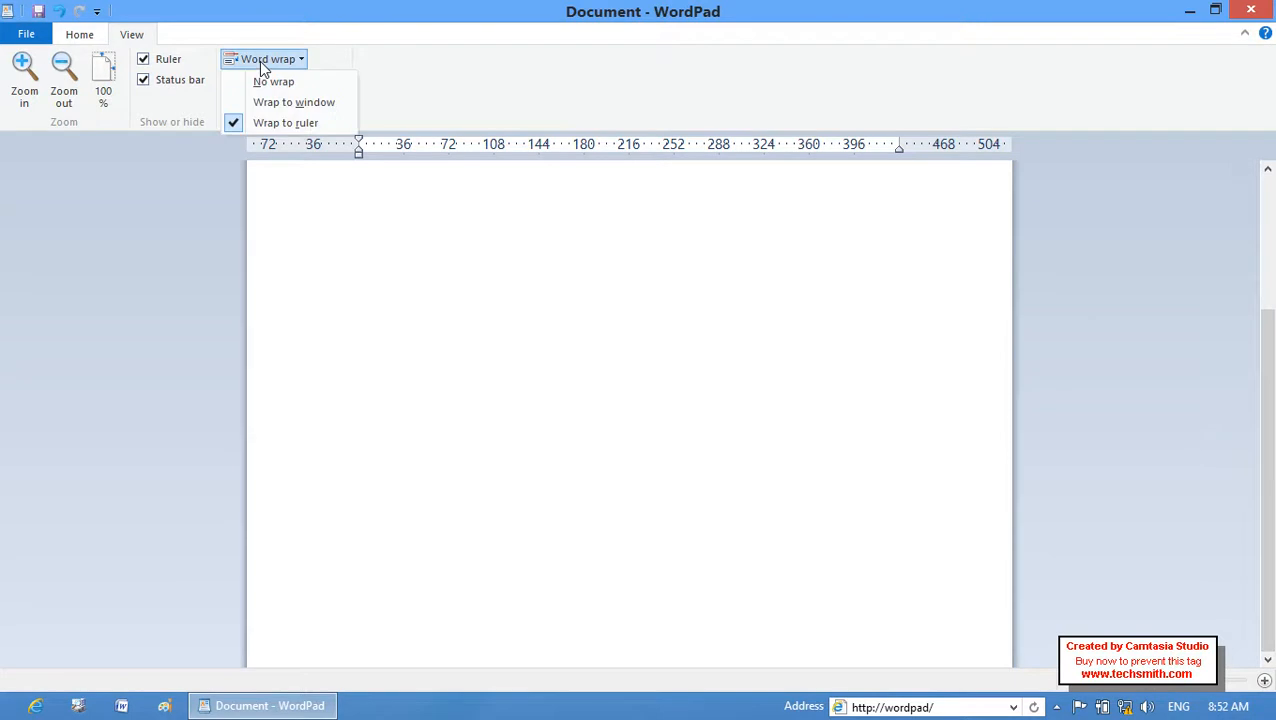
{"action": "left_click", "coordinate": [275, 84]}
{"action": "left_click", "coordinate": [270, 60]}
{"action": "left_click", "coordinate": [290, 102]}
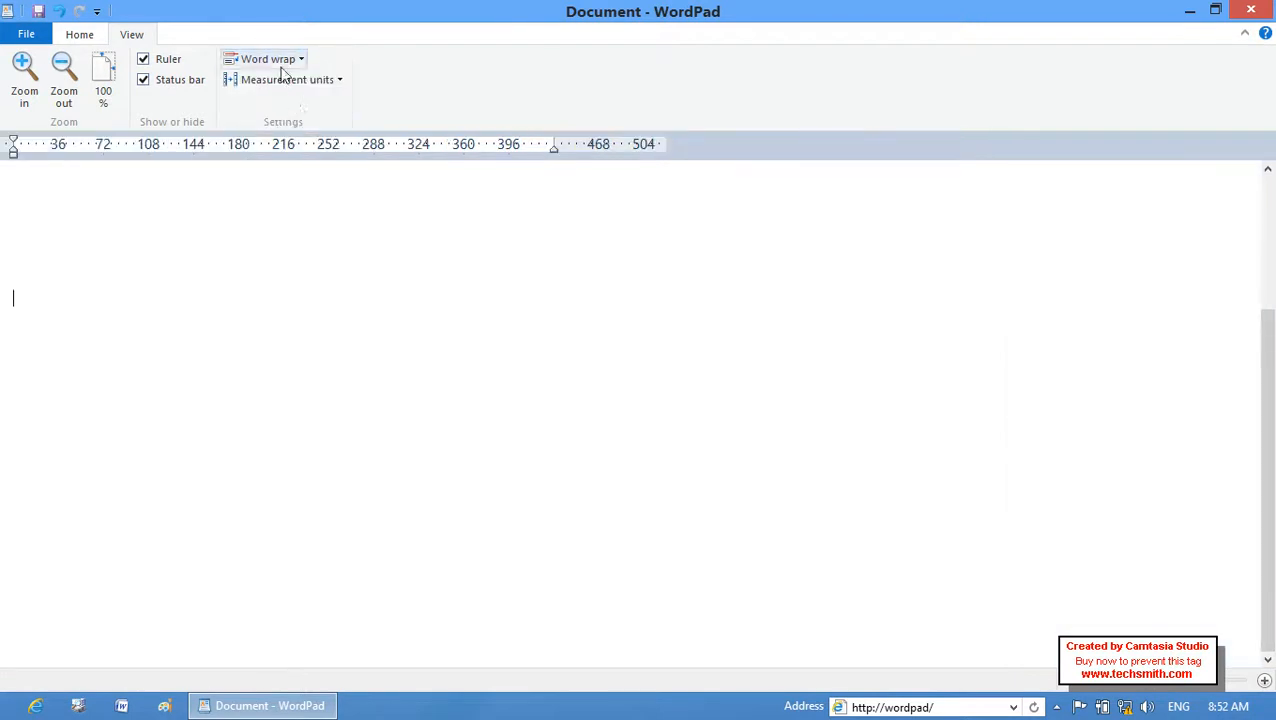
{"action": "left_click", "coordinate": [270, 60]}
{"action": "left_click", "coordinate": [299, 124]}
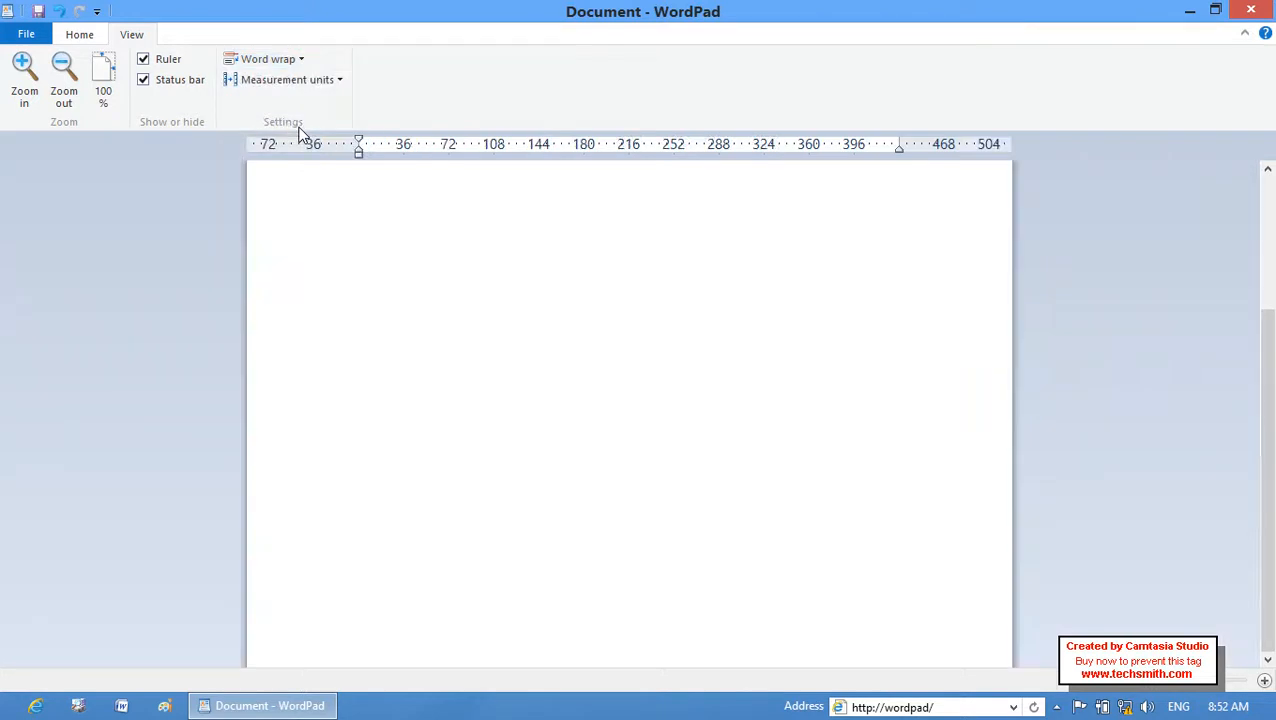
Switch the measurement units to Inches, to Centimeters, and back to Points
{"action": "left_click", "coordinate": [305, 80]}
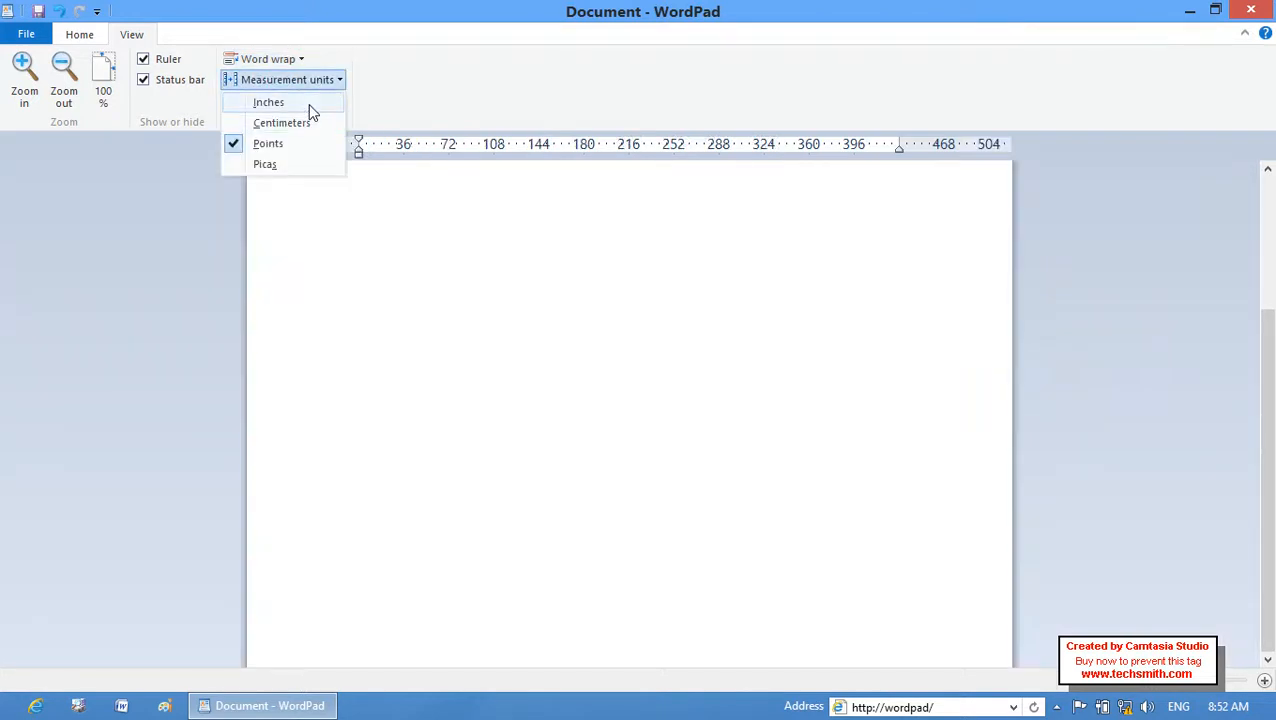
{"action": "left_click", "coordinate": [308, 103]}
{"action": "left_click", "coordinate": [305, 80]}
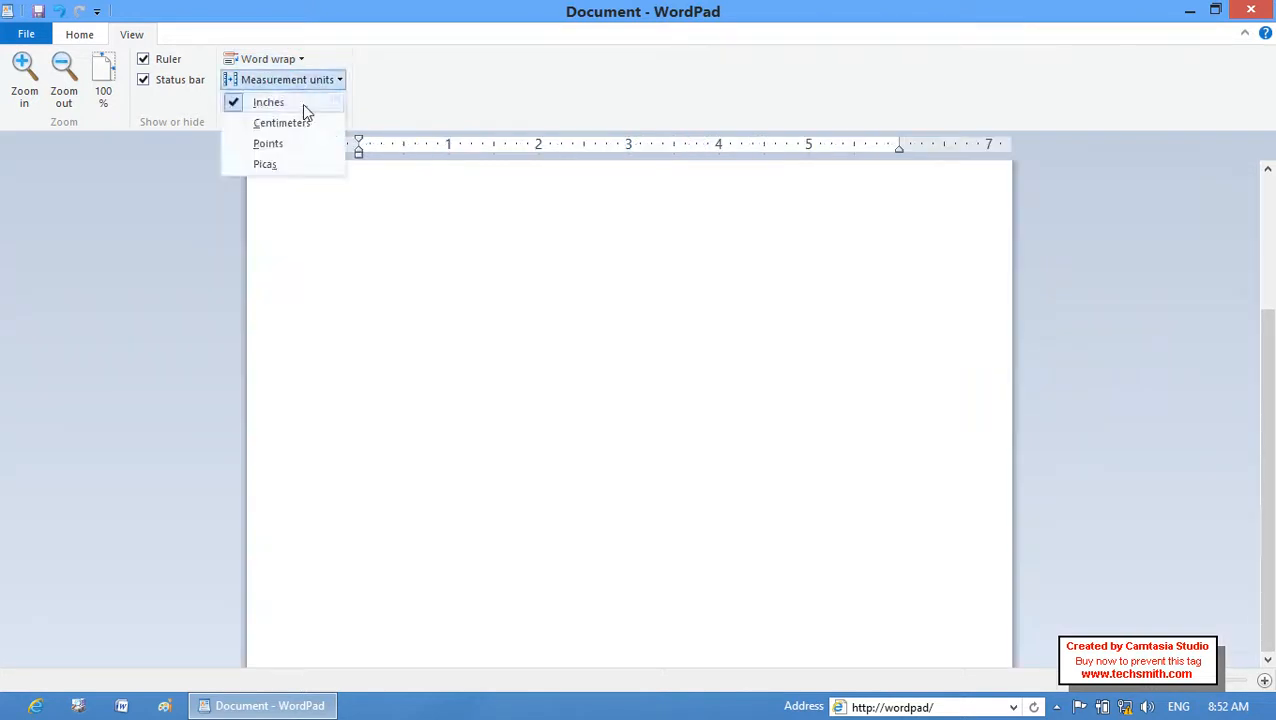
{"action": "left_click", "coordinate": [308, 122]}
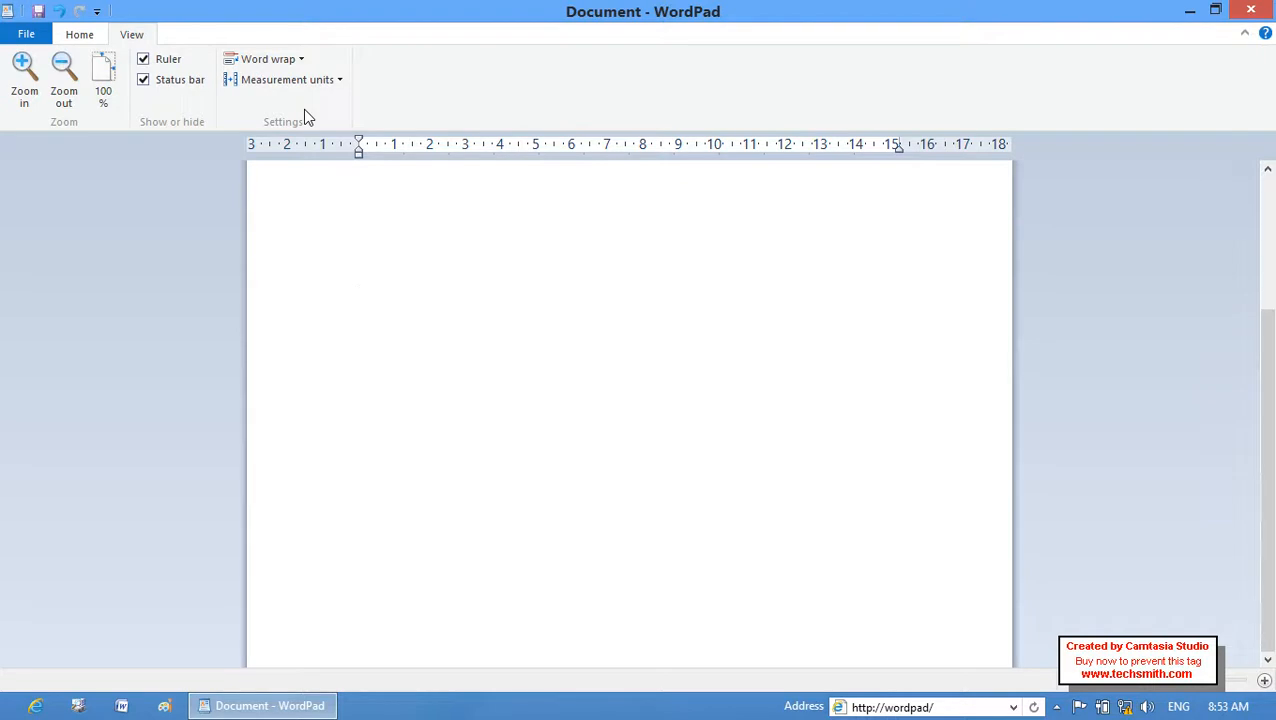
{"action": "left_click", "coordinate": [330, 86]}
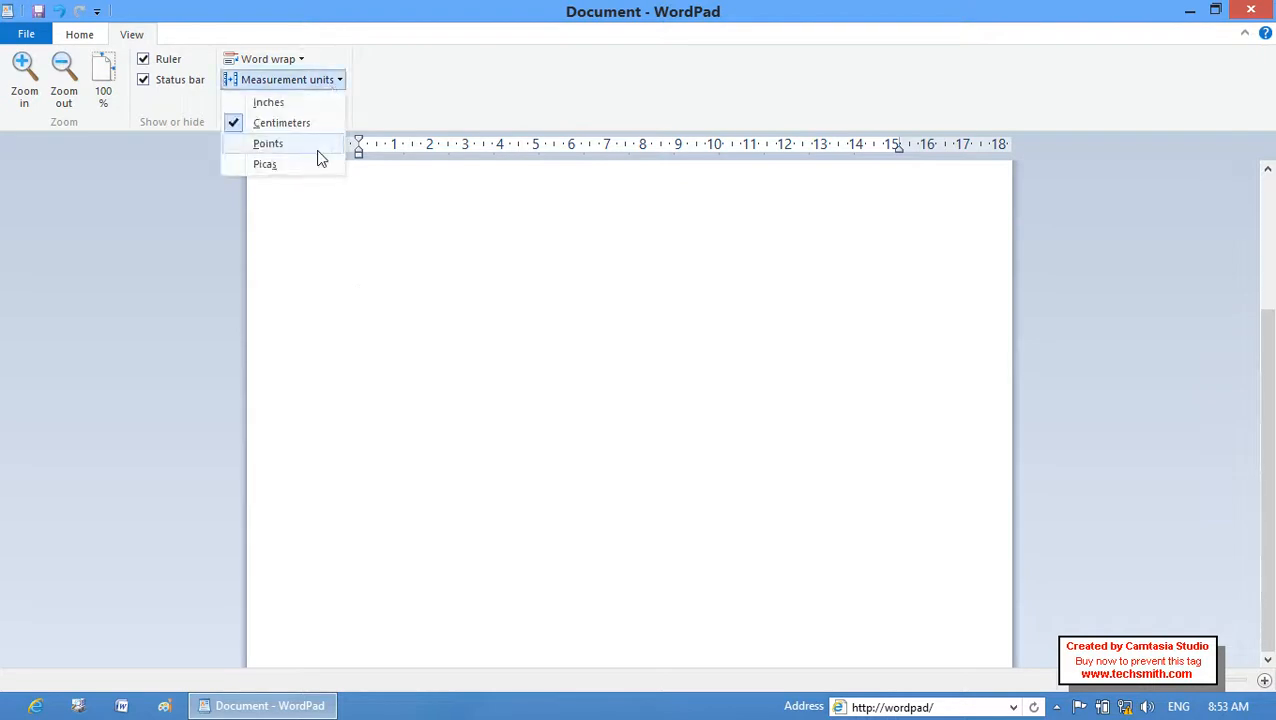
{"action": "left_click", "coordinate": [316, 144]}
{"action": "left_click", "coordinate": [38, 38]}
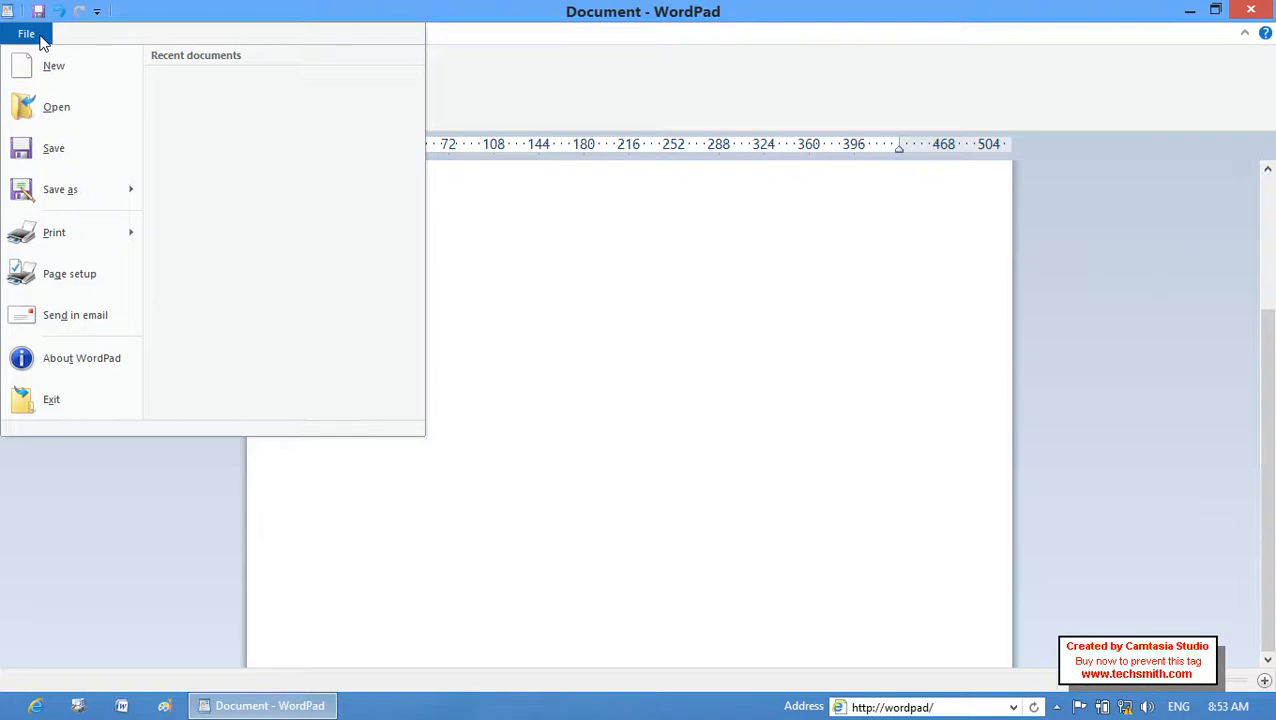
{"action": "left_click", "coordinate": [498, 103]}
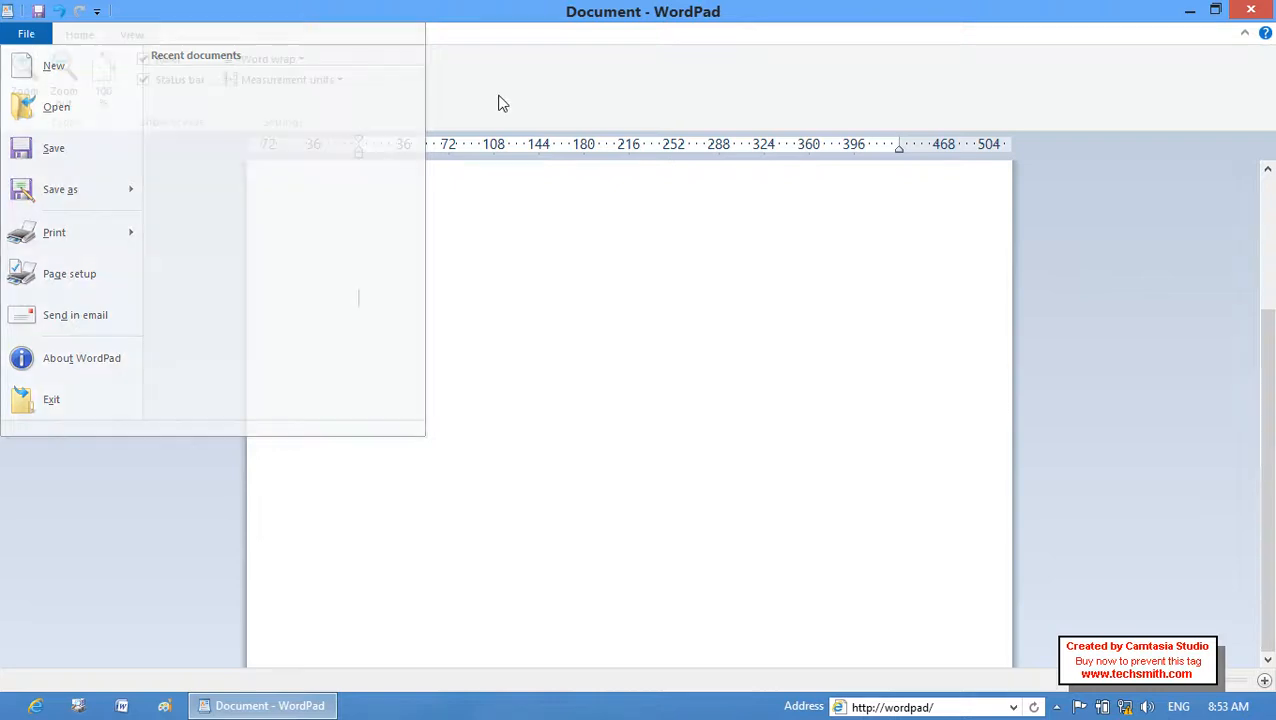
{"action": "left_click", "coordinate": [81, 36]}
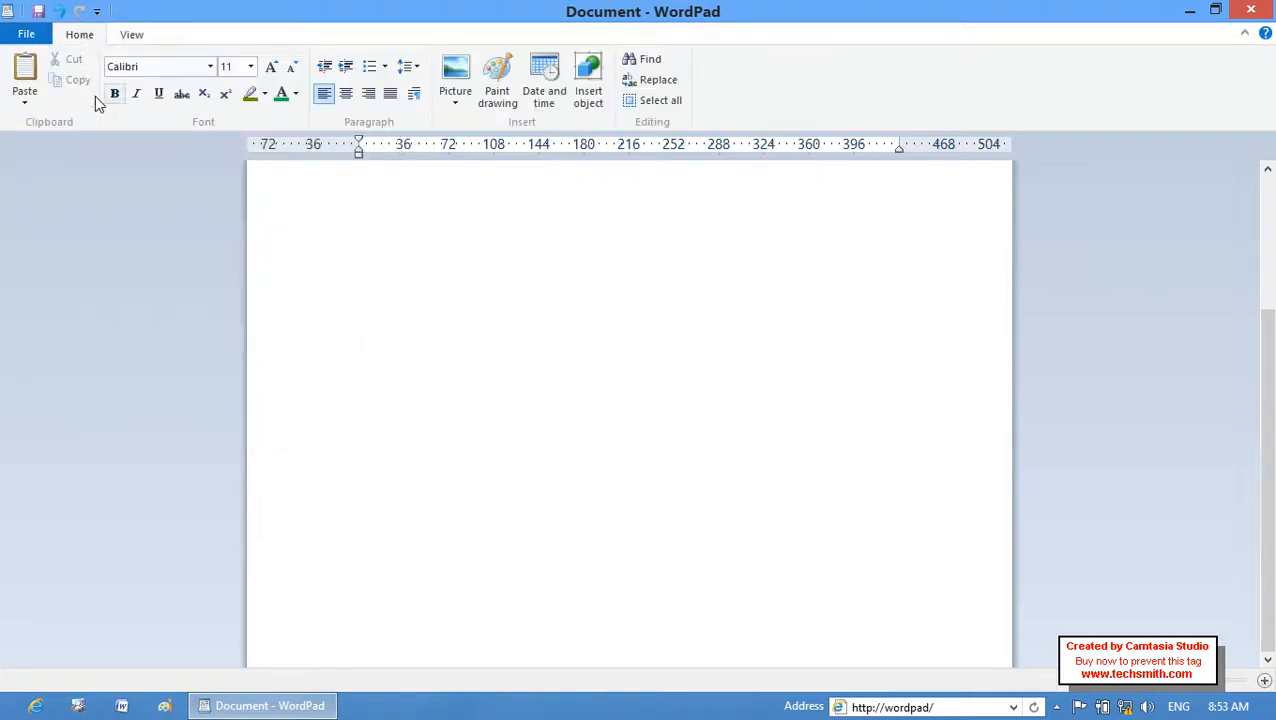
Close WordPad without saving the changes to the document
{"action": "left_click", "coordinate": [1251, 10]}
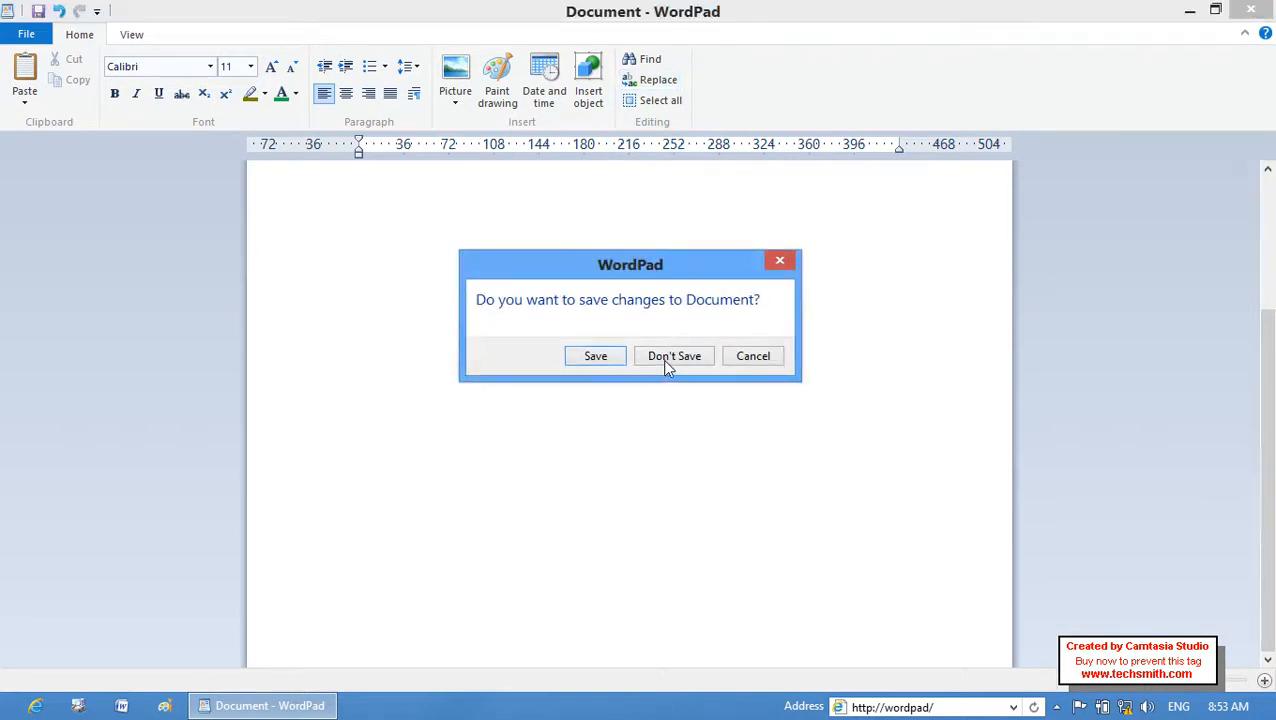
{"action": "left_click", "coordinate": [761, 357]}
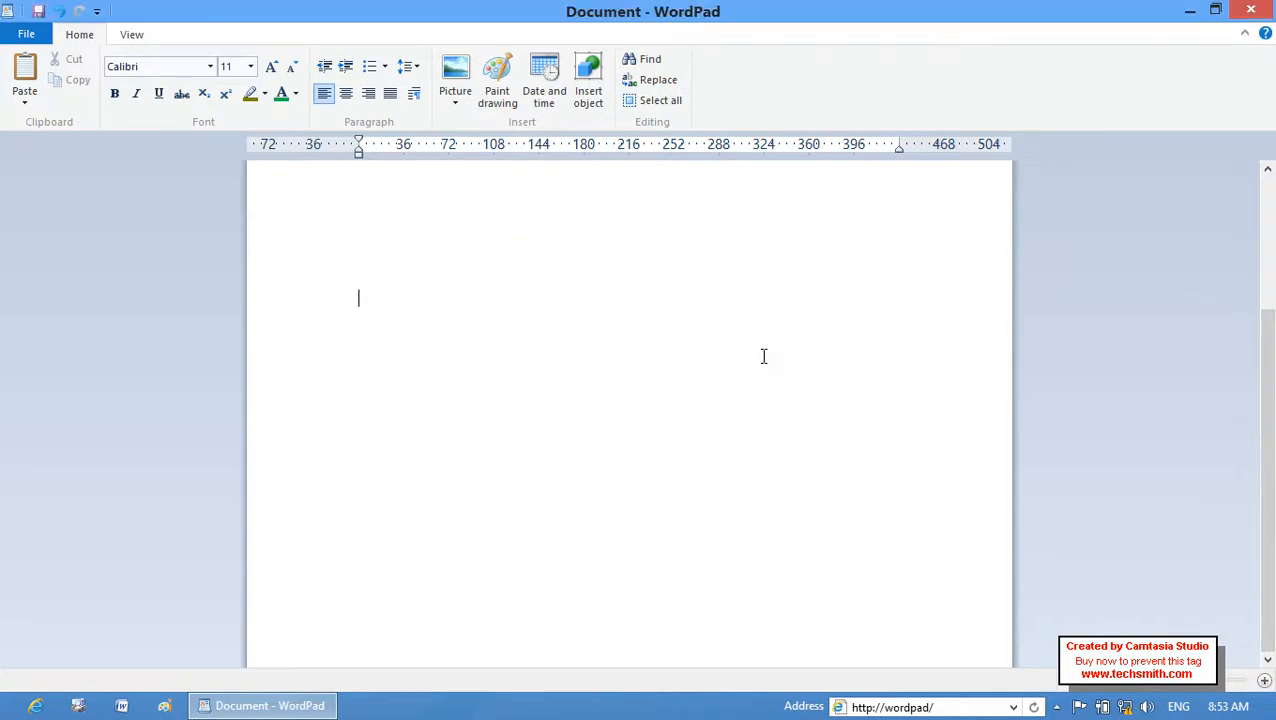
{"action": "left_click", "coordinate": [1268, 10]}
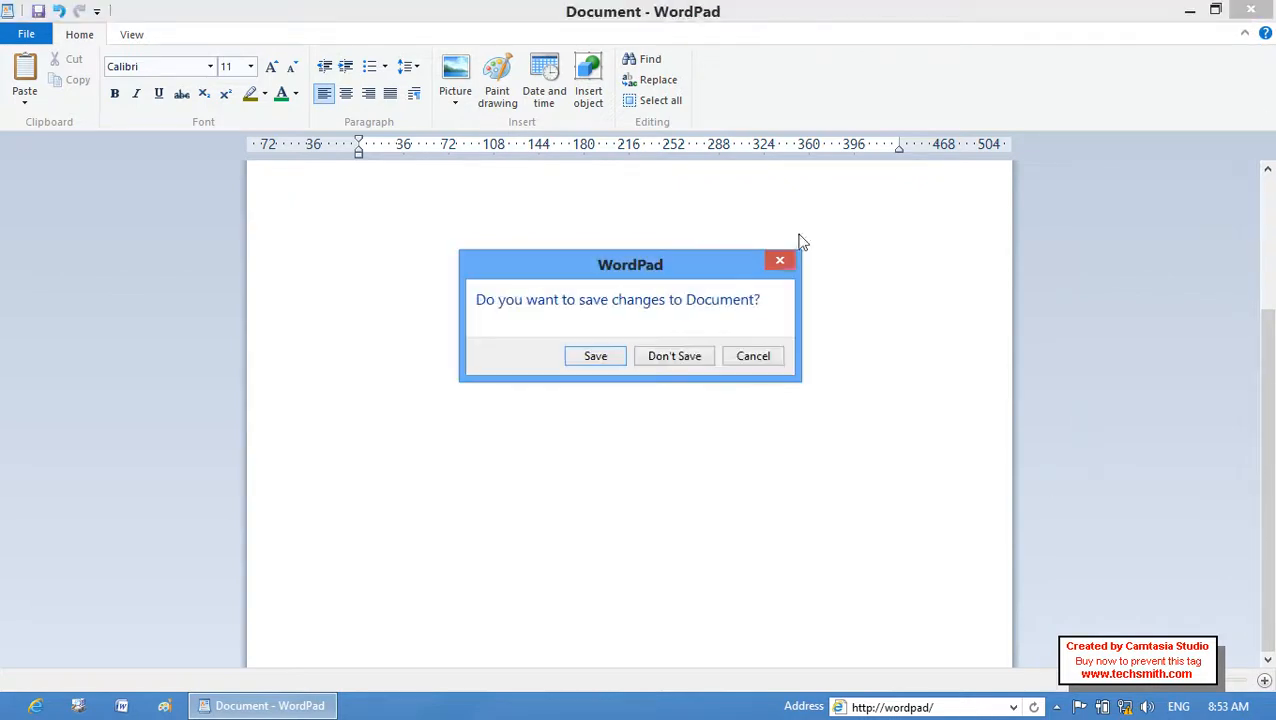
{"action": "left_click", "coordinate": [676, 357]}
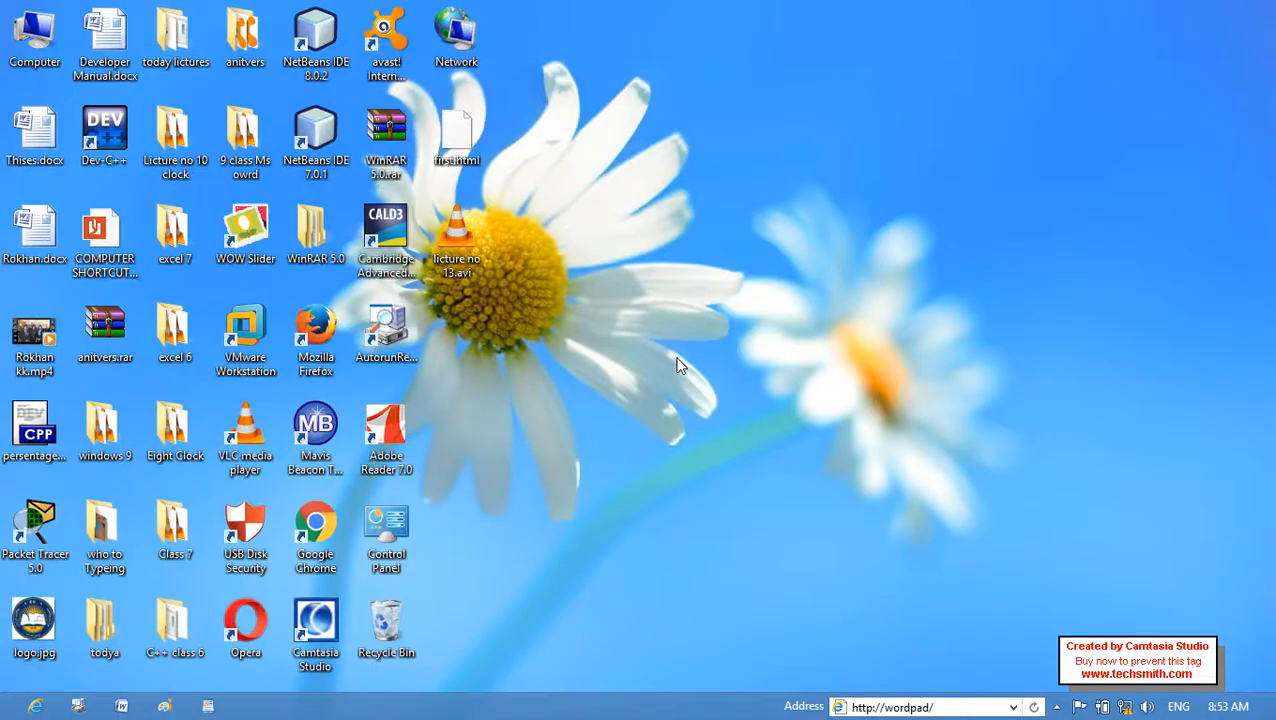
{"action": "left_click", "coordinate": [1056, 707]}
{"action": "right_click", "coordinate": [1027, 619]}
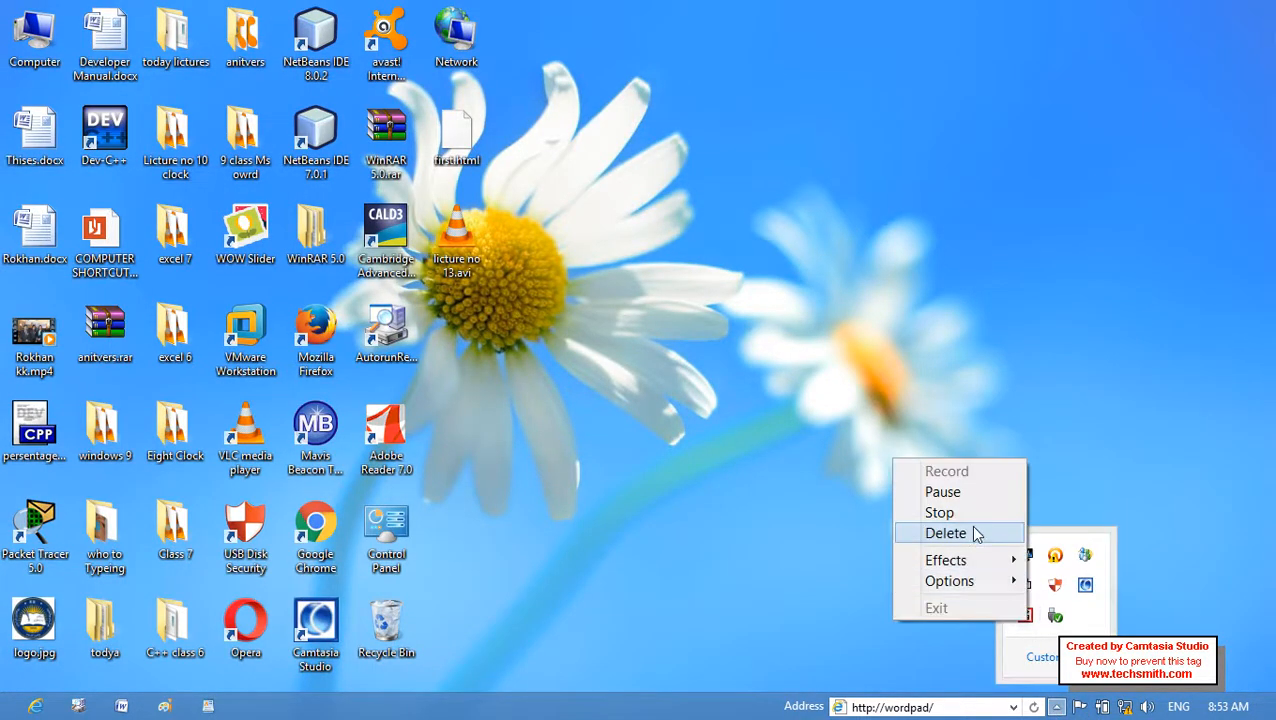